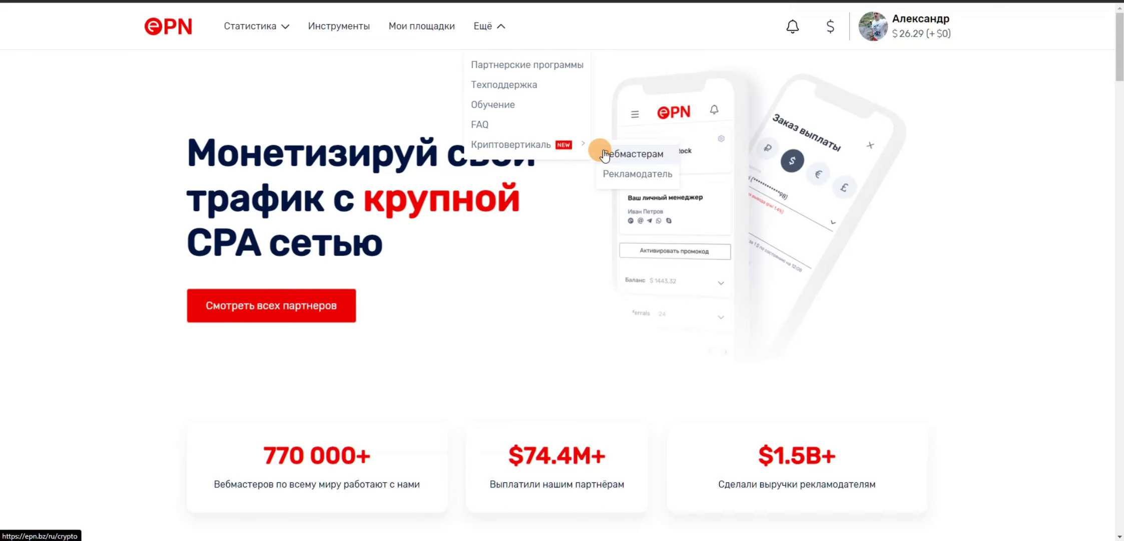
# Step: Open the general statistics page (Общая) and read the turnover conditions of the AliExpress motivation program
pyautogui.click(268, 30)
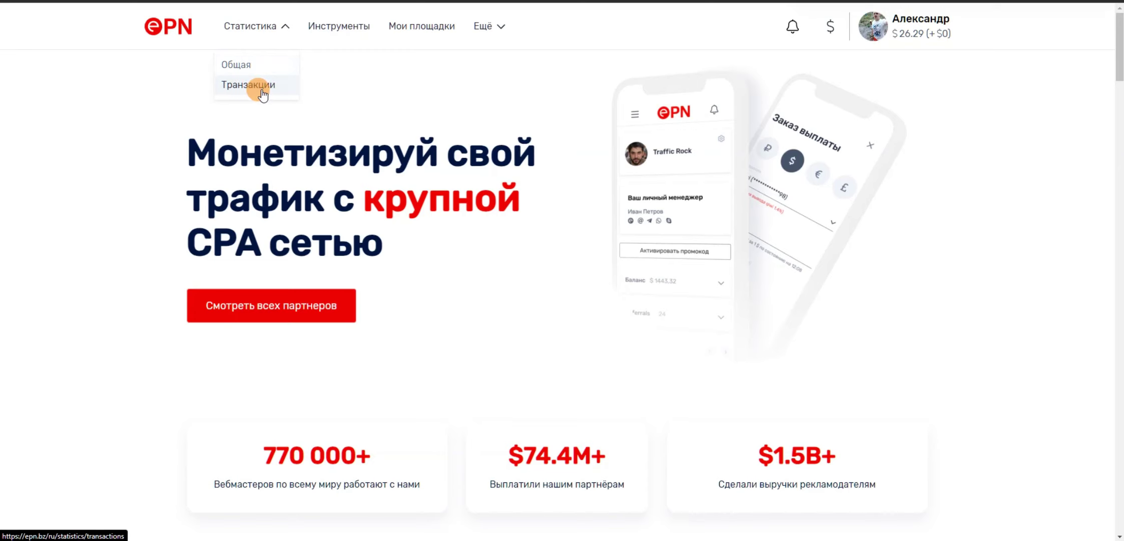
pyautogui.click(257, 66)
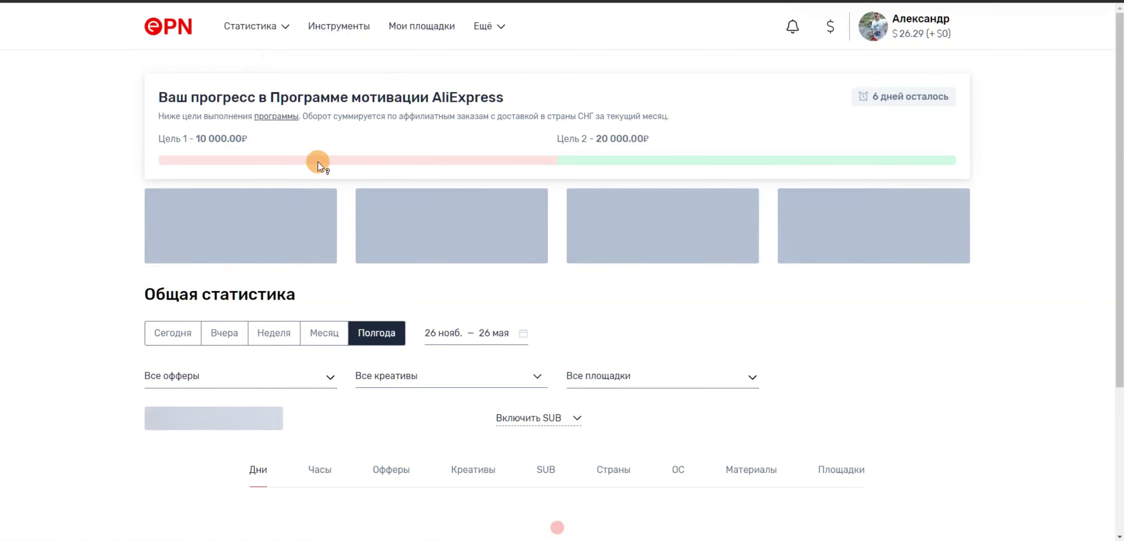
pyautogui.moveTo(158, 96); pyautogui.dragTo(522, 94)
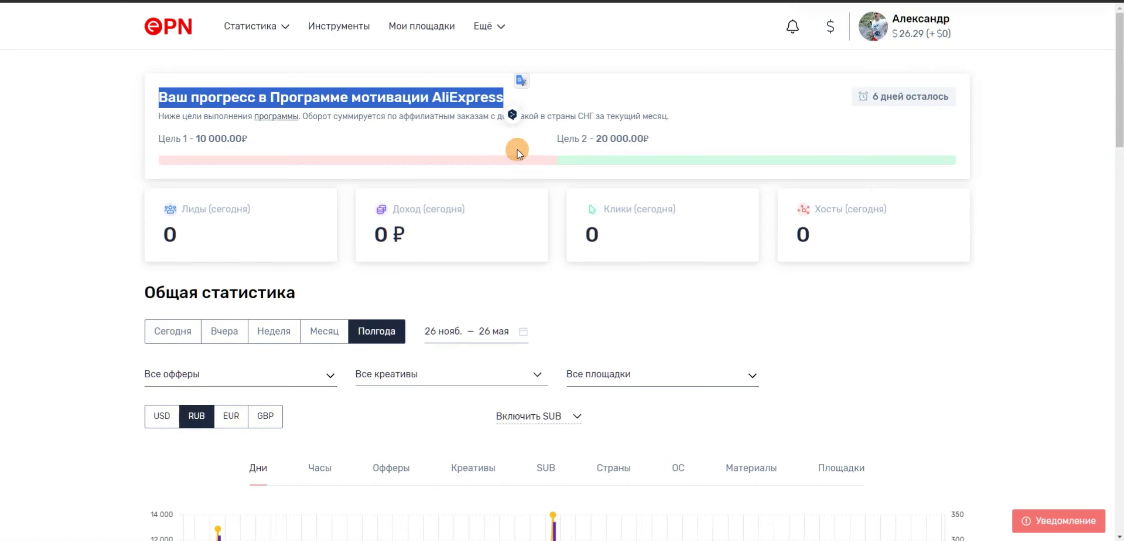
pyautogui.moveTo(560, 116); pyautogui.dragTo(681, 116)
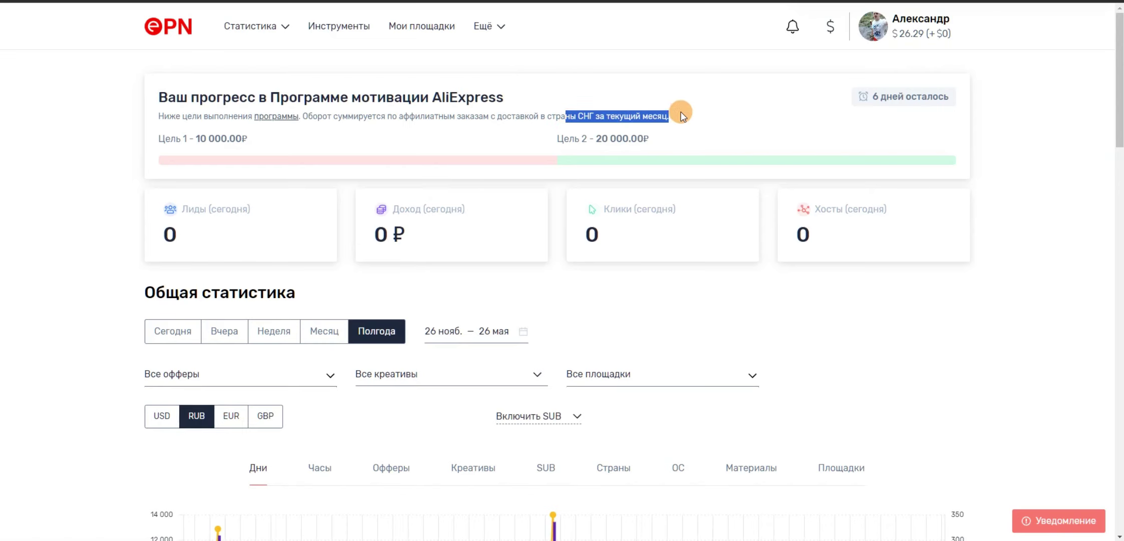
pyautogui.click(717, 120)
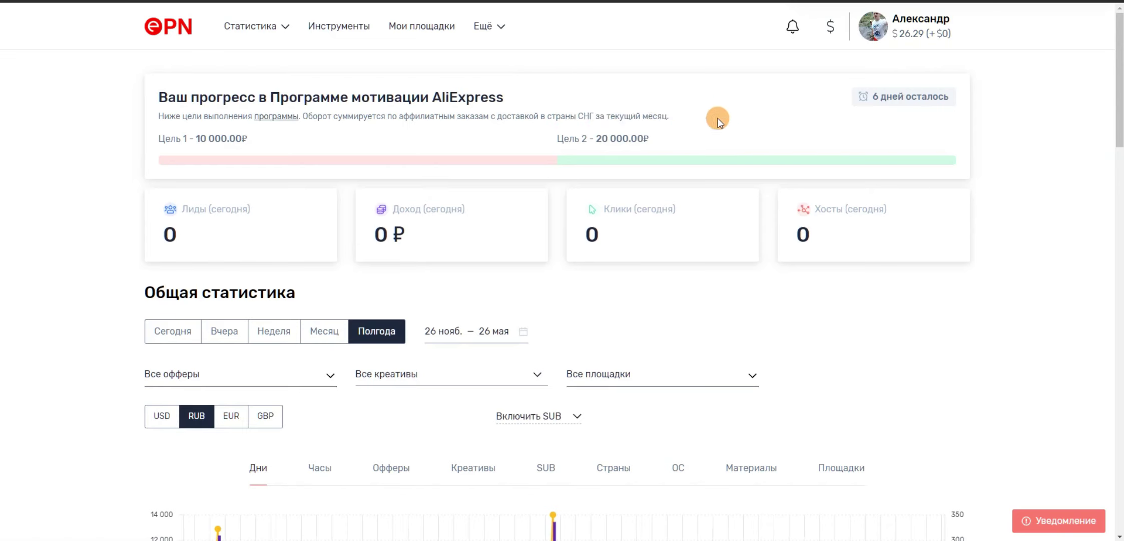
pyautogui.moveTo(525, 116); pyautogui.dragTo(675, 116)
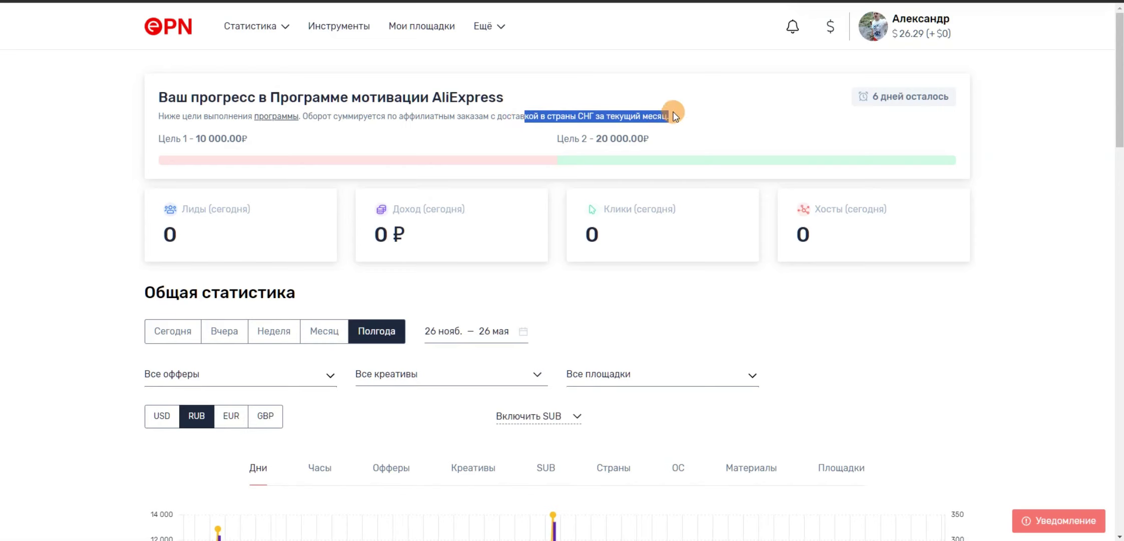
pyautogui.click(694, 107)
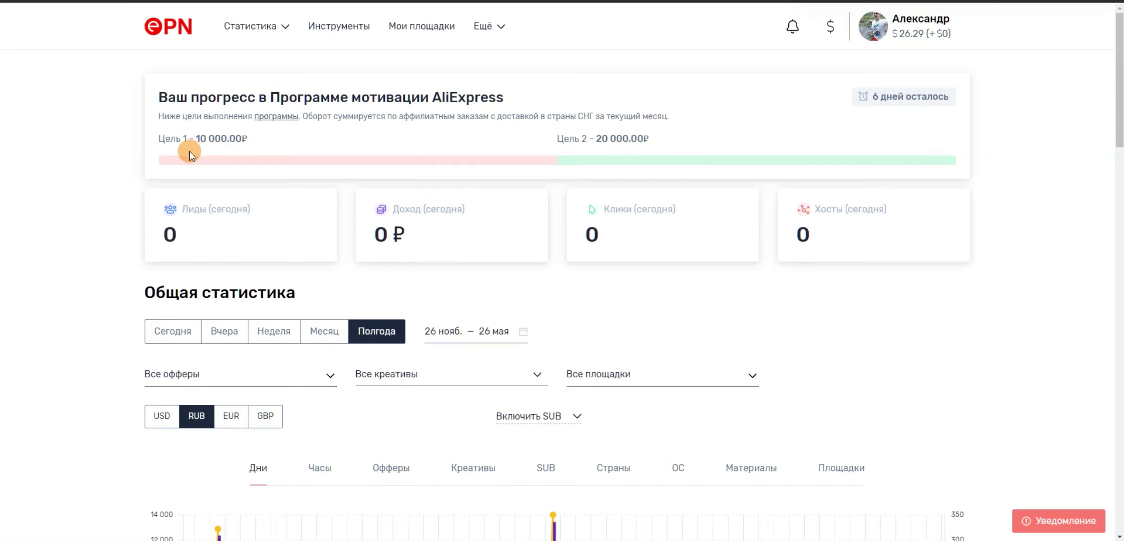
# Step: Examine the target amounts of Цель 1 and Цель 2 in the AliExpress motivation program
pyautogui.moveTo(568, 111); pyautogui.dragTo(254, 142)
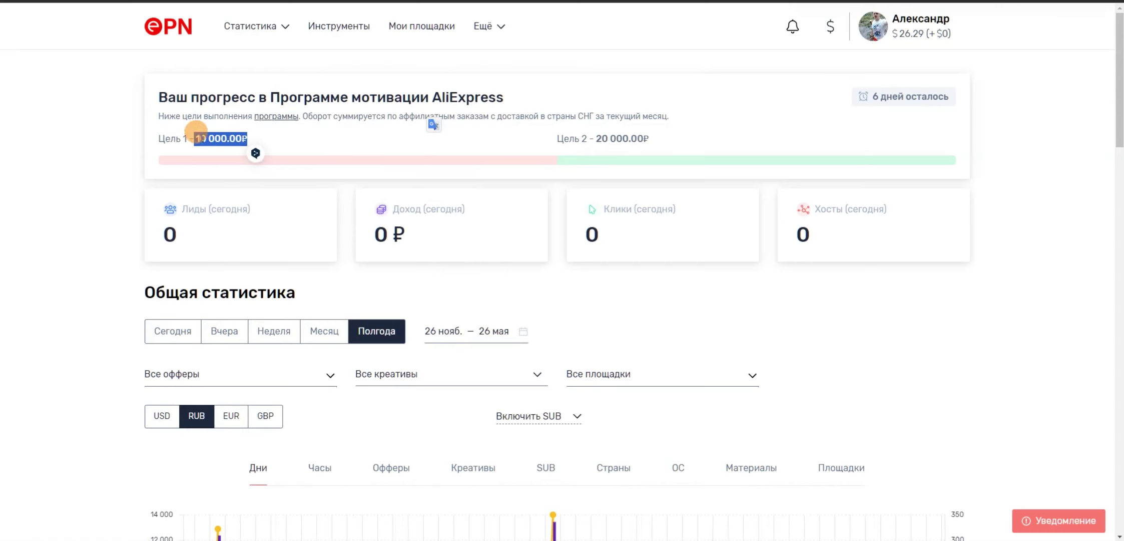
pyautogui.moveTo(196, 138); pyautogui.dragTo(262, 143)
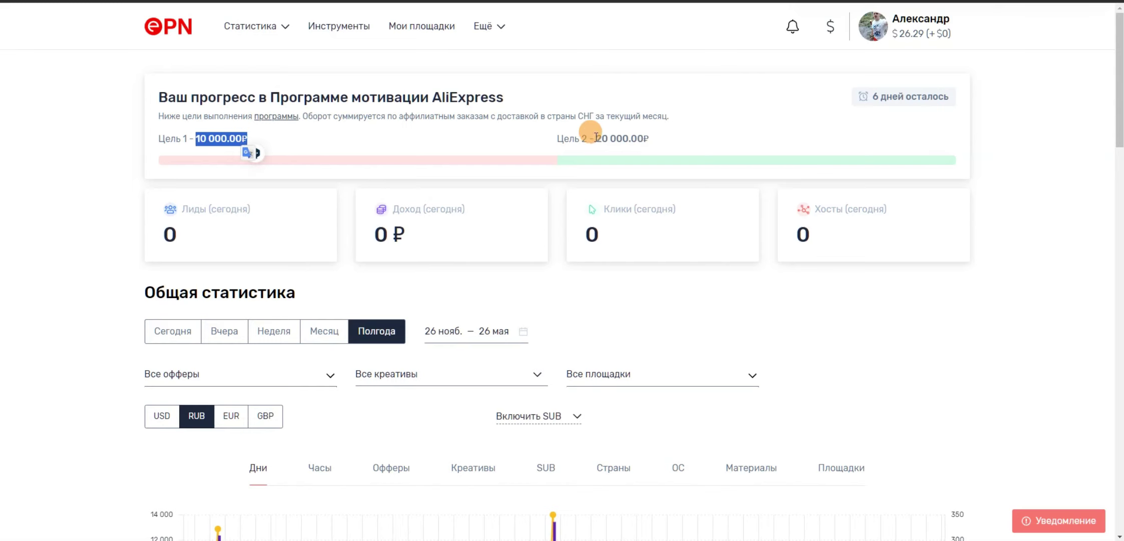
pyautogui.moveTo(596, 138); pyautogui.dragTo(663, 140)
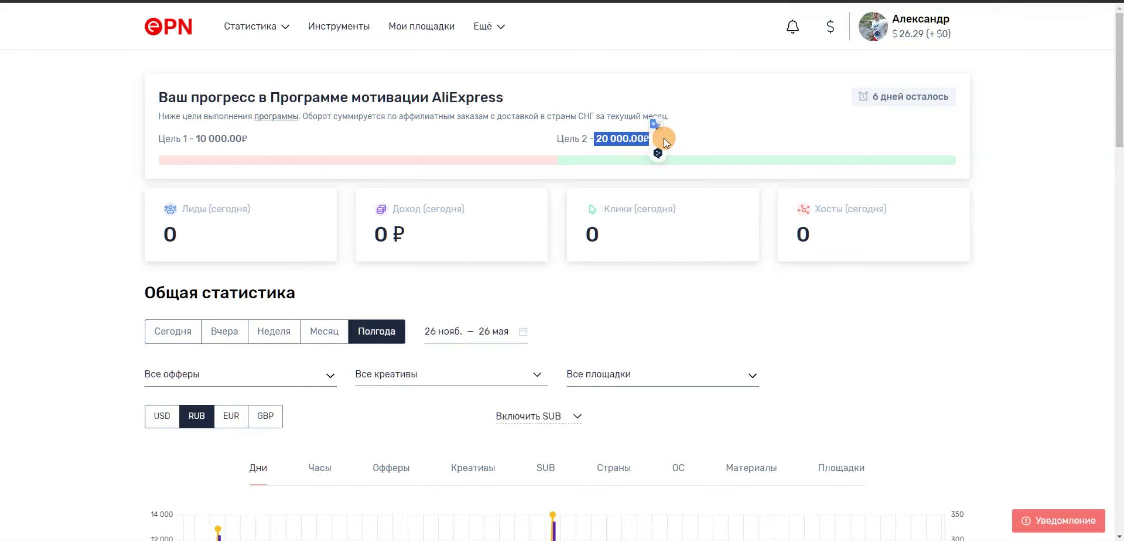
pyautogui.click(699, 121)
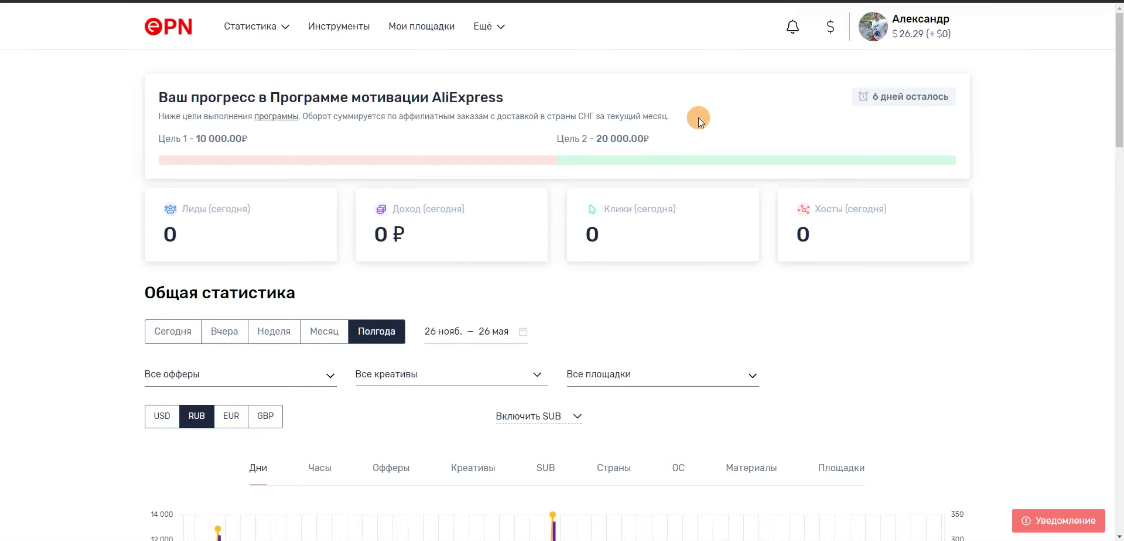
pyautogui.moveTo(651, 136); pyautogui.dragTo(592, 135)
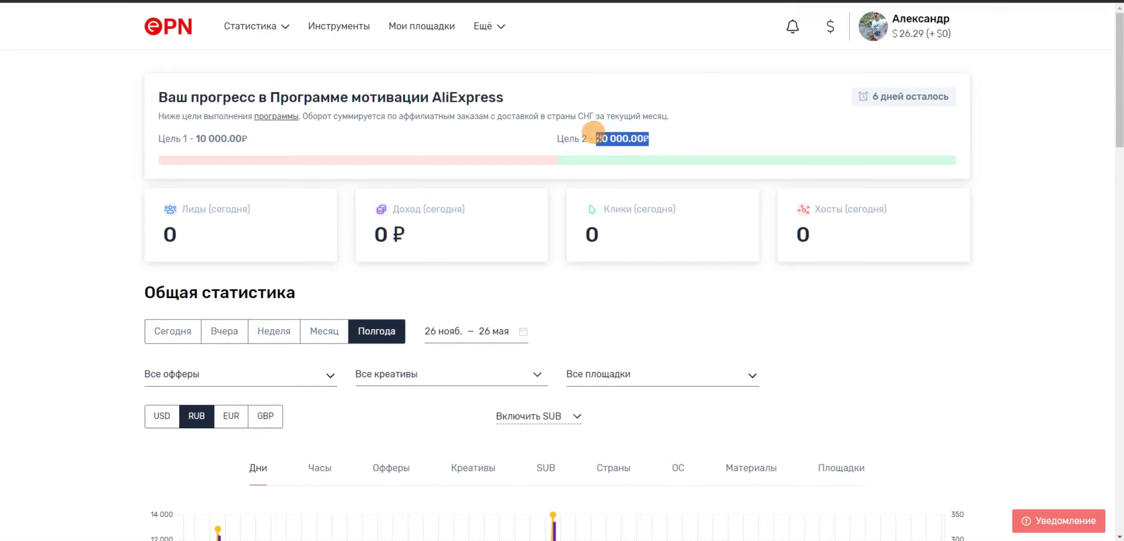
pyautogui.click(656, 140)
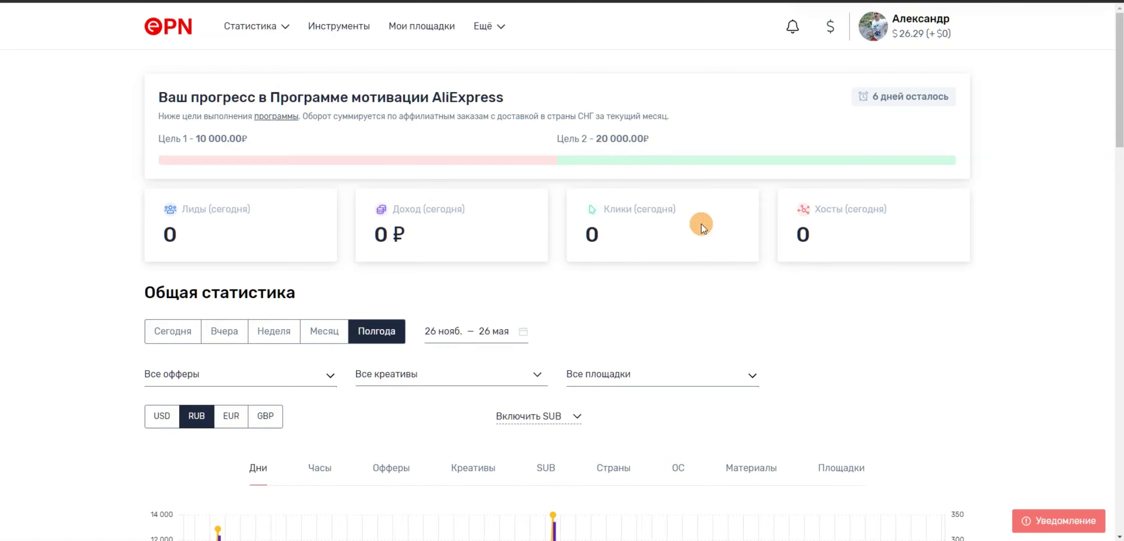
# Step: Review today's summary cards for leads, income, clicks and hosts, comparing hosts with clicks
pyautogui.scroll(-3, 534, 271)
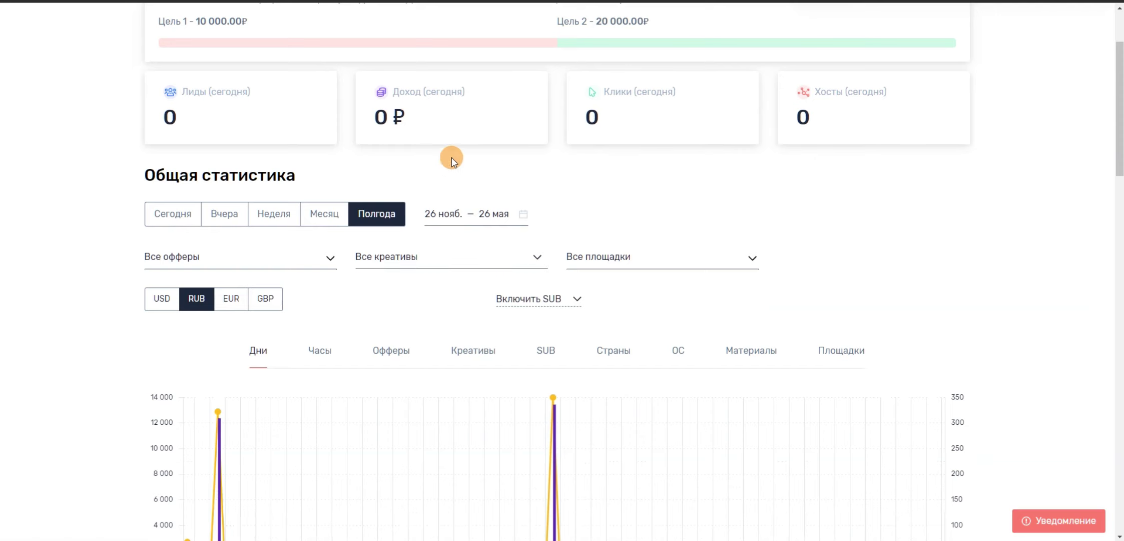
pyautogui.moveTo(176, 92); pyautogui.dragTo(248, 92)
pyautogui.moveTo(184, 116); pyautogui.dragTo(166, 111)
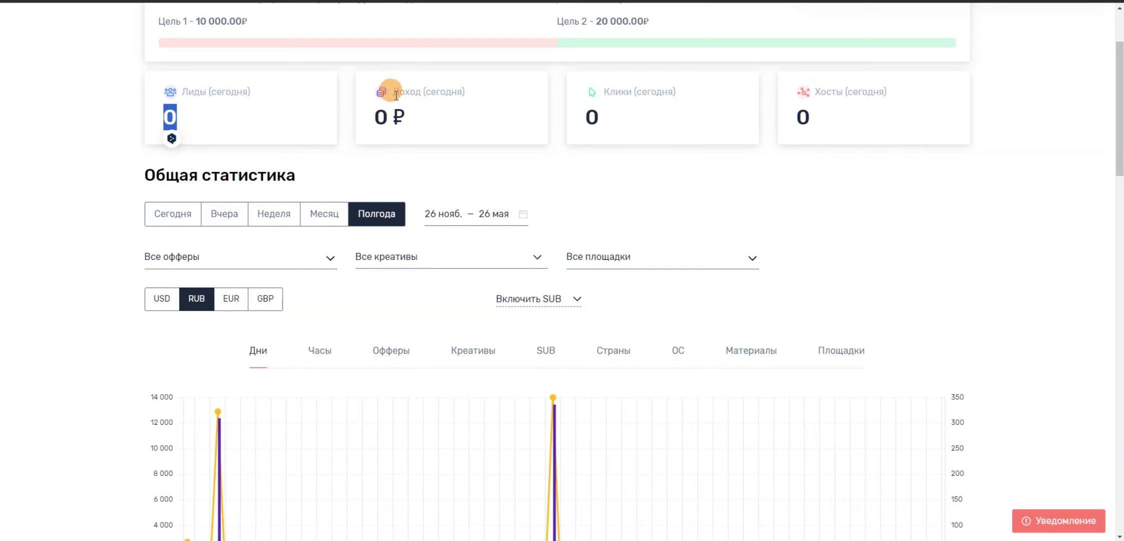
pyautogui.moveTo(399, 91); pyautogui.dragTo(377, 108)
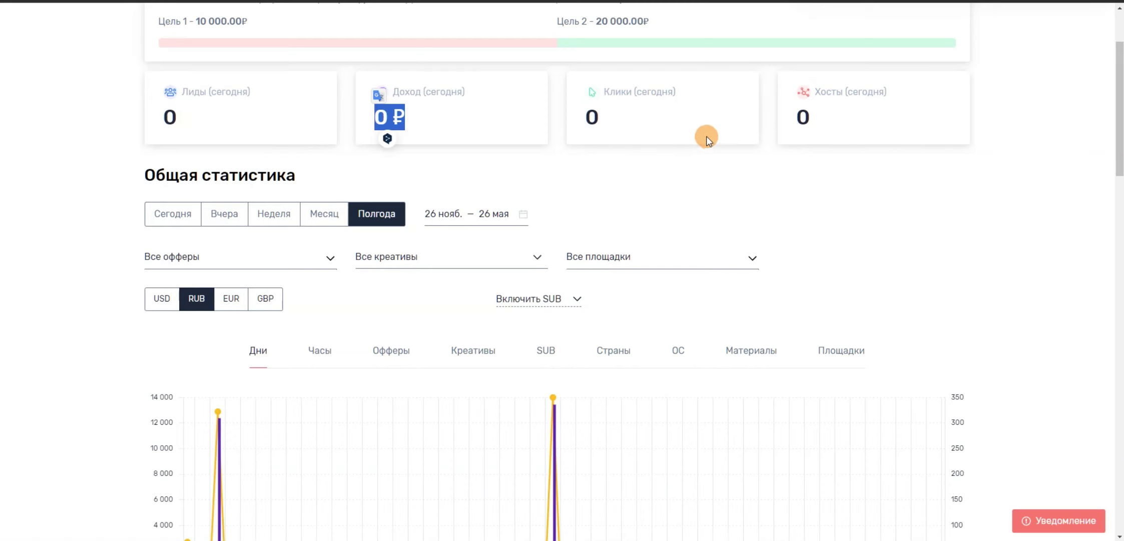
pyautogui.moveTo(664, 115); pyautogui.dragTo(599, 88)
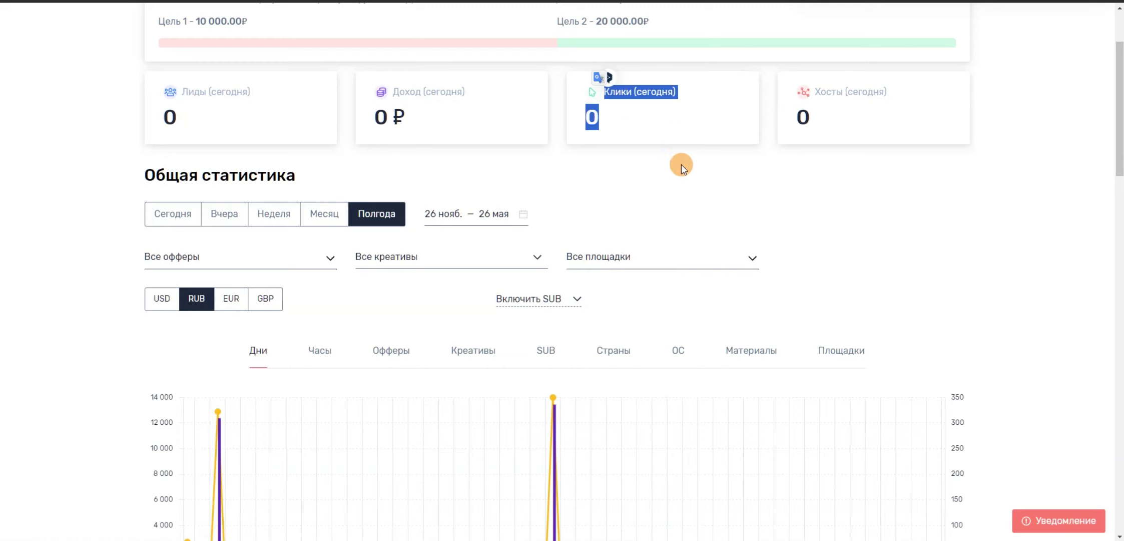
pyautogui.click(714, 106)
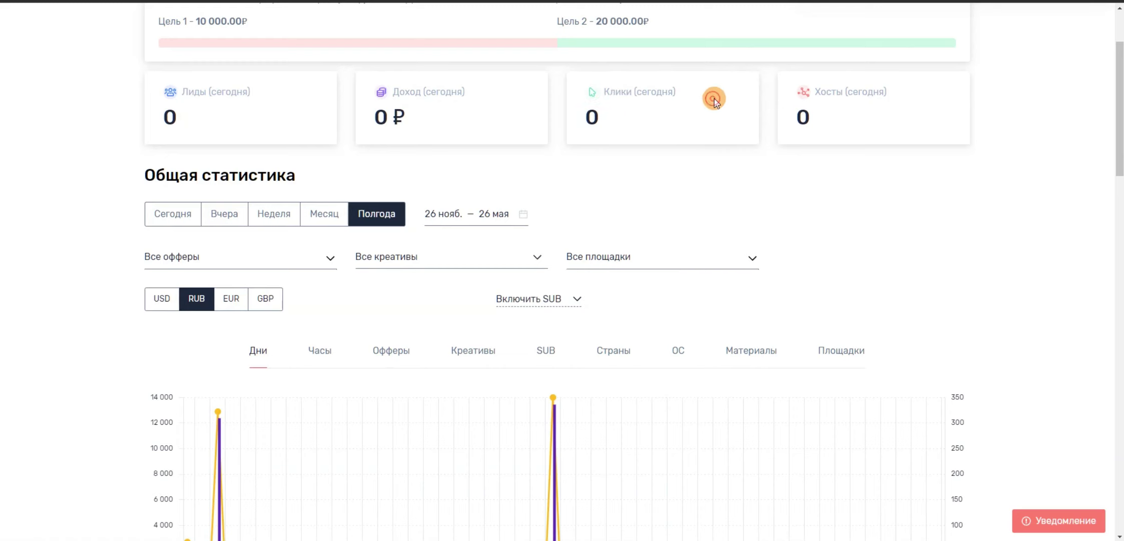
pyautogui.moveTo(819, 91); pyautogui.dragTo(888, 95)
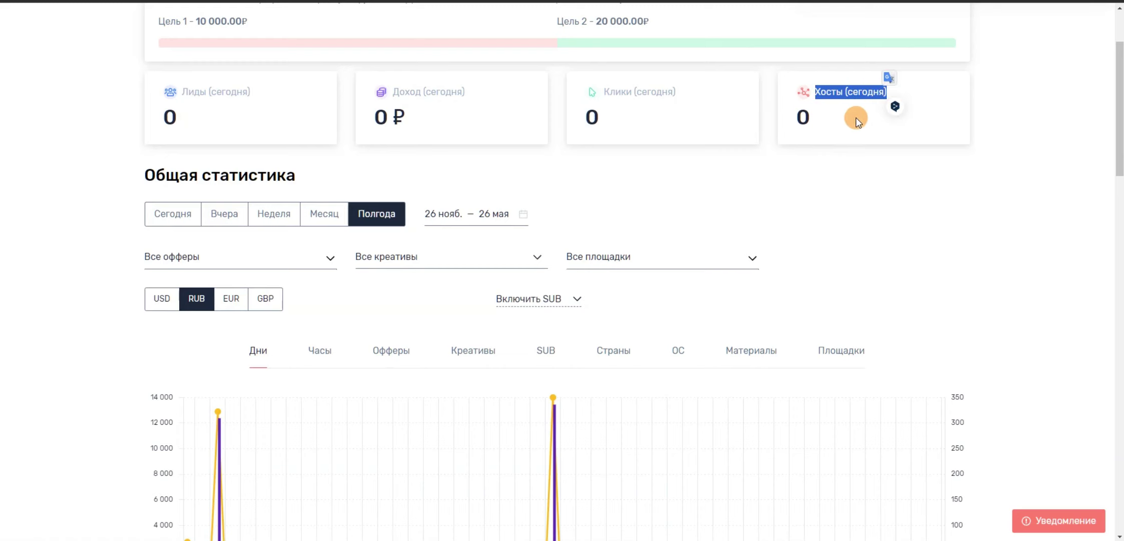
pyautogui.click(829, 113)
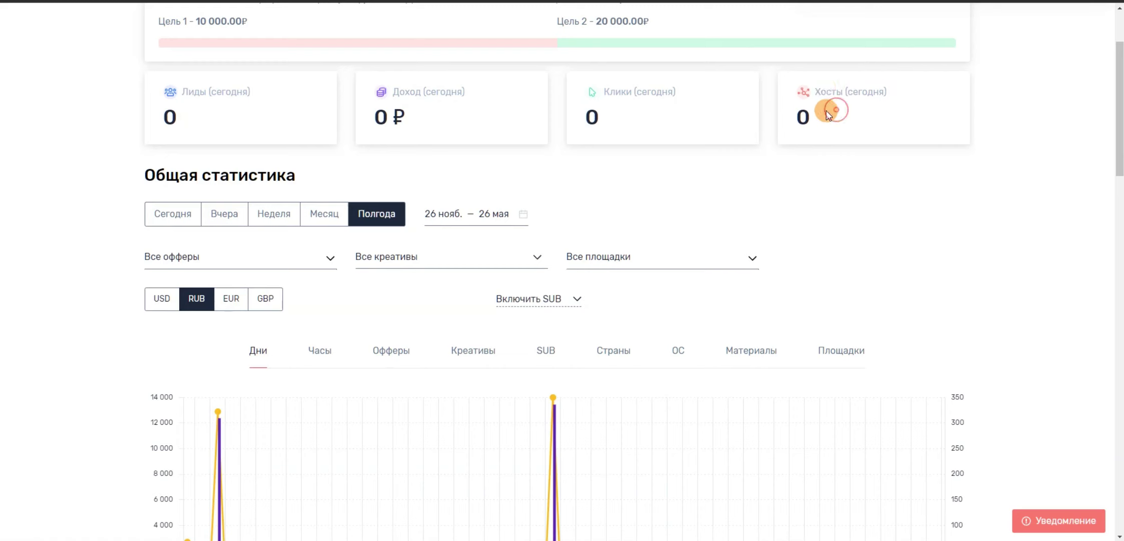
pyautogui.moveTo(822, 92); pyautogui.dragTo(889, 92)
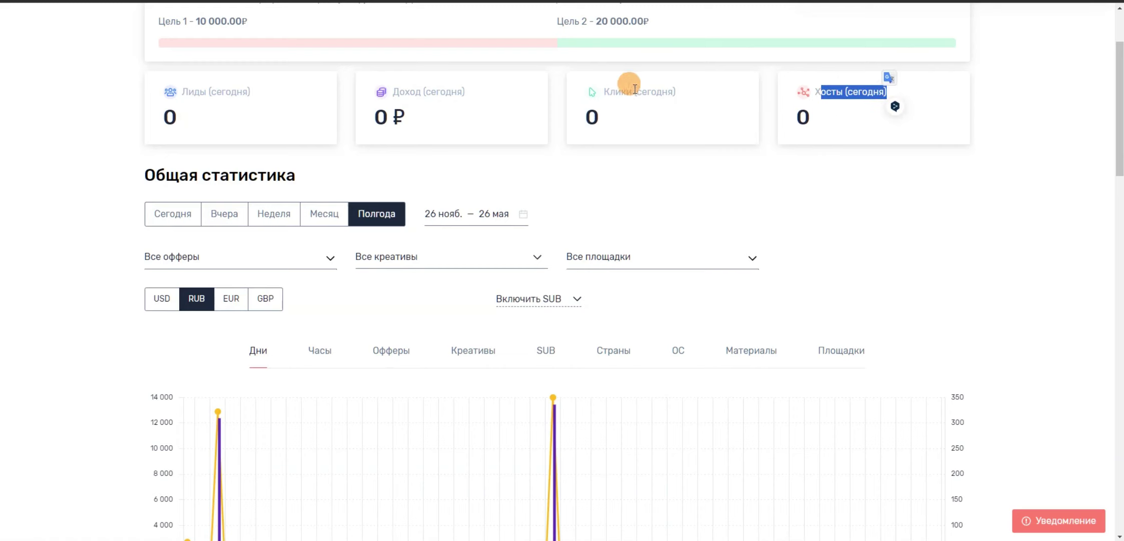
pyautogui.moveTo(622, 92); pyautogui.dragTo(681, 96)
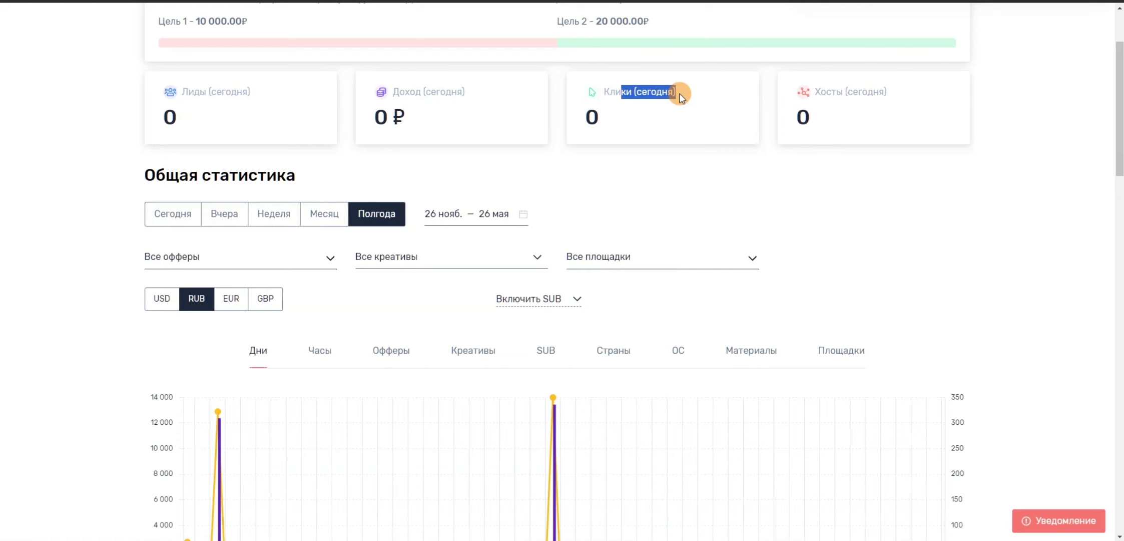
pyautogui.click(642, 123)
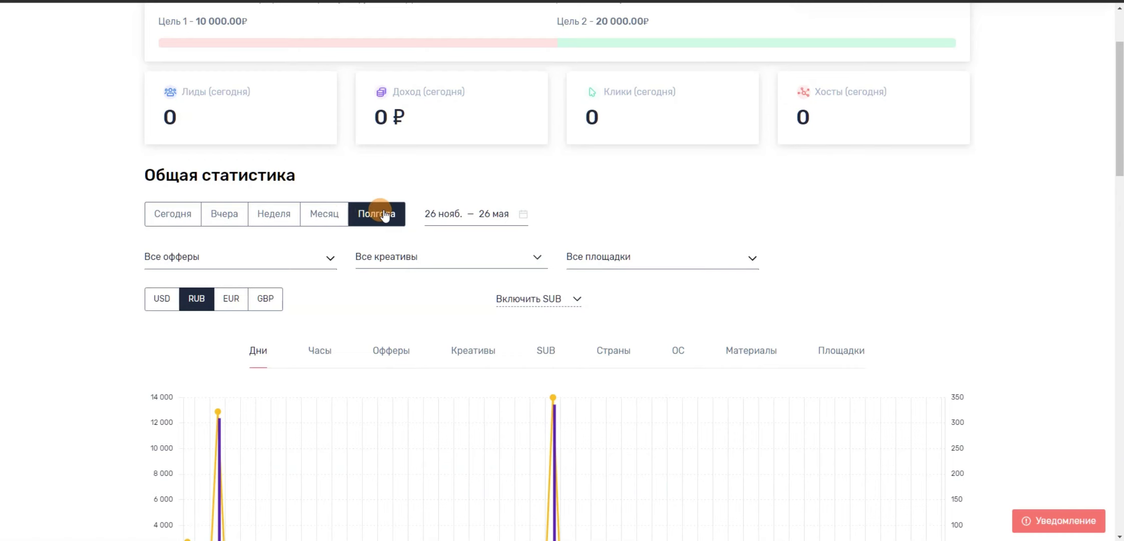
# Step: Inspect the half-year chart by days and the clicks, hosts and CR totals in the Всего row
pyautogui.scroll(-5, 558, 133)
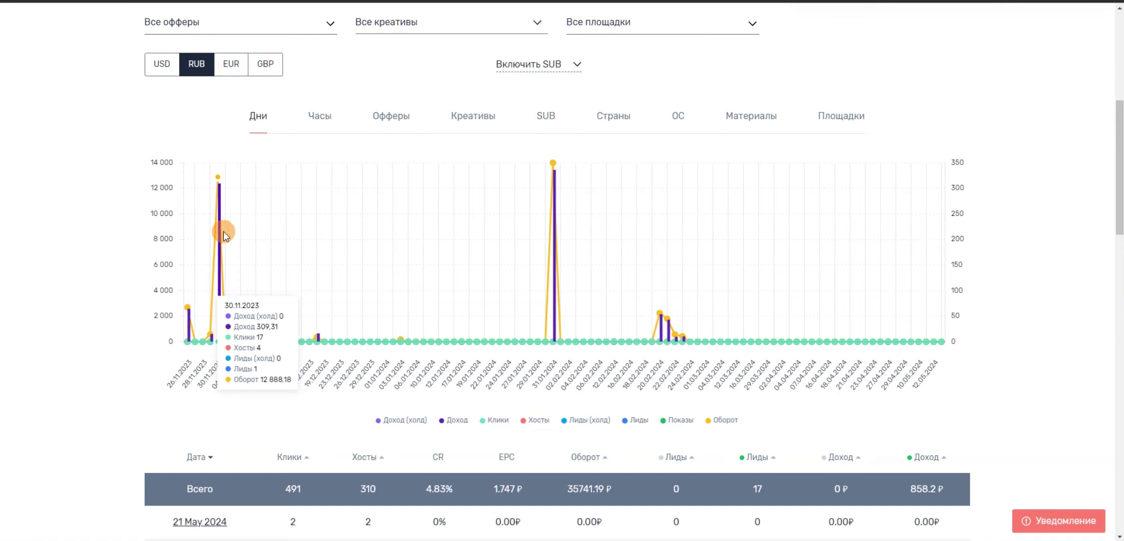
pyautogui.scroll(-5, 984, 194)
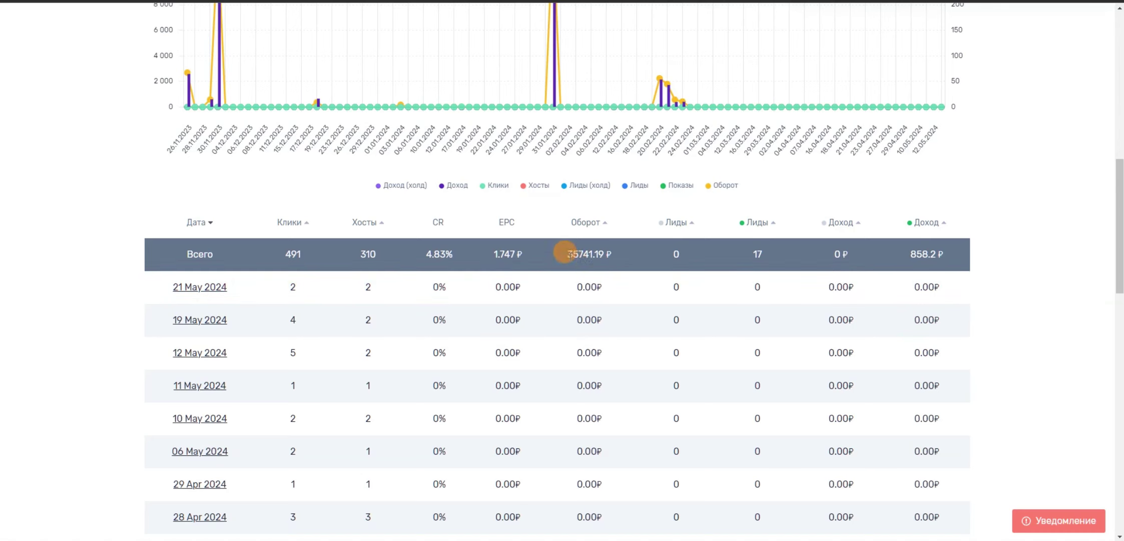
pyautogui.moveTo(183, 248); pyautogui.dragTo(407, 246)
pyautogui.click(282, 257)
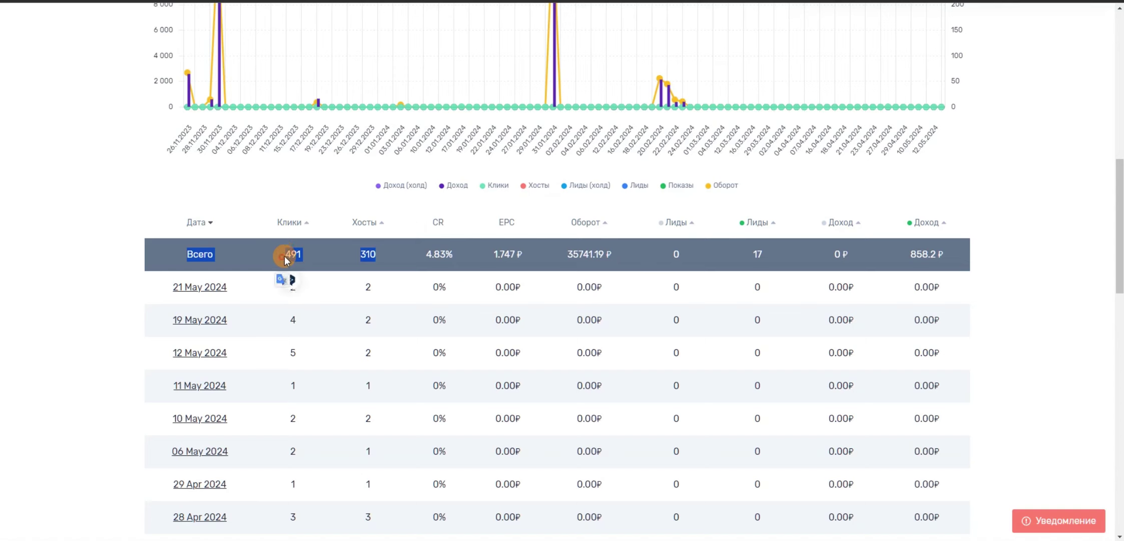
pyautogui.moveTo(374, 251); pyautogui.dragTo(445, 222)
pyautogui.click(962, 188)
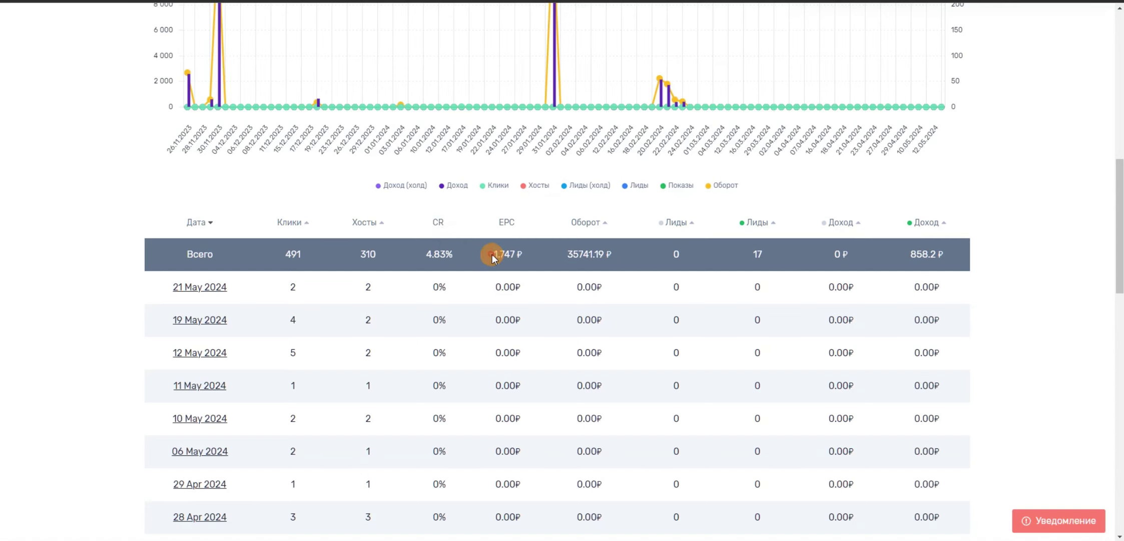
# Step: Examine the EPC, turnover (Оборот) and confirmed income (Доход) totals in the Всего row
pyautogui.moveTo(492, 258); pyautogui.dragTo(515, 251)
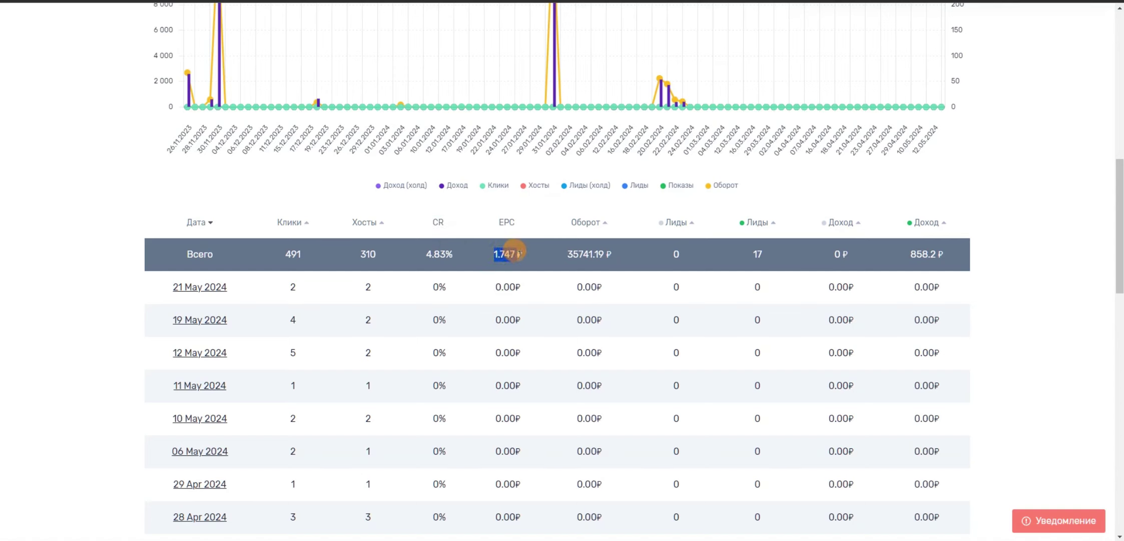
pyautogui.click(503, 224)
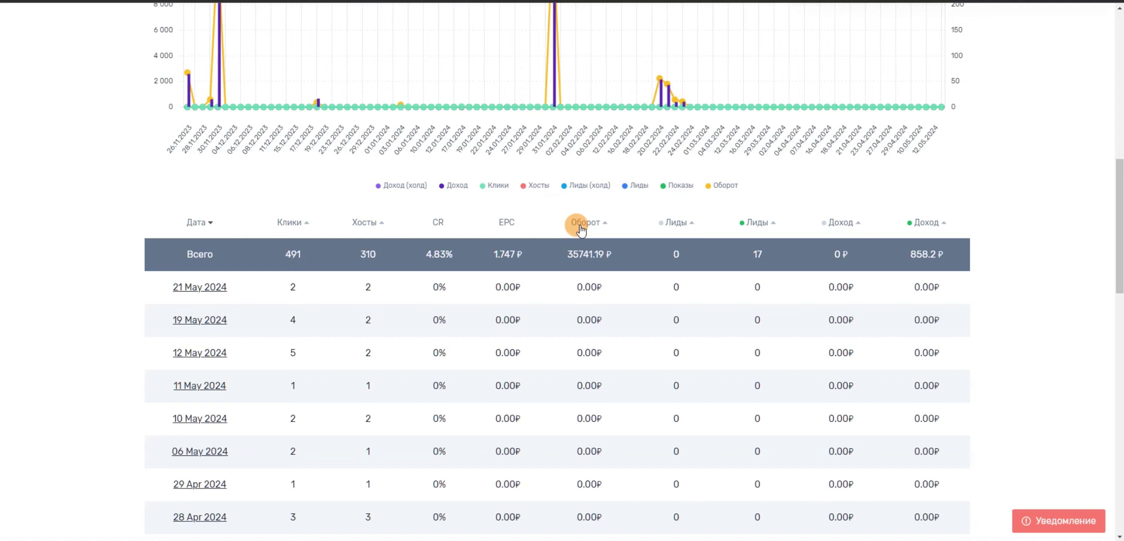
pyautogui.doubleClick(503, 224)
pyautogui.click(537, 209)
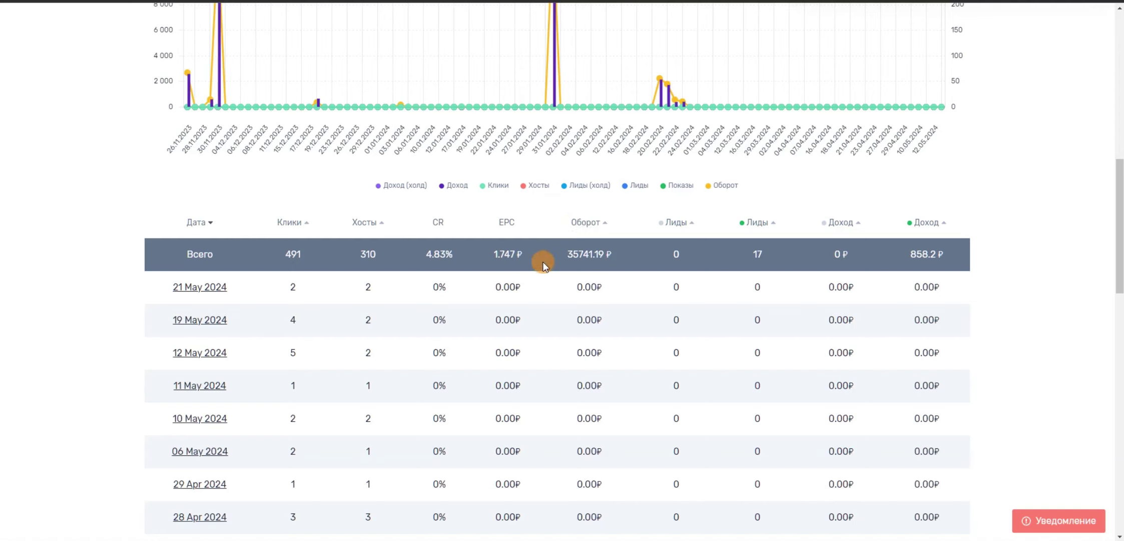
pyautogui.moveTo(525, 256); pyautogui.dragTo(491, 254)
pyautogui.click(557, 200)
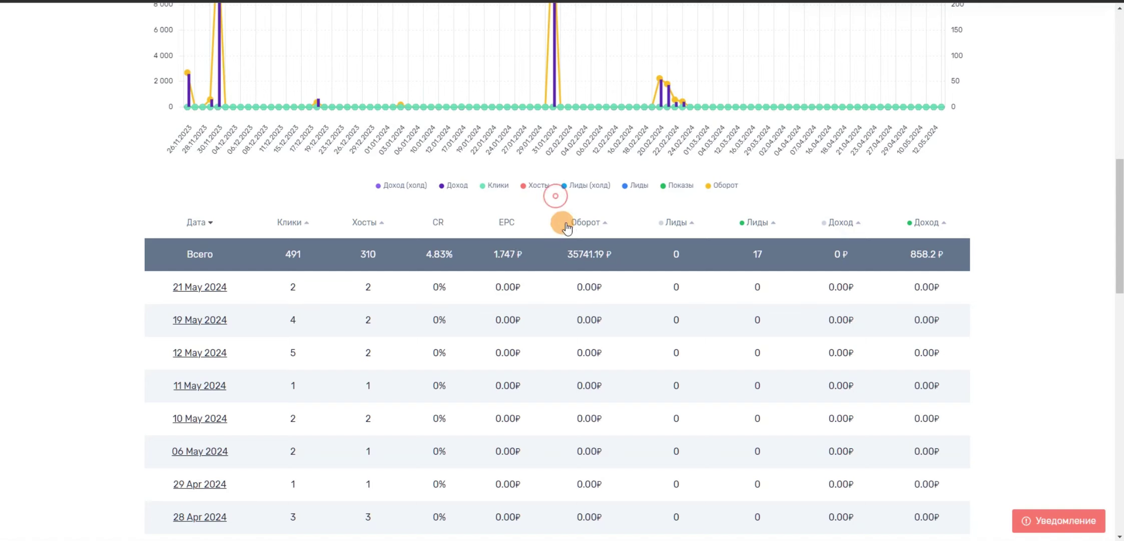
pyautogui.click(566, 255)
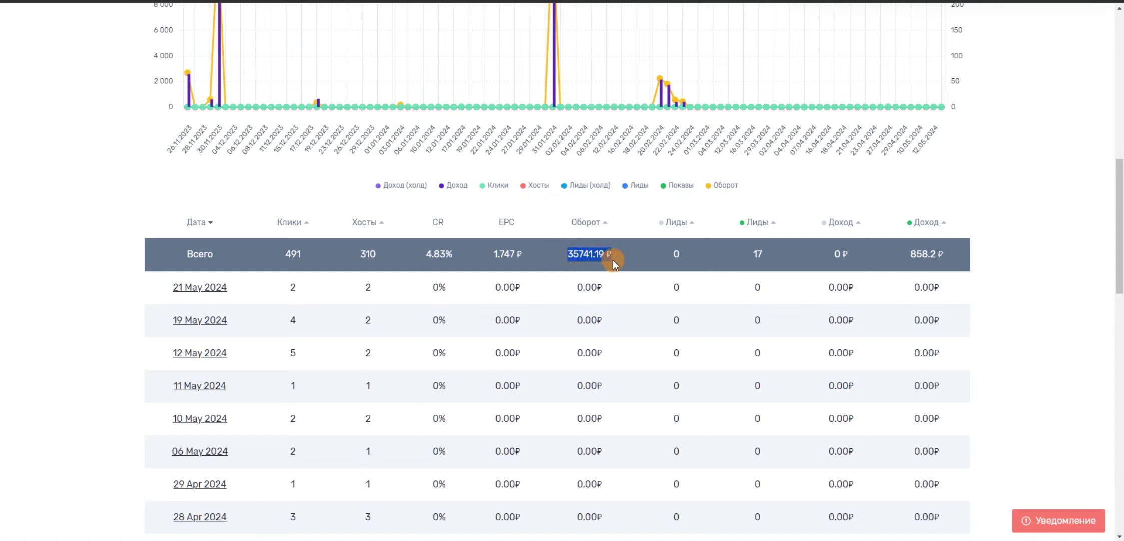
pyautogui.click(1021, 194)
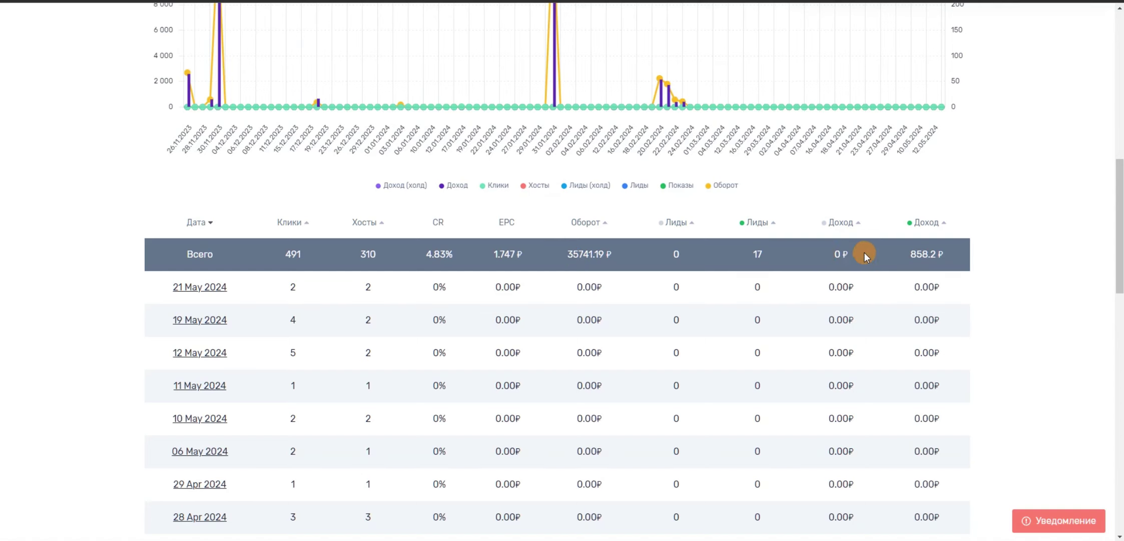
pyautogui.click(908, 253)
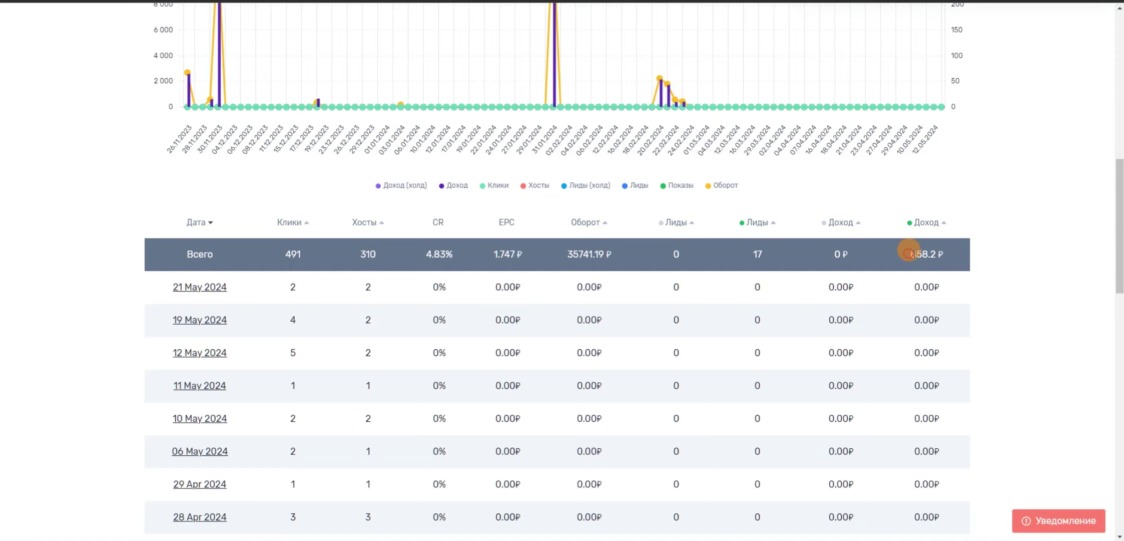
pyautogui.moveTo(909, 252); pyautogui.dragTo(971, 253)
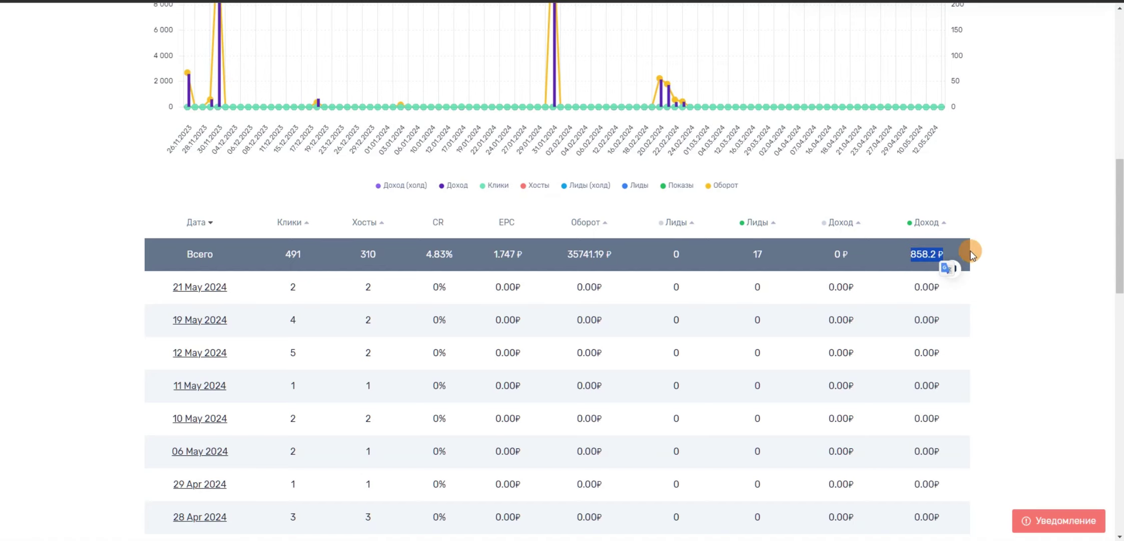
# Step: Look through the daily rows beneath the Всего totals in the half-year statistics table
pyautogui.click(1005, 232)
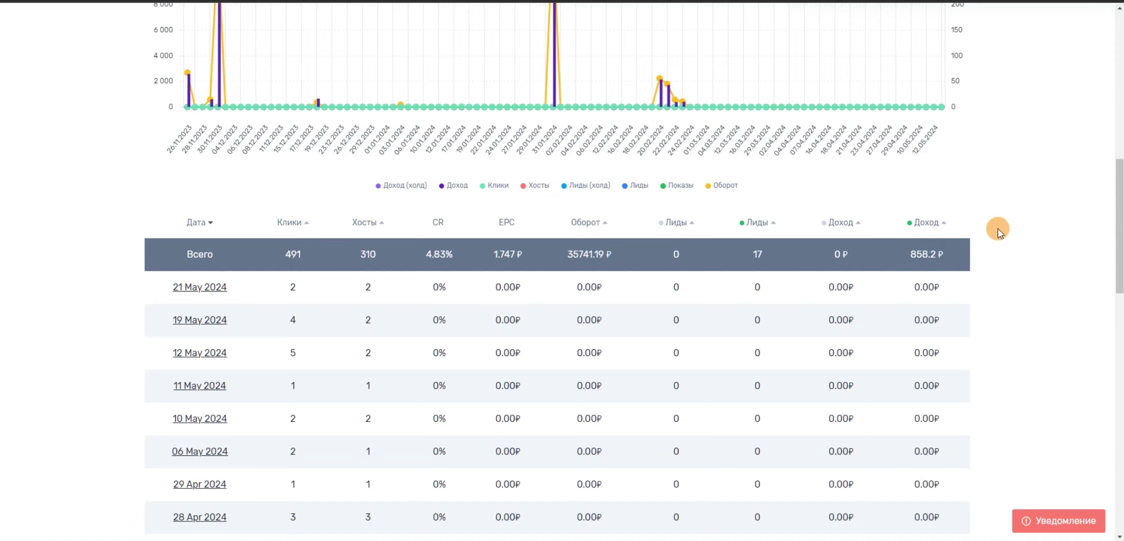
pyautogui.scroll(-2, 1001, 236)
pyautogui.scroll(-5, 1001, 238)
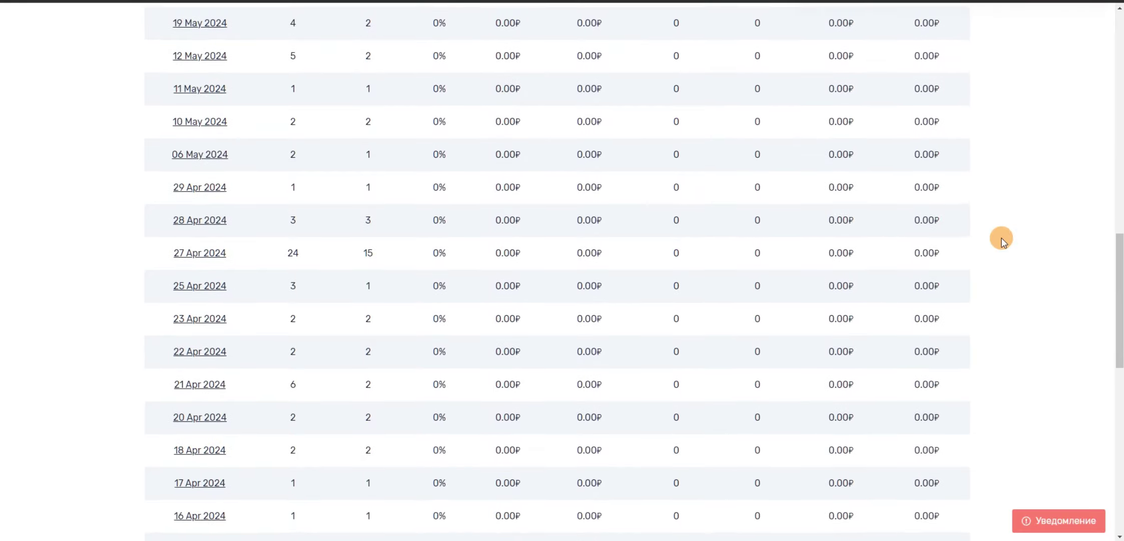
pyautogui.scroll(15, 1001, 239)
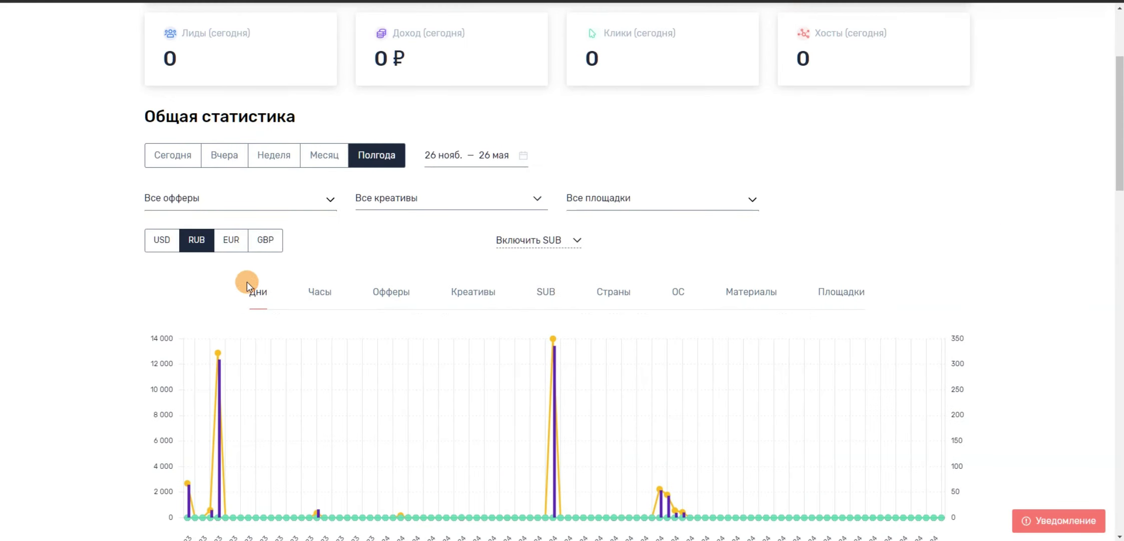
# Step: View the half-year statistics in USD, EUR and GBP, and switch the currency back to RUB
pyautogui.click(158, 241)
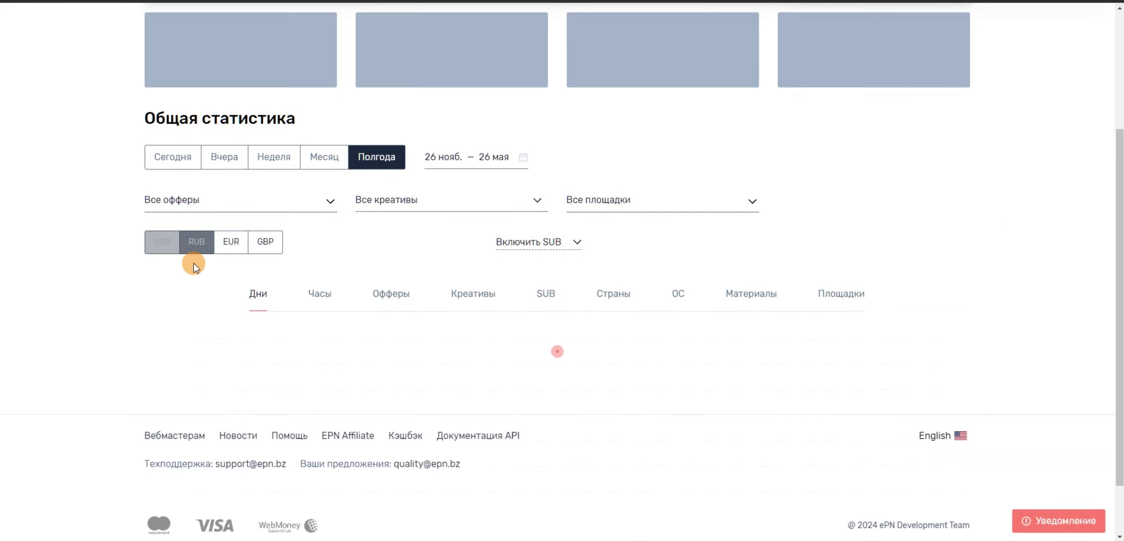
pyautogui.scroll(-4, 473, 193)
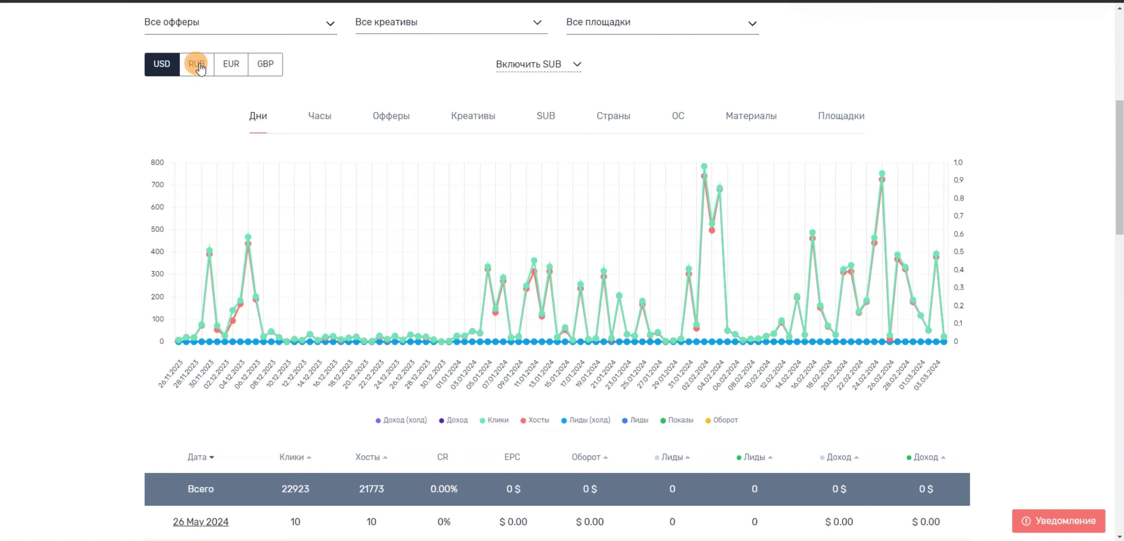
pyautogui.click(229, 65)
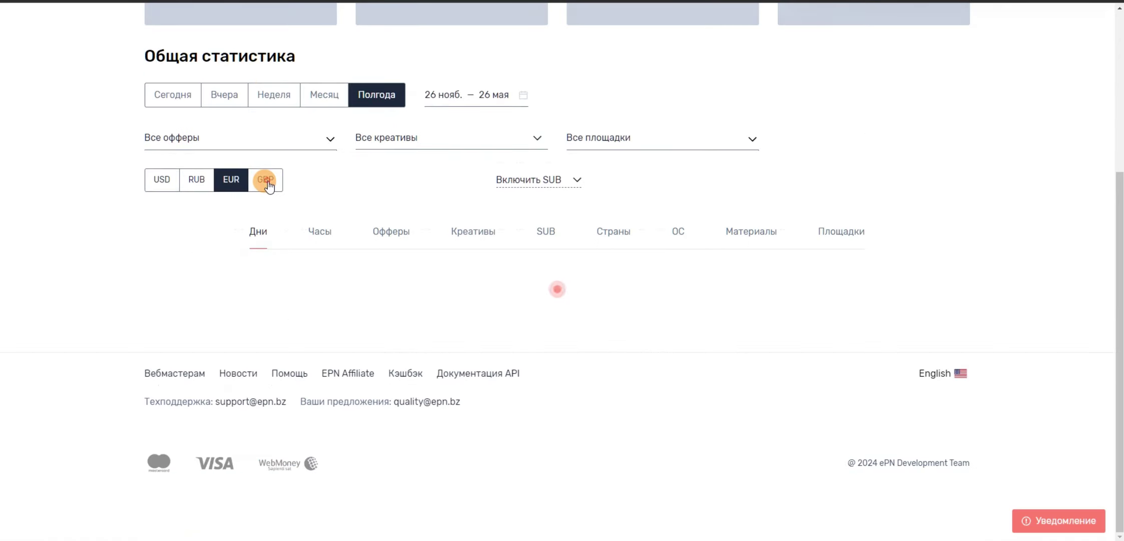
pyautogui.click(267, 182)
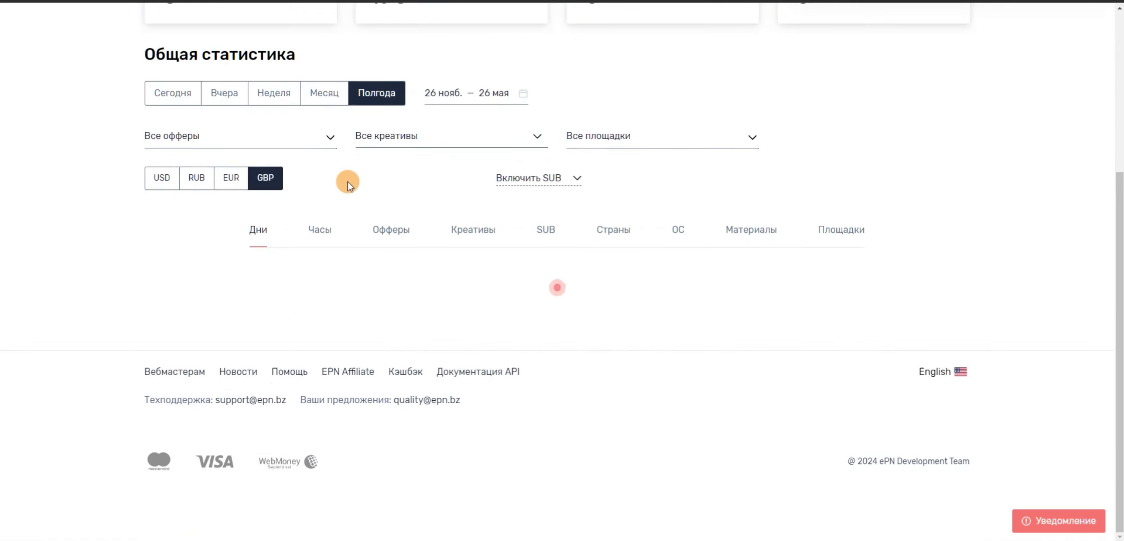
pyautogui.scroll(1, 349, 185)
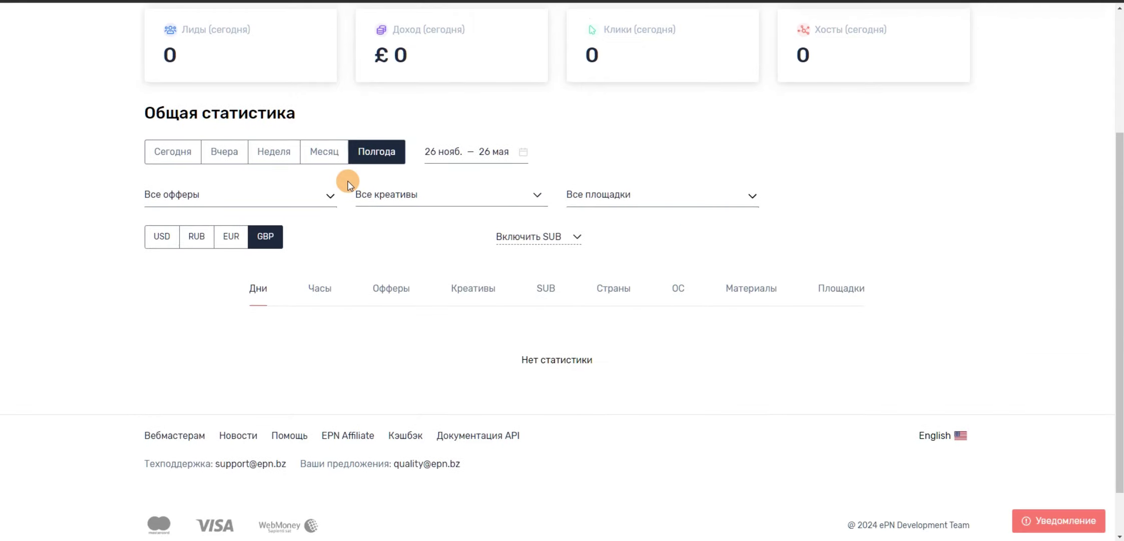
pyautogui.scroll(-1, 370, 243)
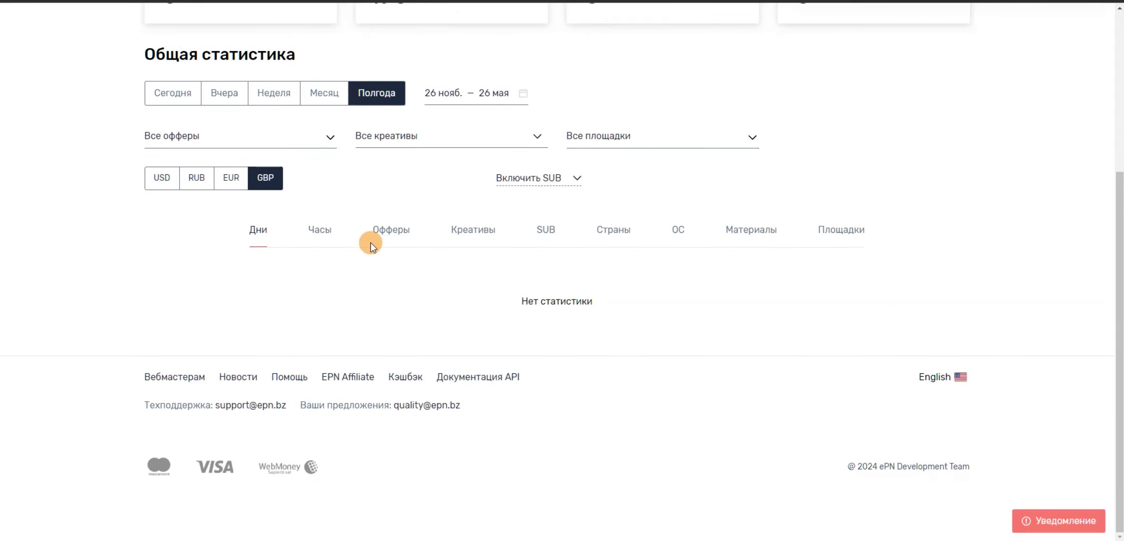
pyautogui.click(195, 180)
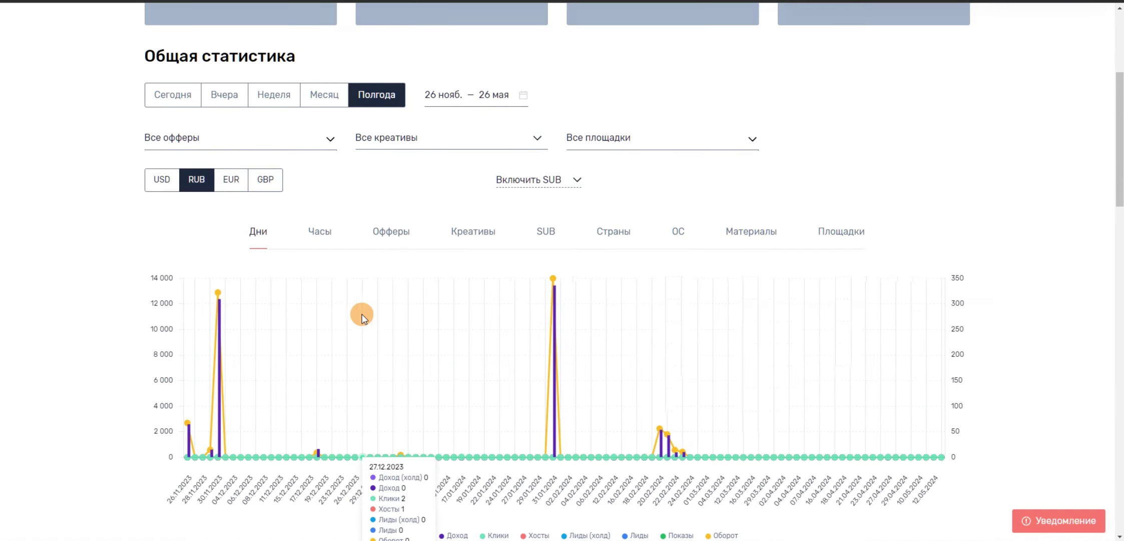
pyautogui.scroll(-1, 335, 221)
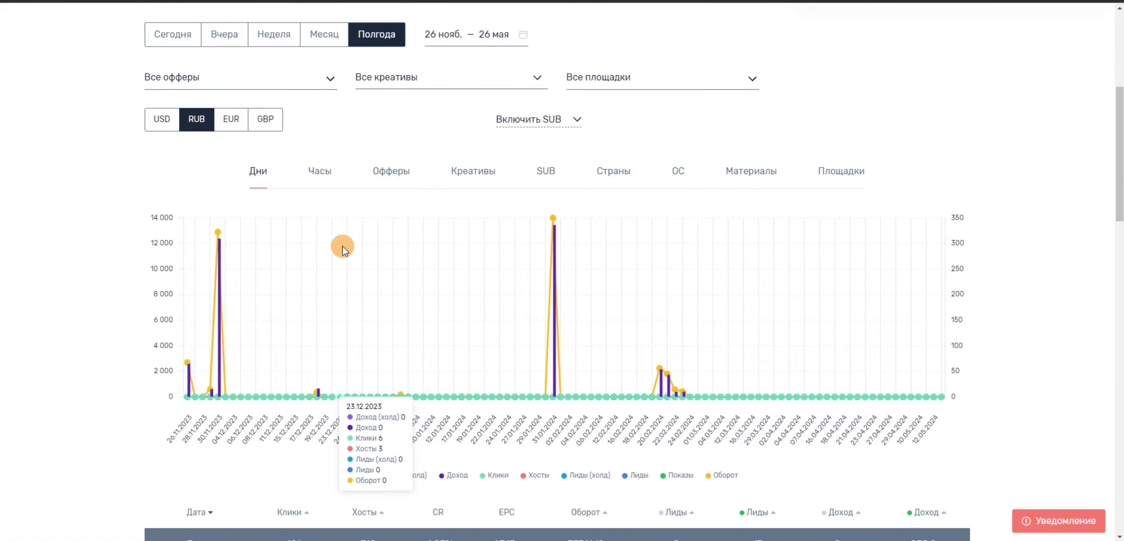
# Step: Break the half-year statistics down by Офферы and examine the AliExpress row
pyautogui.click(396, 172)
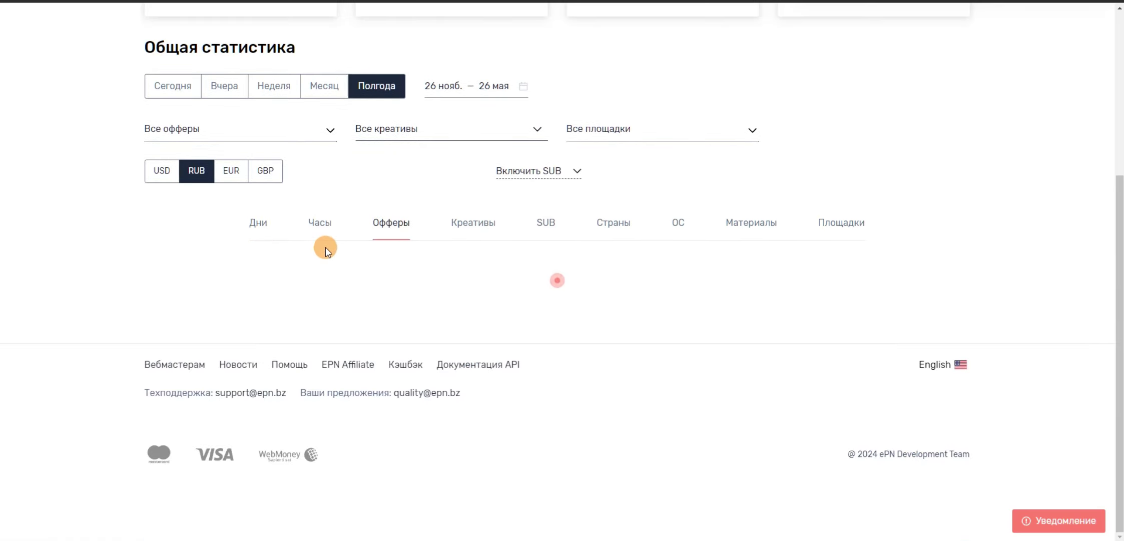
pyautogui.scroll(-5, 325, 247)
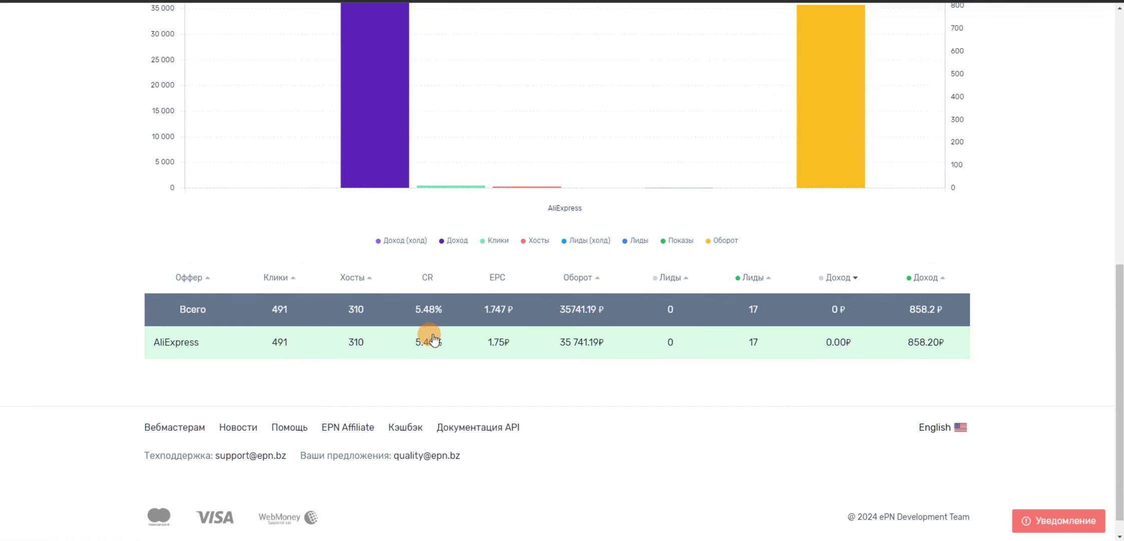
pyautogui.moveTo(201, 344); pyautogui.dragTo(149, 345)
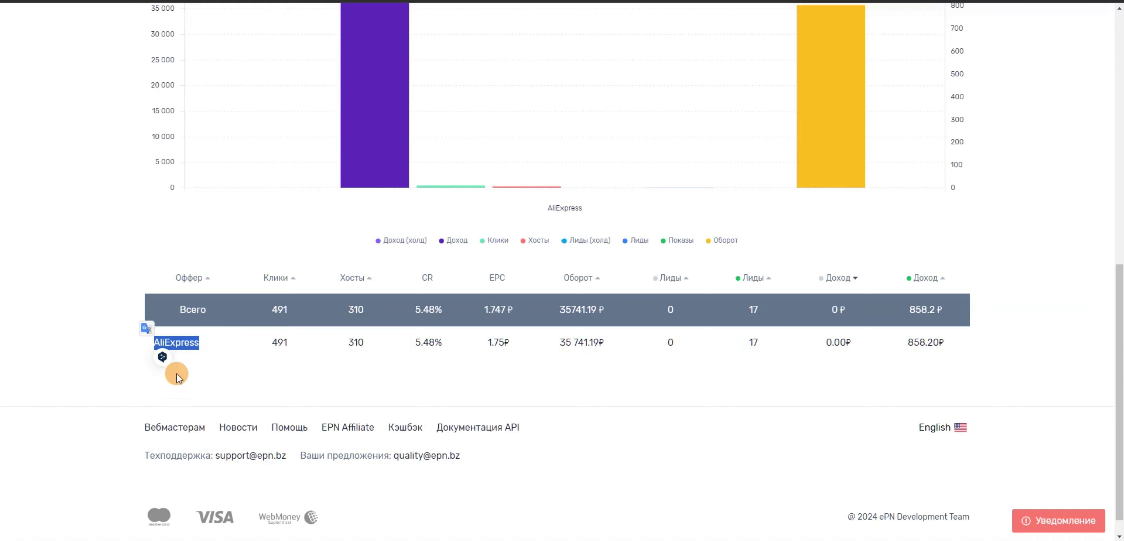
pyautogui.click(195, 381)
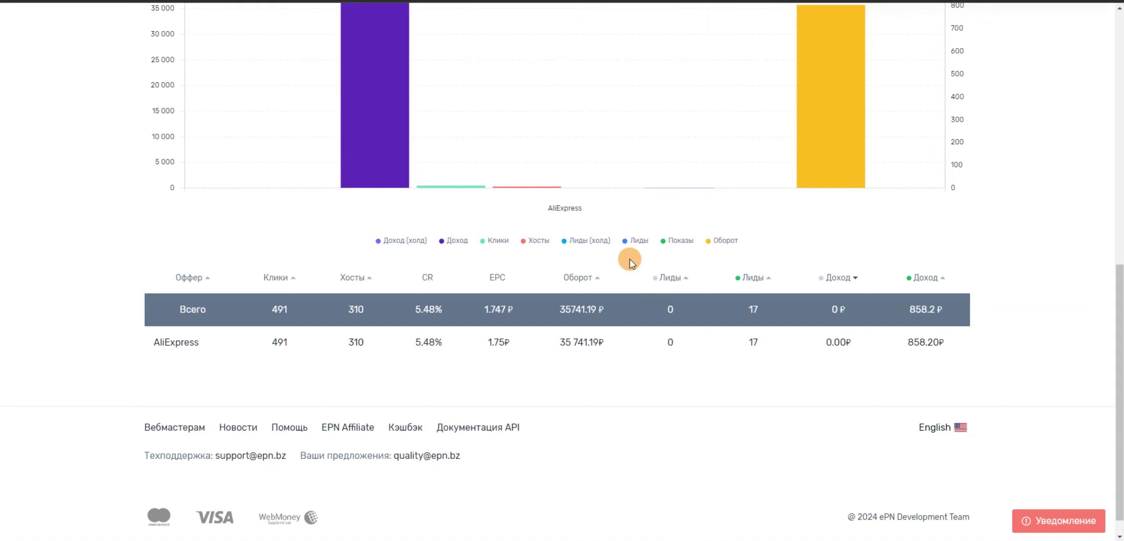
# Step: Break the statistics down by Часы and examine the clicks and hosts in the 12 Apr 14:00 row
pyautogui.scroll(5, 611, 270)
pyautogui.click(319, 179)
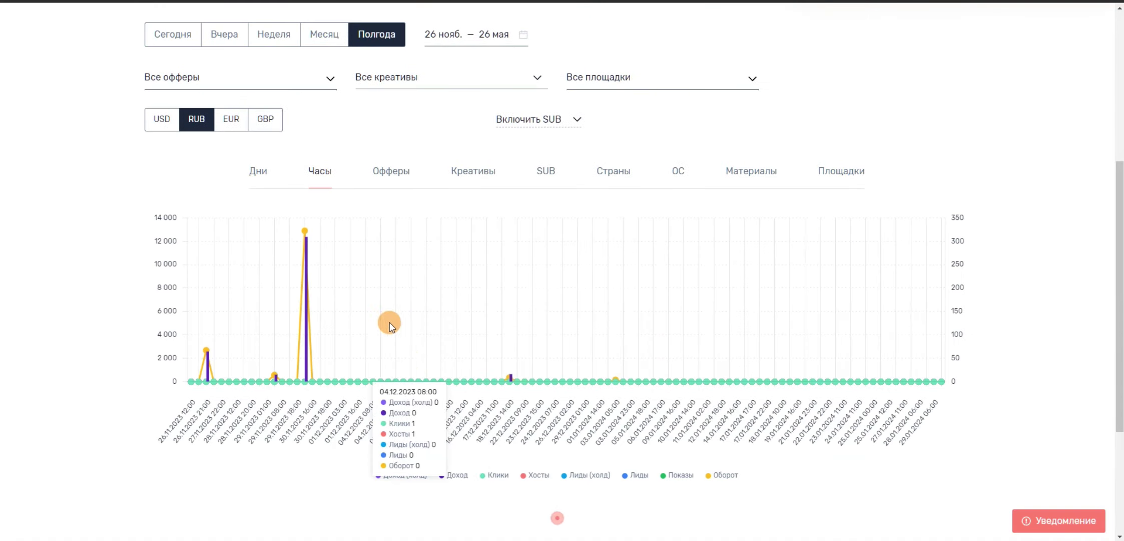
pyautogui.scroll(-6, 442, 263)
pyautogui.scroll(-1, 443, 251)
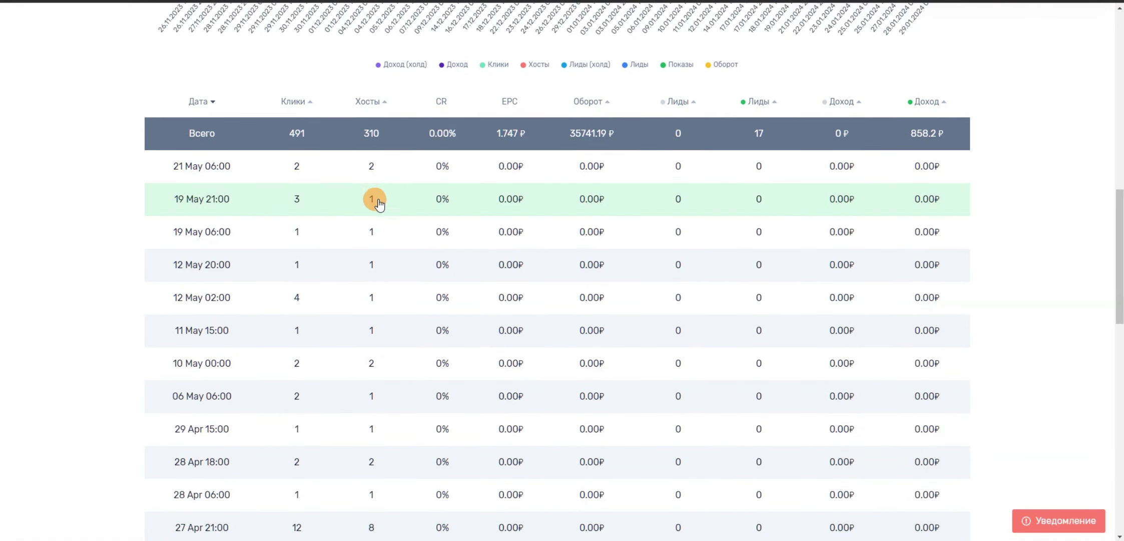
pyautogui.scroll(-14, 379, 202)
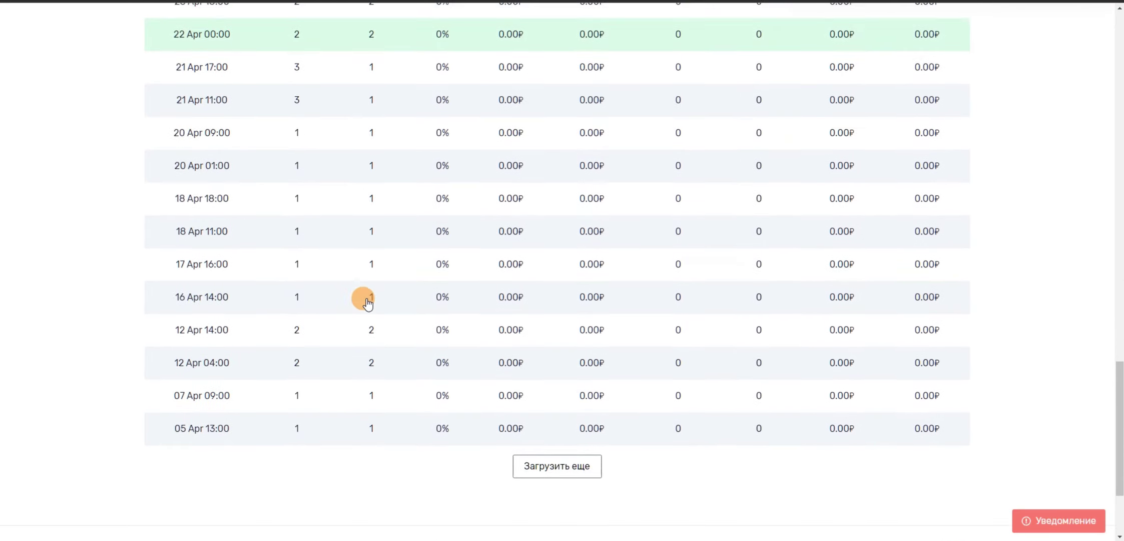
pyautogui.scroll(-2, 367, 300)
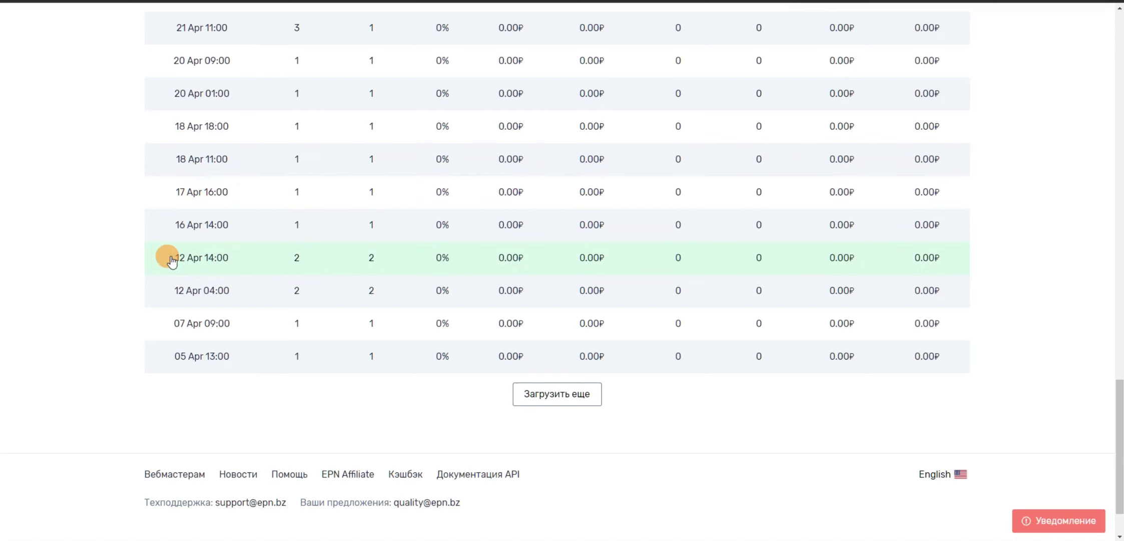
pyautogui.moveTo(171, 260); pyautogui.dragTo(407, 262)
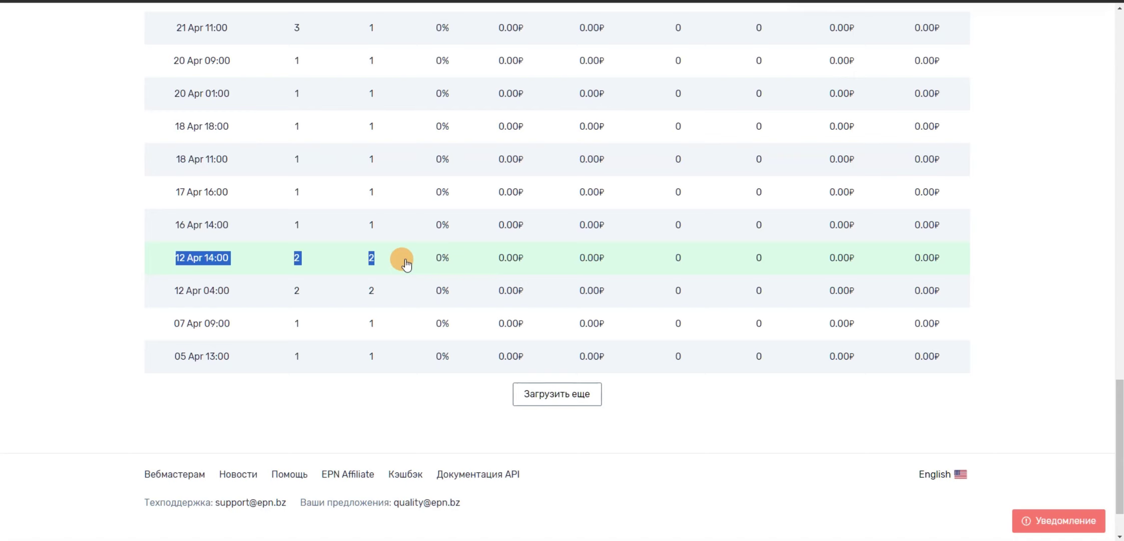
pyautogui.click(380, 398)
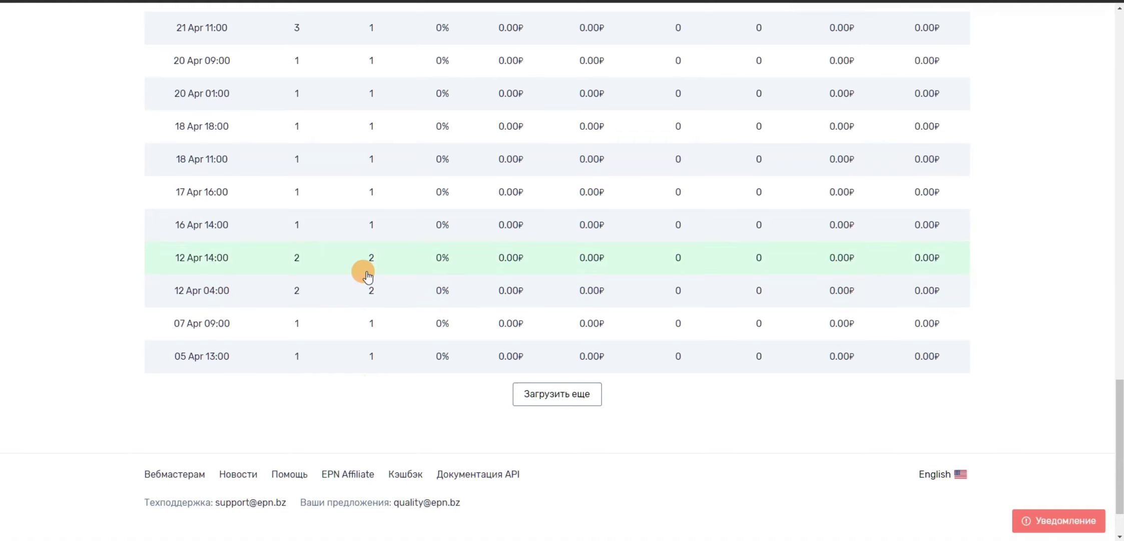
# Step: Break the statistics down by Креативы and look through the chart and the per-creative table
pyautogui.scroll(15, 364, 268)
pyautogui.scroll(1, 367, 274)
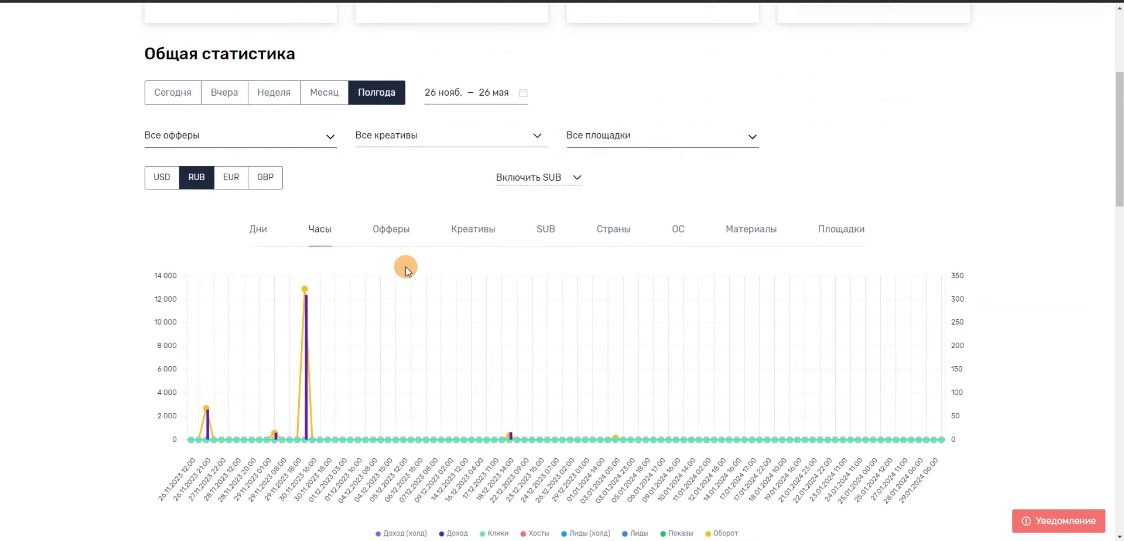
pyautogui.scroll(5, 370, 273)
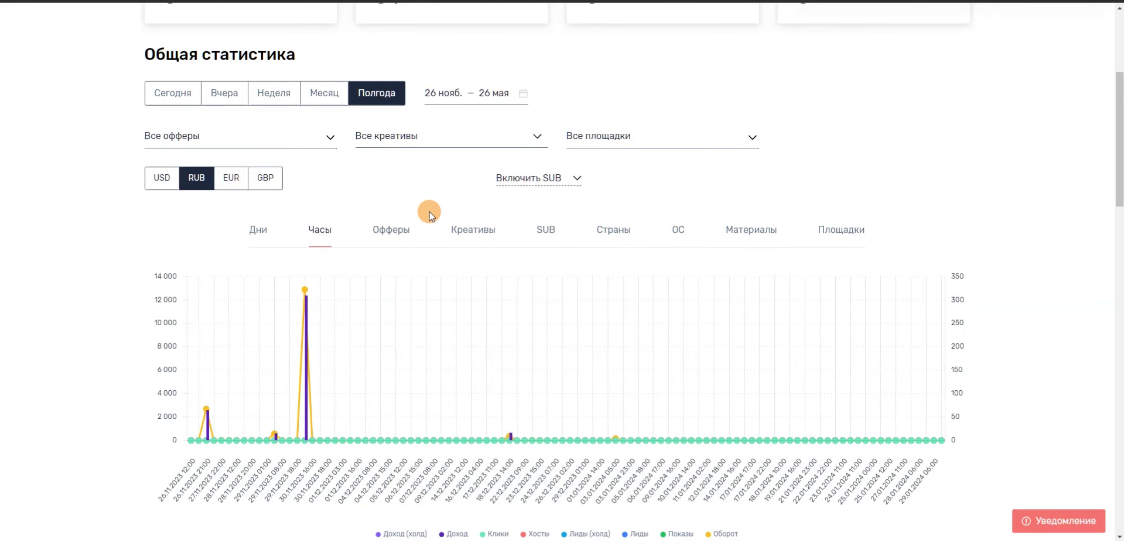
pyautogui.click(470, 230)
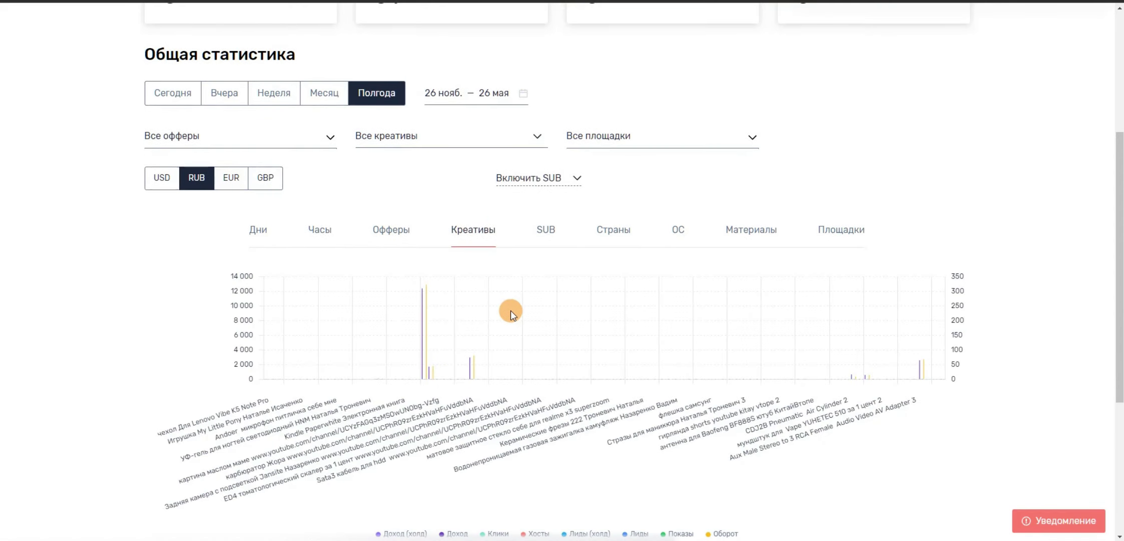
pyautogui.scroll(-3, 511, 310)
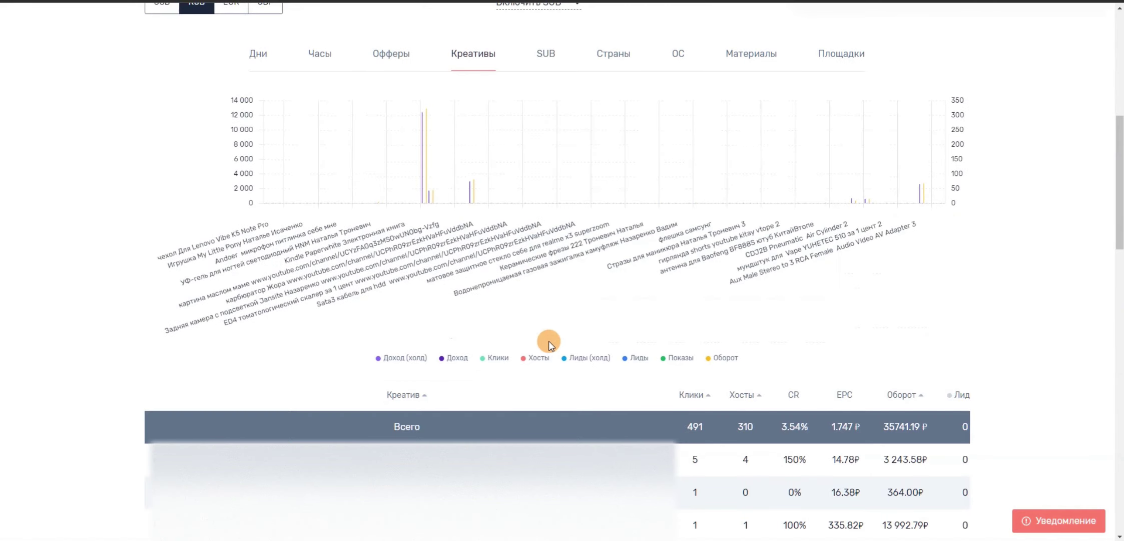
pyautogui.scroll(-4, 535, 333)
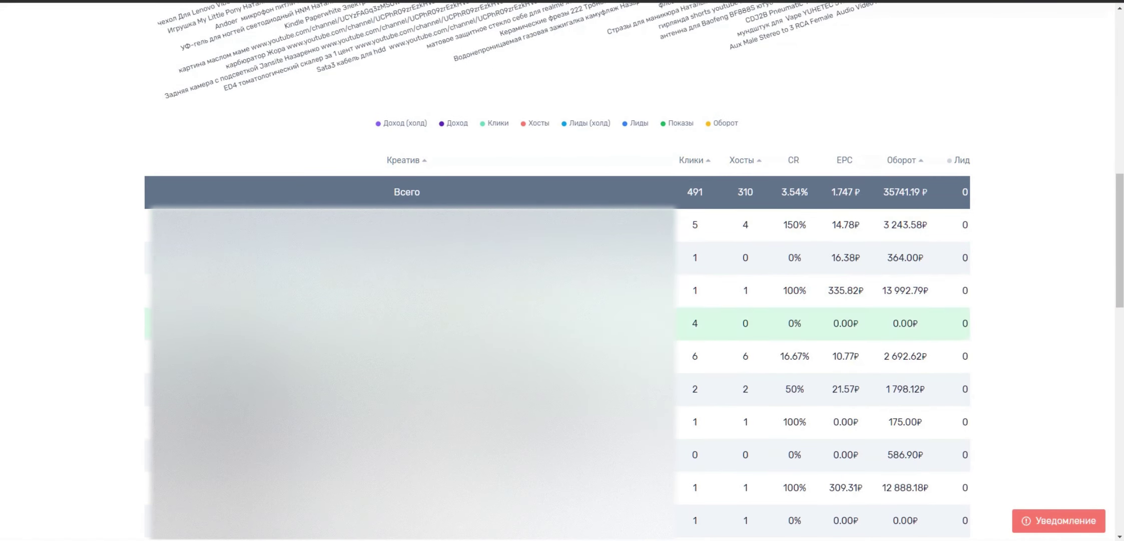
pyautogui.scroll(1, 414, 395)
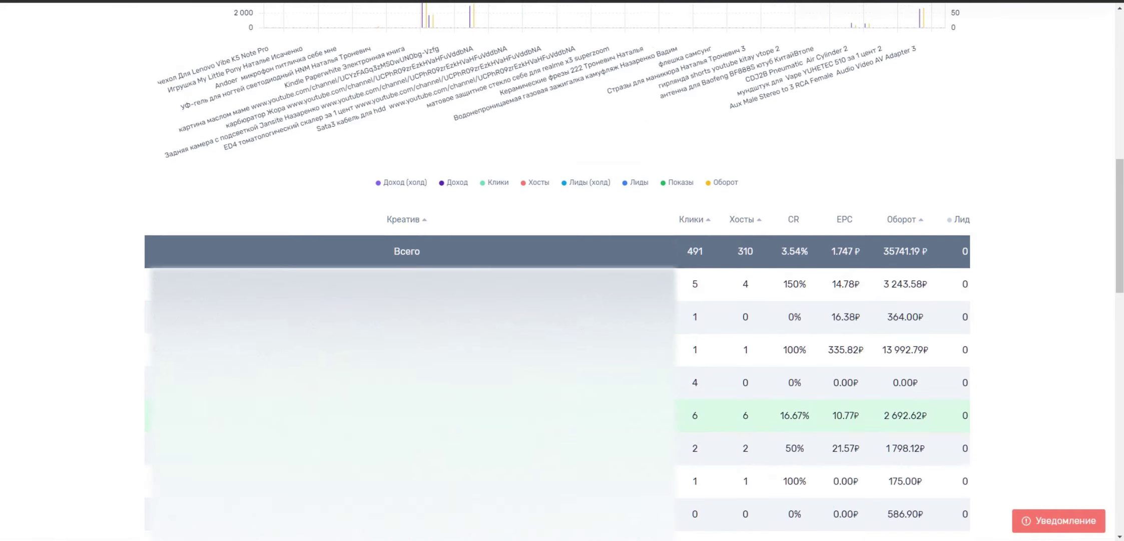
pyautogui.scroll(4, 415, 395)
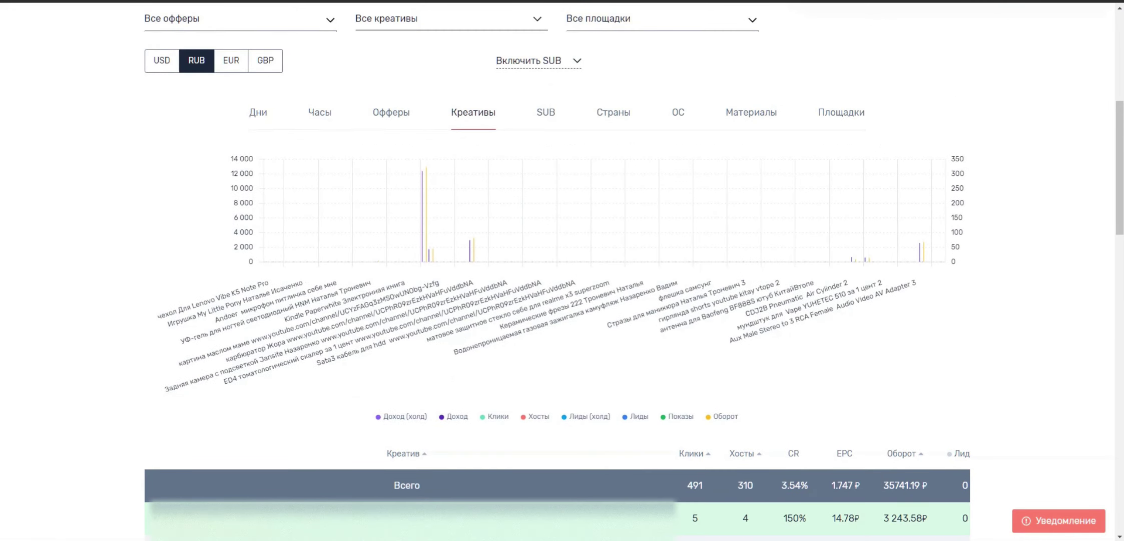
# Step: Examine the first creative's row in the Креативы table, including its full name and metrics
pyautogui.moveTo(149, 524); pyautogui.dragTo(966, 501)
pyautogui.click(1035, 418)
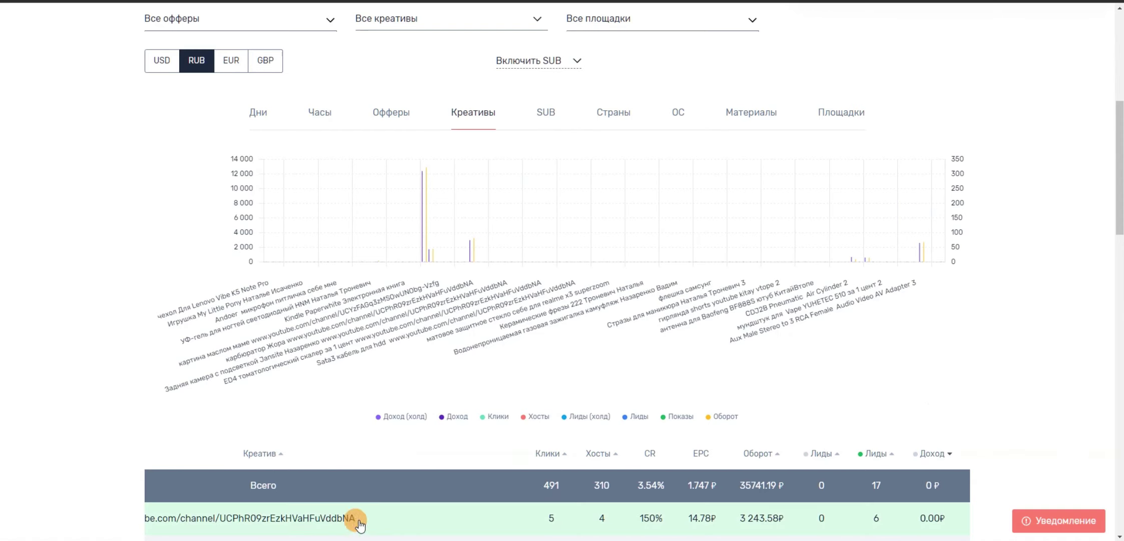
pyautogui.moveTo(219, 522); pyautogui.dragTo(15, 508)
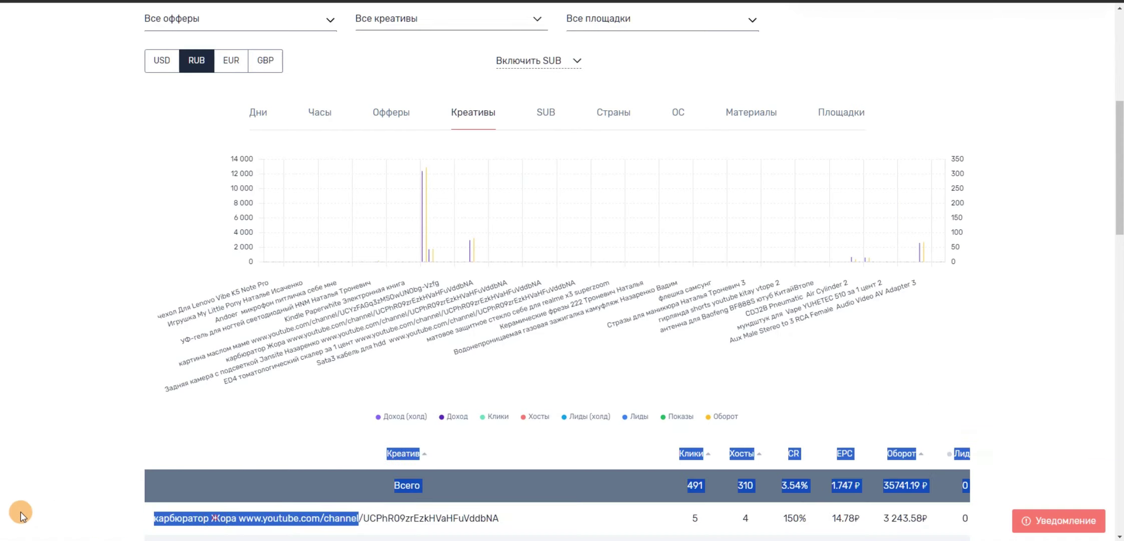
pyautogui.click(87, 422)
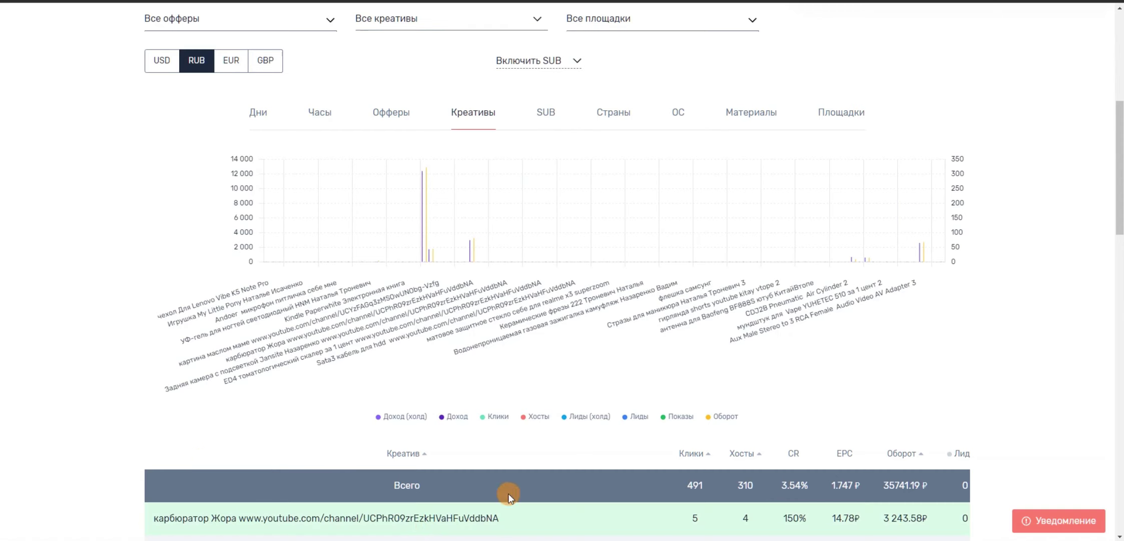
# Step: Break the statistics down by the first SUB parameter and examine the chart and table of its values
pyautogui.scroll(3, 537, 388)
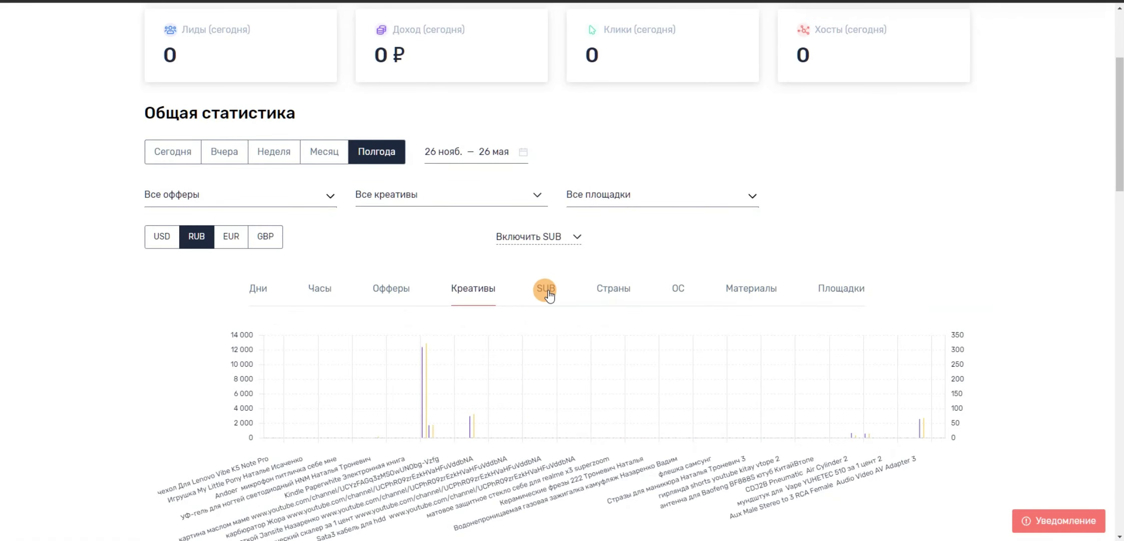
pyautogui.click(548, 290)
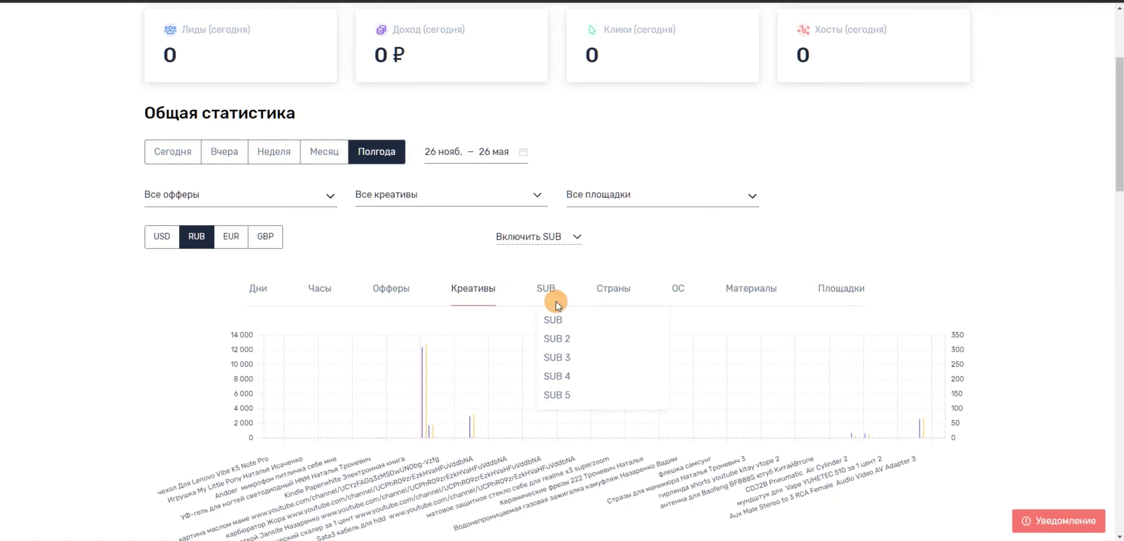
pyautogui.click(560, 318)
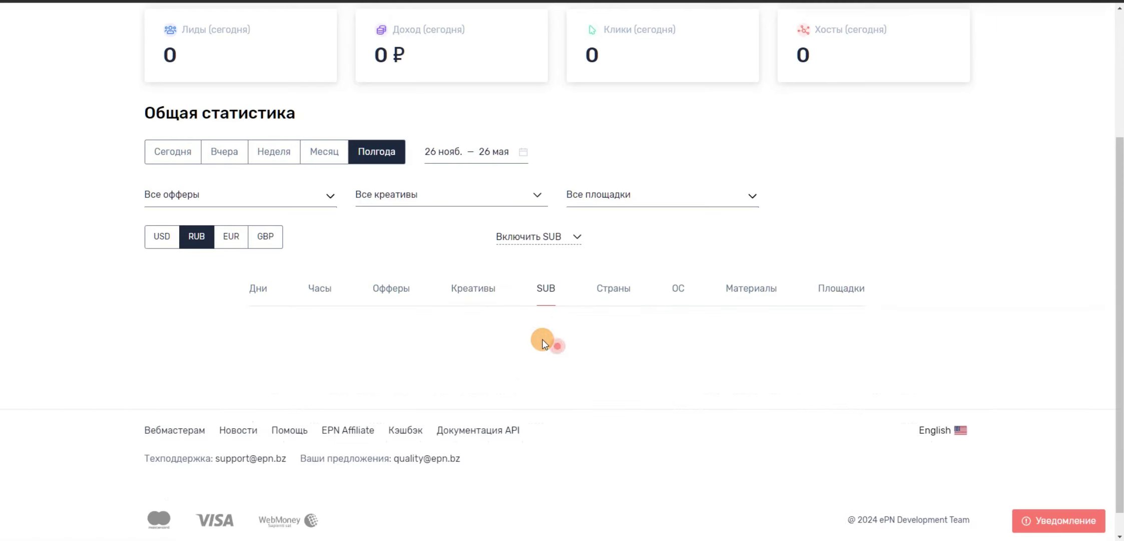
pyautogui.scroll(-5, 521, 335)
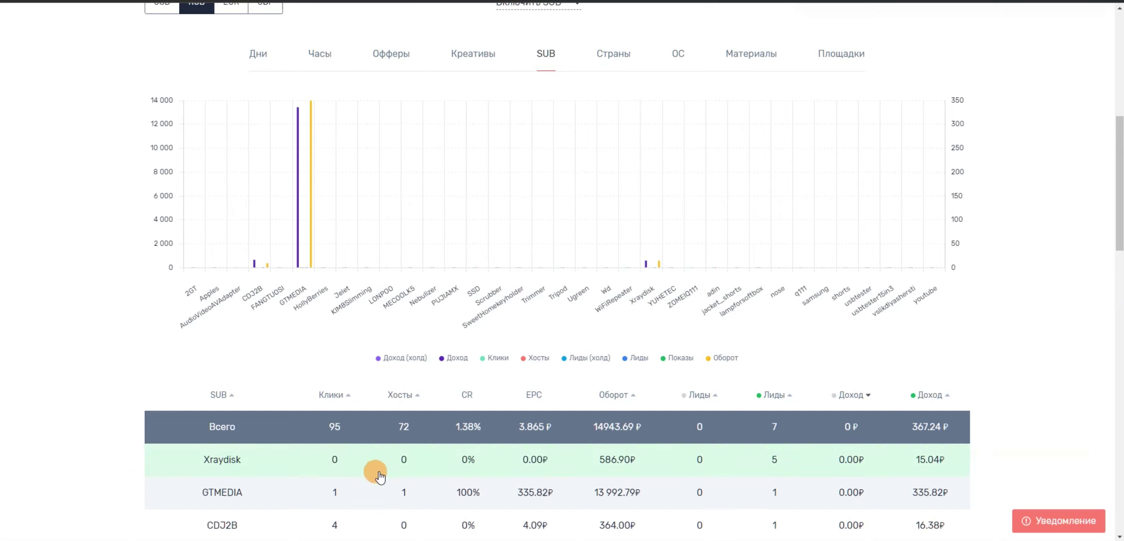
# Step: Examine the SUB breakdown table, focusing on the clicks and hosts in the shorts row
pyautogui.scroll(-2, 420, 461)
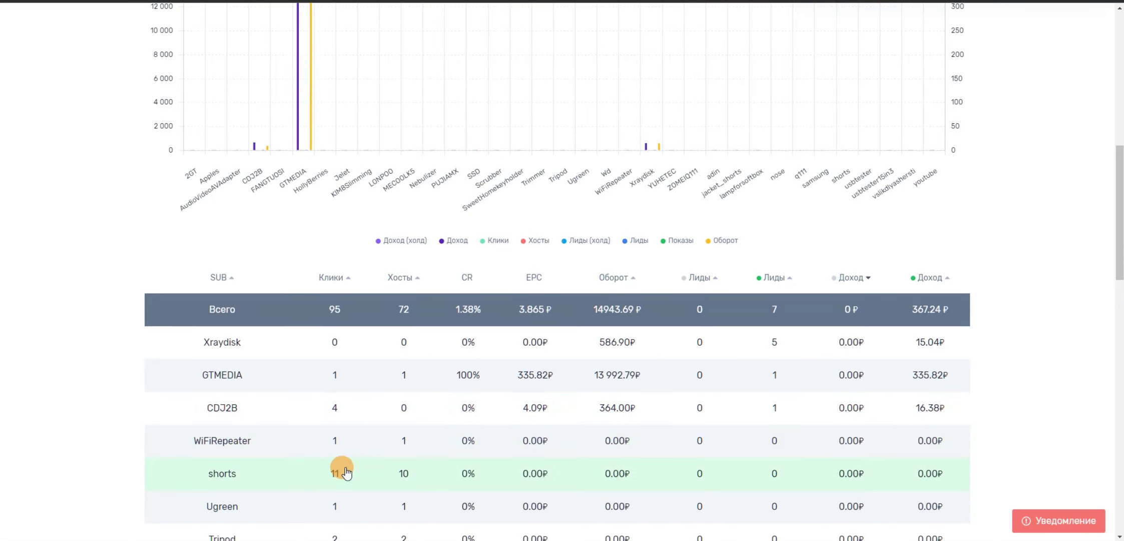
pyautogui.moveTo(327, 474); pyautogui.dragTo(342, 483)
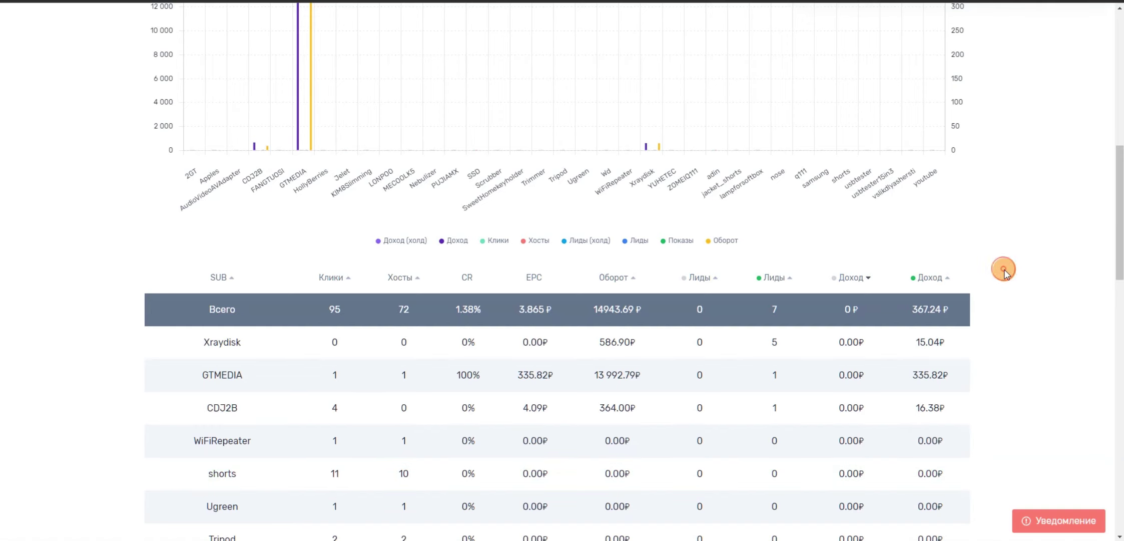
pyautogui.moveTo(326, 473); pyautogui.dragTo(343, 482)
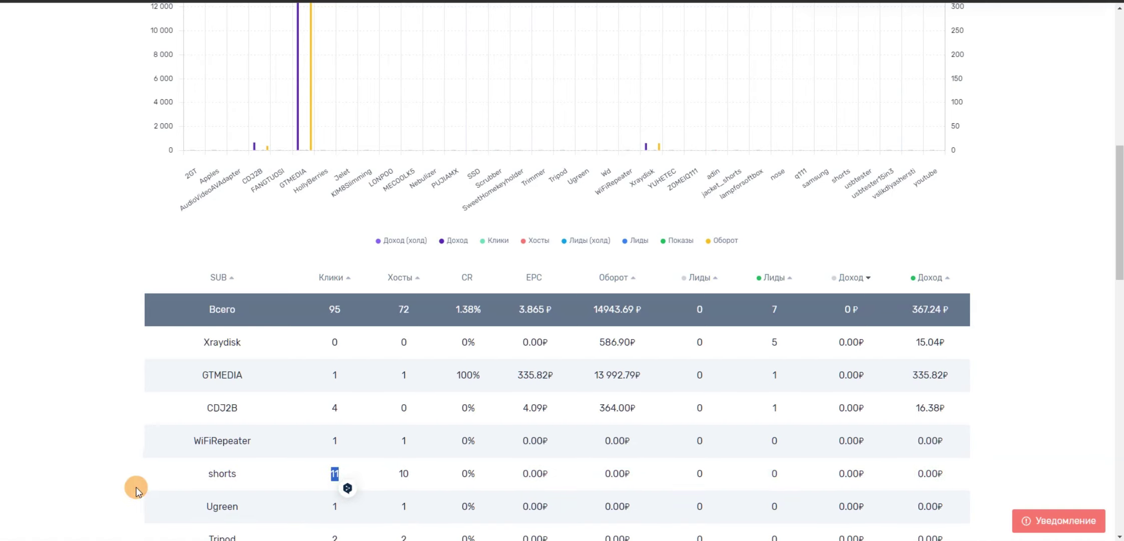
pyautogui.click(127, 474)
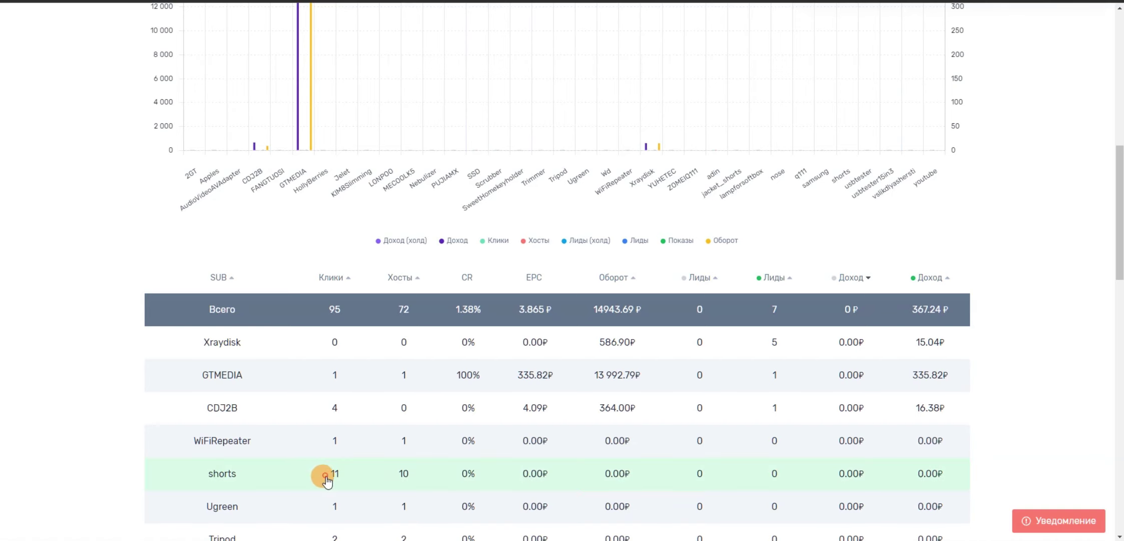
pyautogui.moveTo(339, 473); pyautogui.dragTo(444, 468)
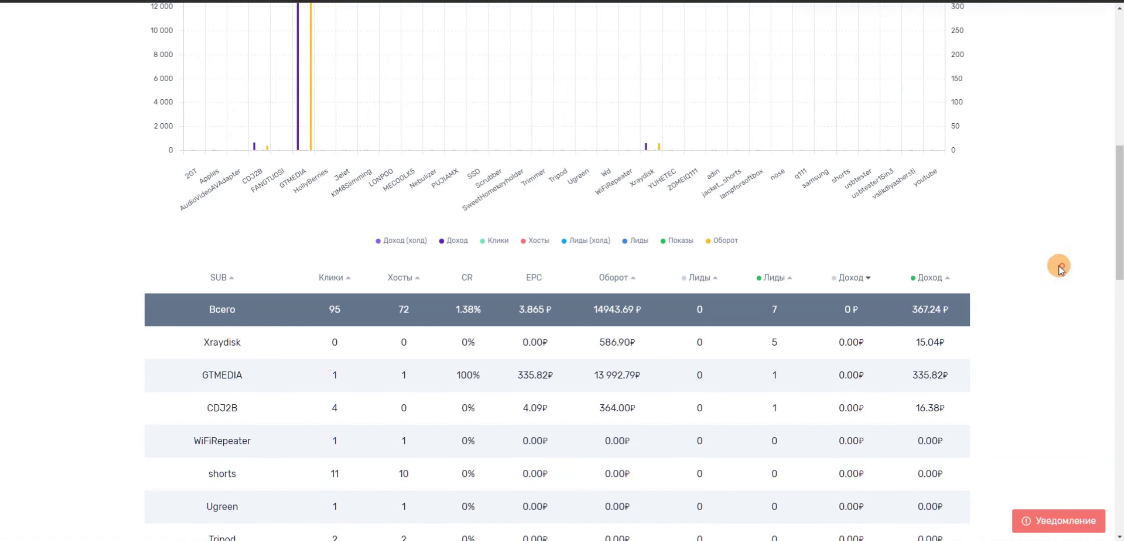
pyautogui.moveTo(350, 472); pyautogui.dragTo(322, 472)
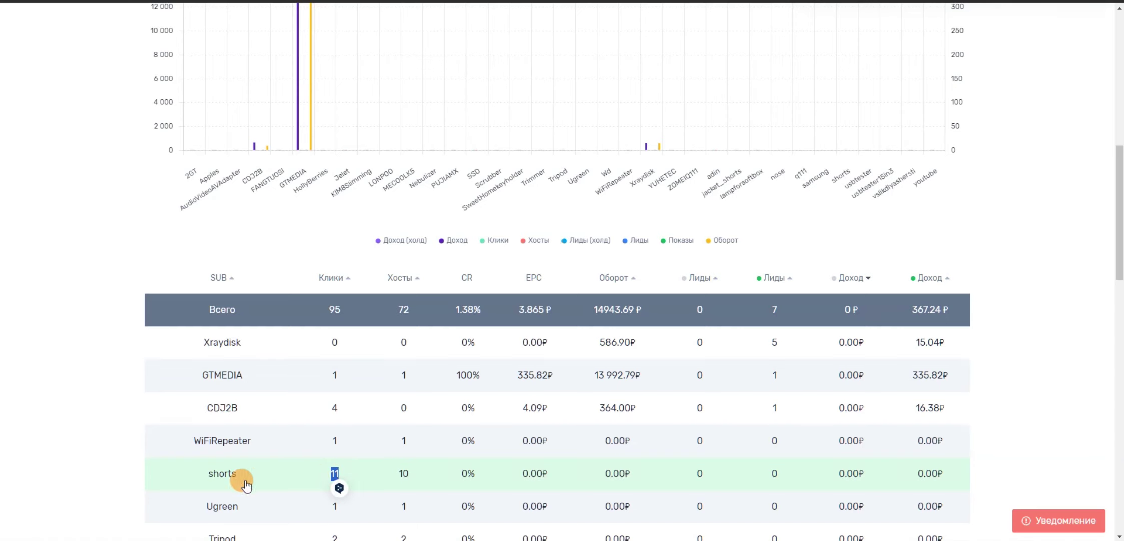
pyautogui.click(121, 466)
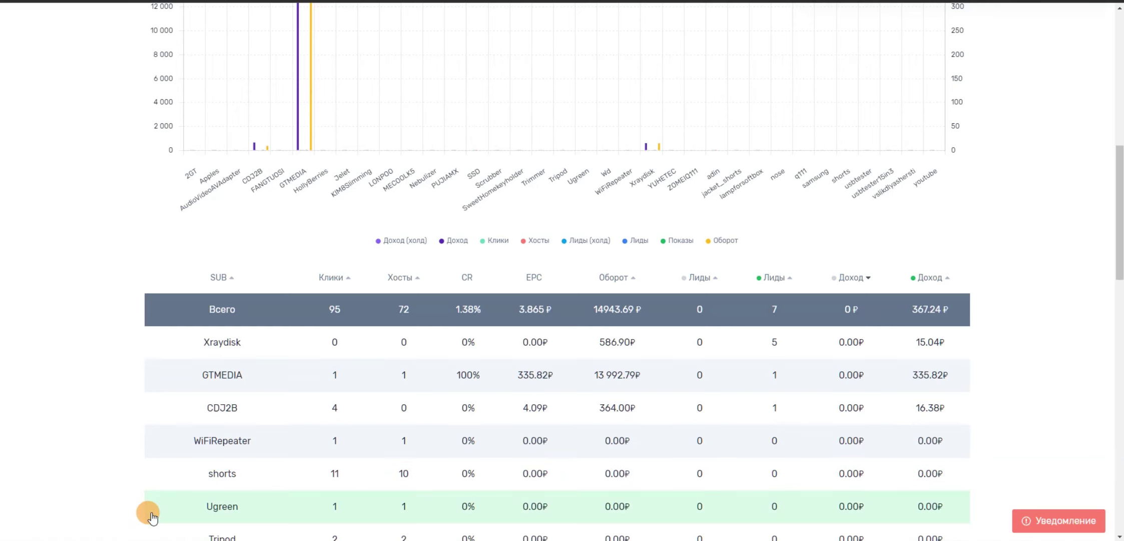
pyautogui.scroll(-1, 365, 428)
# Step: Break the statistics down by Страны and examine the chart and the per-country table
pyautogui.scroll(5, 364, 424)
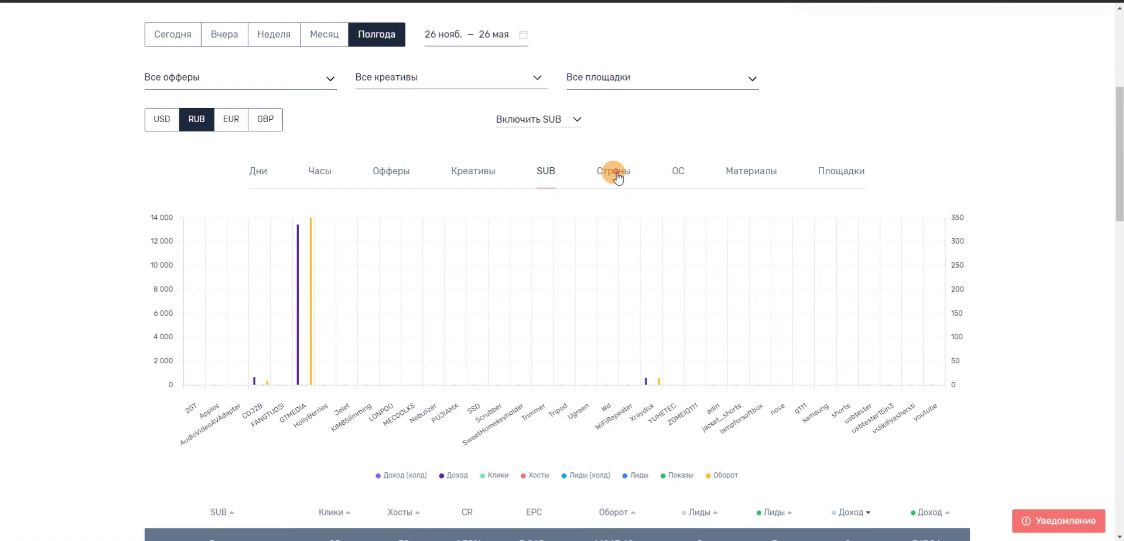
pyautogui.click(617, 174)
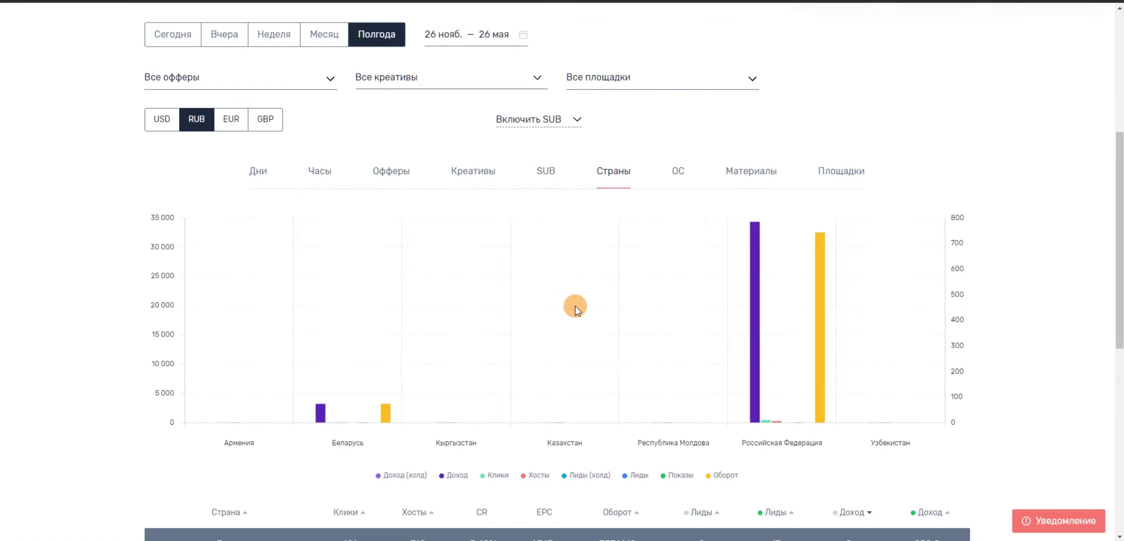
pyautogui.scroll(-5, 576, 306)
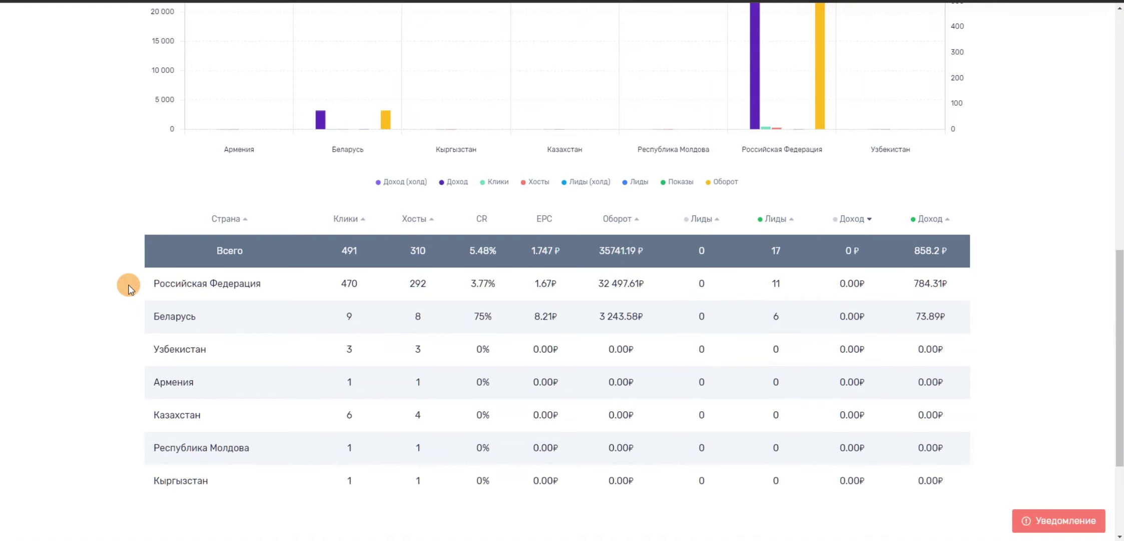
pyautogui.moveTo(128, 285); pyautogui.dragTo(635, 447)
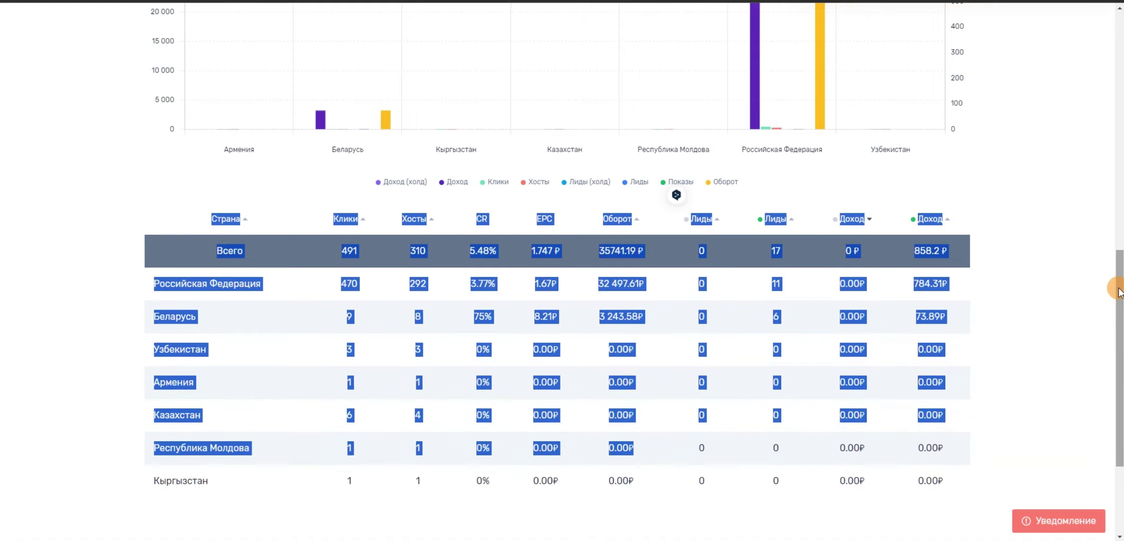
pyautogui.click(1082, 263)
pyautogui.scroll(6, 1034, 216)
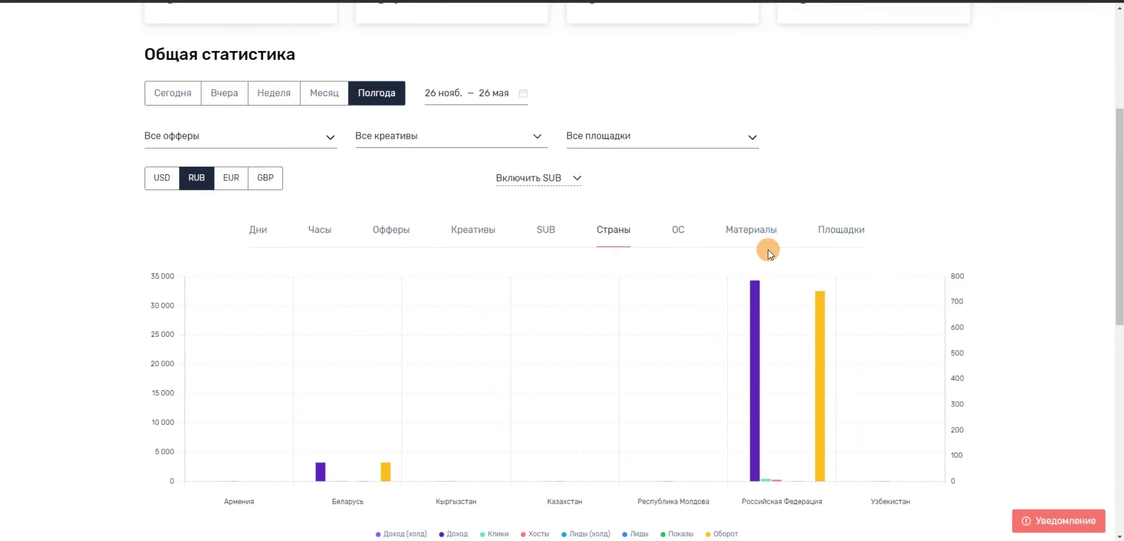
pyautogui.scroll(-4, 768, 247)
pyautogui.scroll(2, 657, 313)
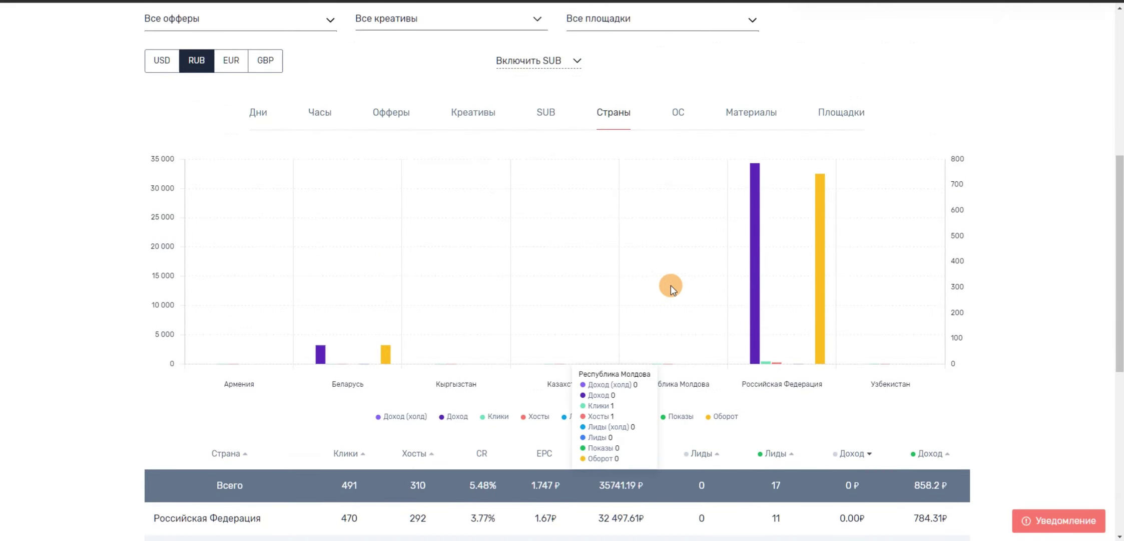
# Step: Break the statistics down by ОС and examine the operating system rows, including android and Не определено
pyautogui.click(679, 115)
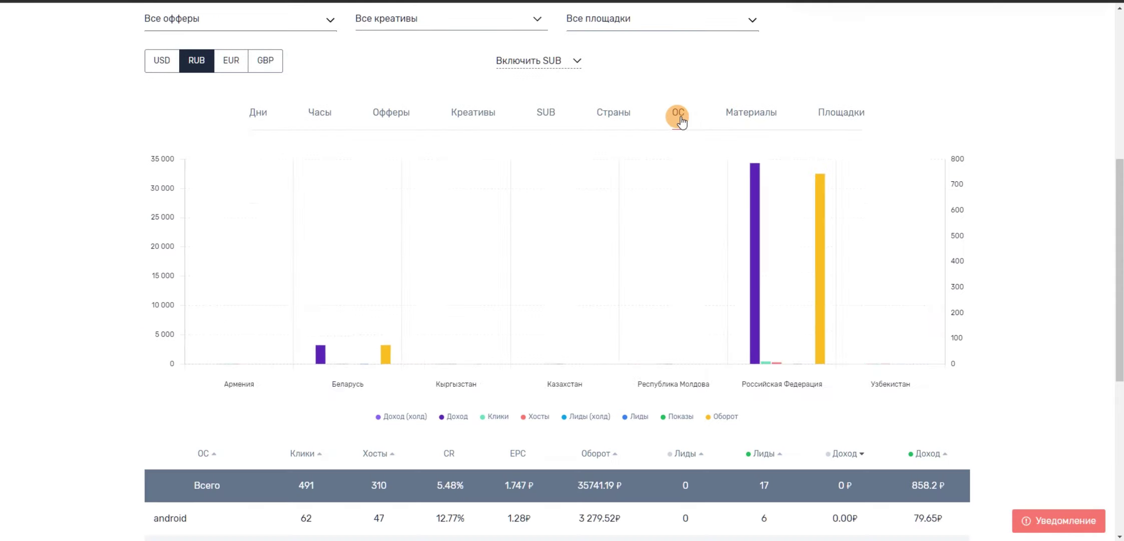
pyautogui.scroll(-5, 682, 398)
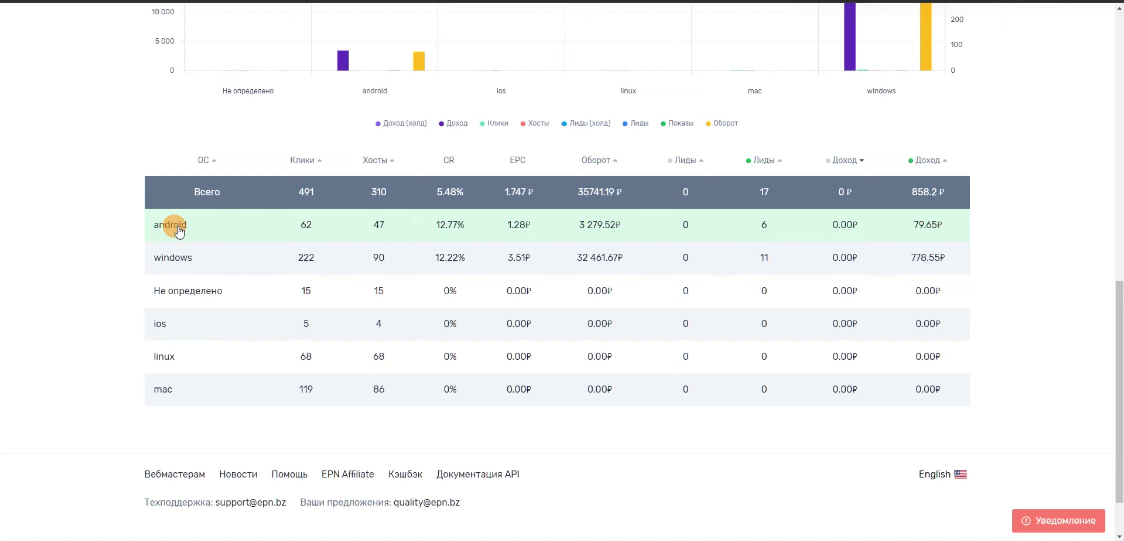
pyautogui.moveTo(154, 224); pyautogui.dragTo(208, 247)
pyautogui.moveTo(152, 289); pyautogui.dragTo(472, 302)
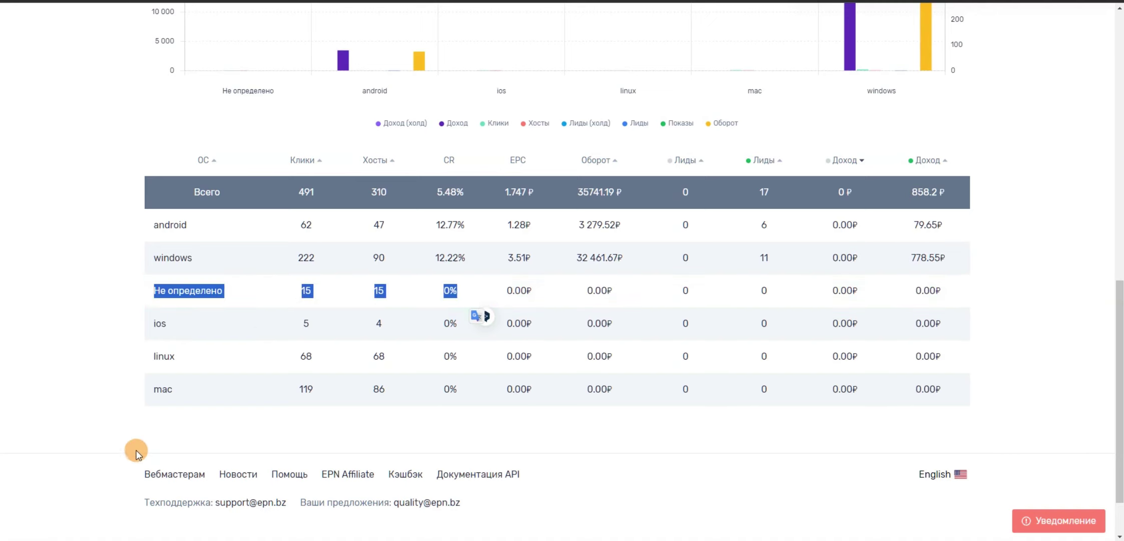
pyautogui.click(99, 423)
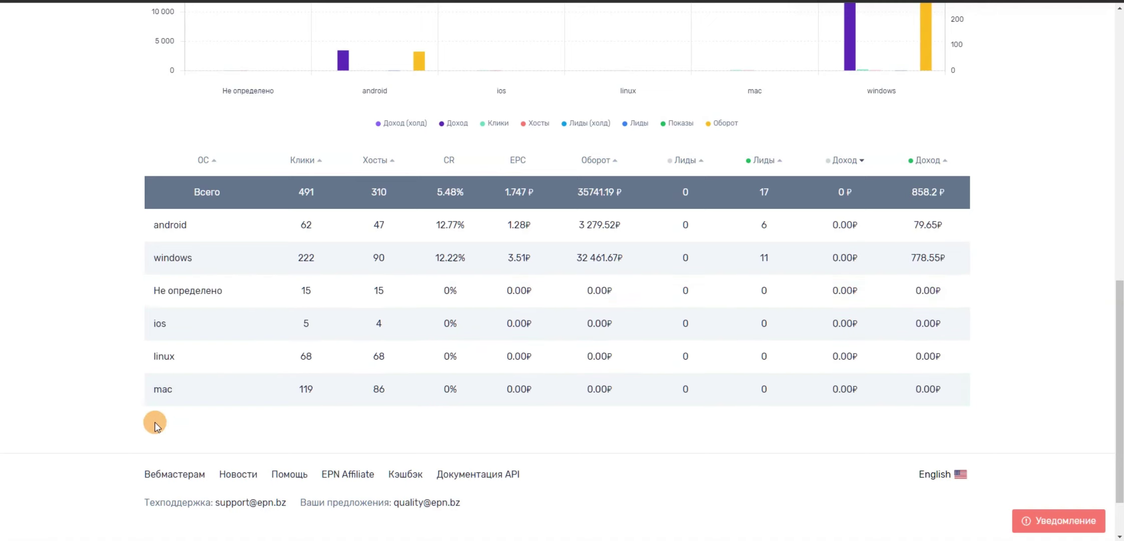
# Step: Break the statistics down by Материалы and examine the Не определено row and the other materials in the table
pyautogui.scroll(2, 108, 391)
pyautogui.scroll(3, 479, 285)
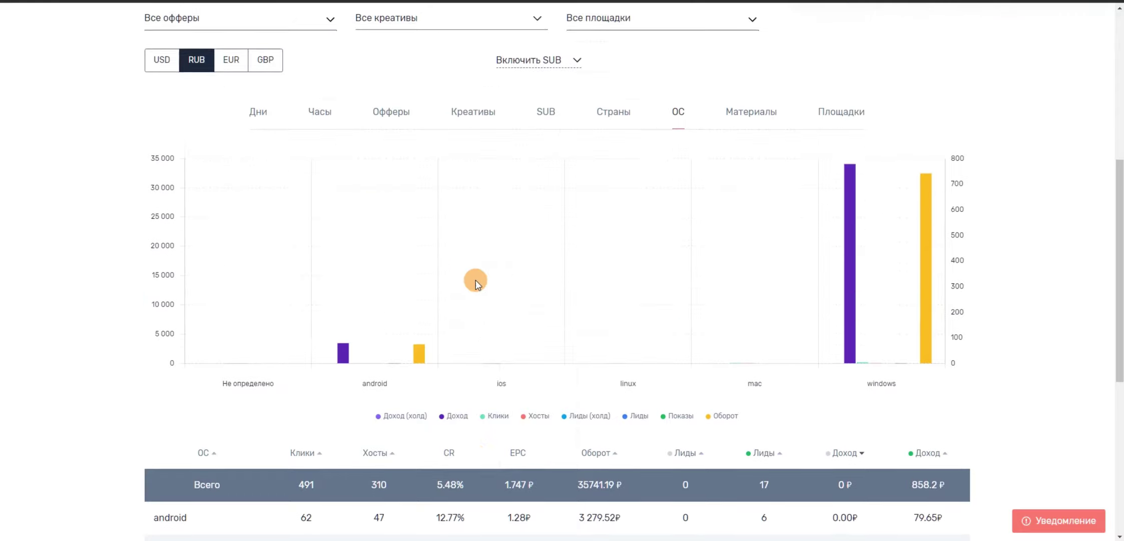
pyautogui.click(746, 121)
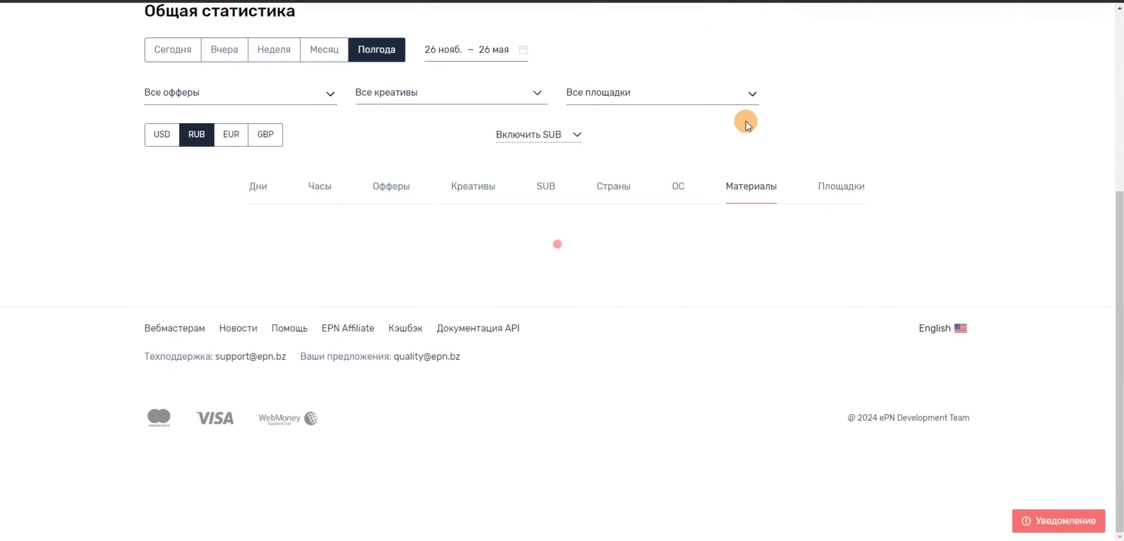
pyautogui.scroll(-1, 743, 192)
pyautogui.scroll(-4, 618, 321)
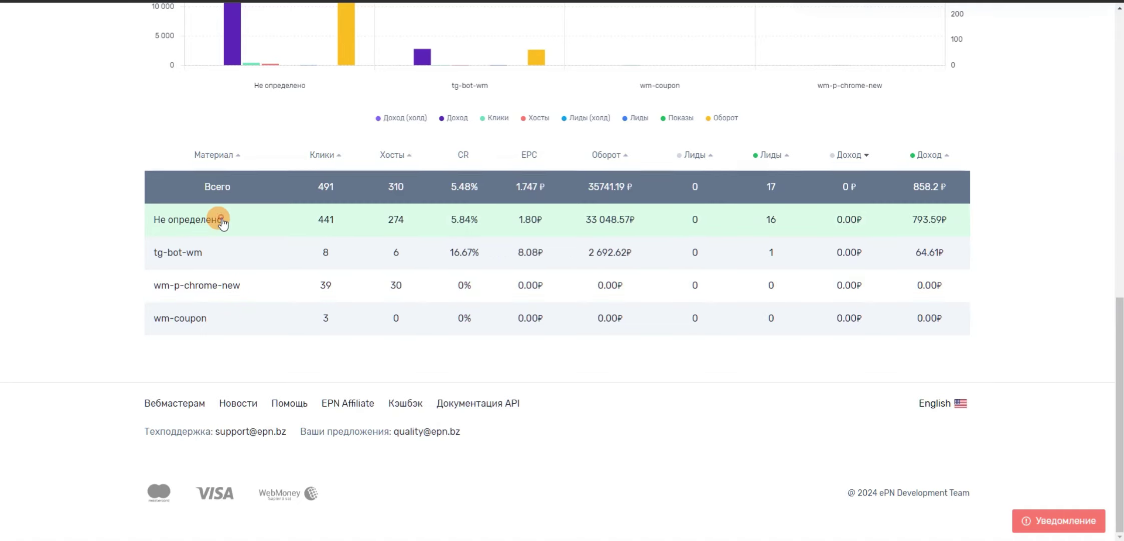
pyautogui.moveTo(222, 223); pyautogui.dragTo(155, 226)
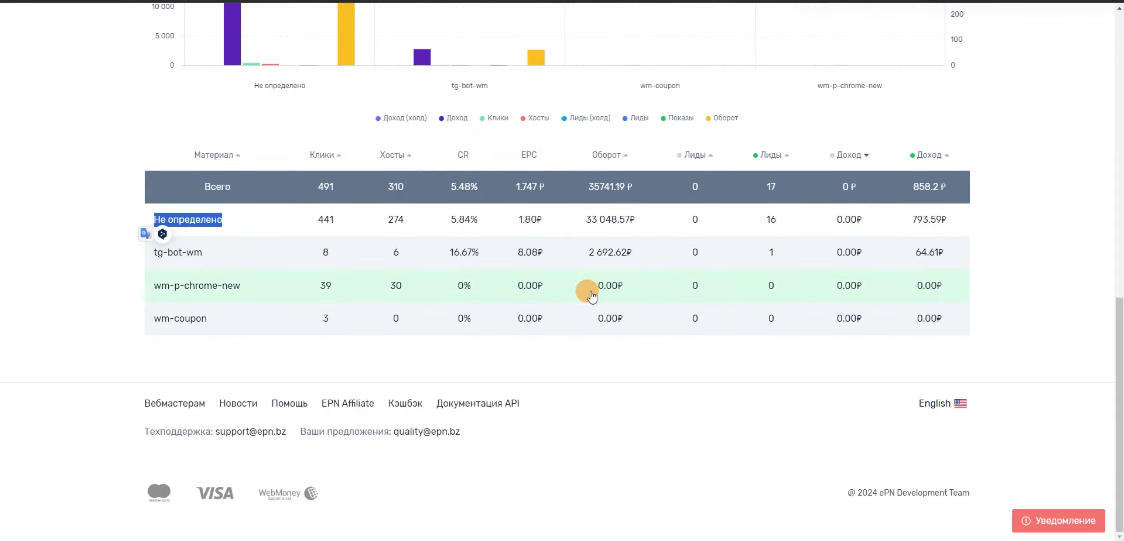
pyautogui.scroll(10, 618, 235)
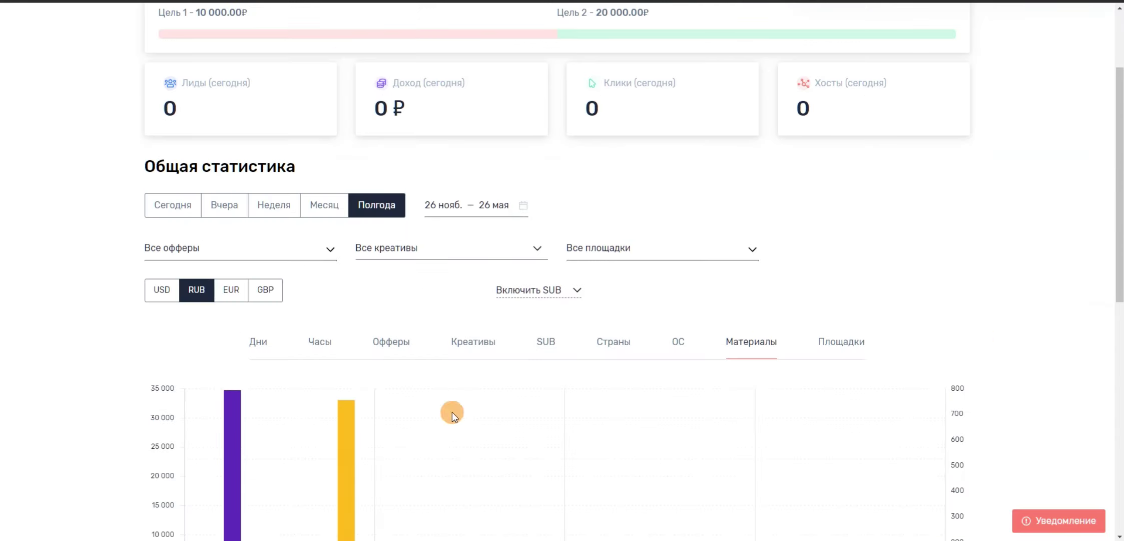
pyautogui.scroll(3, 748, 143)
pyautogui.scroll(-9, 750, 134)
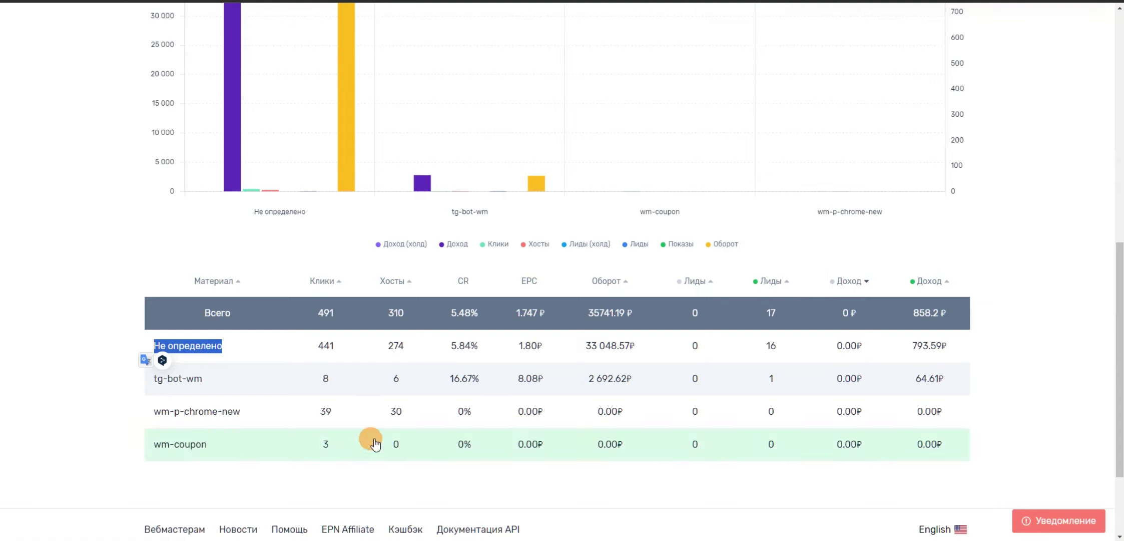
# Step: Break the statistics down by Площадки and examine the two YouTube channel rows in the table
pyautogui.scroll(5, 341, 360)
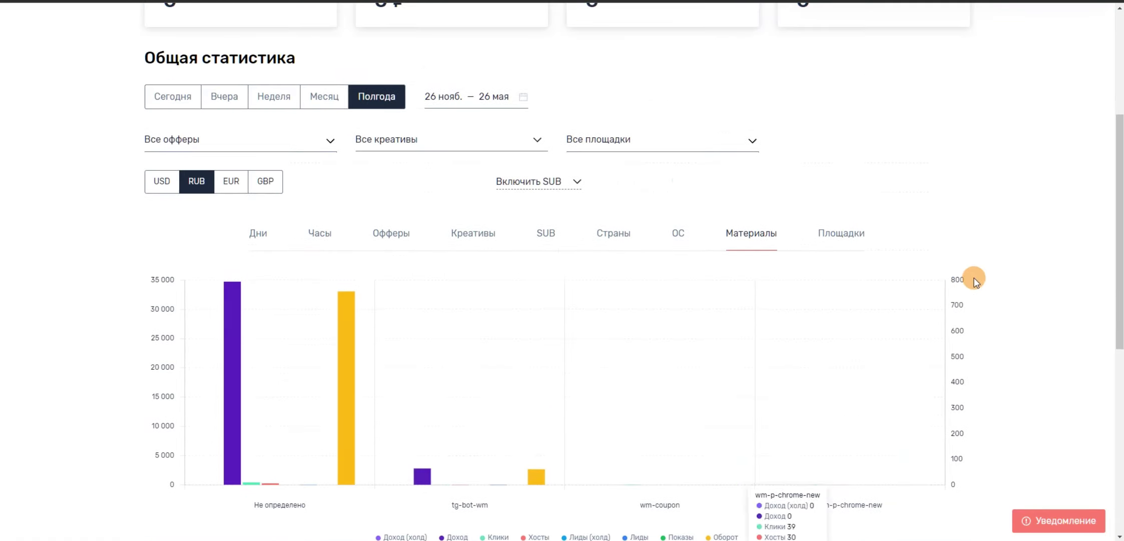
pyautogui.click(834, 240)
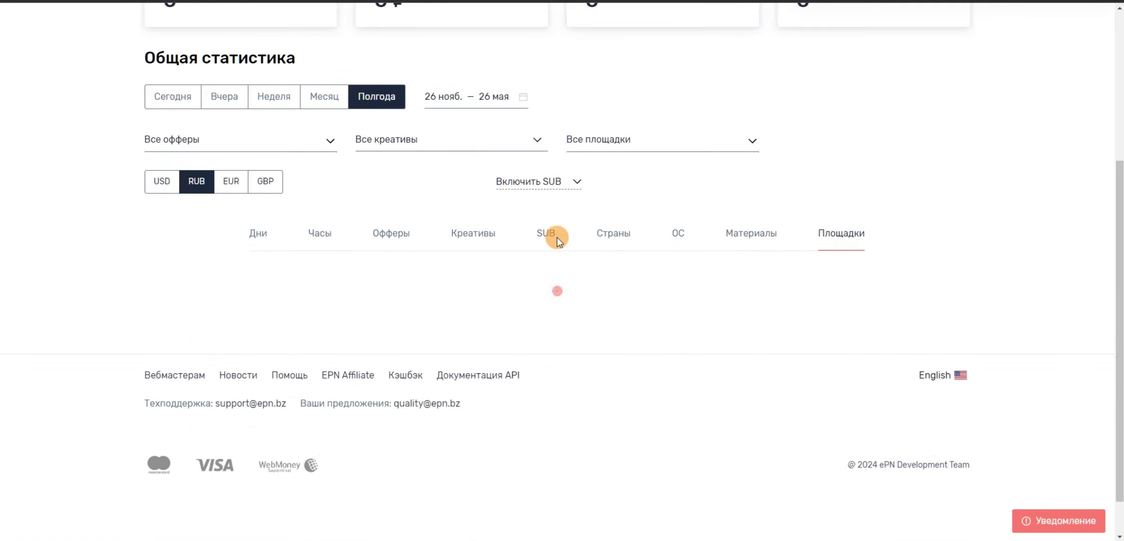
pyautogui.scroll(-5, 557, 237)
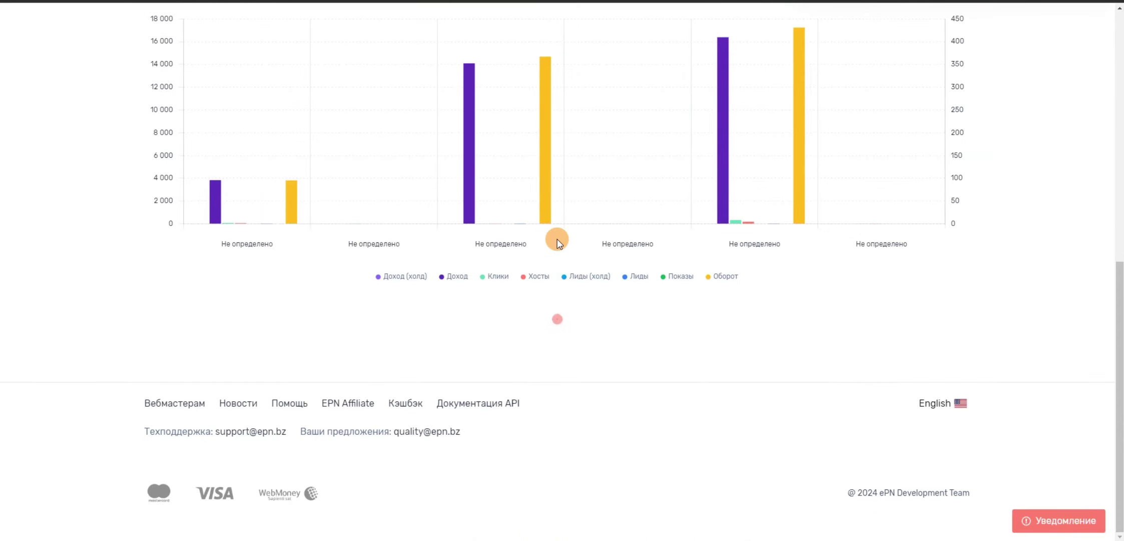
pyautogui.scroll(-2, 558, 243)
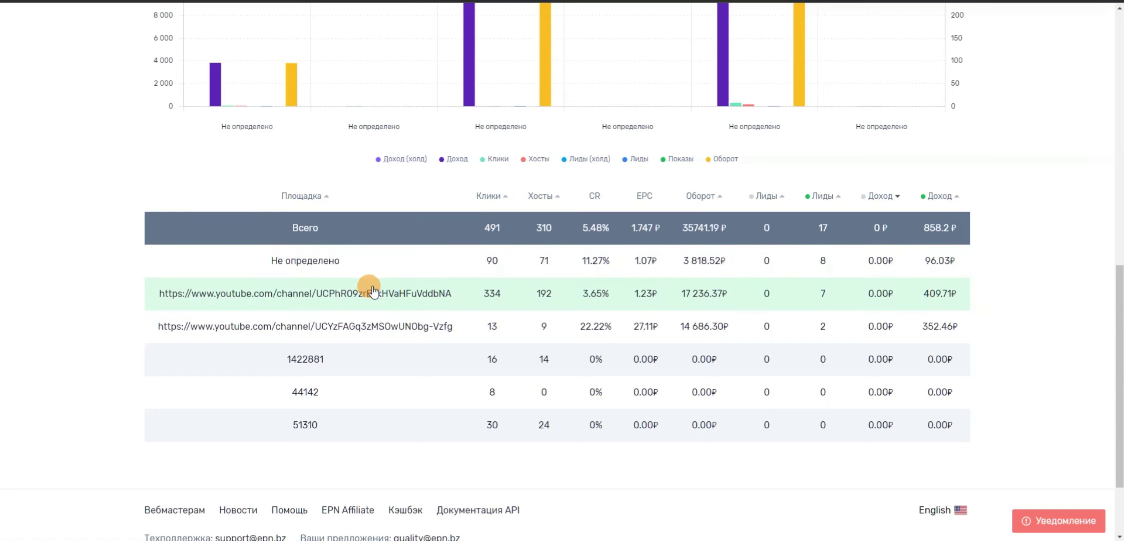
pyautogui.moveTo(366, 294); pyautogui.dragTo(452, 296)
pyautogui.moveTo(356, 326); pyautogui.dragTo(453, 328)
pyautogui.click(1051, 246)
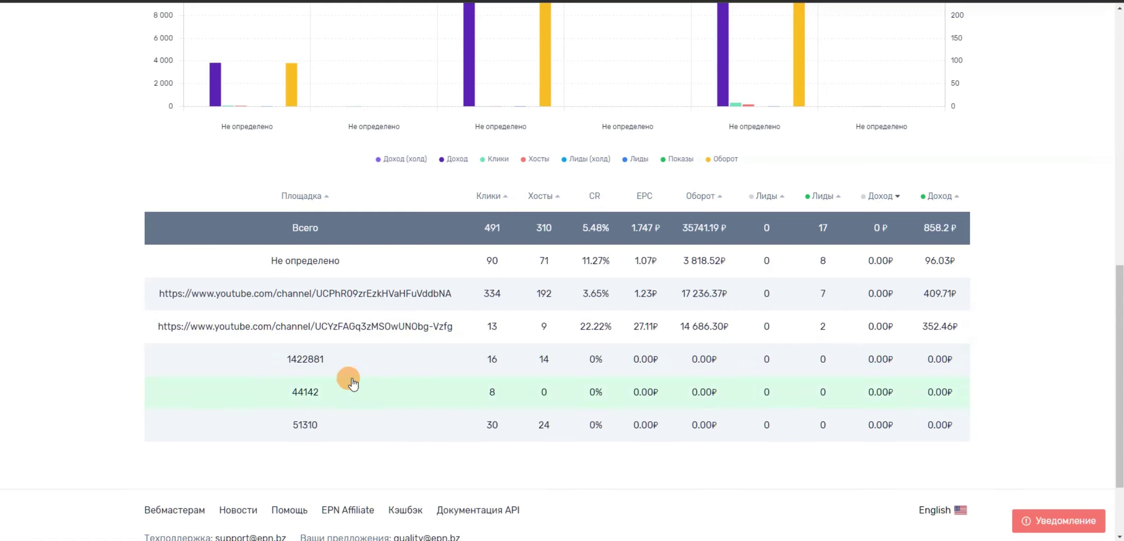
# Step: Examine the three rows of the Площадки table whose platforms are identified only by a number
pyautogui.moveTo(267, 358); pyautogui.dragTo(351, 433)
pyautogui.click(325, 443)
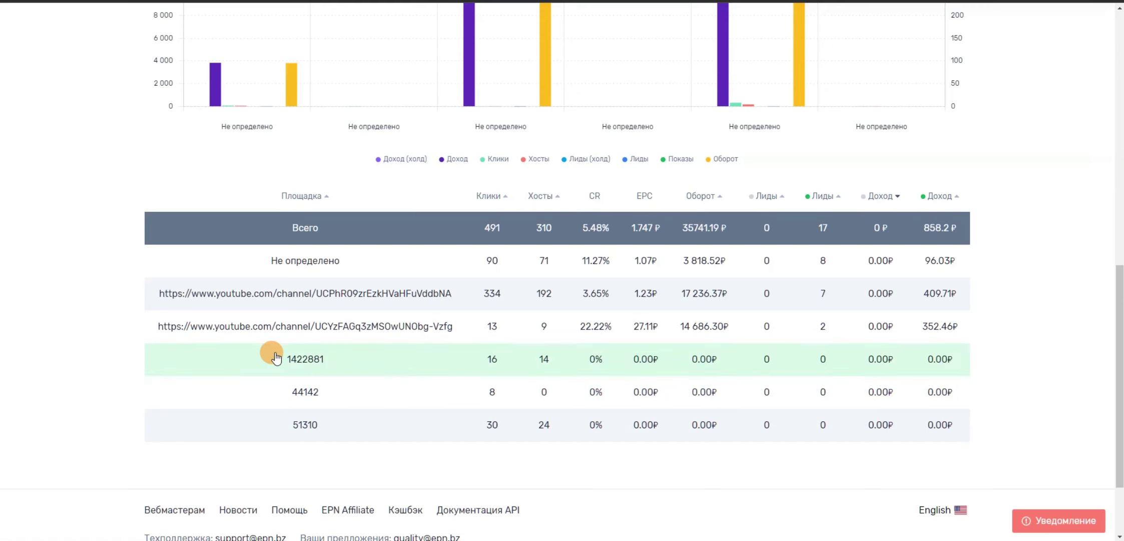
pyautogui.moveTo(275, 358); pyautogui.dragTo(358, 435)
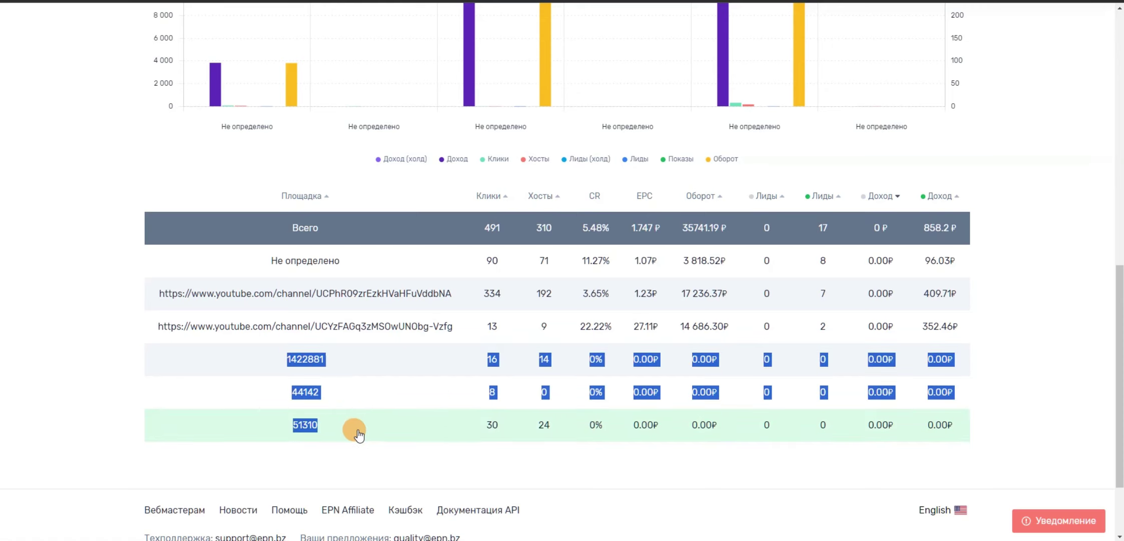
pyautogui.click(353, 463)
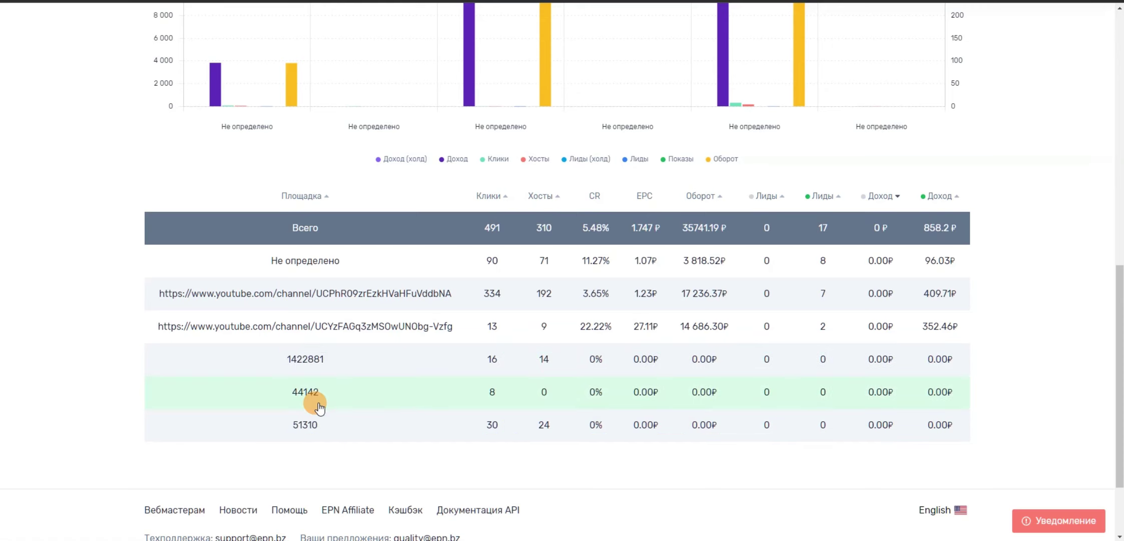
# Step: Open the Транзакции report and search for AliExpress transactions over the Полгода period
pyautogui.scroll(12, 319, 406)
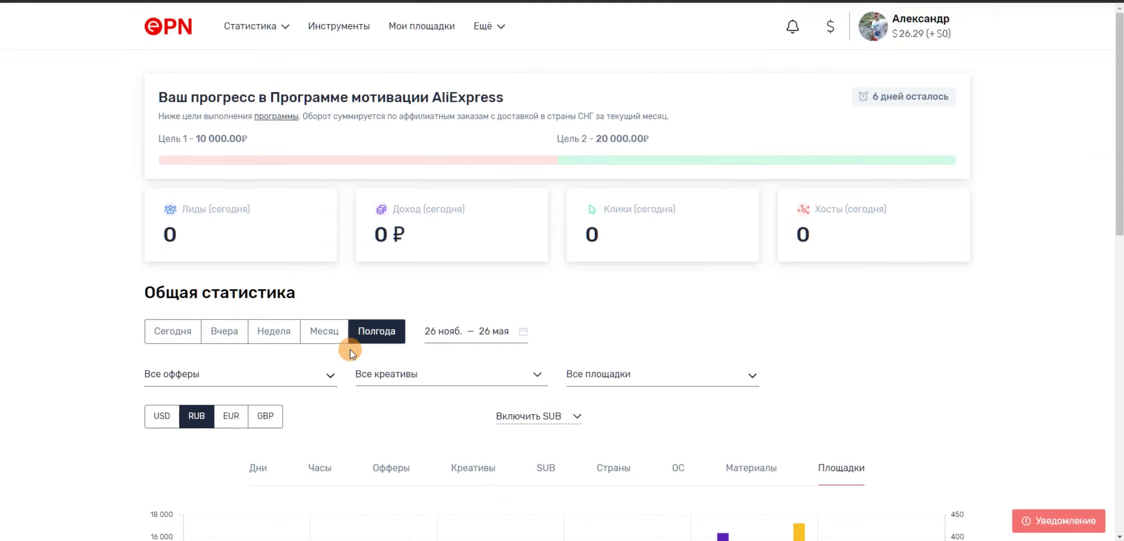
pyautogui.click(250, 25)
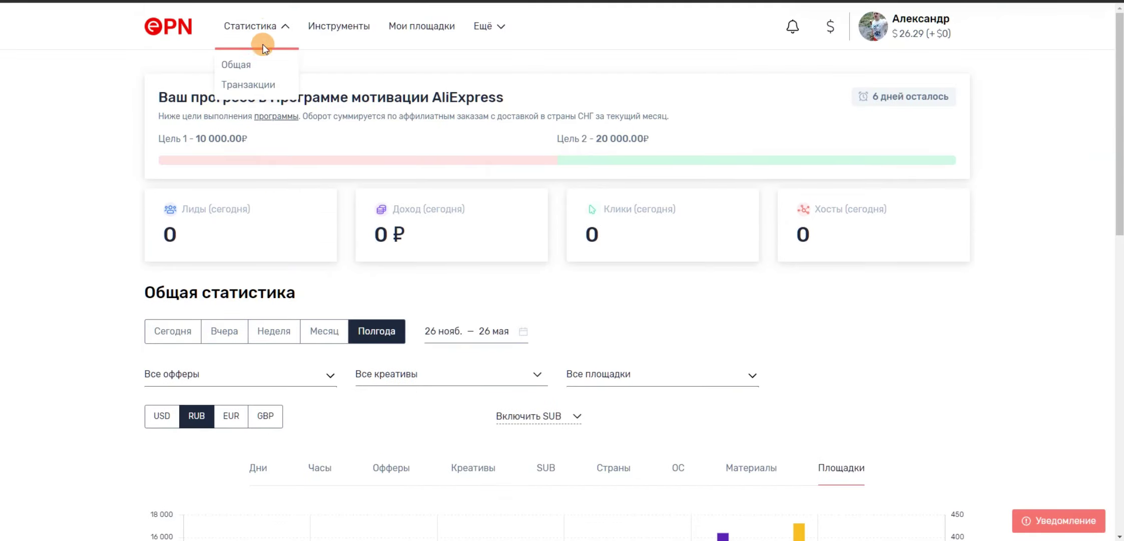
pyautogui.click(267, 84)
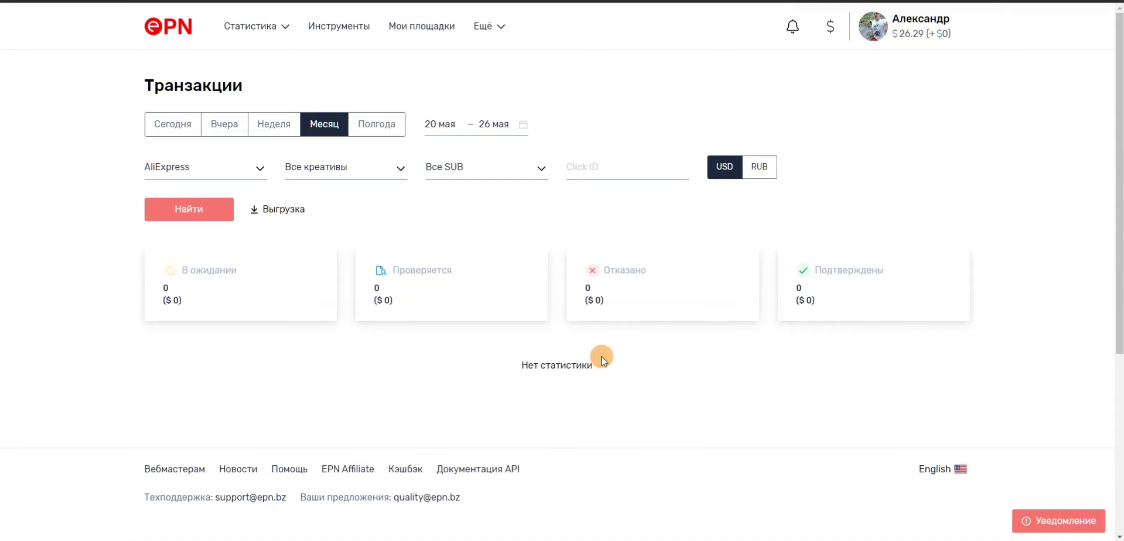
pyautogui.click(377, 122)
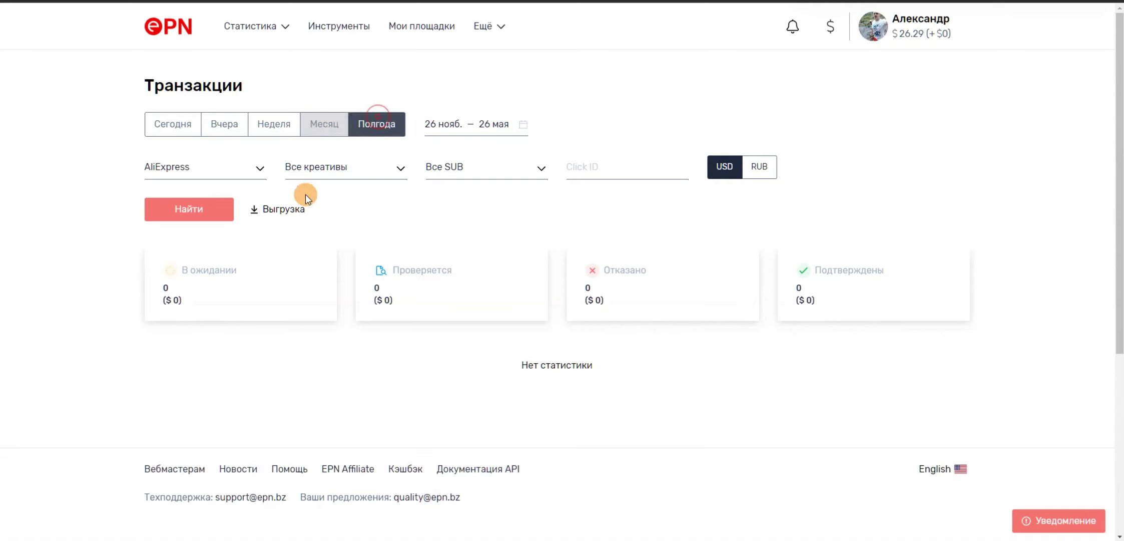
pyautogui.click(195, 211)
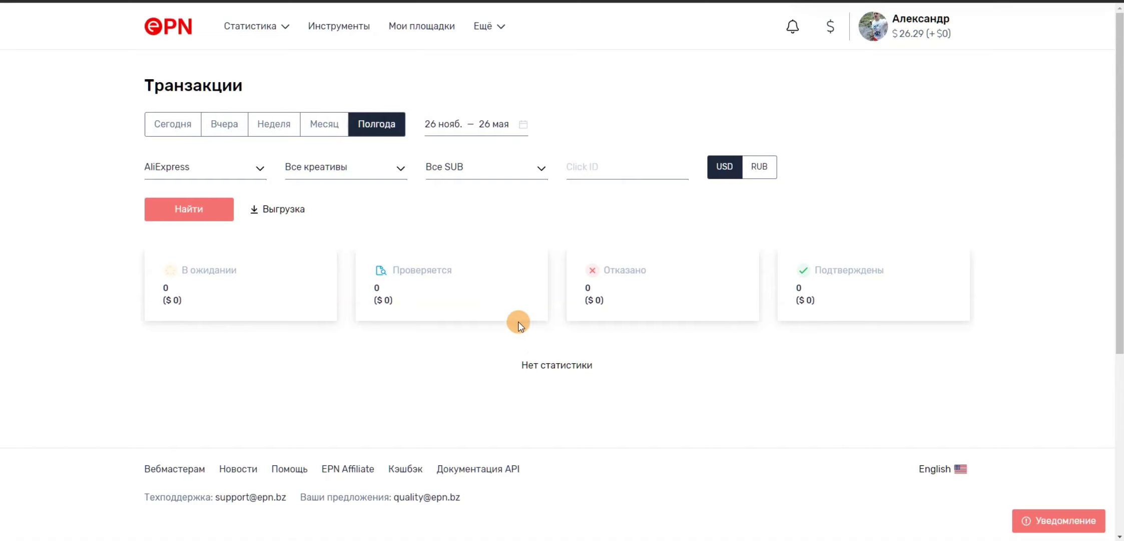
# Step: Search the half-year transactions again in RUB and examine the order statuses, turnover and income in the table
pyautogui.click(762, 164)
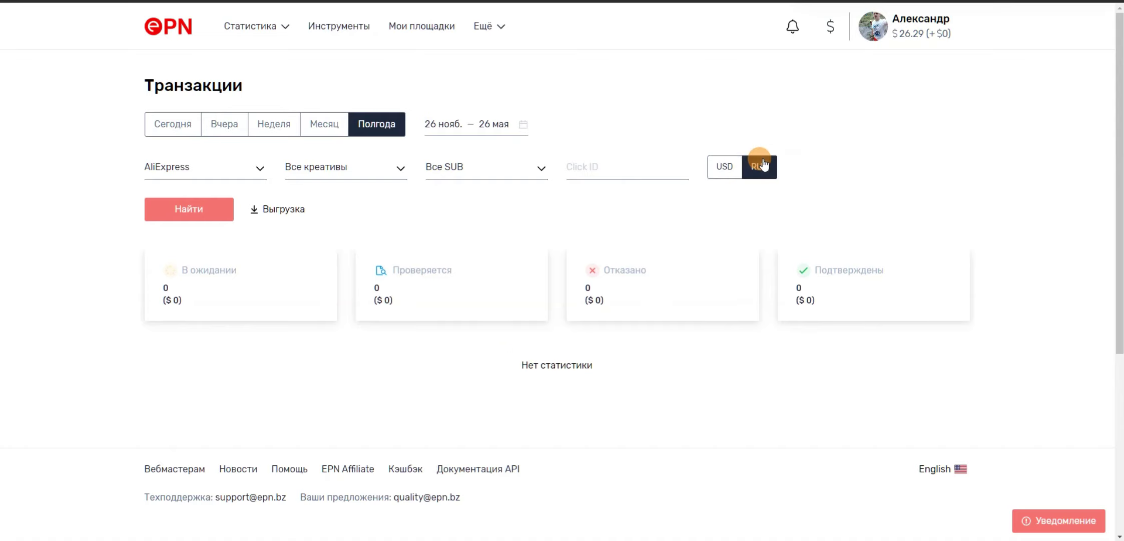
pyautogui.click(161, 202)
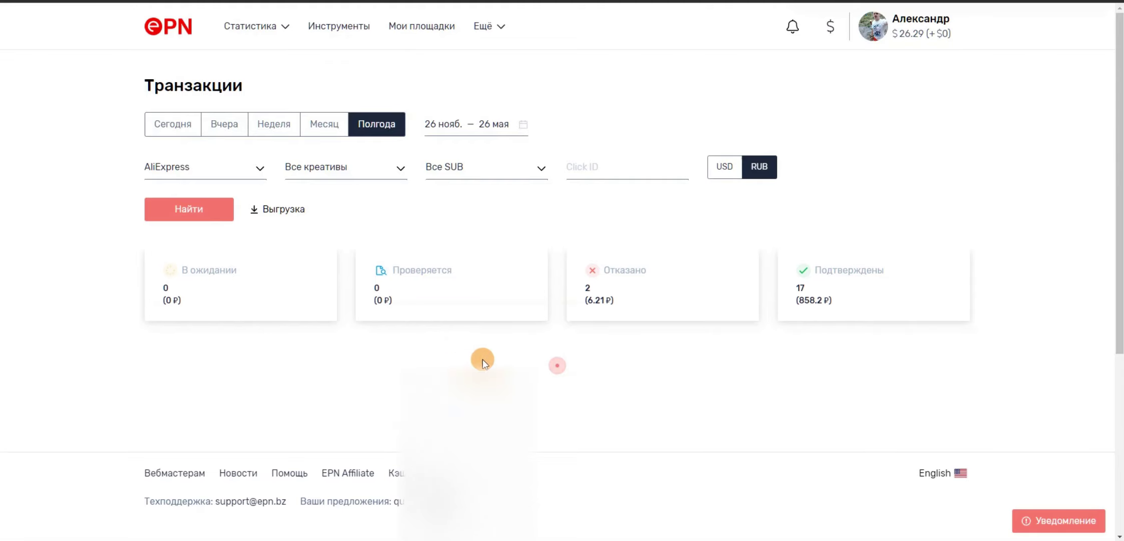
pyautogui.scroll(-2, 542, 332)
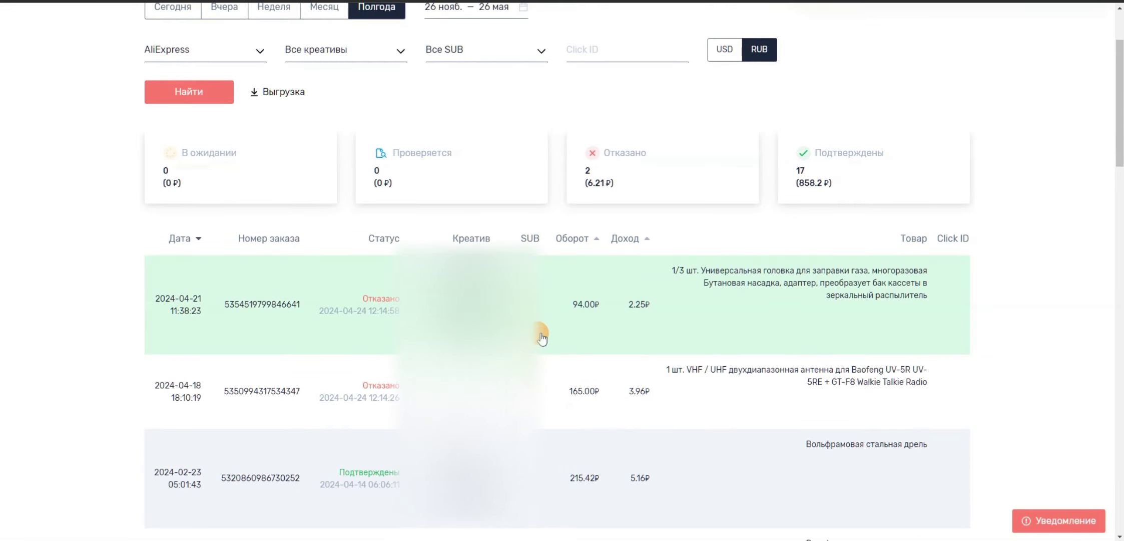
pyautogui.scroll(2, 477, 314)
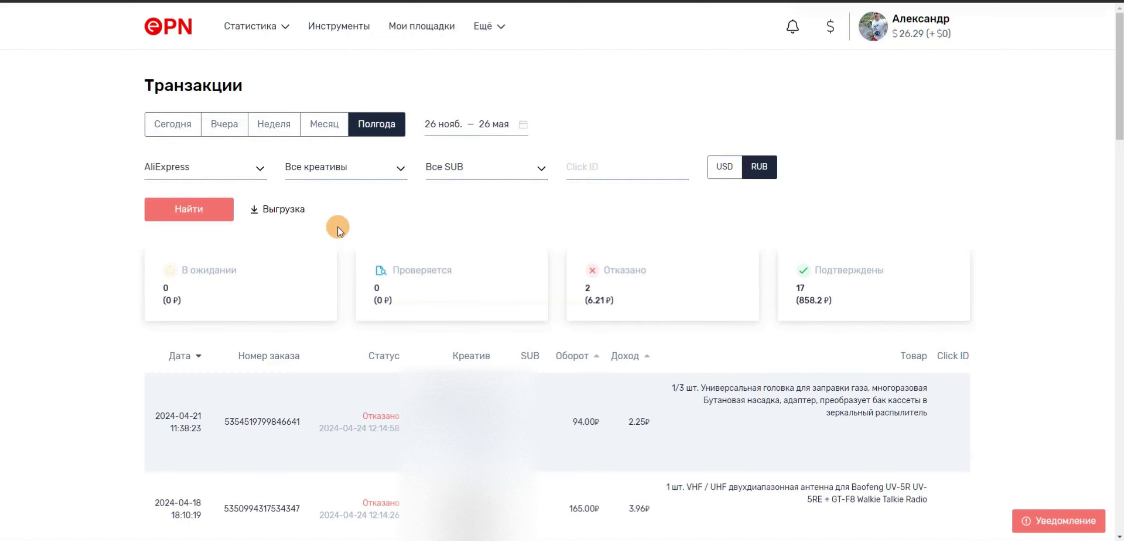
# Step: Open Мои креативы among the tools and examine the editable name of the first creative, the garlic grater one
pyautogui.click(323, 35)
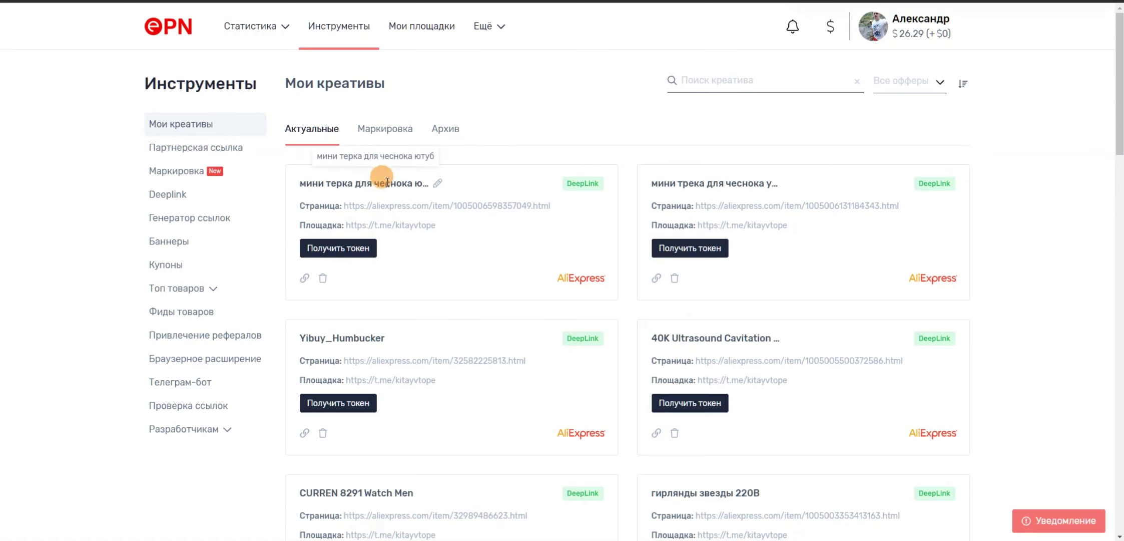
pyautogui.click(440, 183)
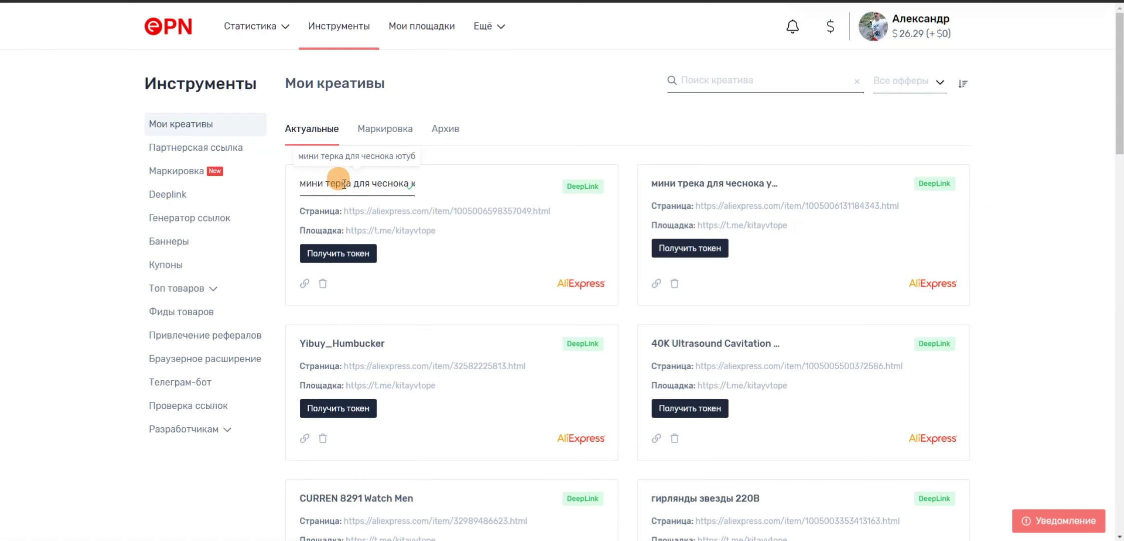
pyautogui.moveTo(337, 183); pyautogui.dragTo(446, 189)
pyautogui.click(499, 120)
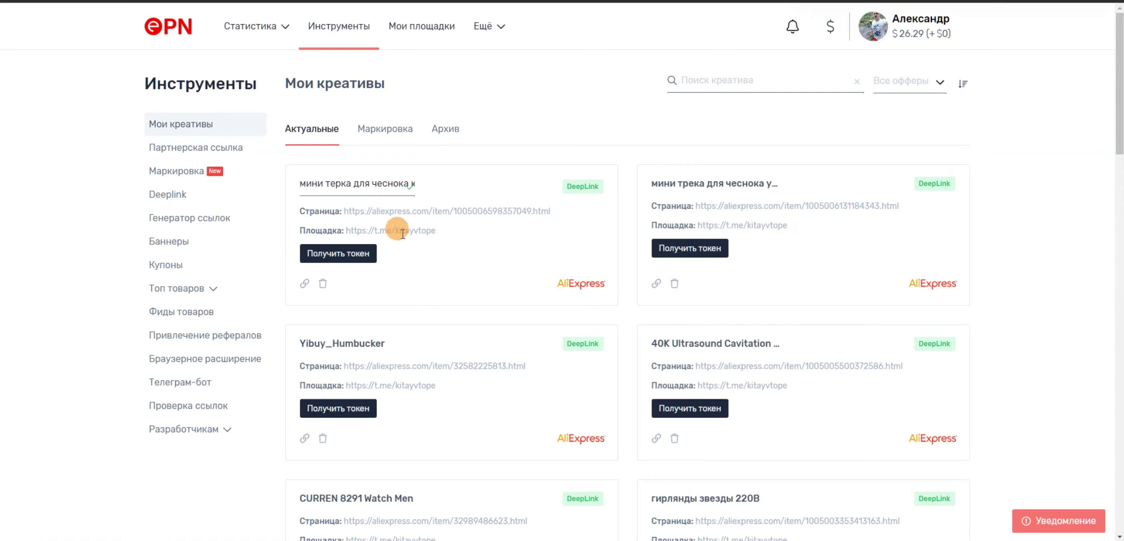
# Step: Examine the Площадка address on the first creative's card
pyautogui.moveTo(387, 231); pyautogui.dragTo(439, 229)
pyautogui.click(575, 130)
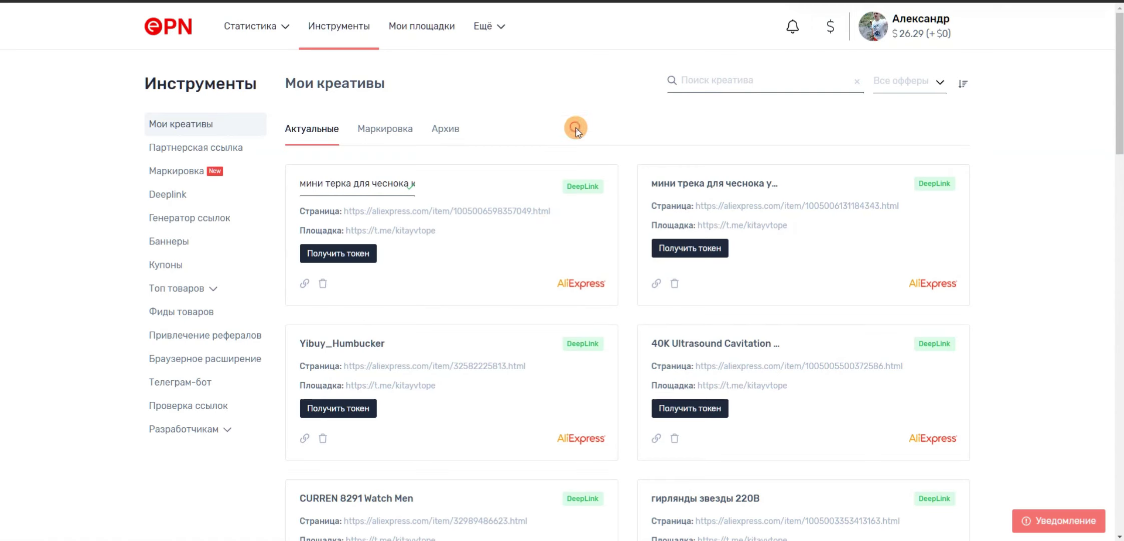
pyautogui.moveTo(364, 231); pyautogui.dragTo(429, 233)
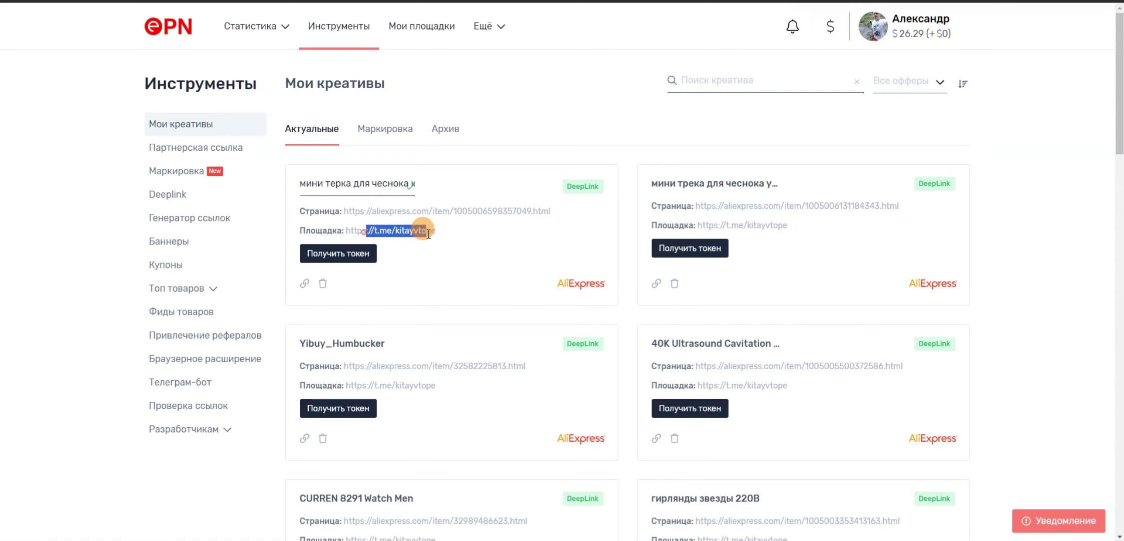
pyautogui.click(569, 106)
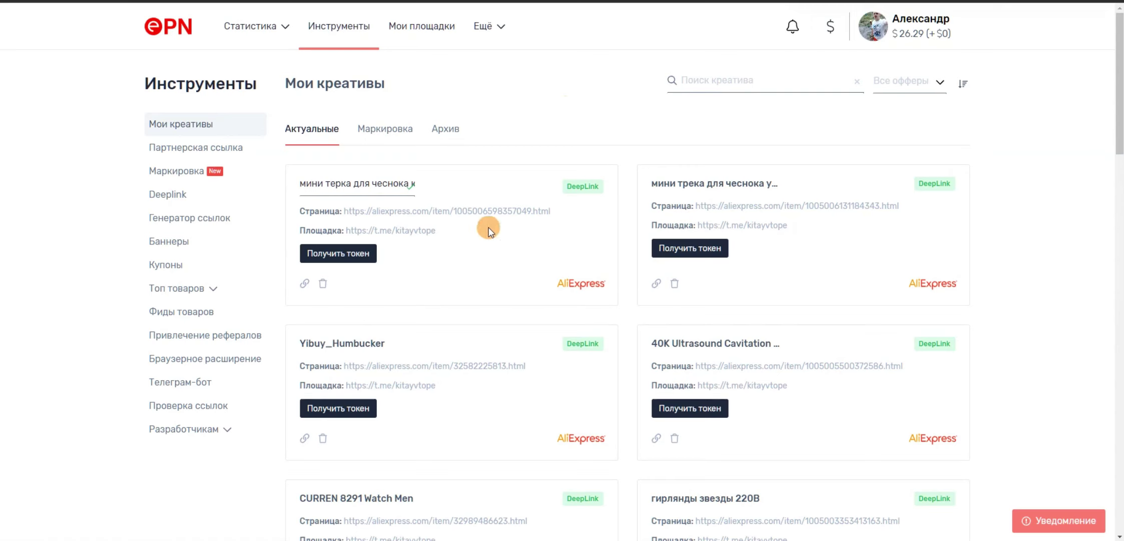
pyautogui.moveTo(373, 229); pyautogui.dragTo(440, 232)
pyautogui.click(566, 106)
# Step: View the creatives listed under Маркировка and under Архив
pyautogui.click(365, 139)
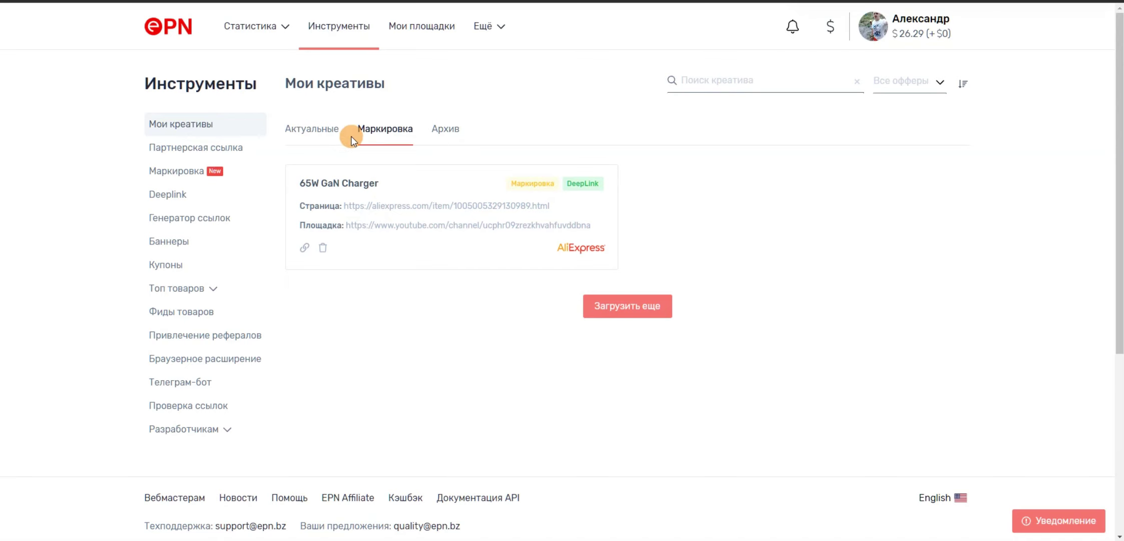
pyautogui.click(438, 135)
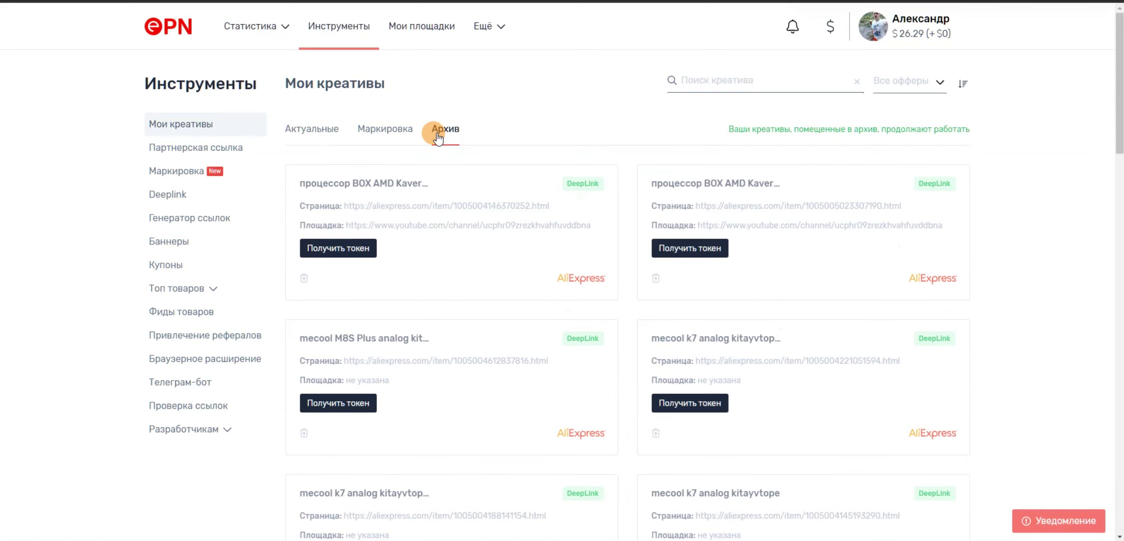
# Step: Open the Партнерская ссылка tool, switch to AliExpress and pick the 3pcs/set Mesh Laundry bag from the More to love products
pyautogui.click(234, 150)
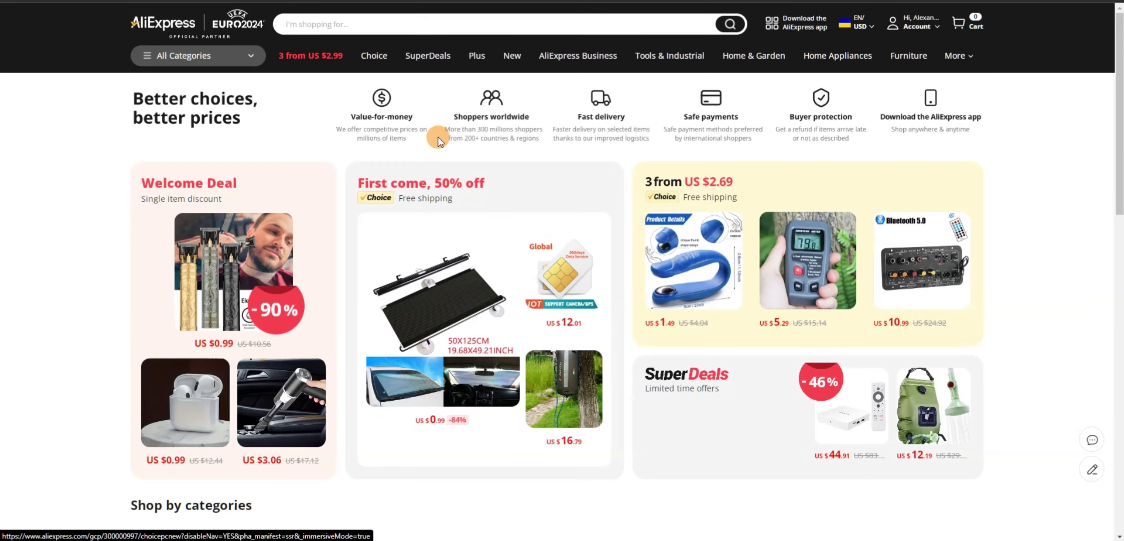
pyautogui.scroll(-2, 435, 151)
pyautogui.scroll(-10, 435, 150)
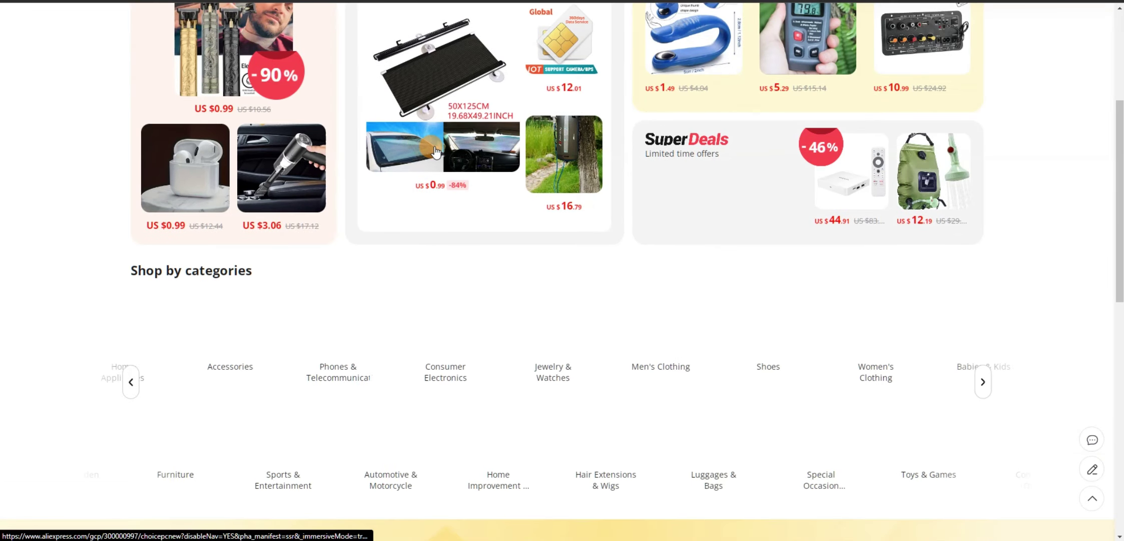
pyautogui.scroll(-6, 435, 150)
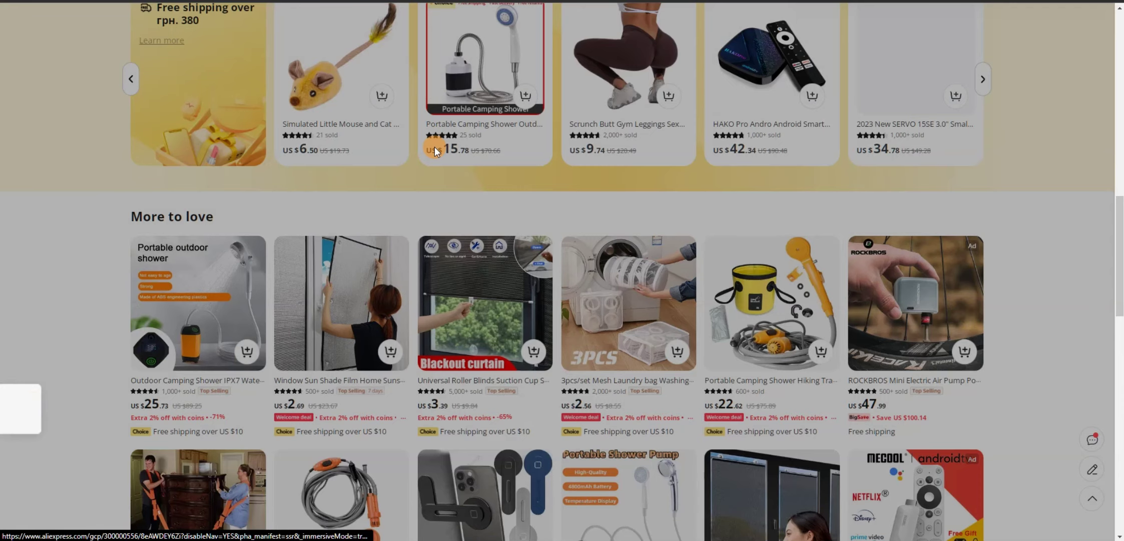
pyautogui.click(703, 166)
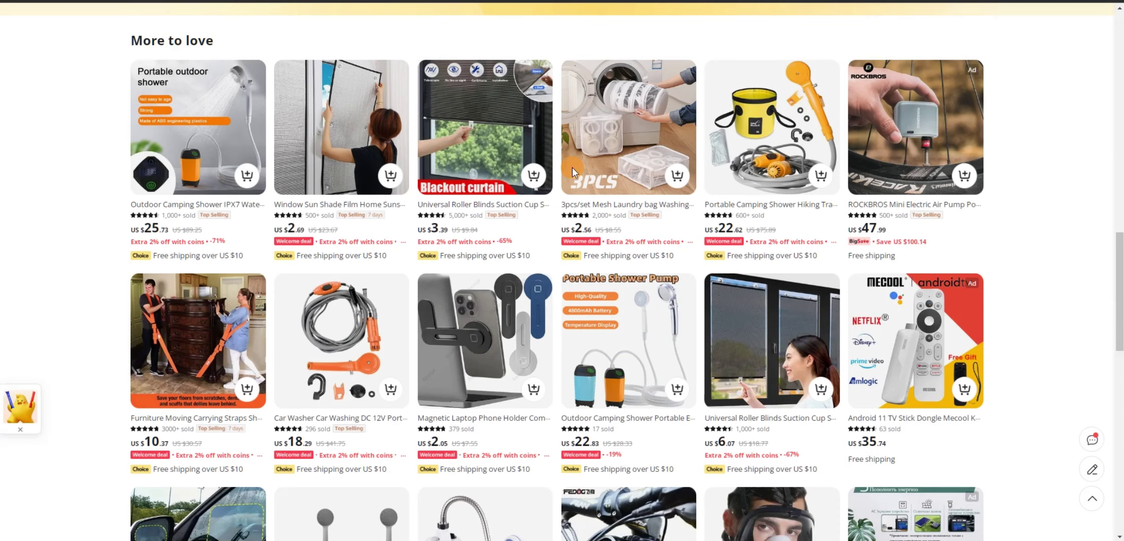
pyautogui.moveTo(759, 143)
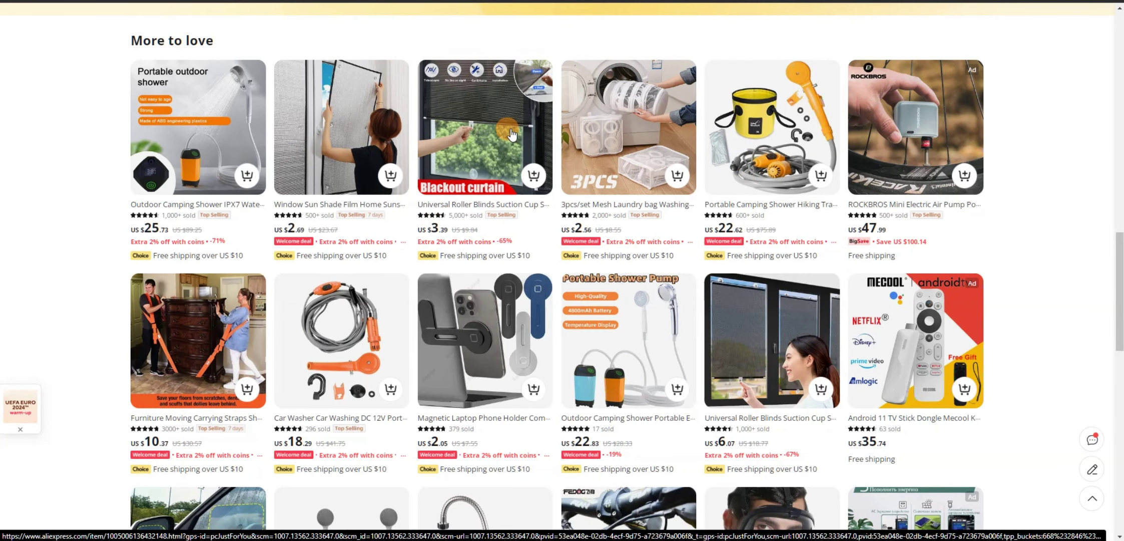
pyautogui.click(603, 119)
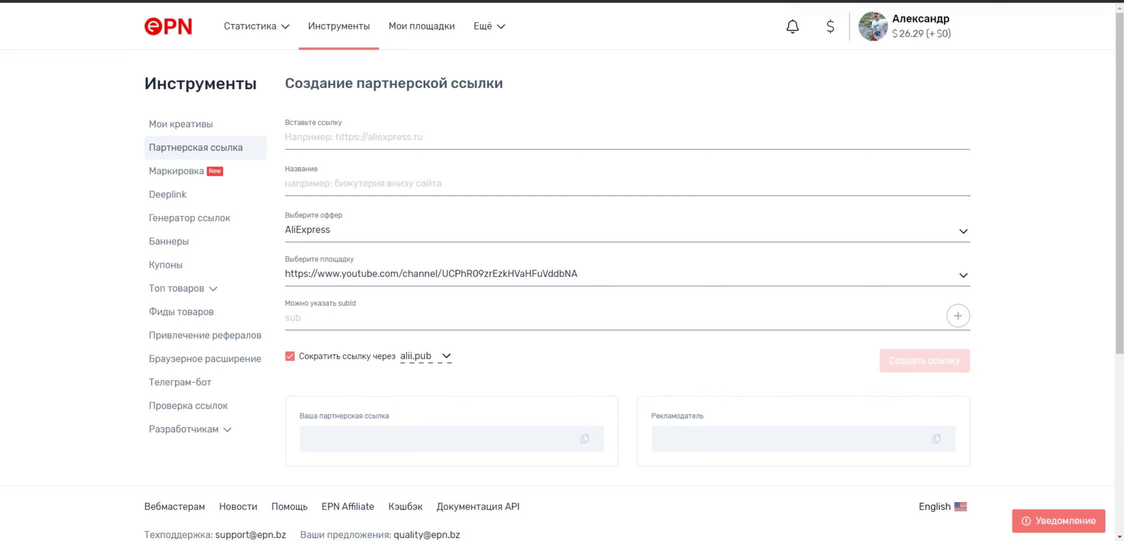
# Step: Paste the AliExpress laundry bag link into the partner link form and name it "мешок для стирки кросовок длинное видео ютуб"
pyautogui.click(418, 137)
pyautogui.click(419, 139)
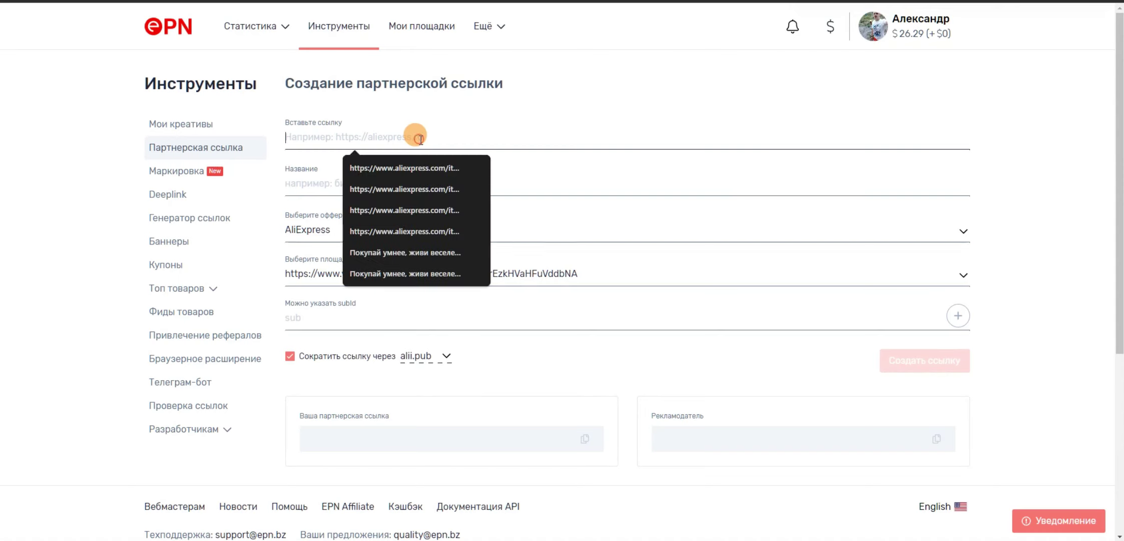
pyautogui.hotkey('ctrl', 'v')
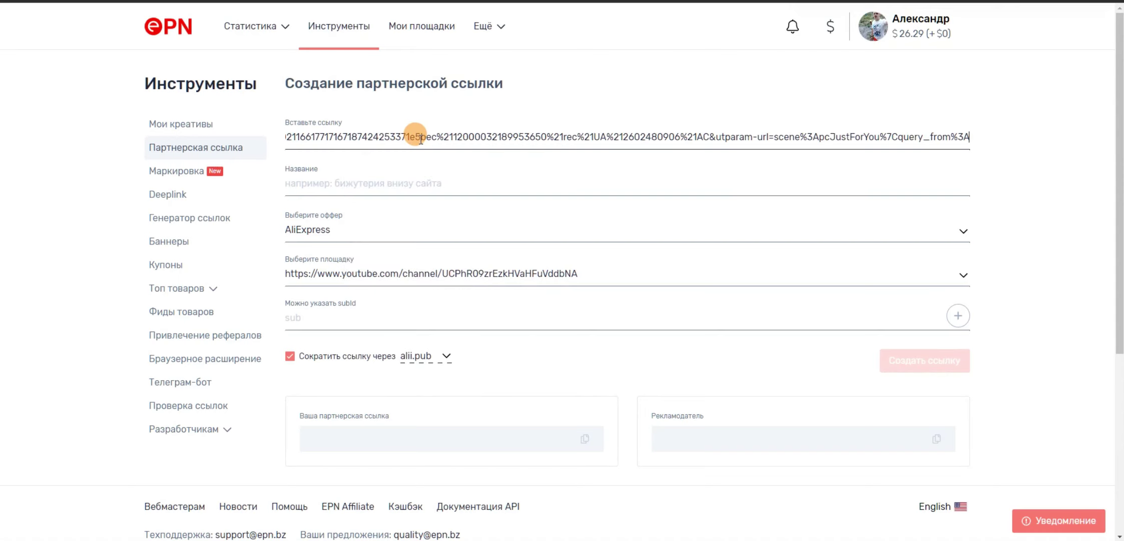
pyautogui.click(405, 181)
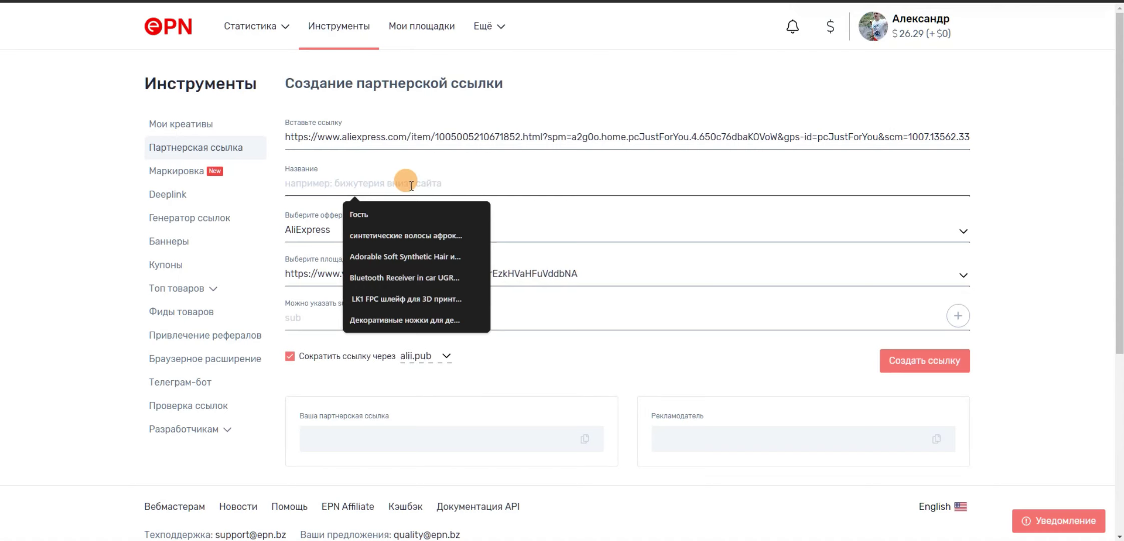
pyautogui.write('мешок')
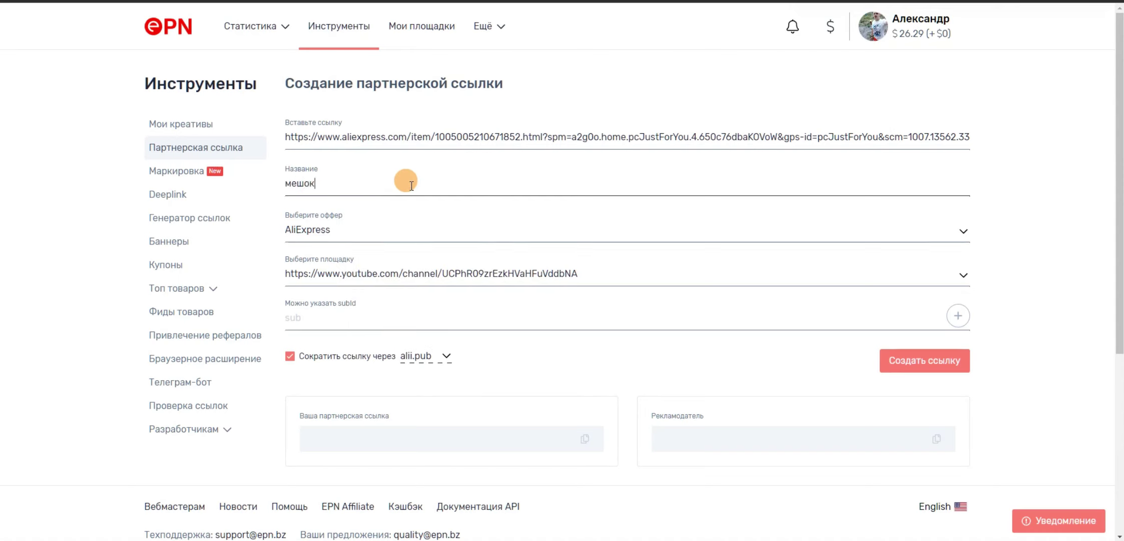
pyautogui.write(' для стирки кросовок')
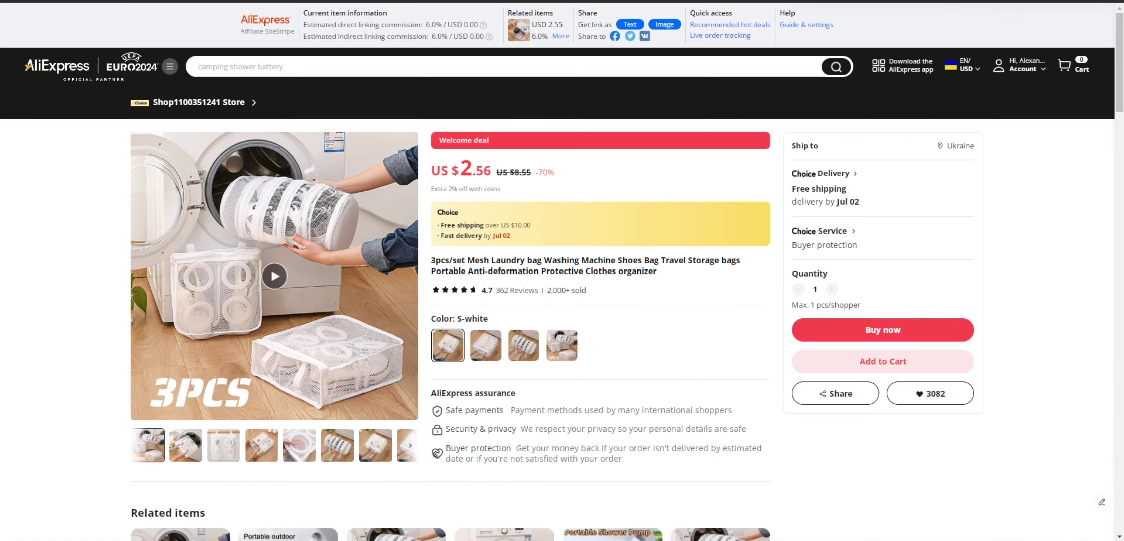
# Step: Take "Washing Machine Shoes Bag" from the AliExpress product title and enter it as the subId Washing_Machine_Shoes_Bag in the ePN form
pyautogui.scroll(-2, 589, 196)
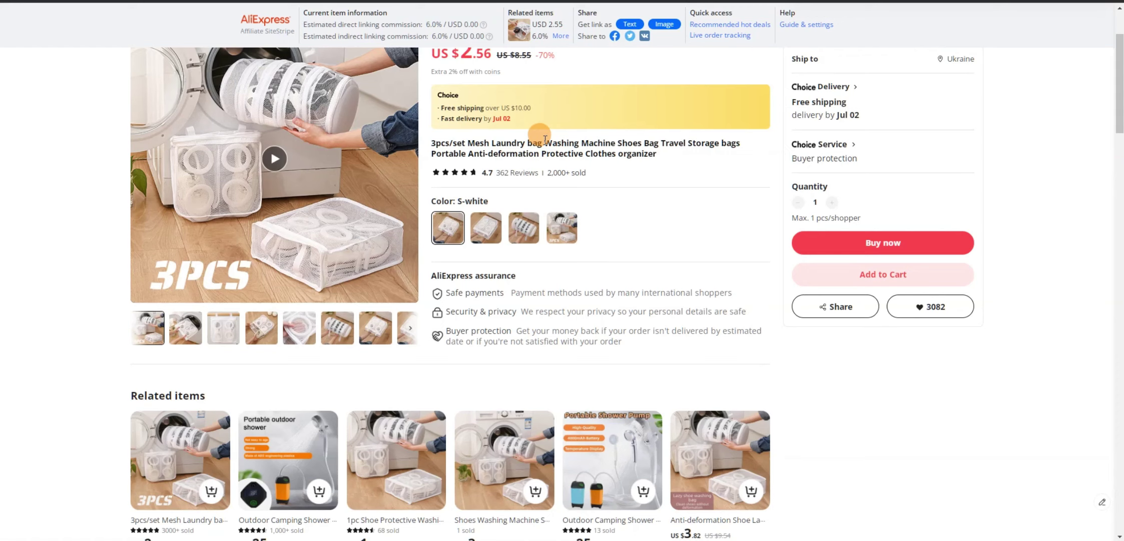
pyautogui.moveTo(545, 140); pyautogui.dragTo(658, 144)
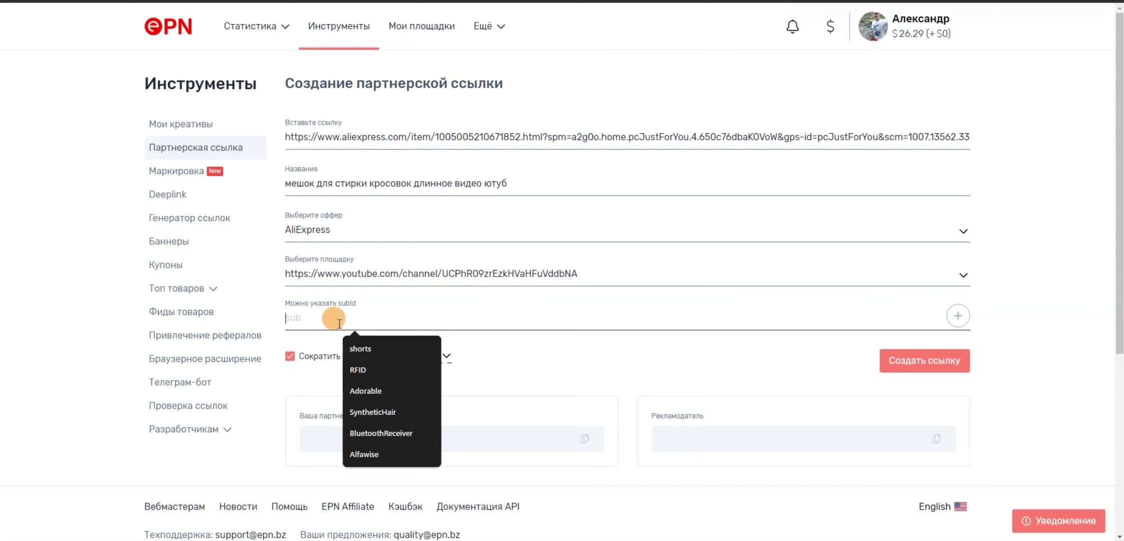
pyautogui.write('Washing Machine Shoes Bag')
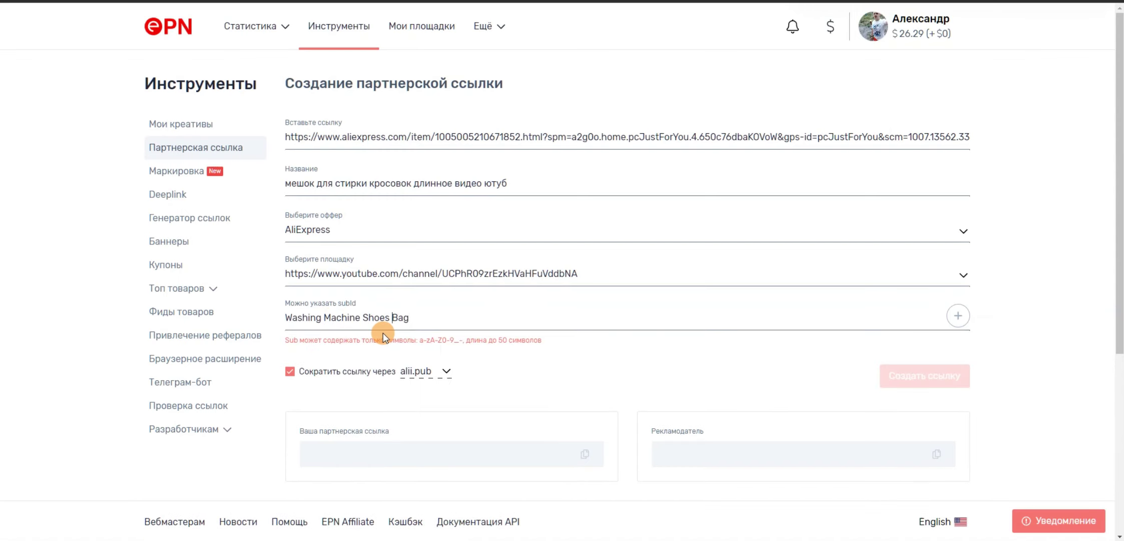
pyautogui.press('Left')
pyautogui.press('BackSpace')
pyautogui.write('_')
pyautogui.press('BackSpace')
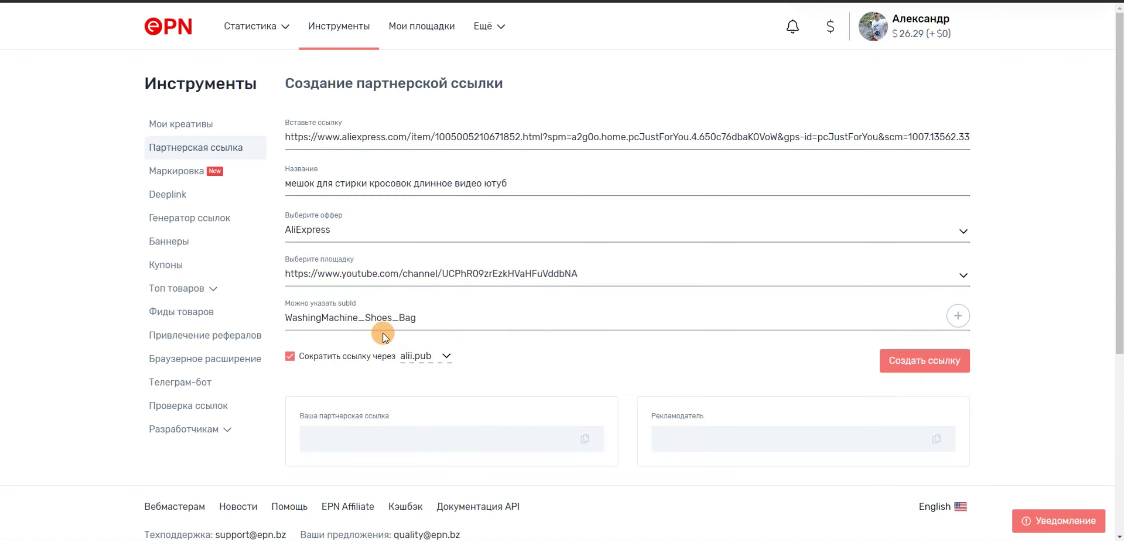
pyautogui.write('_')
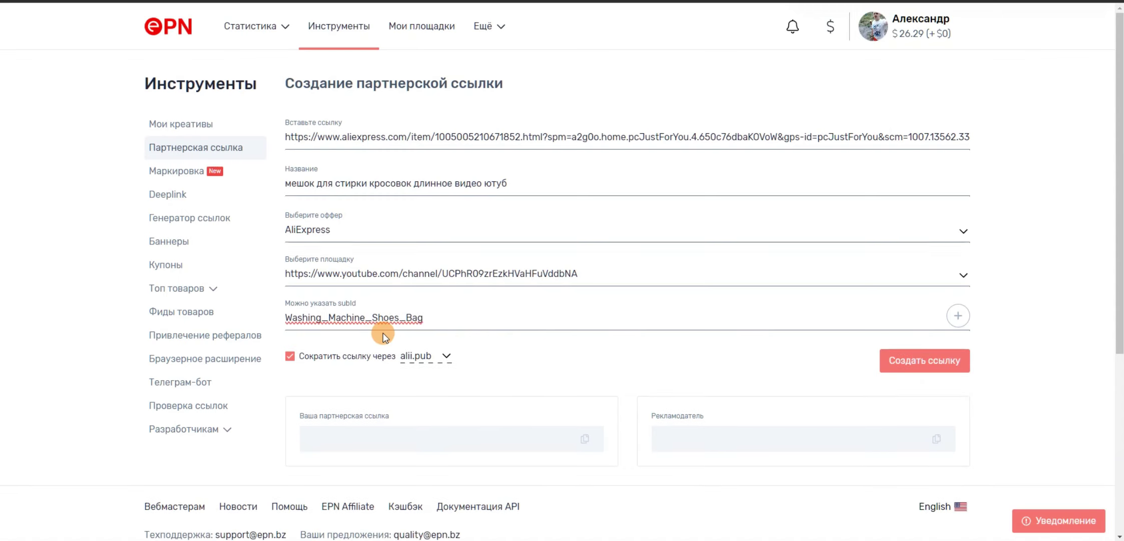
# Step: Add a second subId to the partner link form and enter long_video_shorts_instagram in it
pyautogui.click(953, 313)
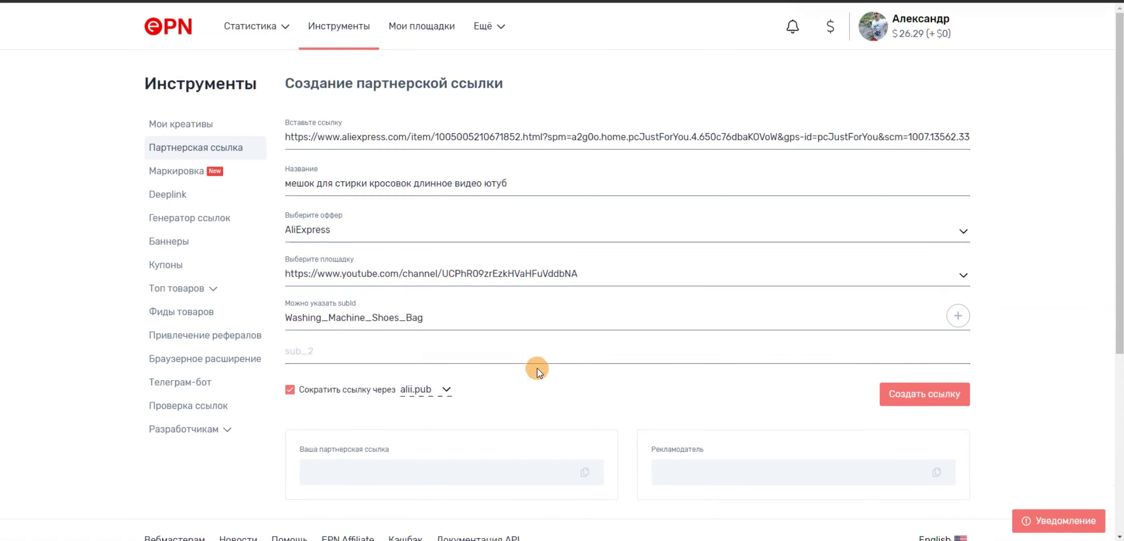
pyautogui.click(529, 356)
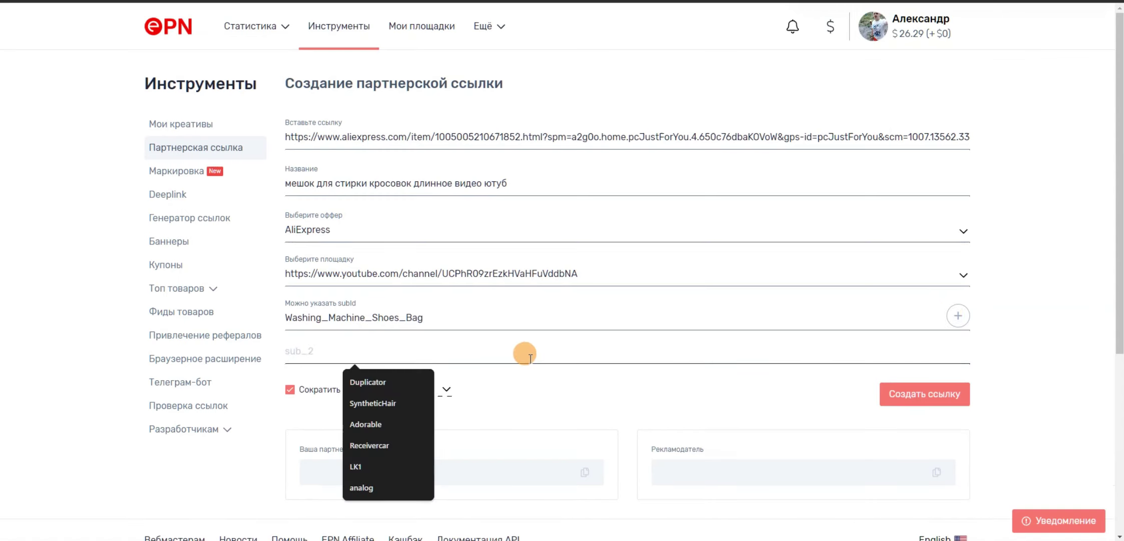
pyautogui.write('lon')
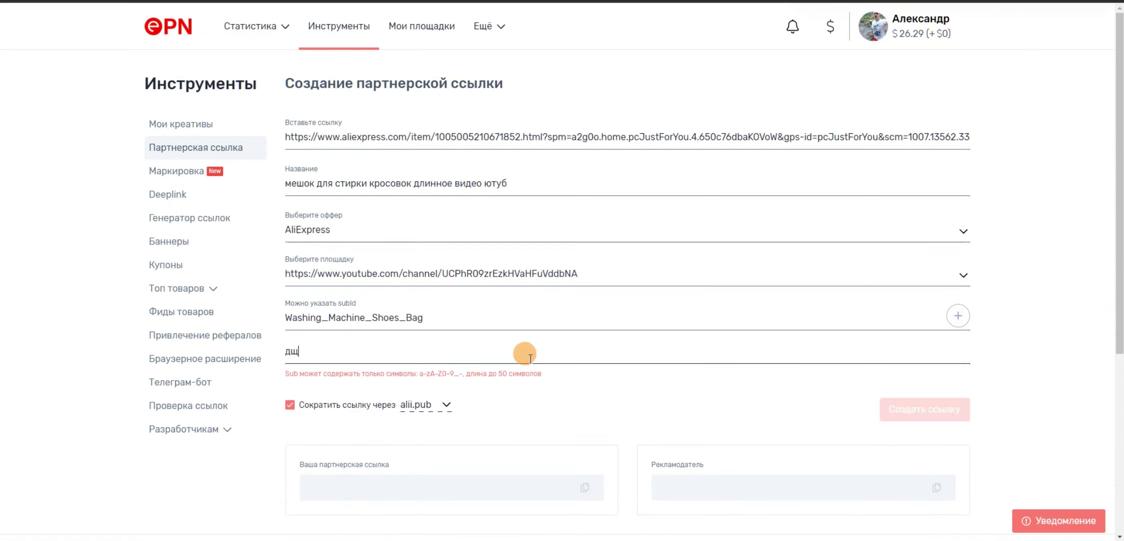
pyautogui.write('g_v')
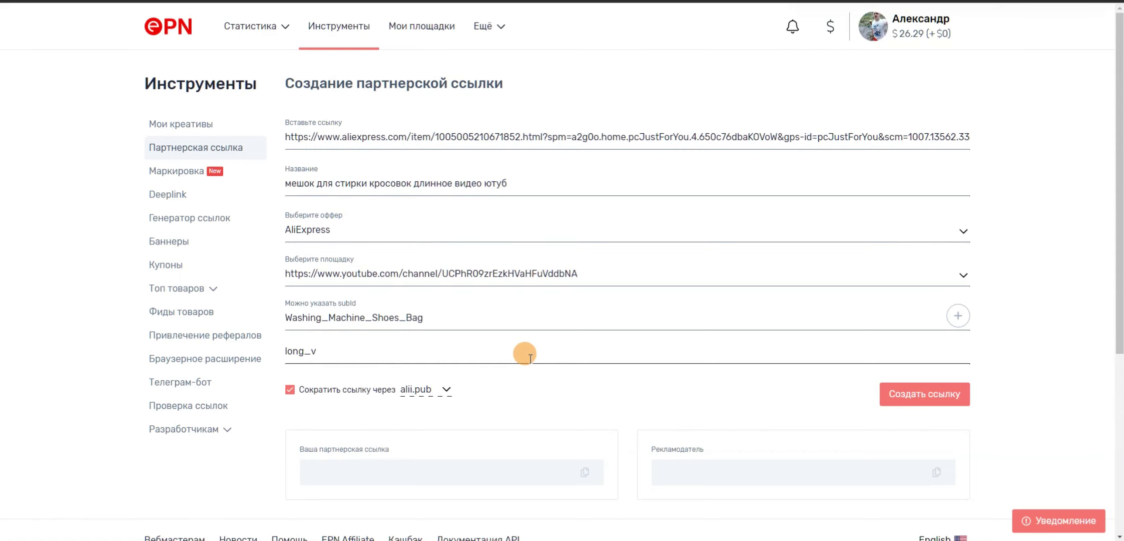
pyautogui.write('oideo_shorts_')
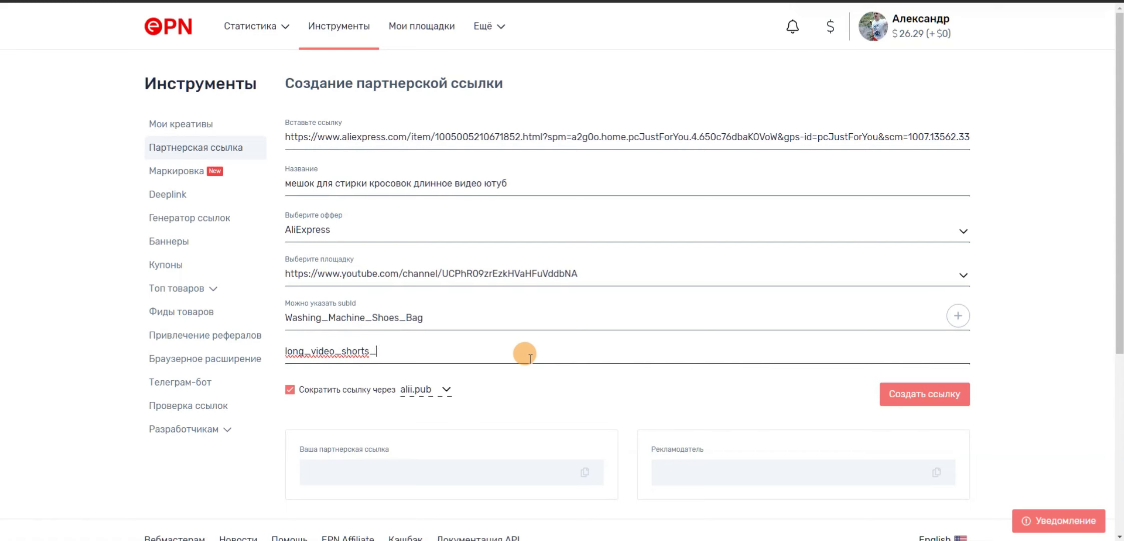
pyautogui.write('instagram')
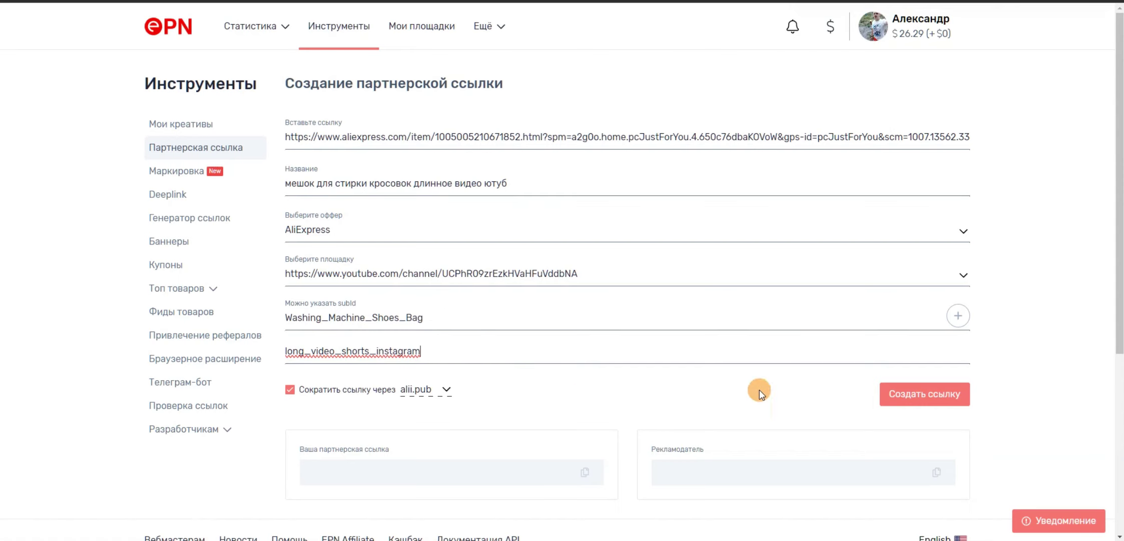
# Step: Create the partner link and copy the shortened alii.pub link
pyautogui.click(952, 390)
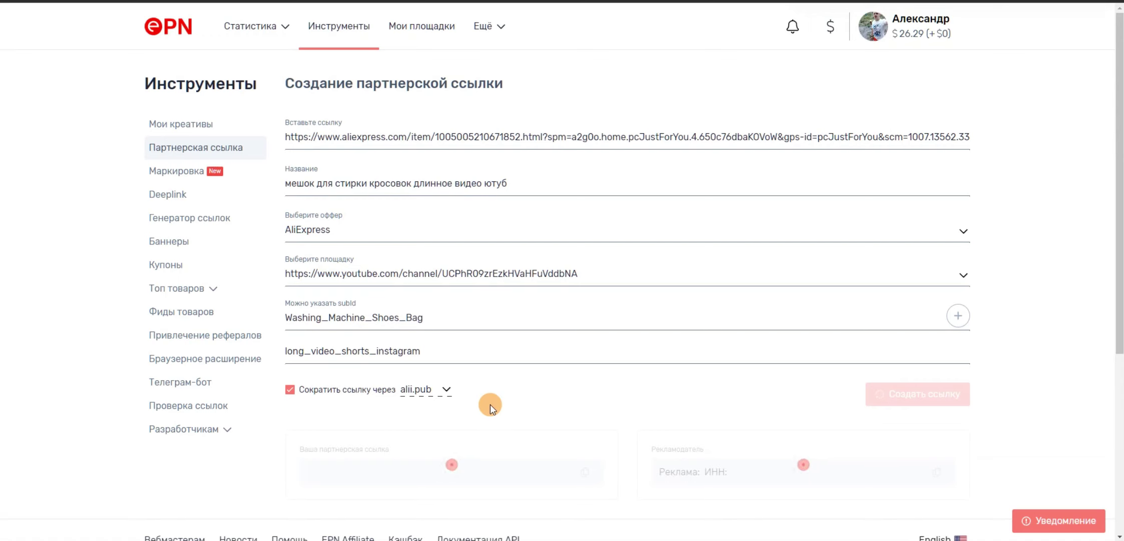
pyautogui.scroll(-3, 493, 394)
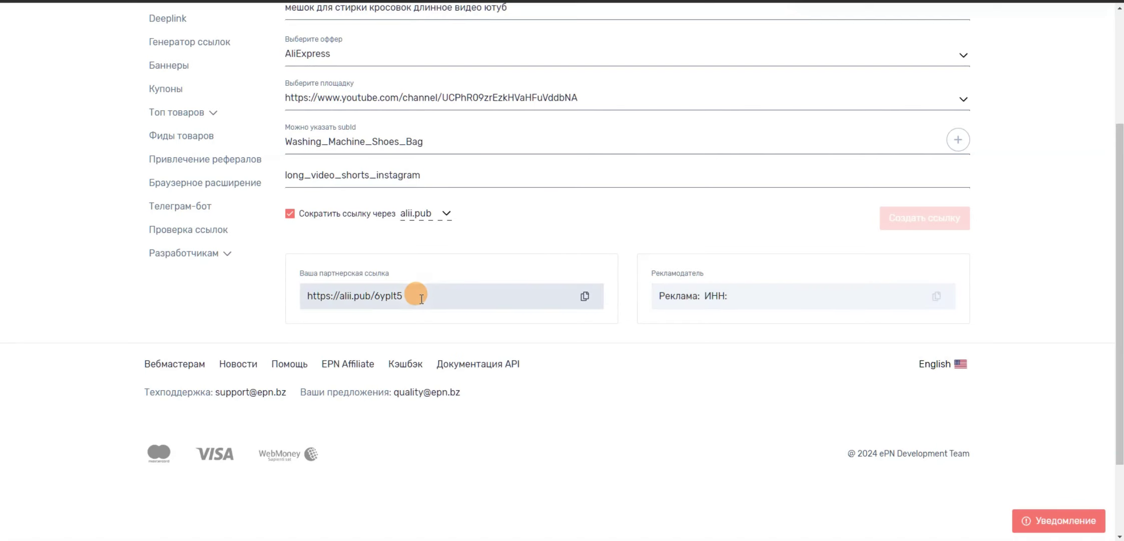
pyautogui.moveTo(422, 299); pyautogui.dragTo(311, 295)
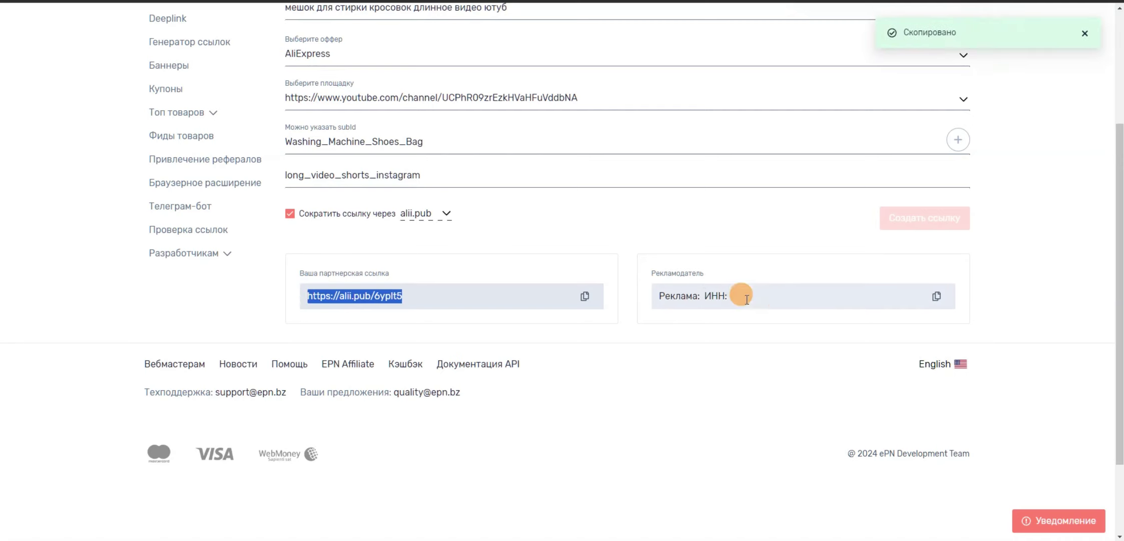
pyautogui.hotkey('ctrl', 'c')
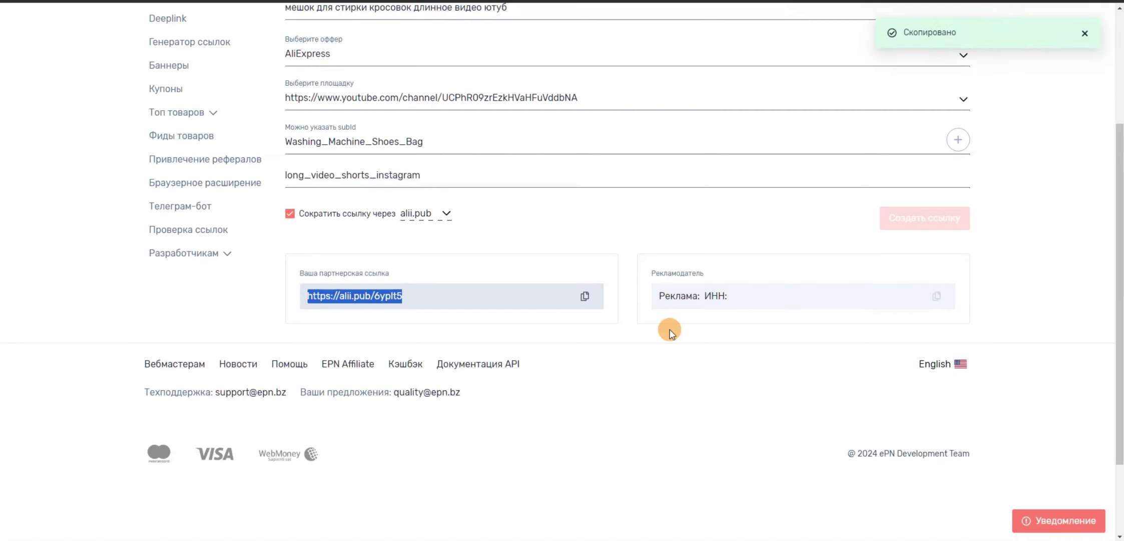
pyautogui.click(593, 296)
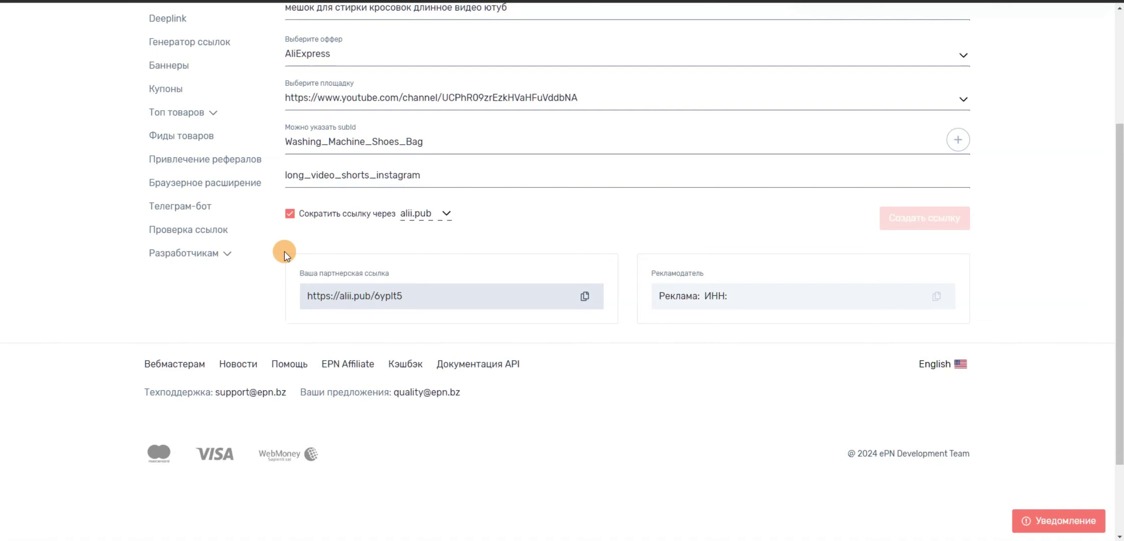
# Step: Examine the created partner link and the Рекламодатель text beside it
pyautogui.scroll(2, 285, 251)
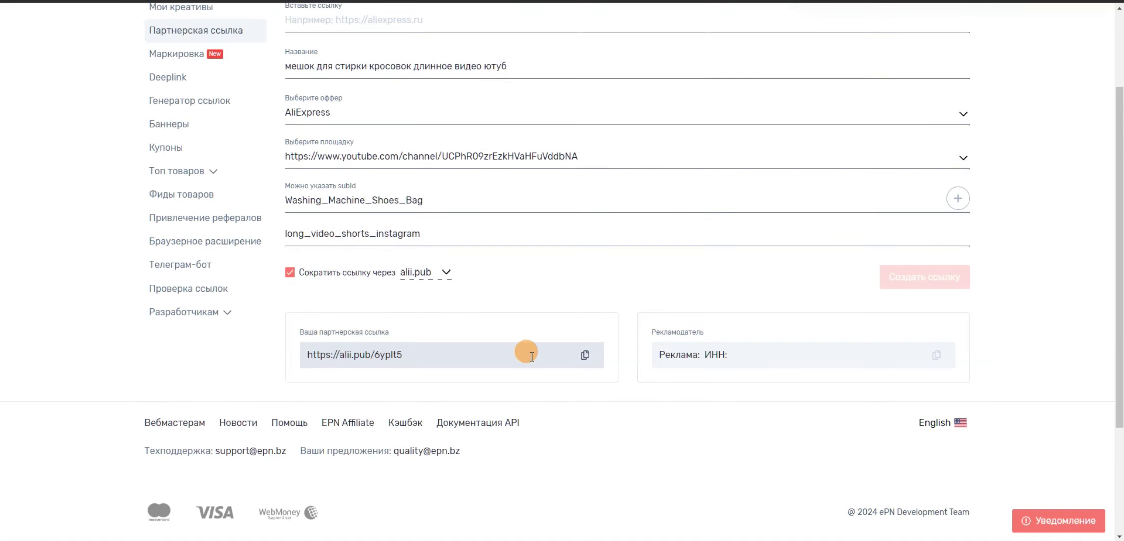
pyautogui.moveTo(761, 356); pyautogui.dragTo(652, 352)
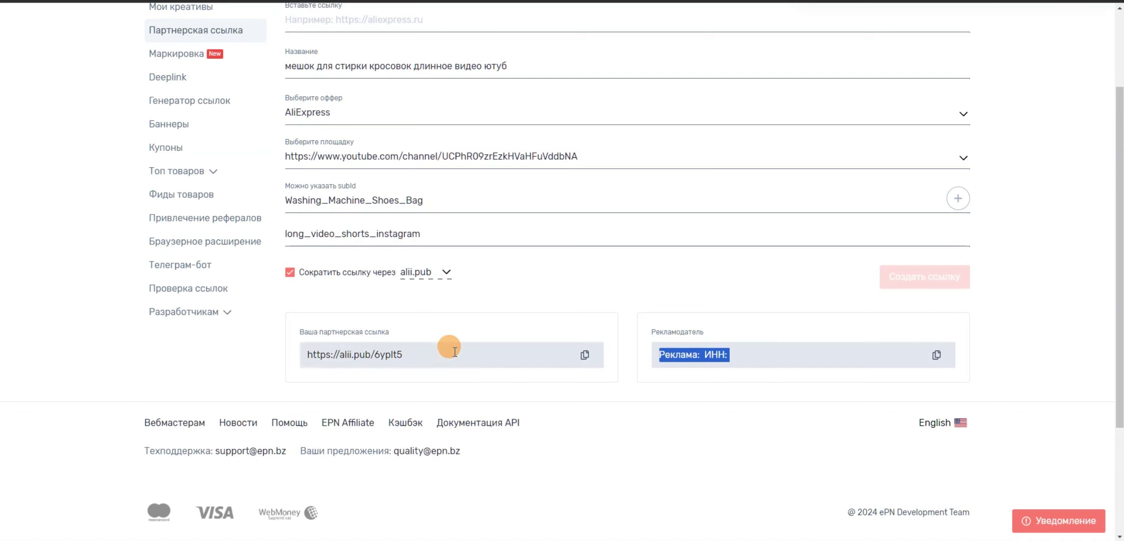
pyautogui.moveTo(454, 352); pyautogui.dragTo(297, 344)
pyautogui.click(434, 313)
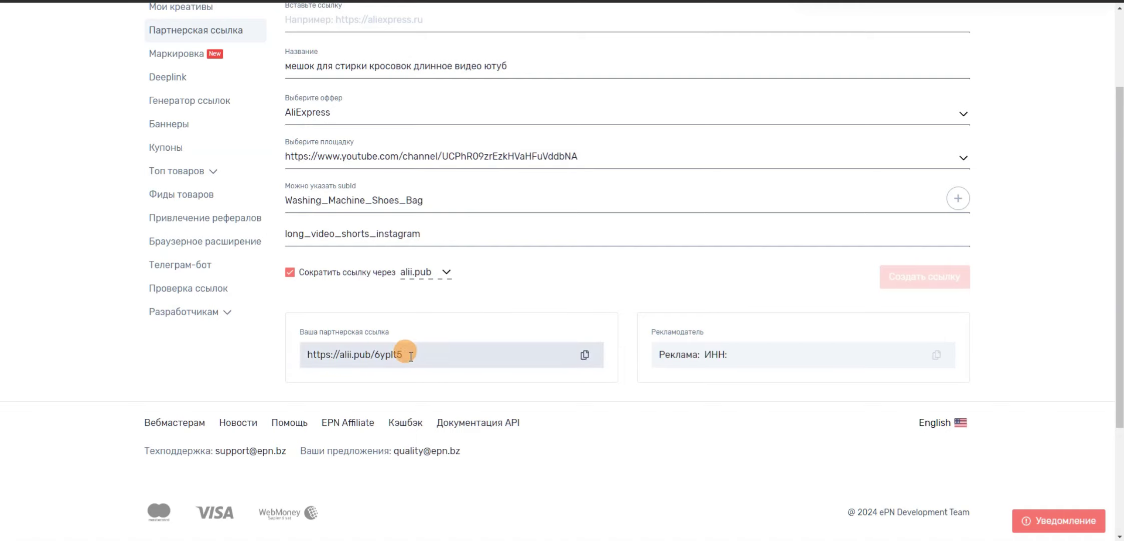
pyautogui.moveTo(409, 354); pyautogui.dragTo(300, 354)
pyautogui.click(456, 335)
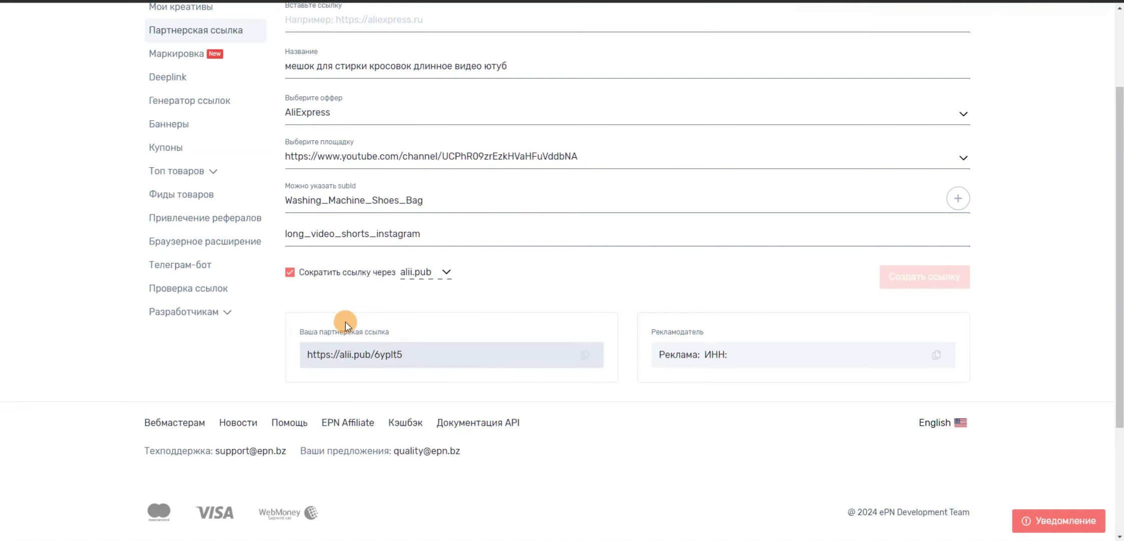
pyautogui.scroll(3, 339, 333)
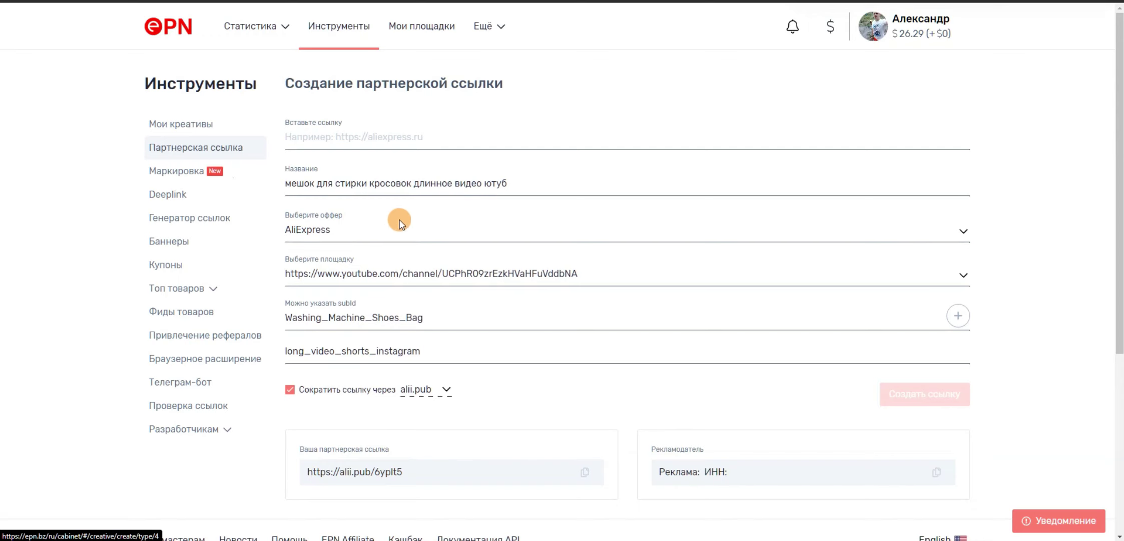
# Step: Open the Маркировка form, return to the AliExpress laundry bag page for its link and paste that link into the form
pyautogui.click(187, 171)
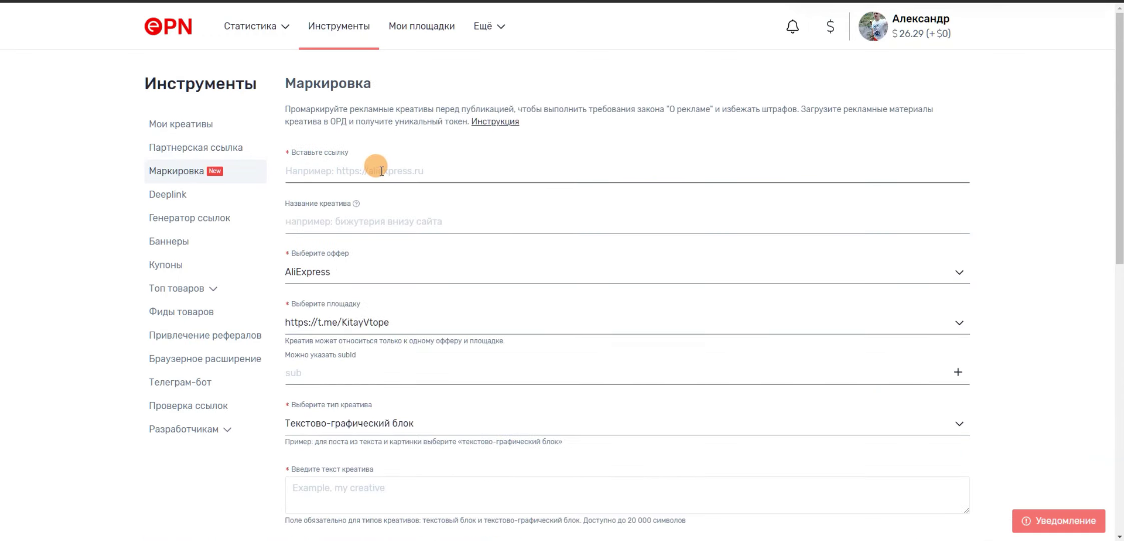
pyautogui.click(381, 170)
pyautogui.hotkey('ctrl', 'v')
pyautogui.hotkey('ctrl', 'z')
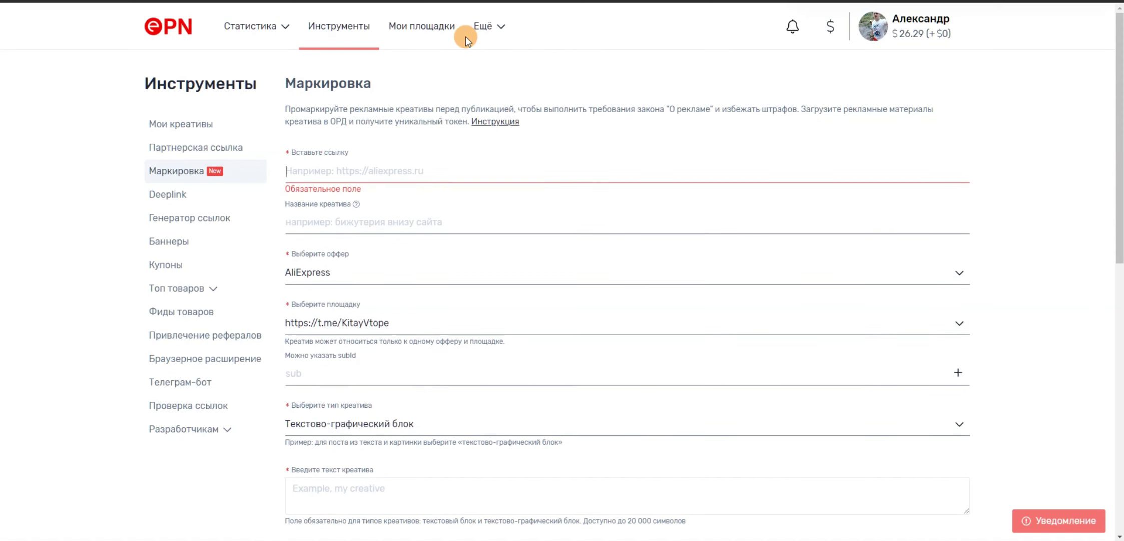
pyautogui.hotkey('ctrl', 'Tab')
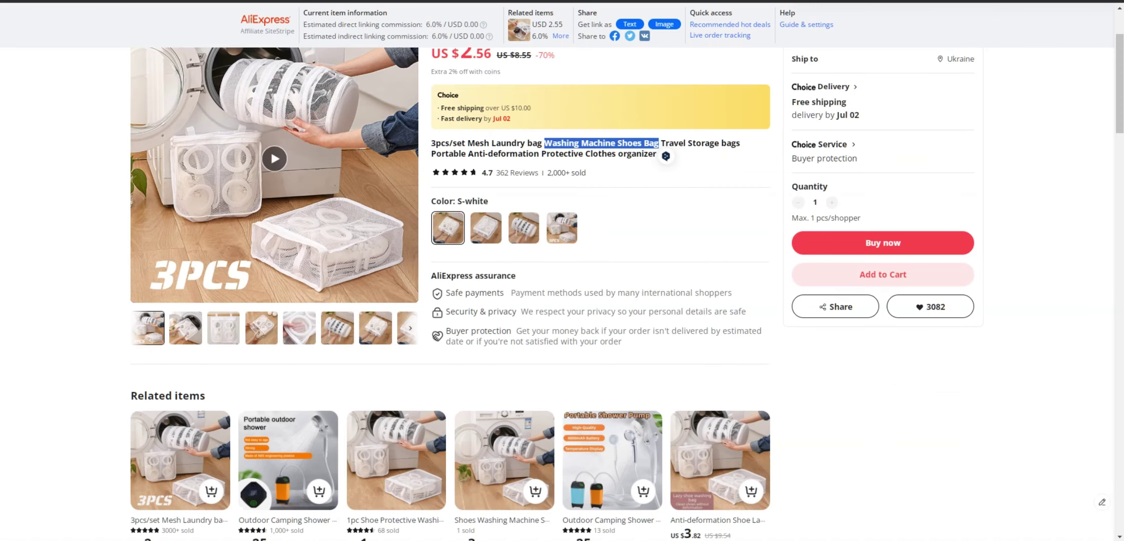
pyautogui.hotkey('ctrl', 'Tab')
pyautogui.hotkey('ctrl', 'Tab')
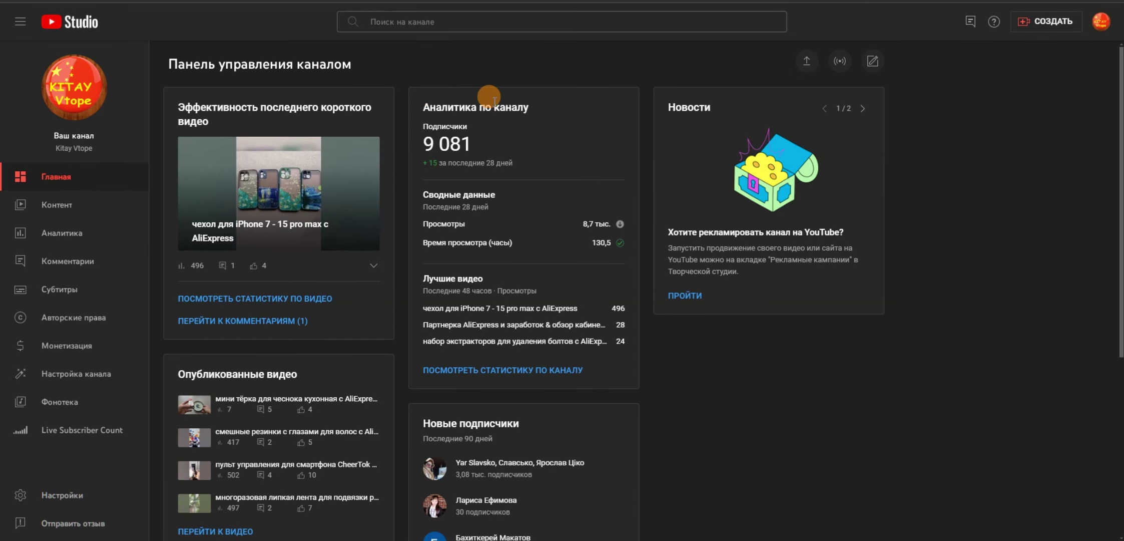
pyautogui.click(450, 167)
pyautogui.hotkey('ctrl', 'v')
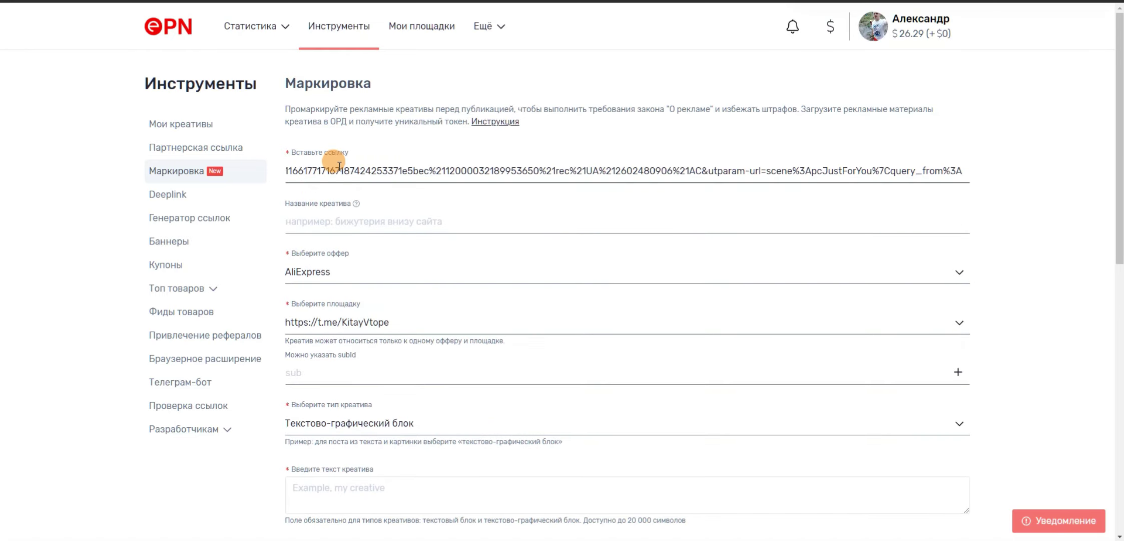
pyautogui.scroll(-3, 367, 183)
pyautogui.scroll(3, 367, 183)
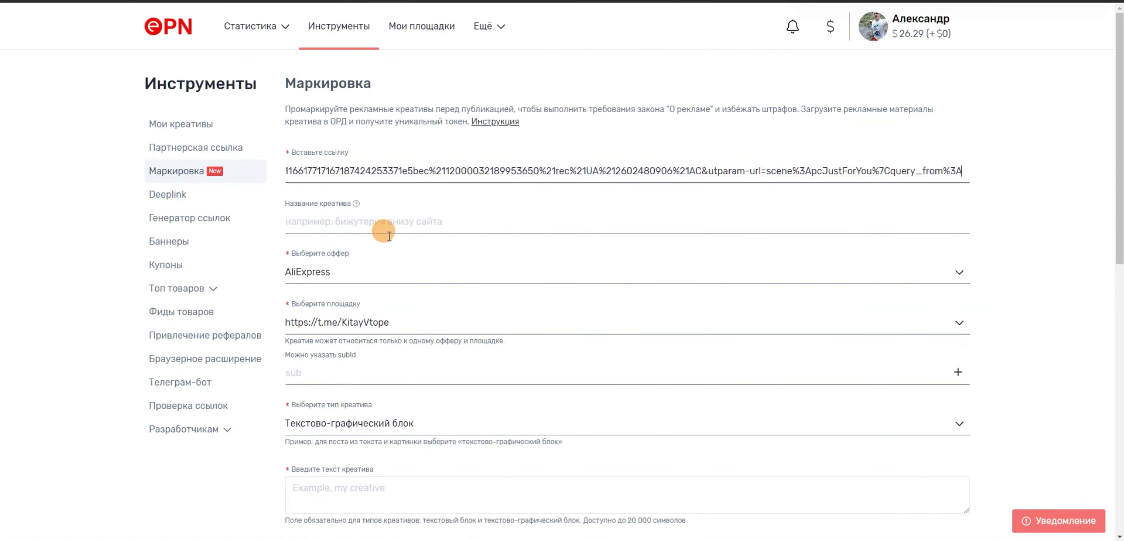
pyautogui.click(366, 222)
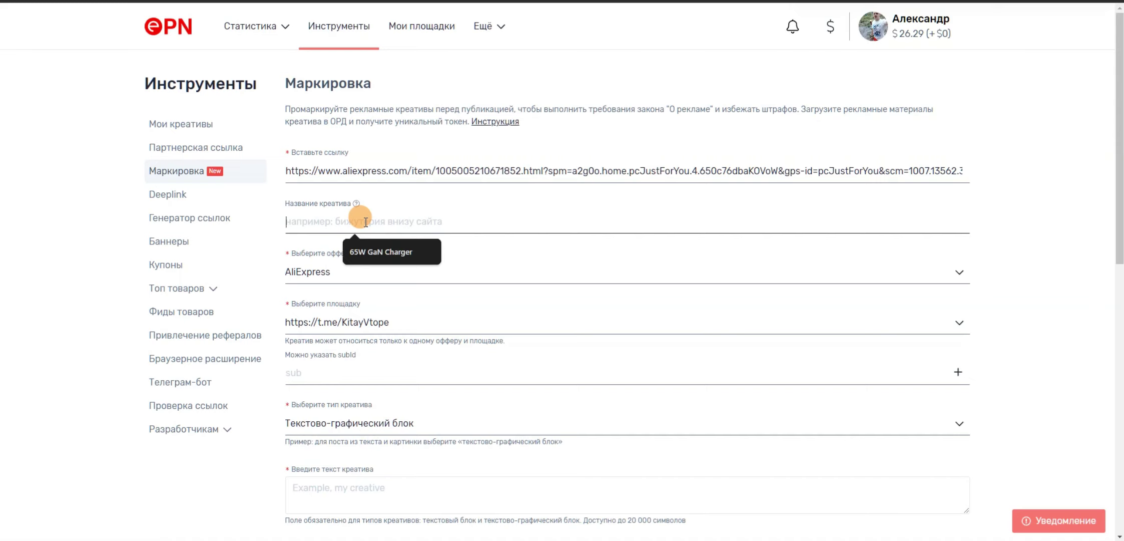
pyautogui.write('меш')
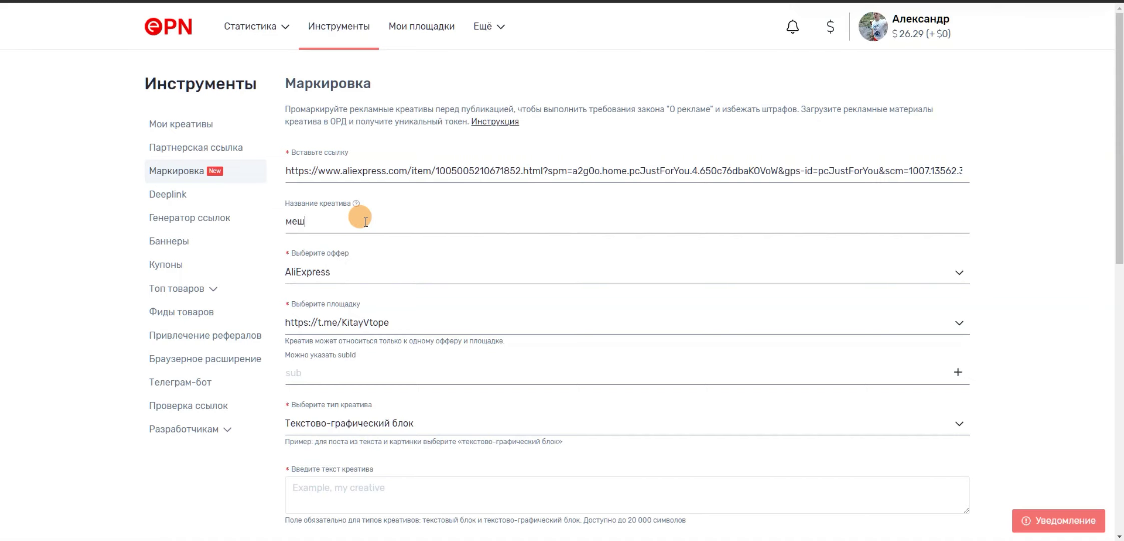
pyautogui.write('ок для кросовок')
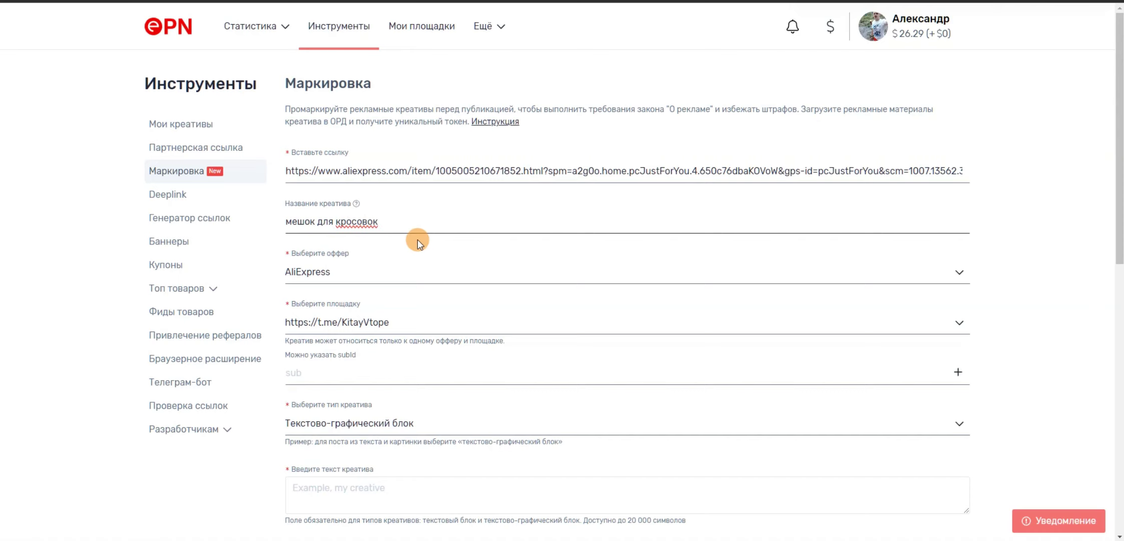
pyautogui.click(402, 327)
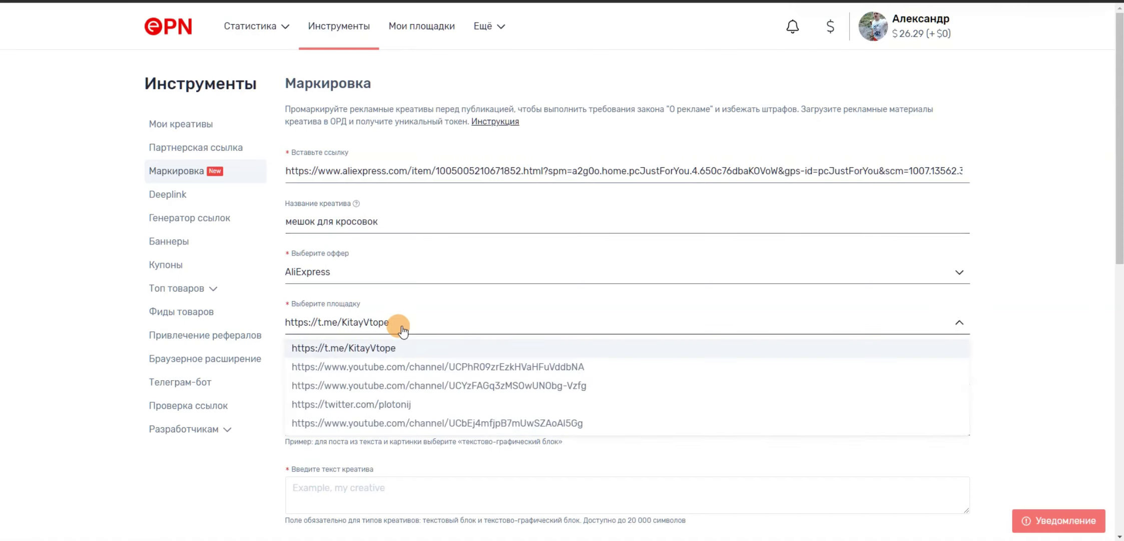
pyautogui.click(474, 367)
pyautogui.scroll(-1, 540, 313)
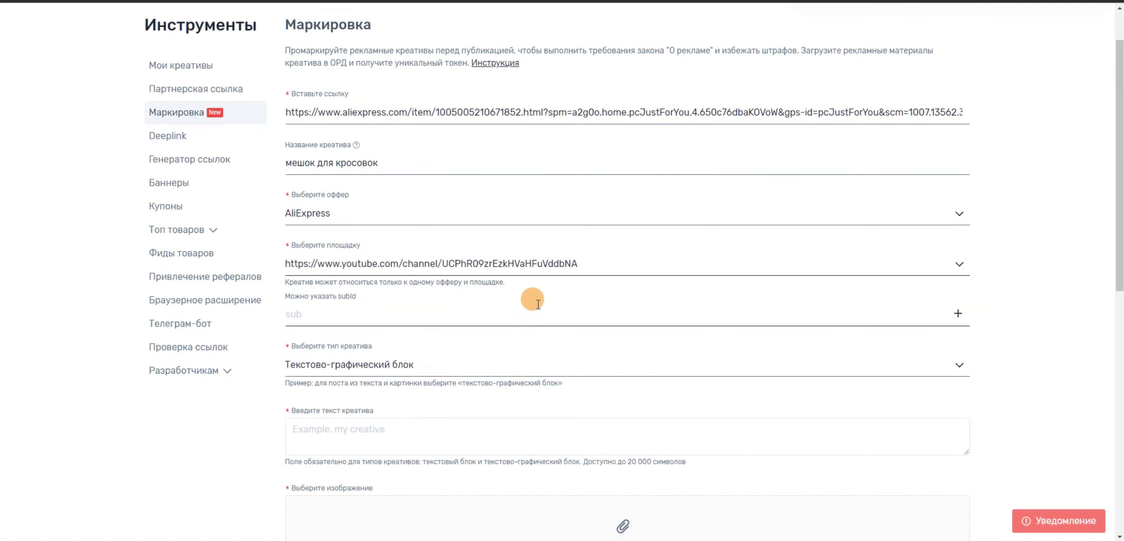
pyautogui.click(352, 310)
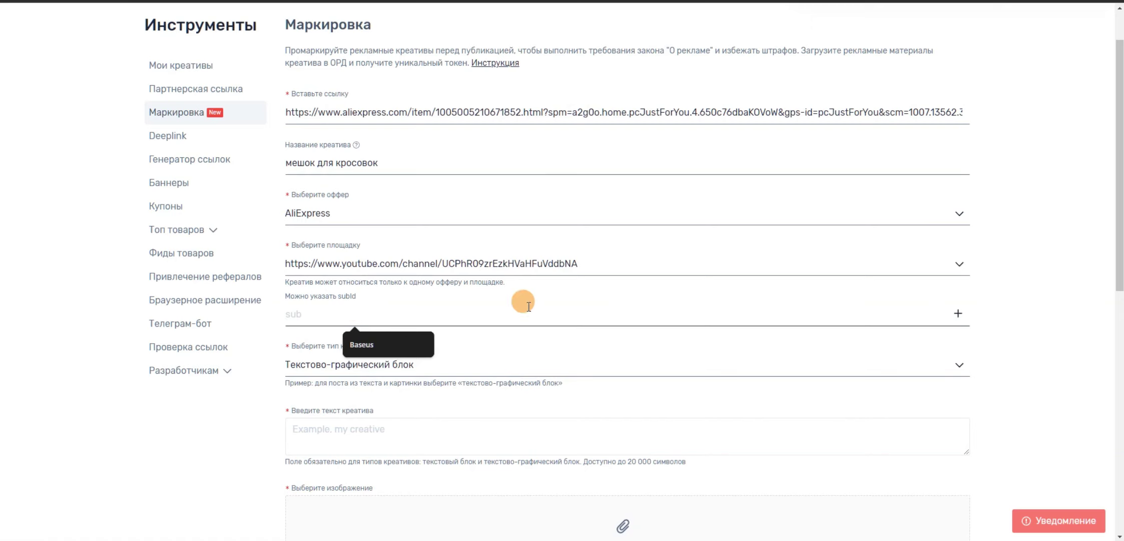
pyautogui.click(985, 296)
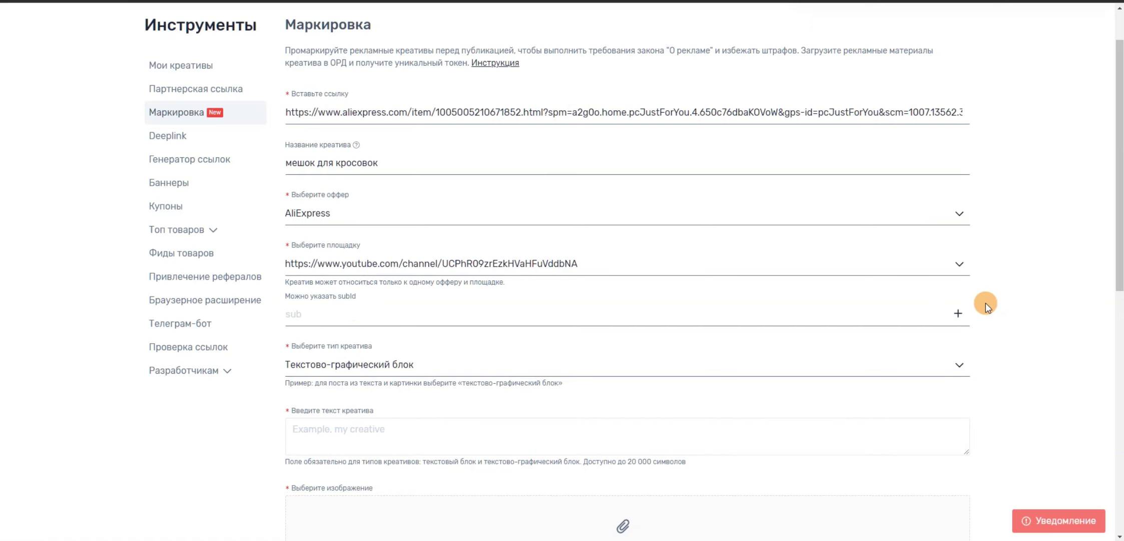
pyautogui.scroll(-2, 491, 315)
pyautogui.click(403, 332)
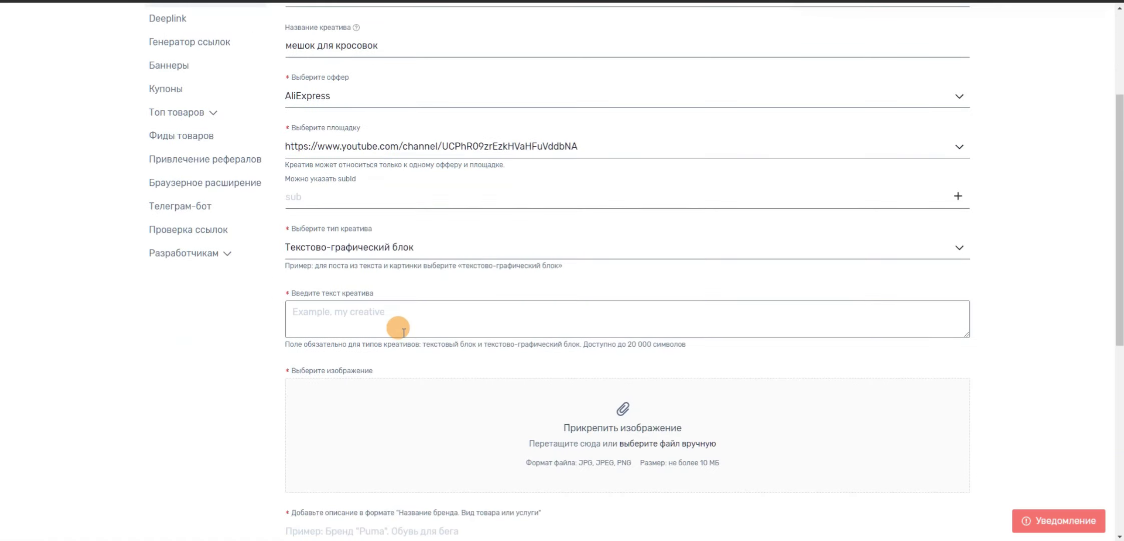
# Step: Switch the creative type to Текстовый блок and back to Текстово-графический блок
pyautogui.click(375, 247)
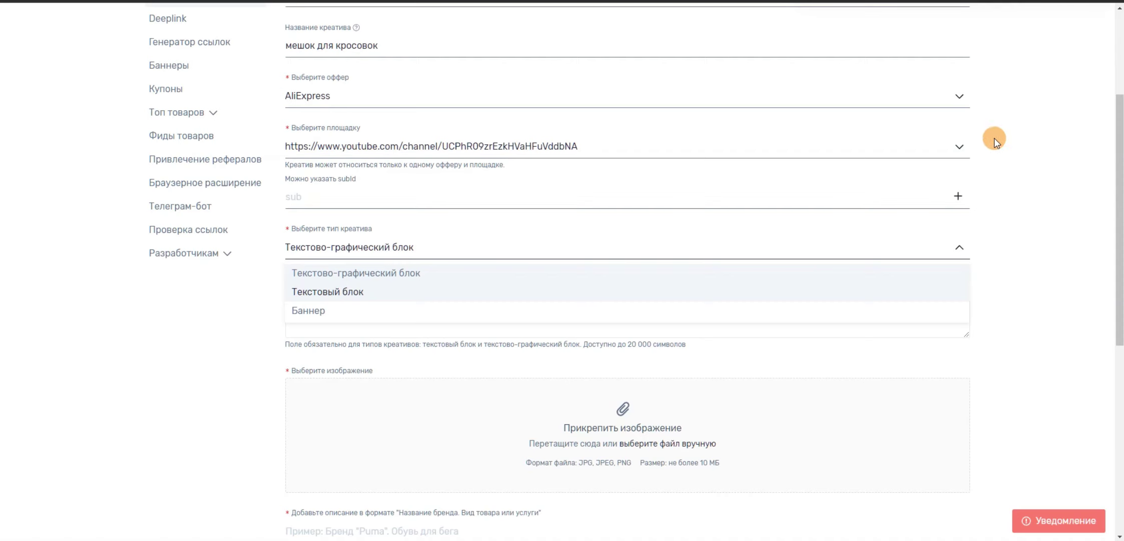
pyautogui.click(368, 295)
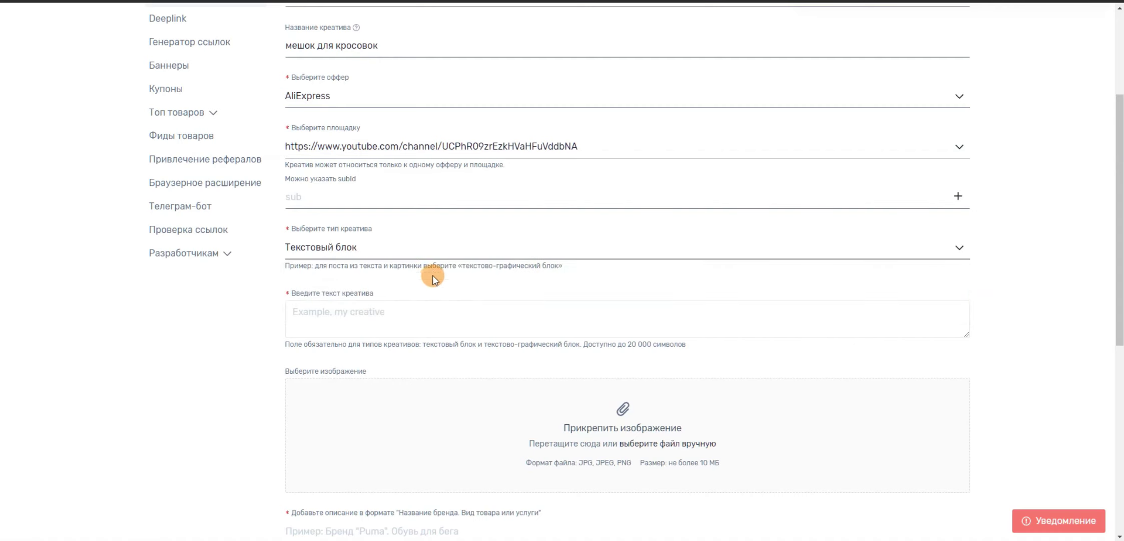
pyautogui.click(361, 249)
pyautogui.click(360, 275)
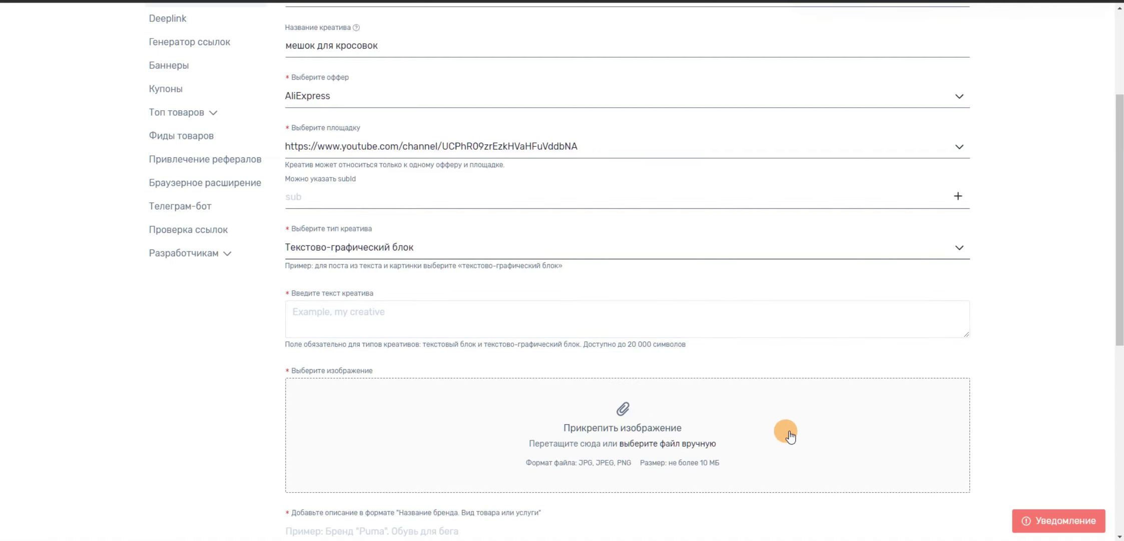
# Step: Examine the required creative text and image fields of the Маркировка form
pyautogui.scroll(-2, 789, 436)
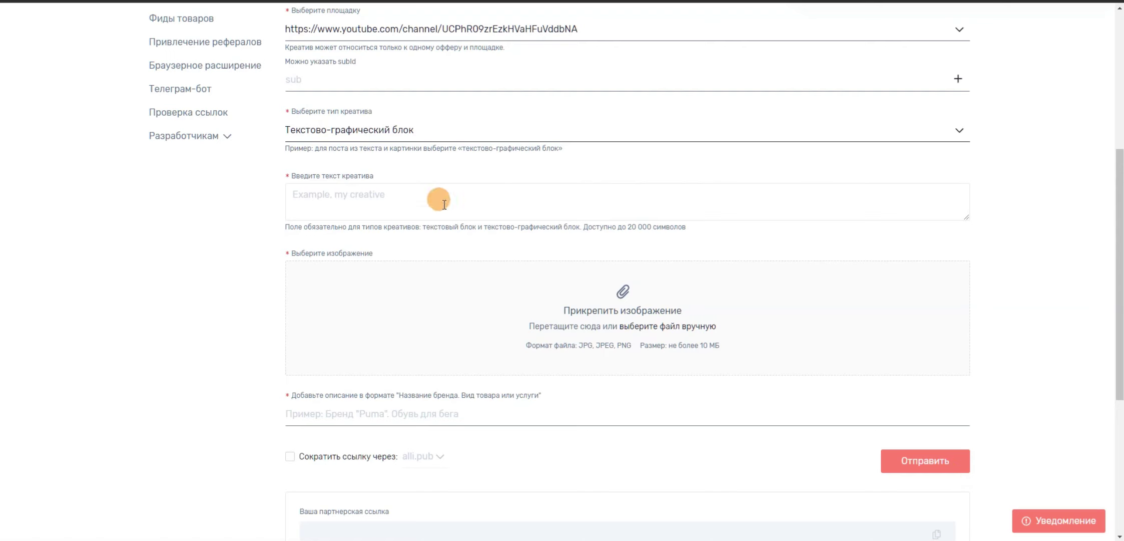
pyautogui.moveTo(291, 176); pyautogui.dragTo(383, 177)
pyautogui.click(351, 200)
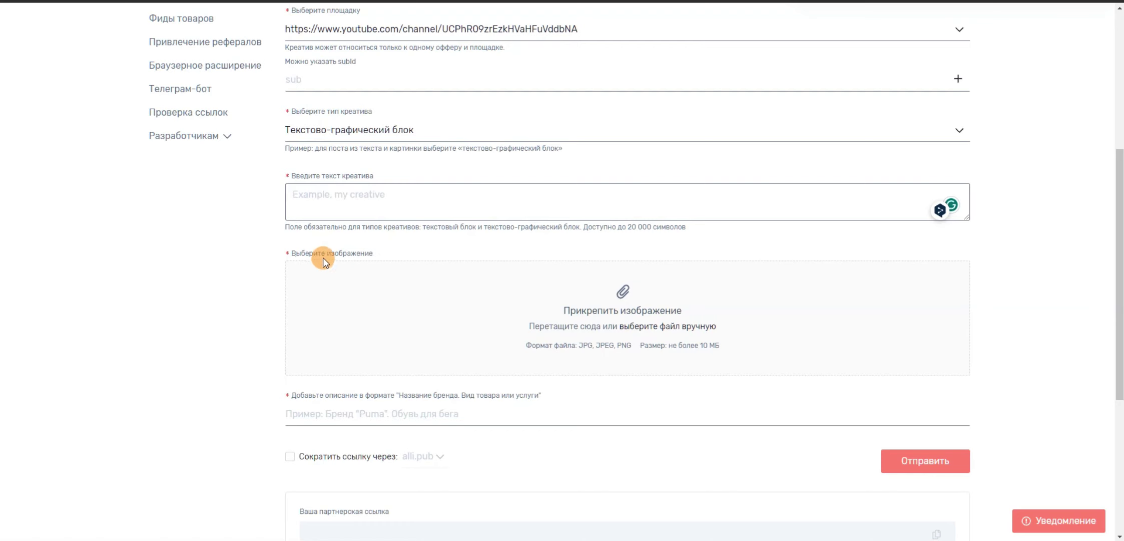
# Step: Examine the creative text requirement and try to submit the Маркировка form without a creative text or description
pyautogui.moveTo(295, 228); pyautogui.dragTo(667, 231)
pyautogui.click(698, 234)
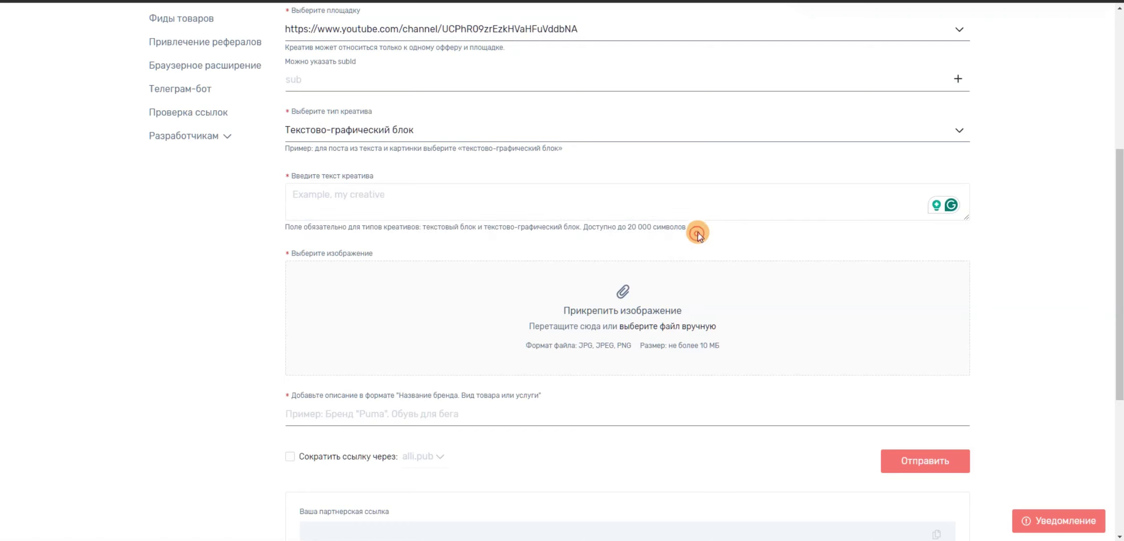
pyautogui.tripleClick(287, 225)
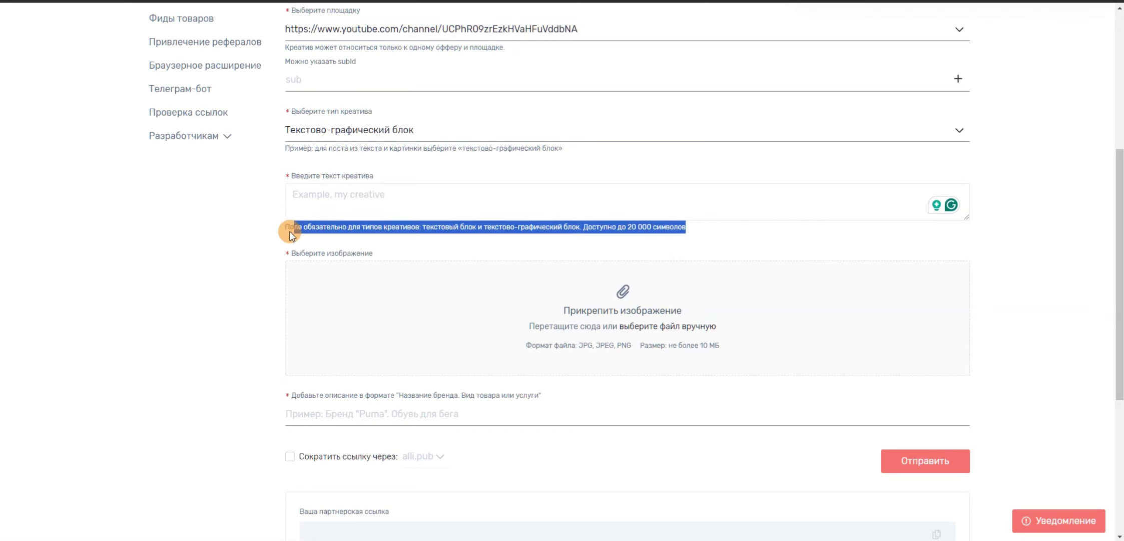
pyautogui.click(386, 201)
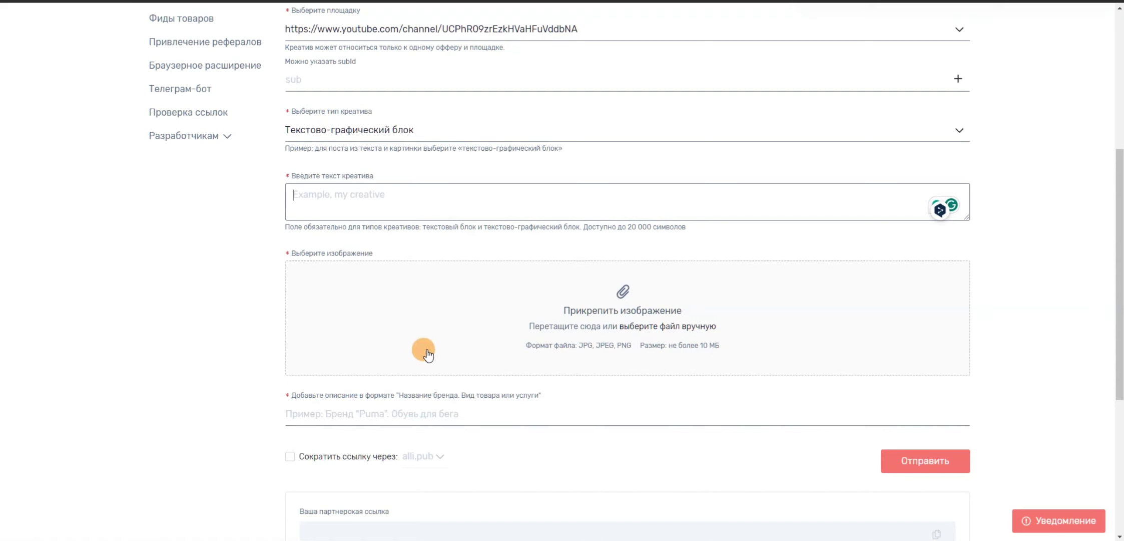
pyautogui.click(932, 470)
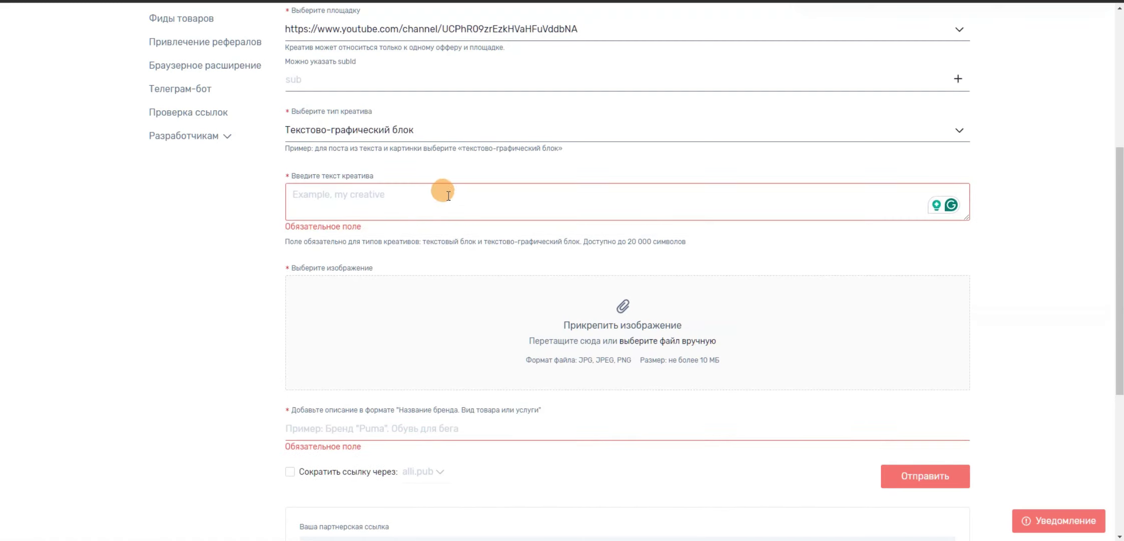
pyautogui.click(409, 199)
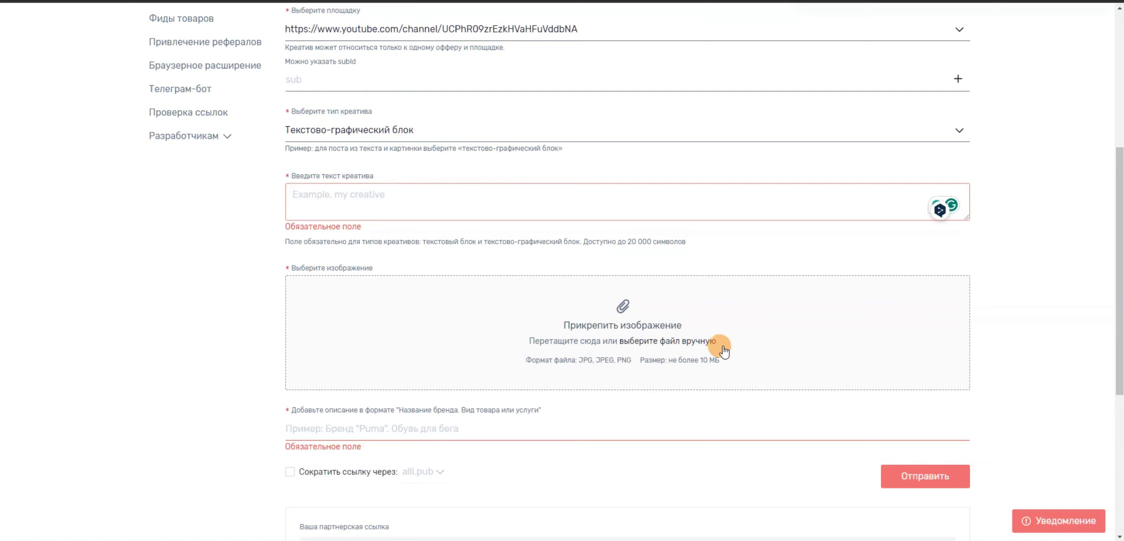
# Step: Examine the partner link, Токен and Рекламодатель output fields of the Маркировка form
pyautogui.scroll(-2, 720, 342)
pyautogui.scroll(-3, 717, 339)
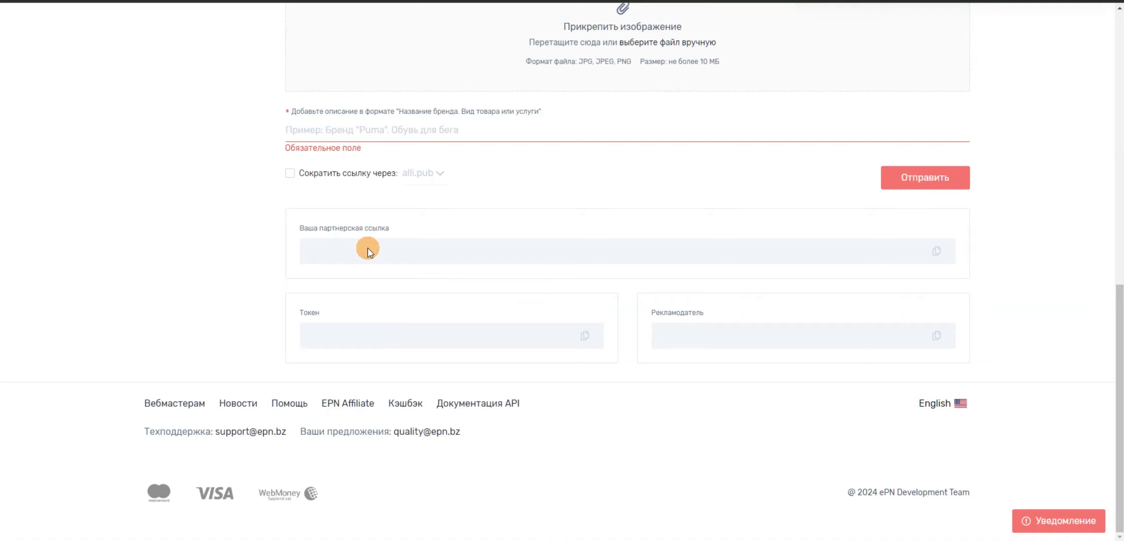
pyautogui.moveTo(299, 228); pyautogui.dragTo(389, 229)
pyautogui.moveTo(299, 311); pyautogui.dragTo(321, 312)
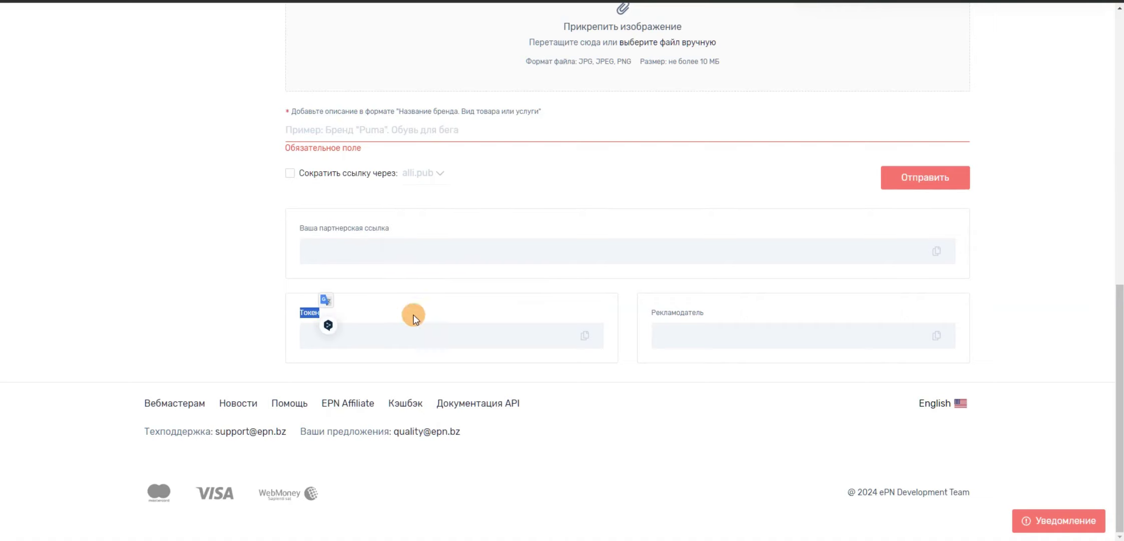
pyautogui.moveTo(711, 313); pyautogui.dragTo(618, 312)
pyautogui.click(754, 306)
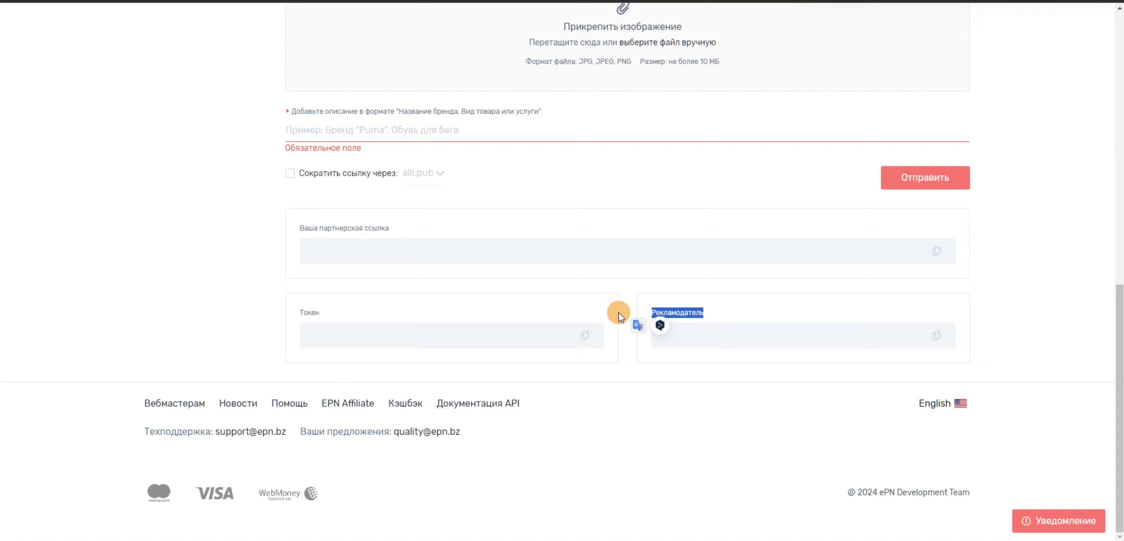
pyautogui.click(556, 310)
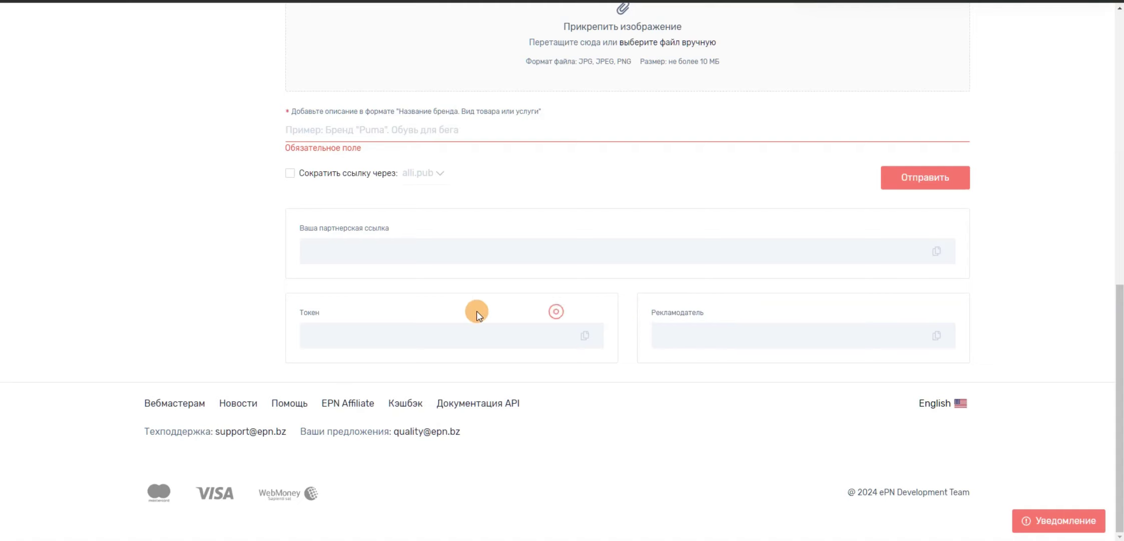
pyautogui.click(352, 307)
pyautogui.click(757, 336)
pyautogui.click(371, 329)
pyautogui.scroll(10, 494, 293)
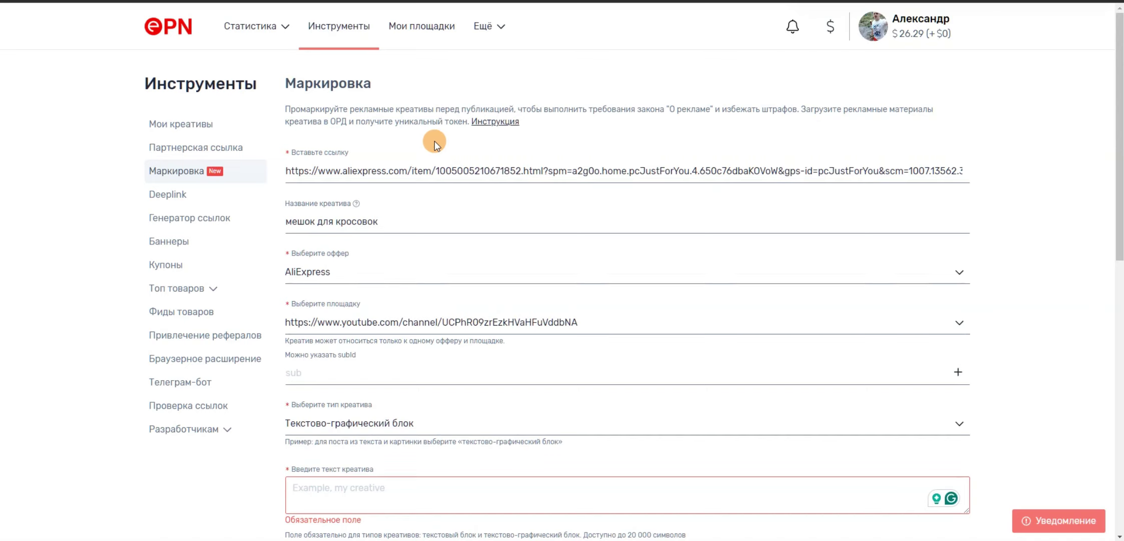
# Step: Open the Deeplink tool and examine its saved deeplinks and the creative name, offer and AliExpress page link fields
pyautogui.click(210, 193)
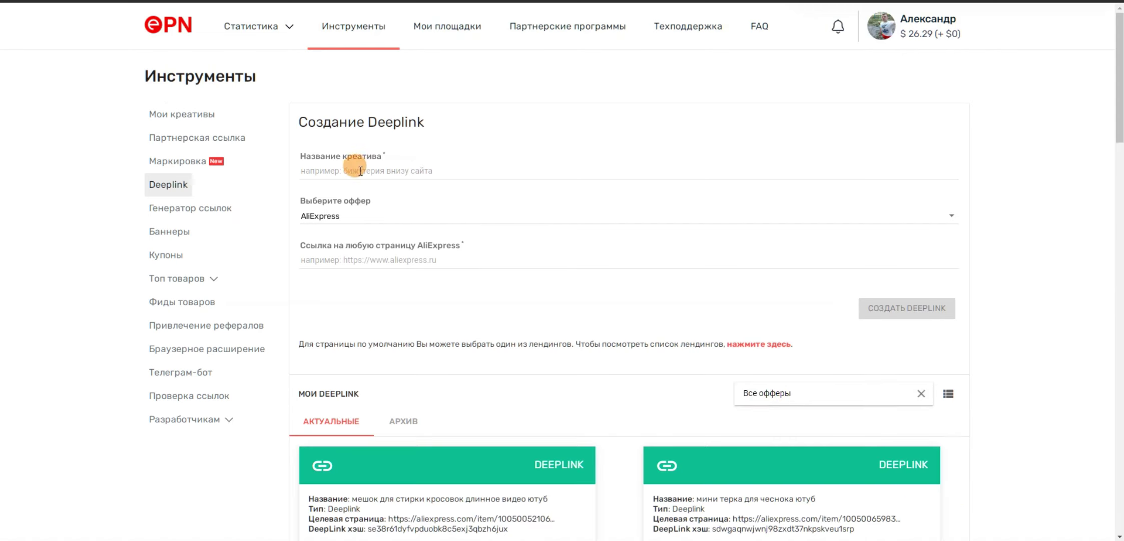
pyautogui.scroll(-2, 803, 414)
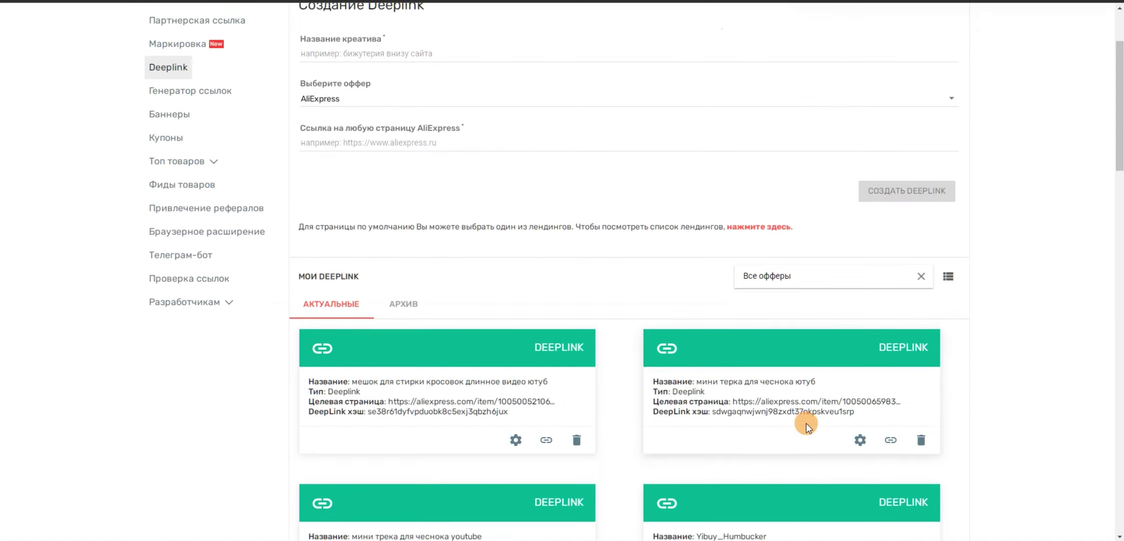
pyautogui.doubleClick(876, 350)
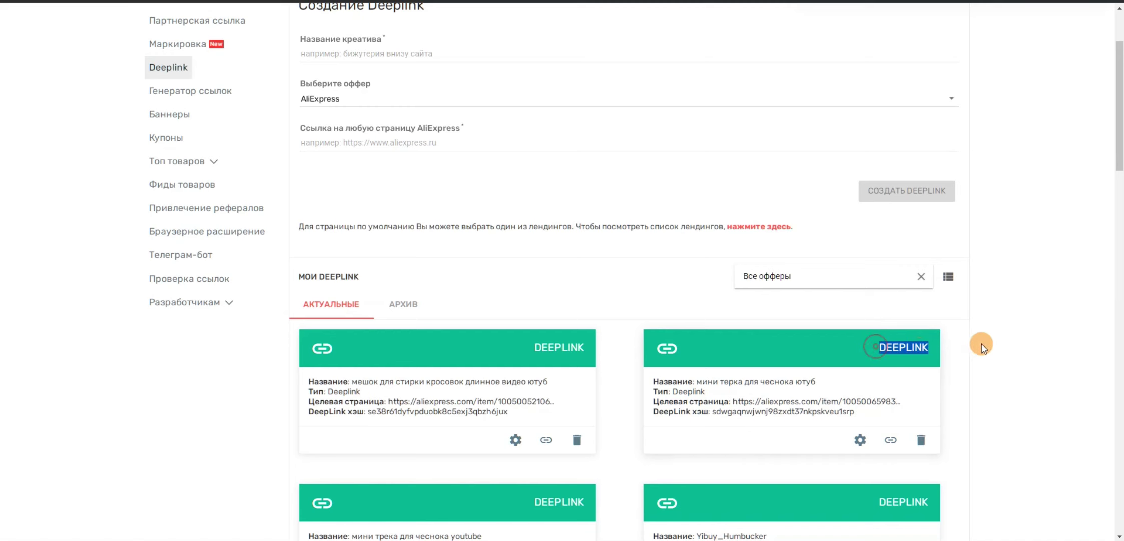
pyautogui.scroll(2, 817, 349)
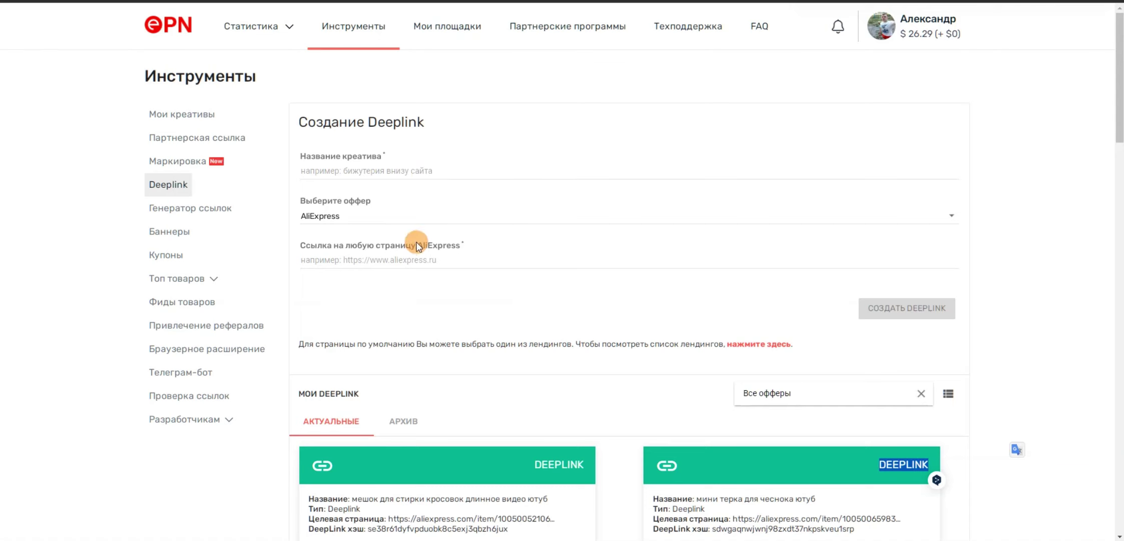
pyautogui.click(380, 171)
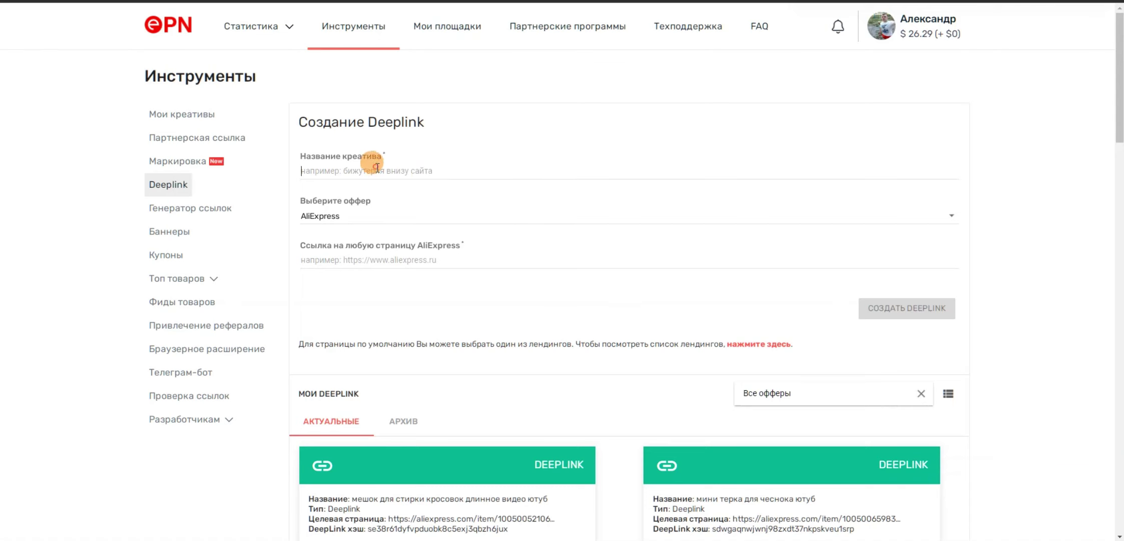
pyautogui.click(634, 220)
pyautogui.click(1083, 224)
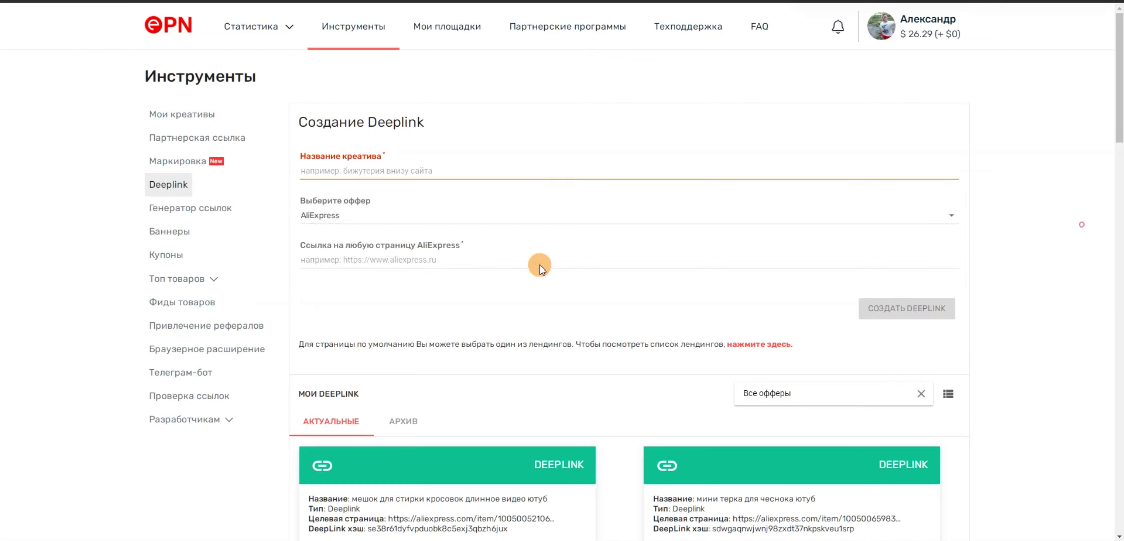
pyautogui.click(360, 260)
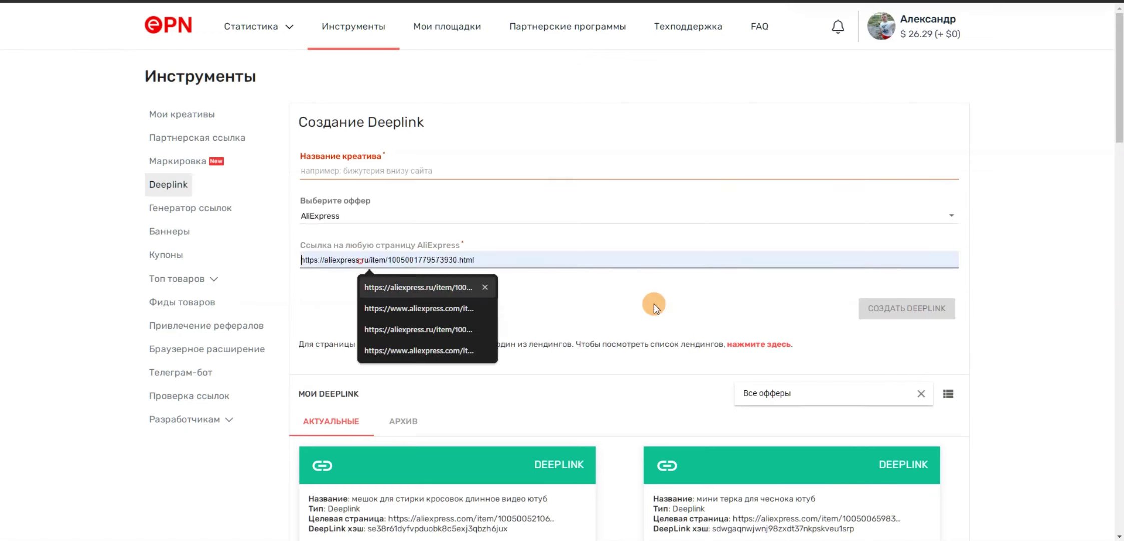
pyautogui.click(1096, 244)
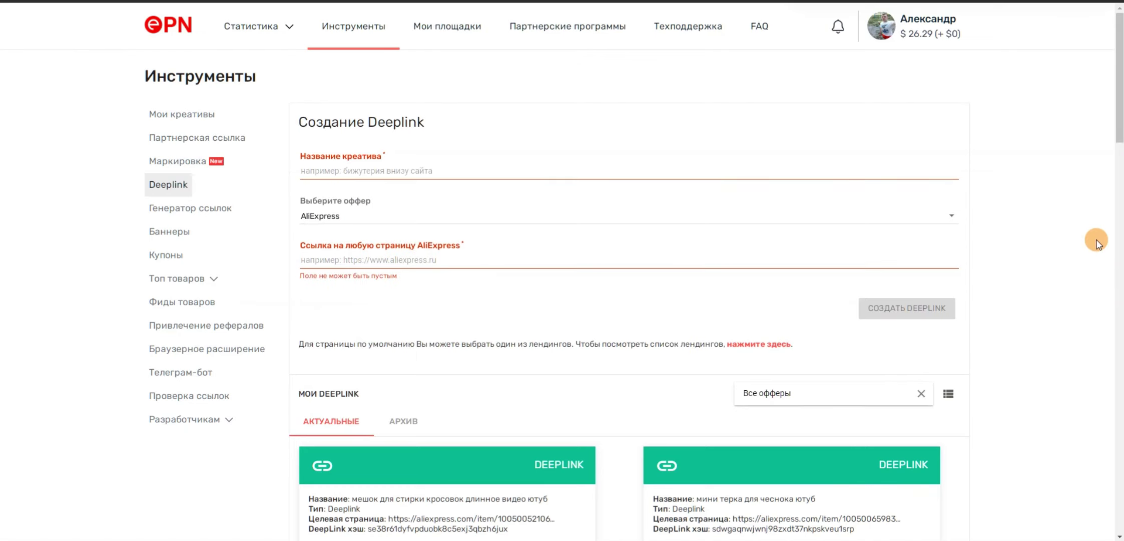
# Step: View the Генератор ссылок form, and open Баннеры to review the saved banners and the target page of "банер сверху алибаба блогспот2"
pyautogui.click(193, 208)
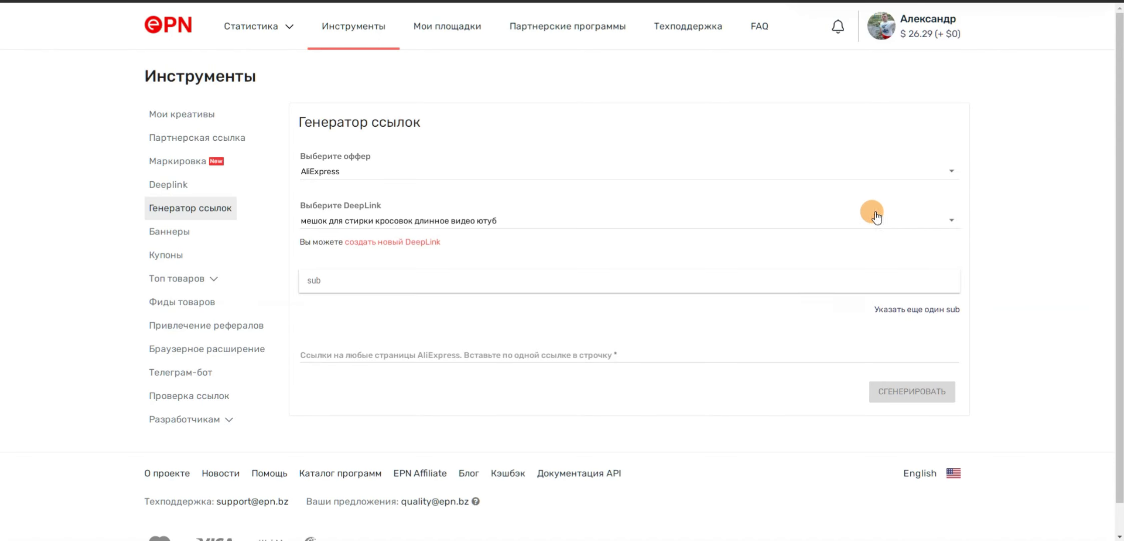
pyautogui.click(187, 239)
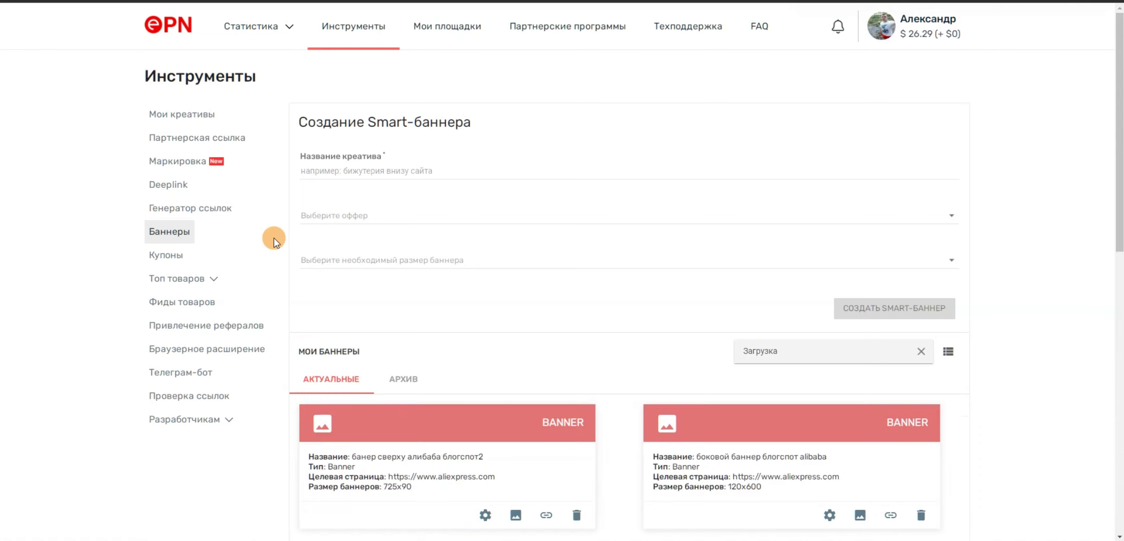
pyautogui.scroll(-1, 621, 223)
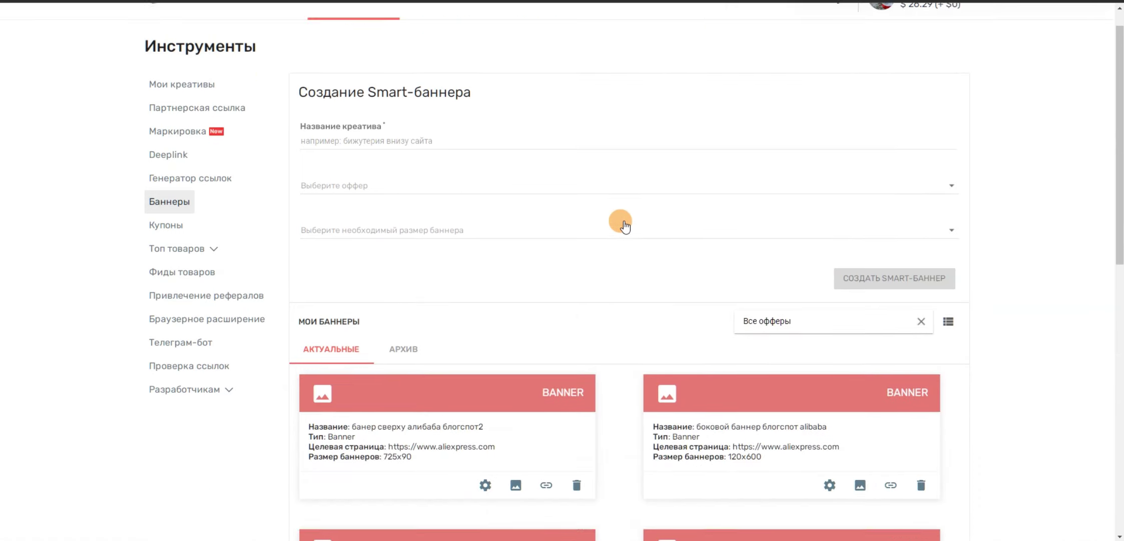
pyautogui.scroll(-2, 621, 223)
pyautogui.scroll(3, 571, 312)
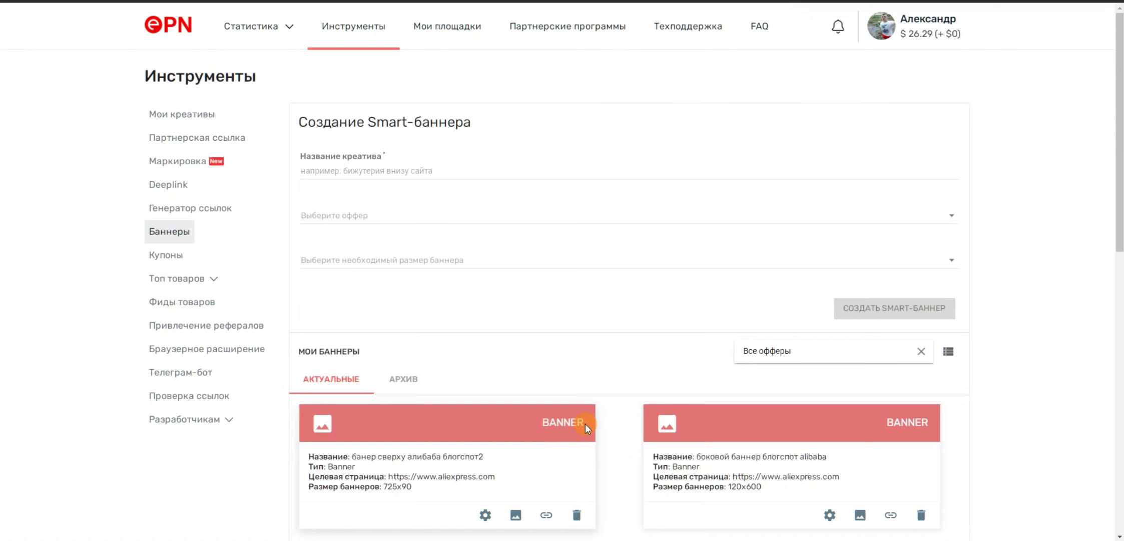
pyautogui.scroll(-1, 585, 424)
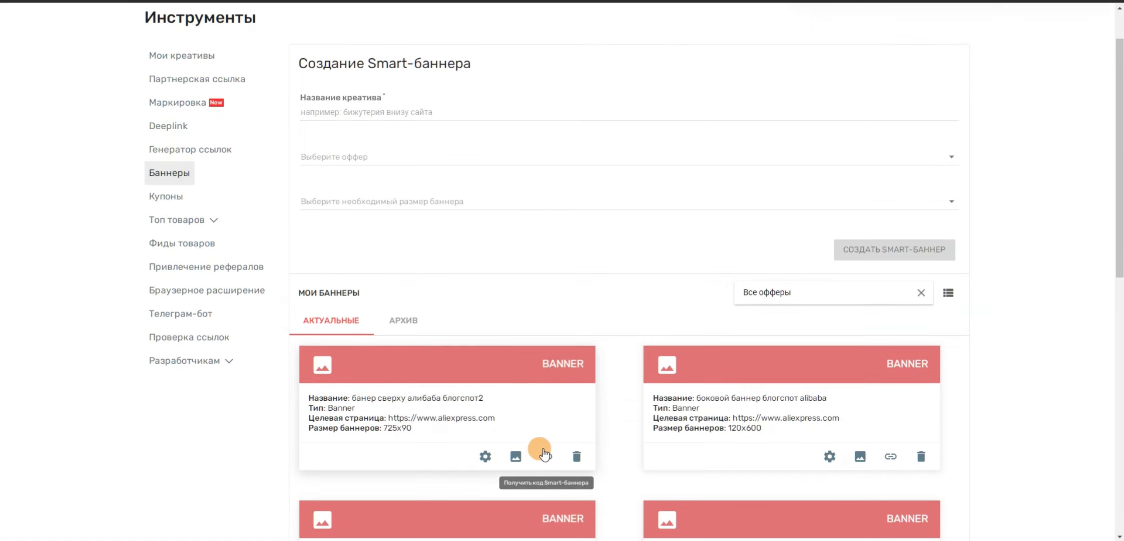
pyautogui.scroll(1, 544, 452)
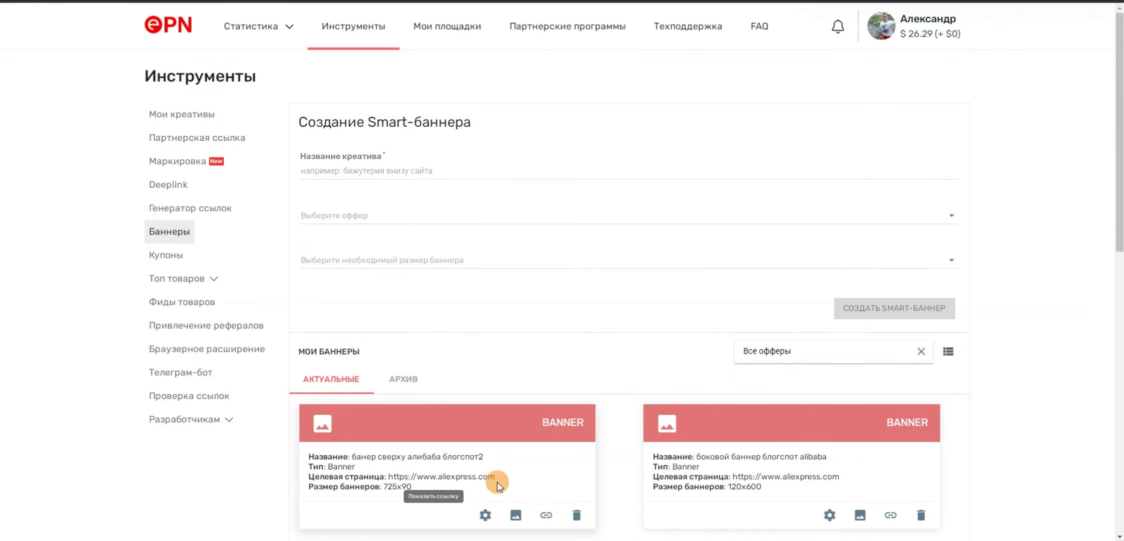
pyautogui.moveTo(497, 482); pyautogui.dragTo(379, 477)
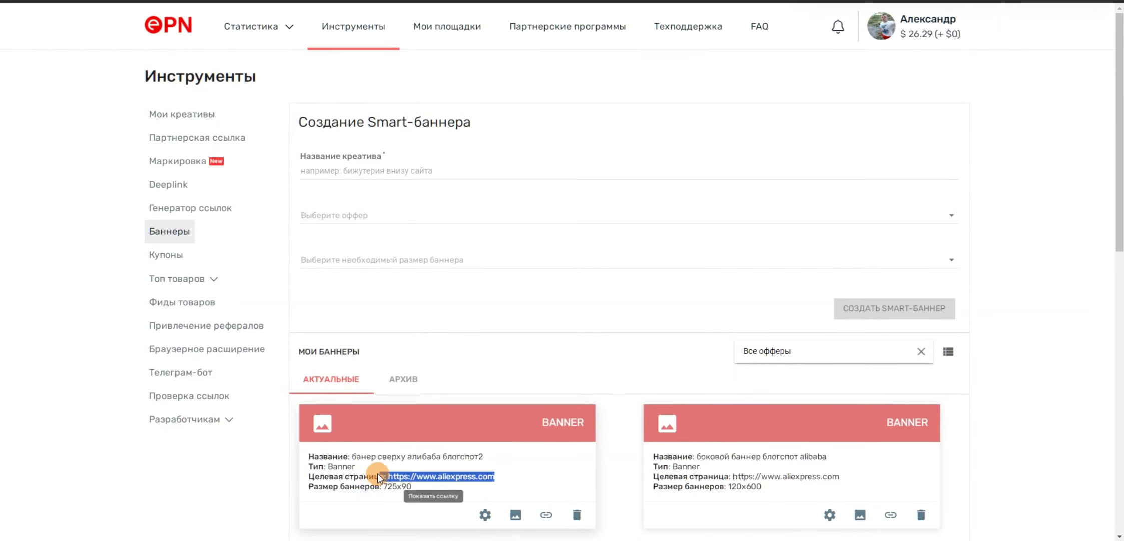
pyautogui.click(607, 381)
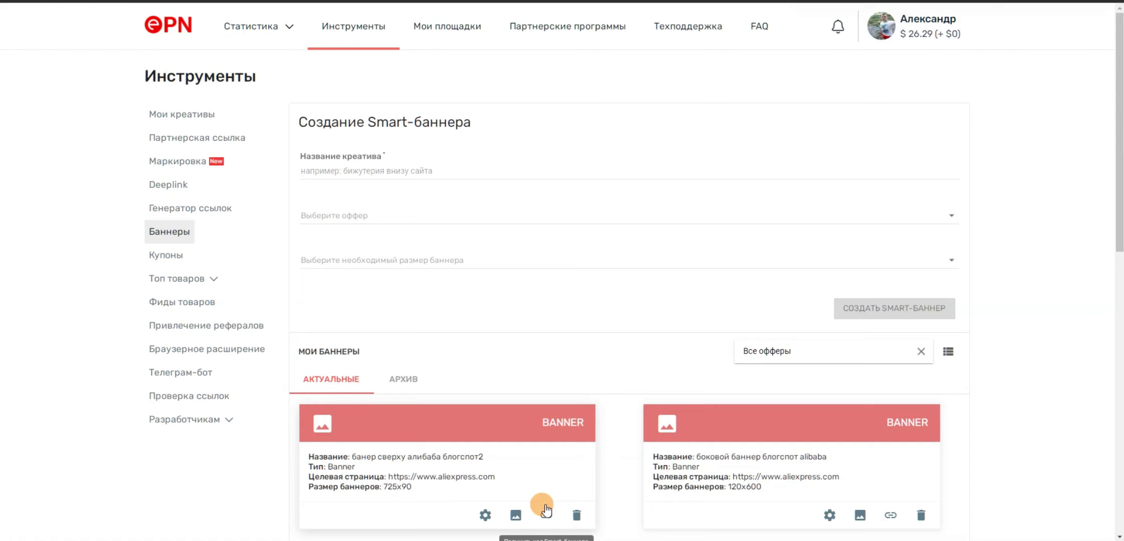
# Step: Preview the full banner image of the "банер сверху алибаба блогспот2" creative and close the preview
pyautogui.click(516, 513)
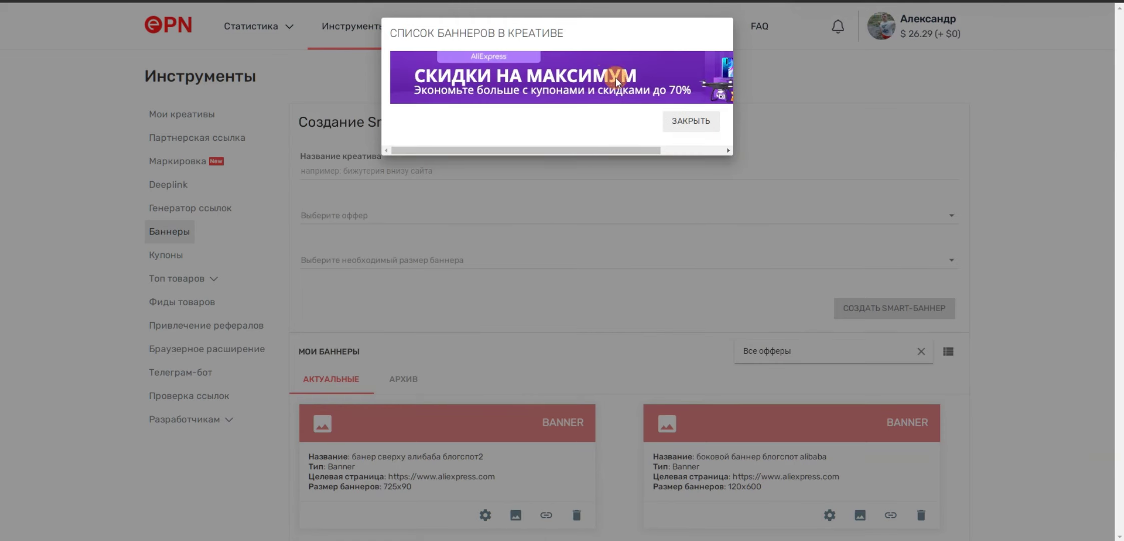
pyautogui.moveTo(551, 152); pyautogui.dragTo(489, 305)
pyautogui.click(489, 304)
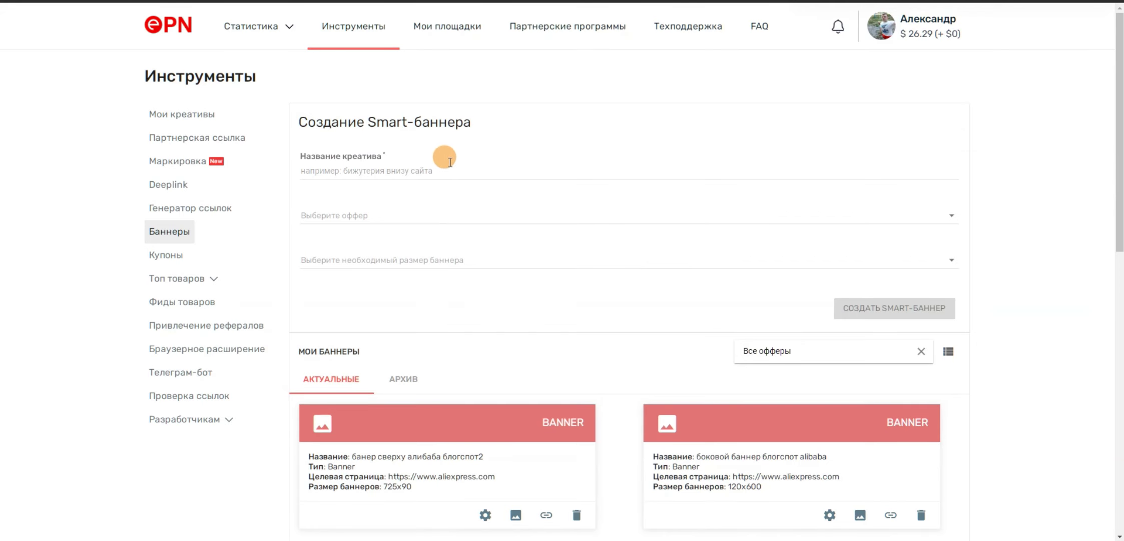
# Step: Examine the Smart-баннер creation form's creative name field and browse its list of available offers without choosing one
pyautogui.click(352, 160)
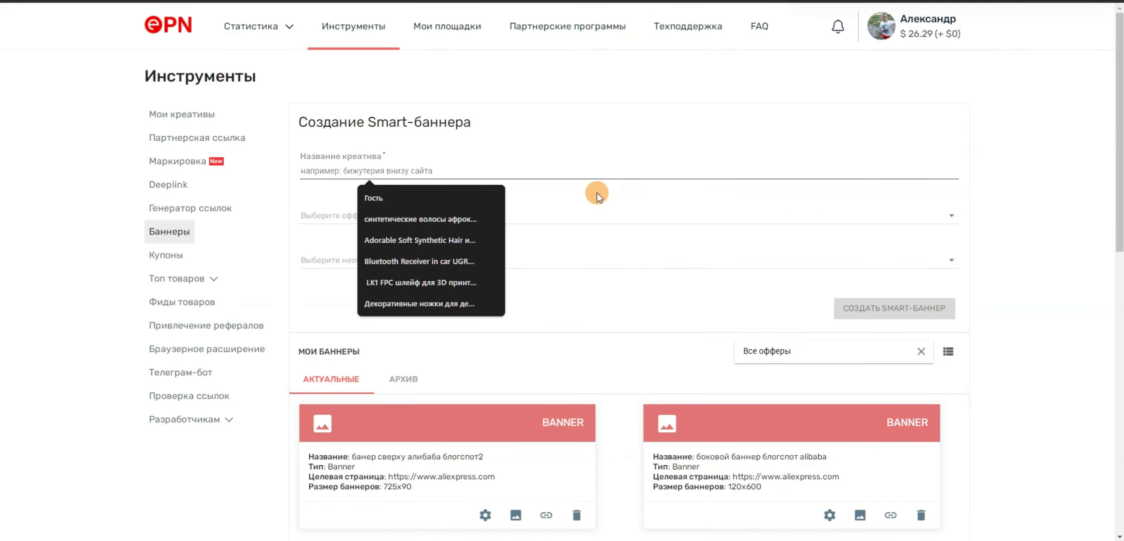
pyautogui.press('Escape')
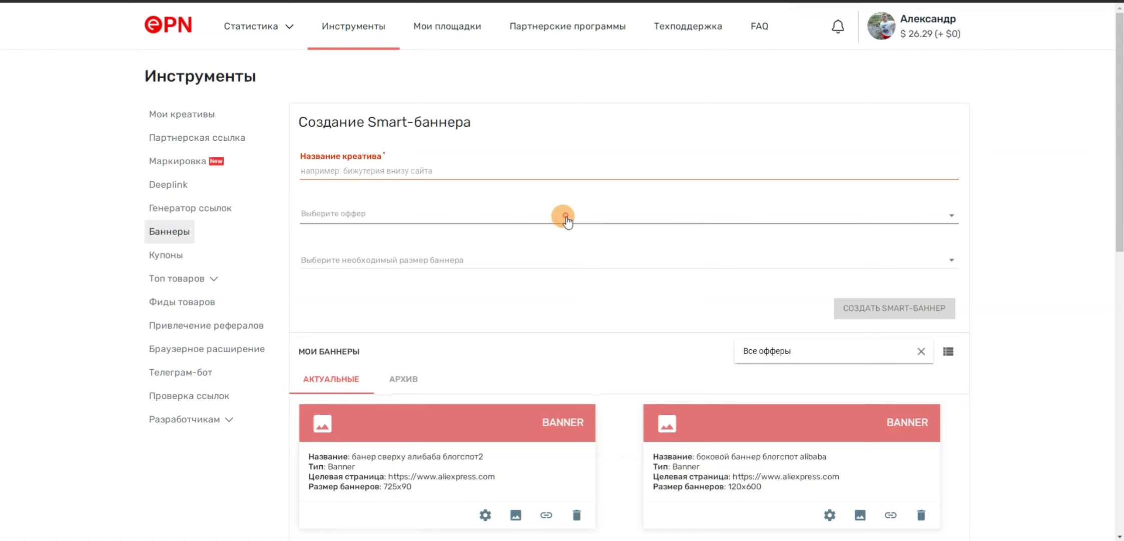
pyautogui.click(566, 219)
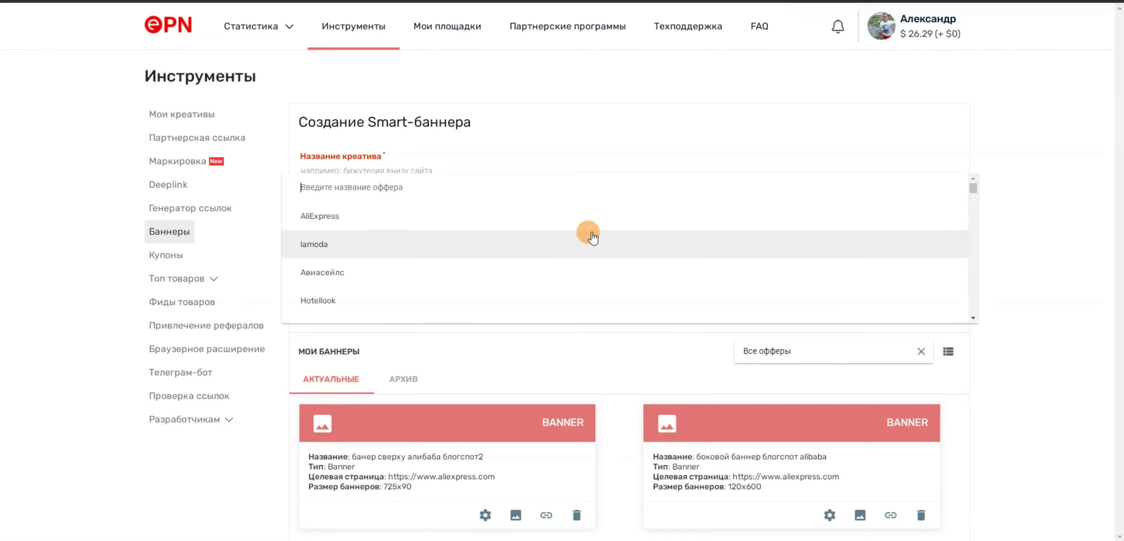
pyautogui.scroll(-3, 513, 257)
pyautogui.scroll(-10, 515, 258)
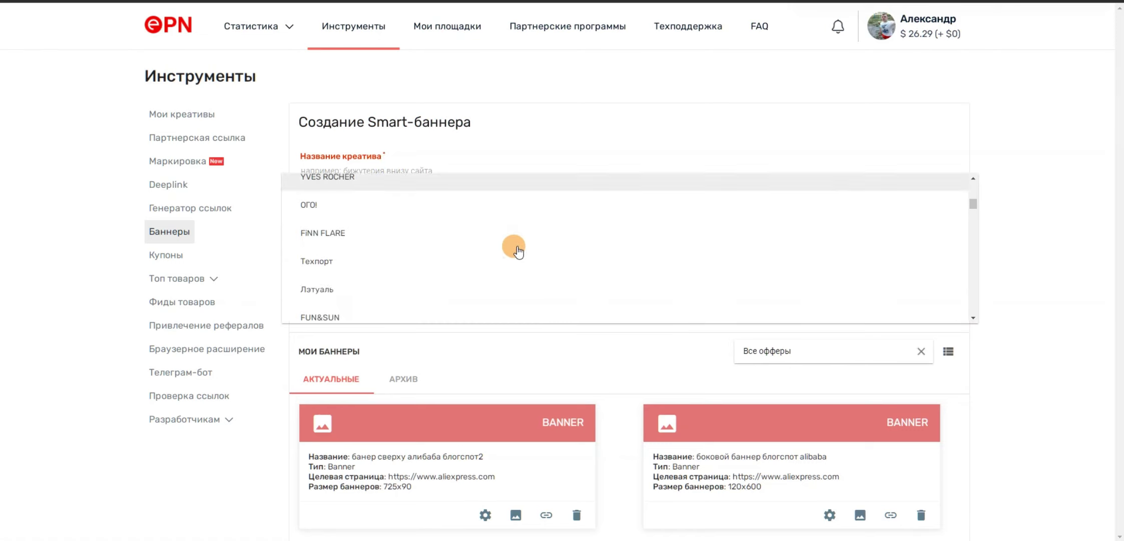
pyautogui.scroll(-10, 516, 245)
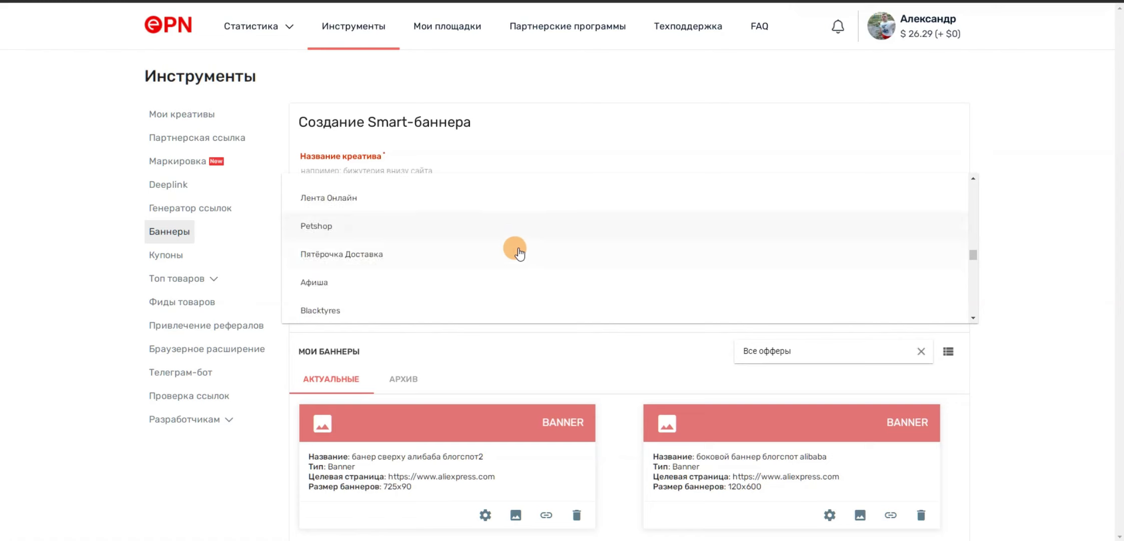
pyautogui.scroll(-2, 936, 281)
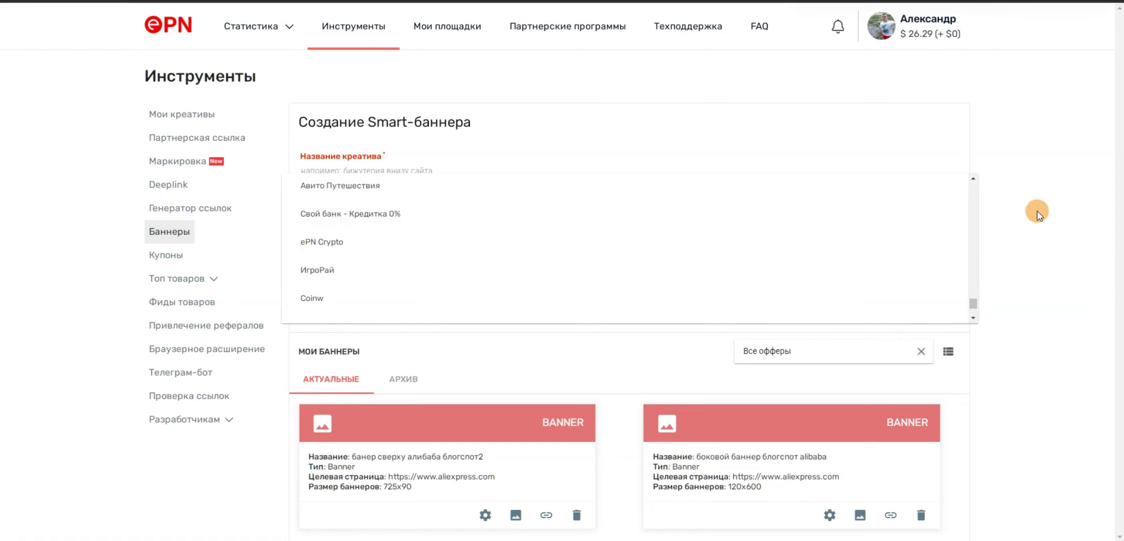
pyautogui.click(1037, 210)
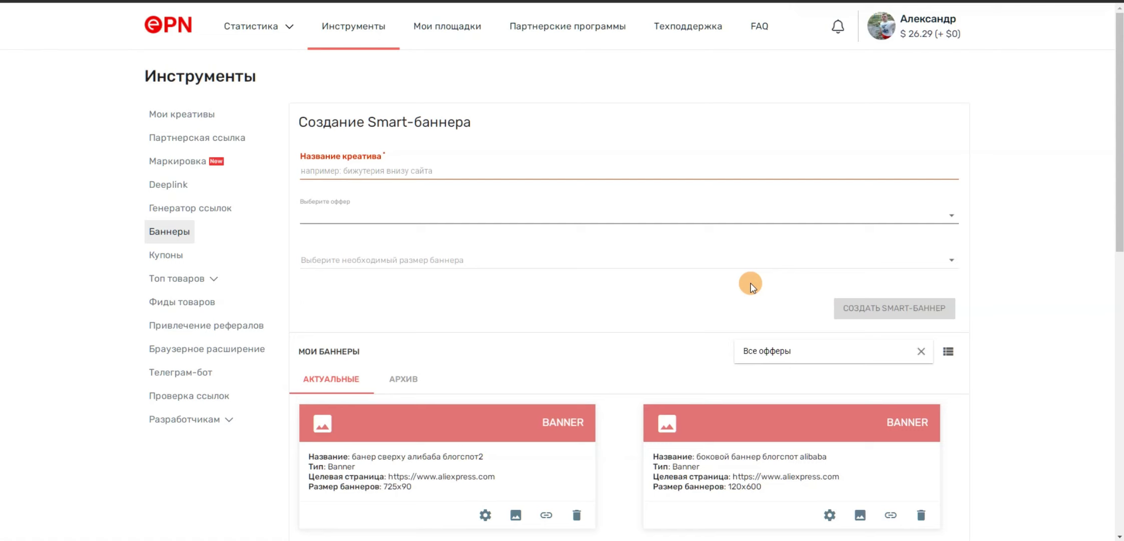
# Step: Browse the list of available banner sizes in the Smart-баннер creation form without choosing one
pyautogui.click(954, 259)
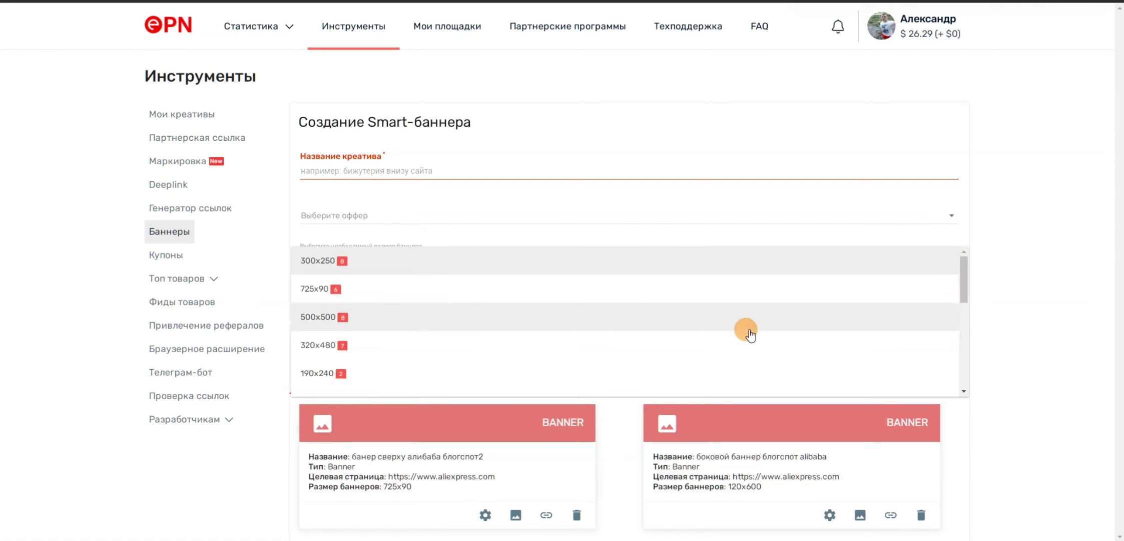
pyautogui.scroll(-5, 493, 320)
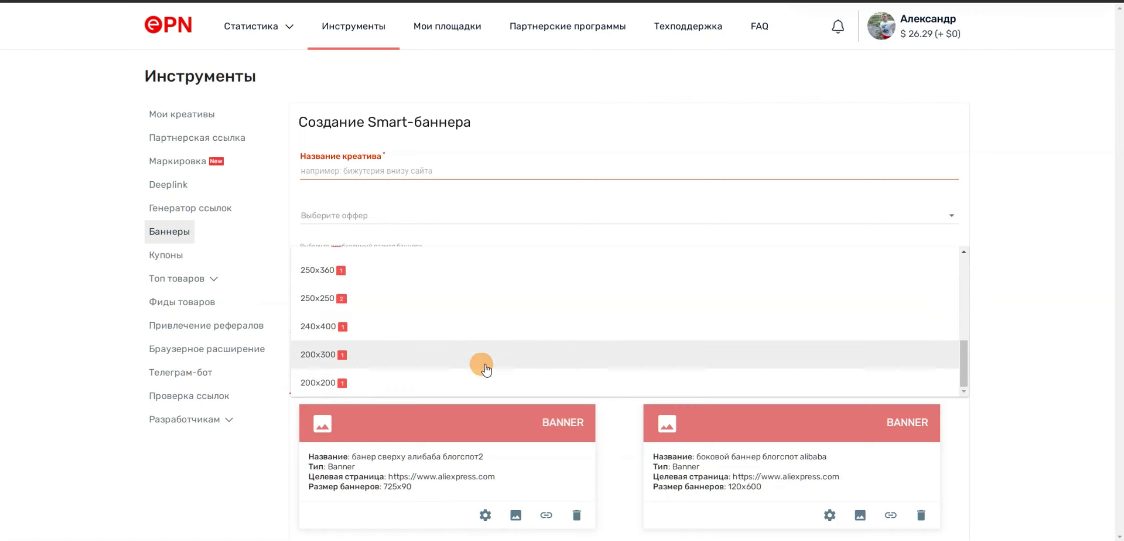
pyautogui.scroll(4, 474, 352)
pyautogui.scroll(1, 479, 350)
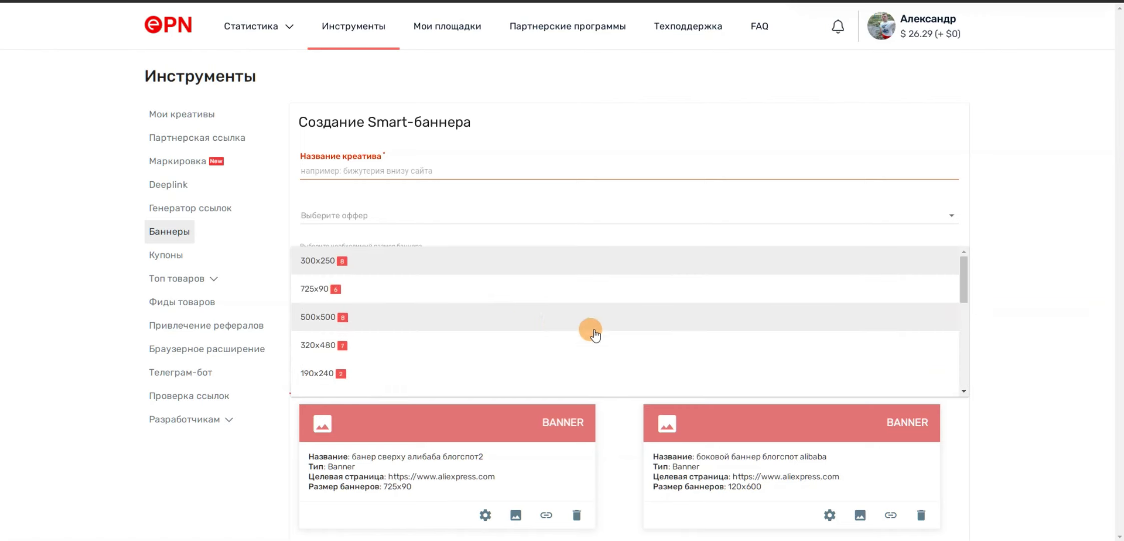
pyautogui.click(1024, 251)
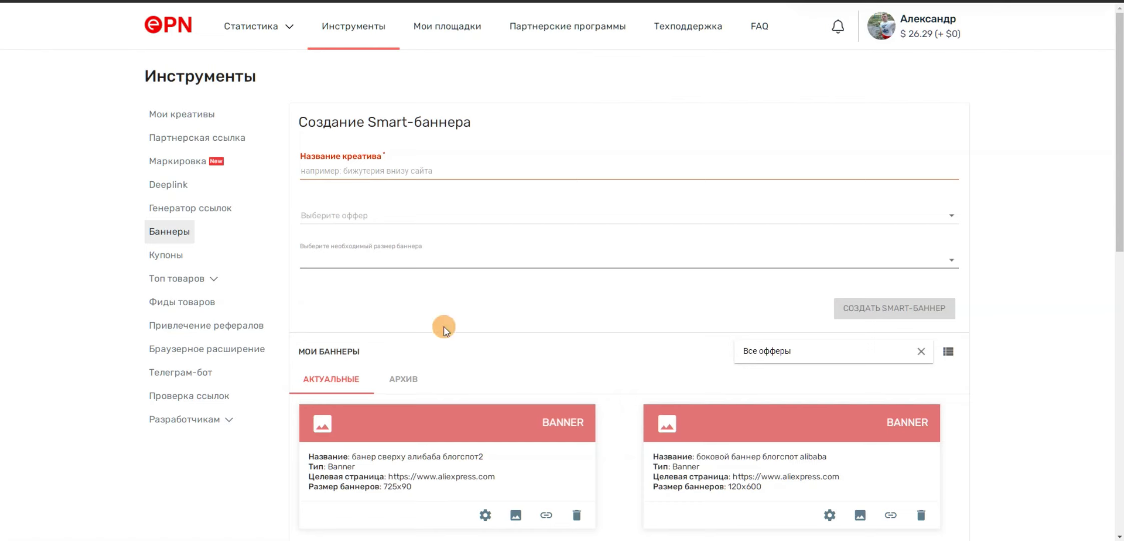
pyautogui.click(890, 309)
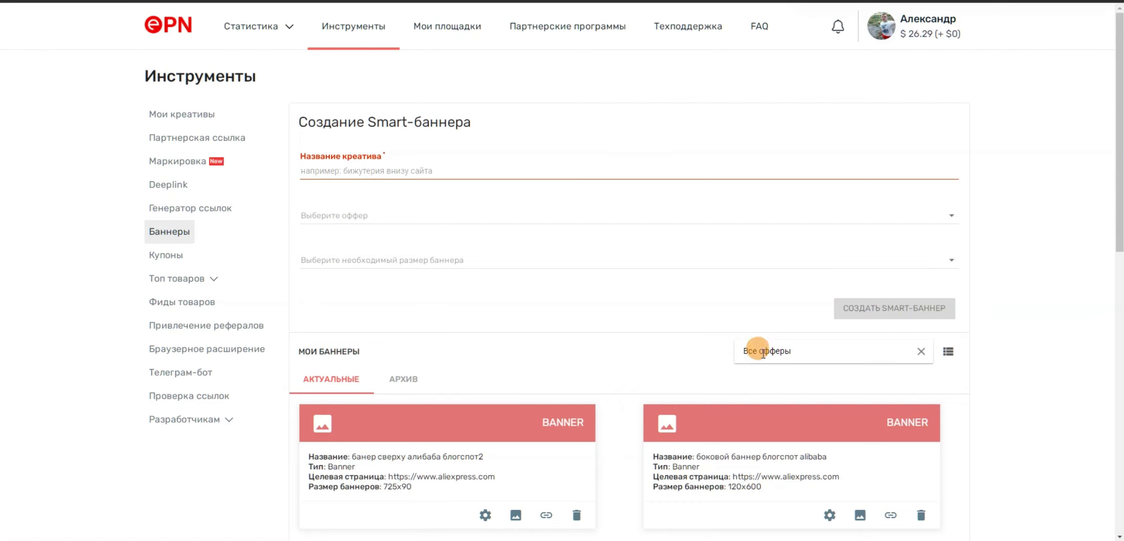
# Step: Preview the banner lists of the "боковой баннер блогспот alibaba" and "банер сверху алибаба блогспот1" creatives, closing each preview
pyautogui.scroll(-1, 736, 381)
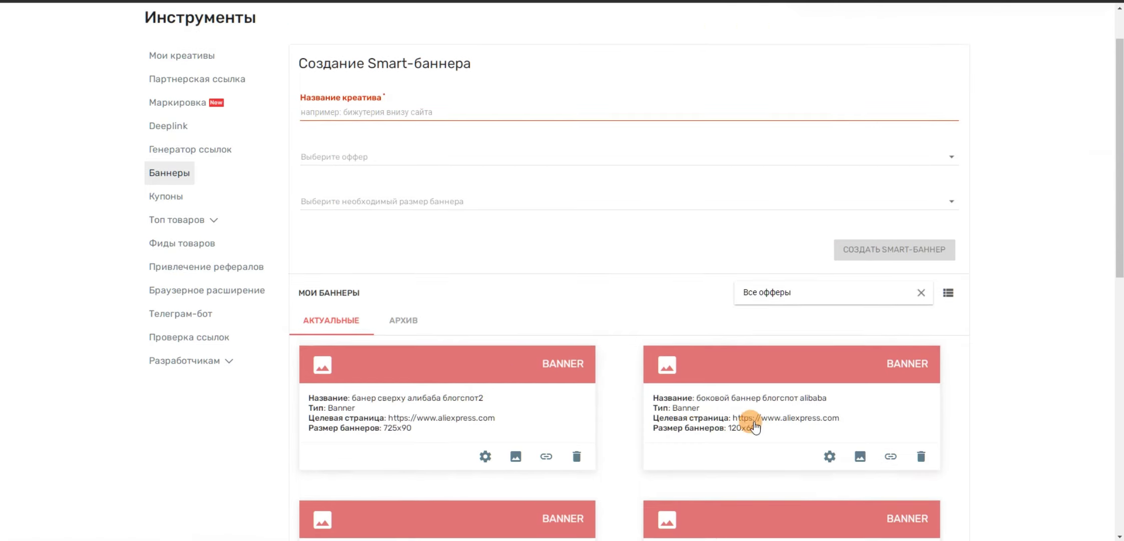
pyautogui.click(859, 457)
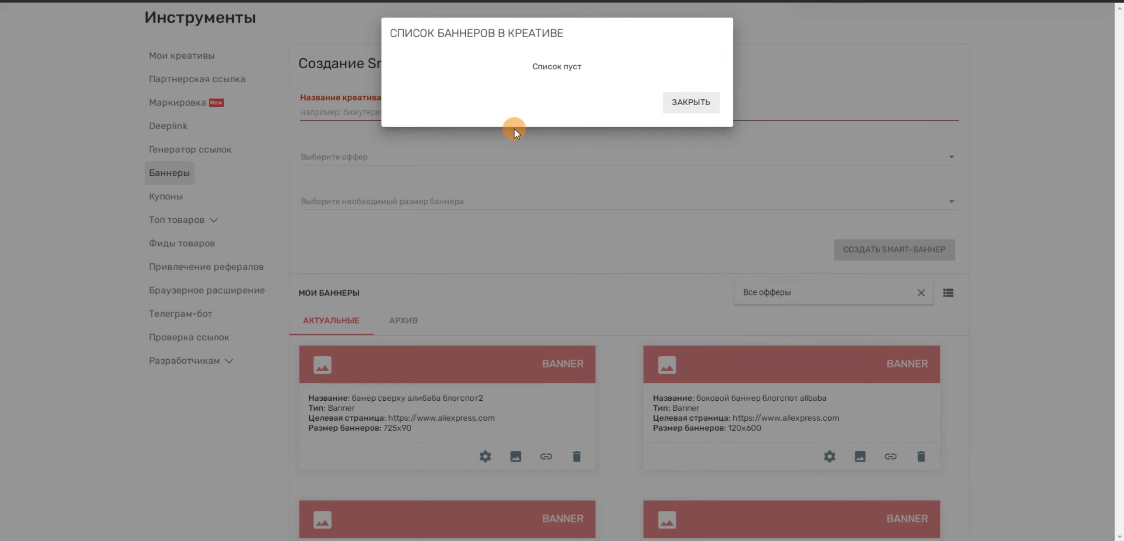
pyautogui.click(722, 102)
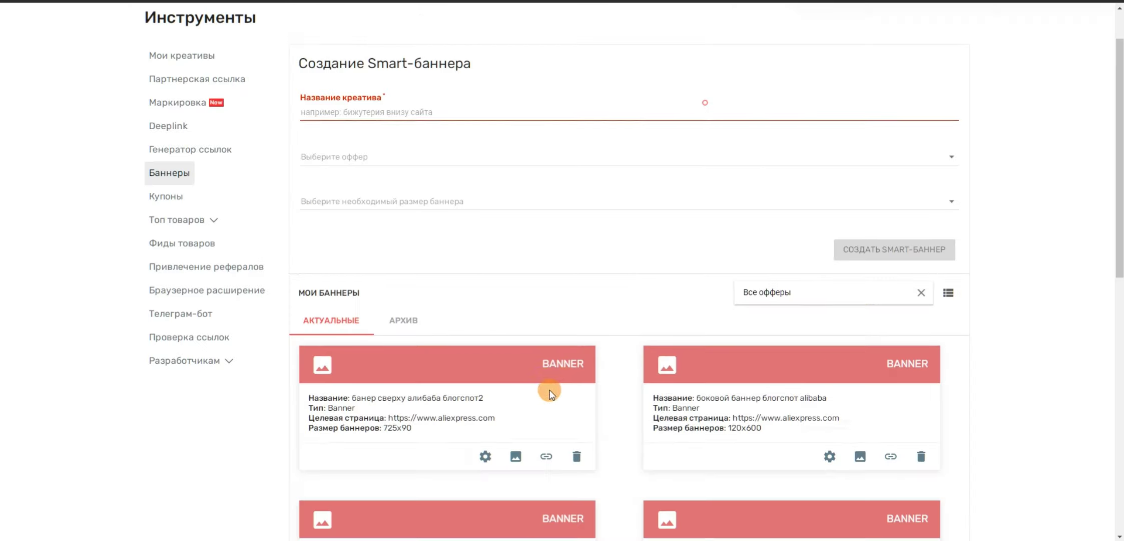
pyautogui.scroll(-2, 495, 458)
pyautogui.click(507, 496)
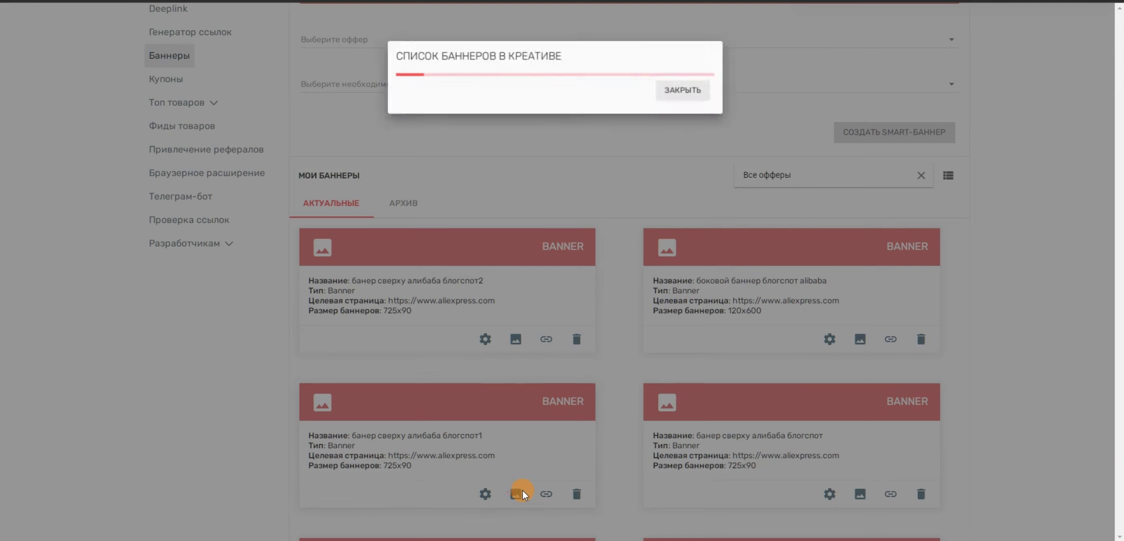
pyautogui.moveTo(537, 150); pyautogui.dragTo(309, 193)
pyautogui.click(308, 193)
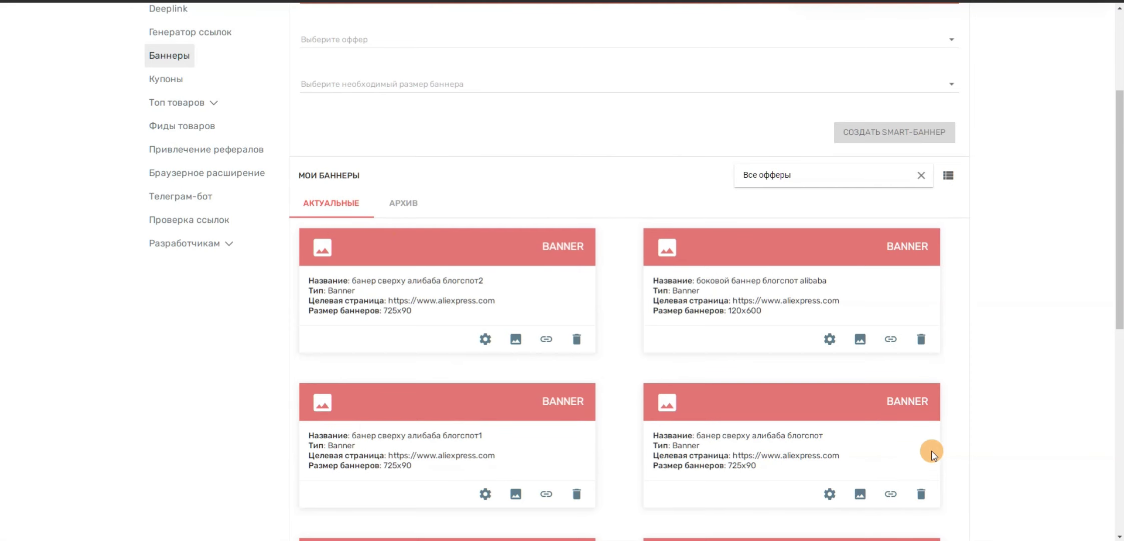
# Step: Preview the full width of the "банер сверху алибаба блогспот" creative's banner image and close the preview
pyautogui.click(861, 495)
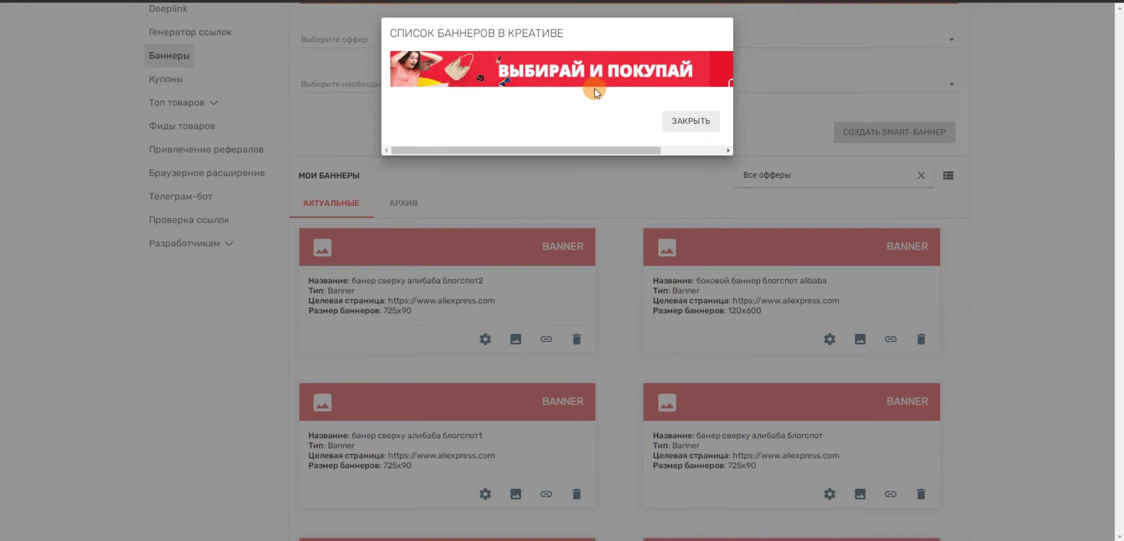
pyautogui.moveTo(594, 150); pyautogui.dragTo(682, 151)
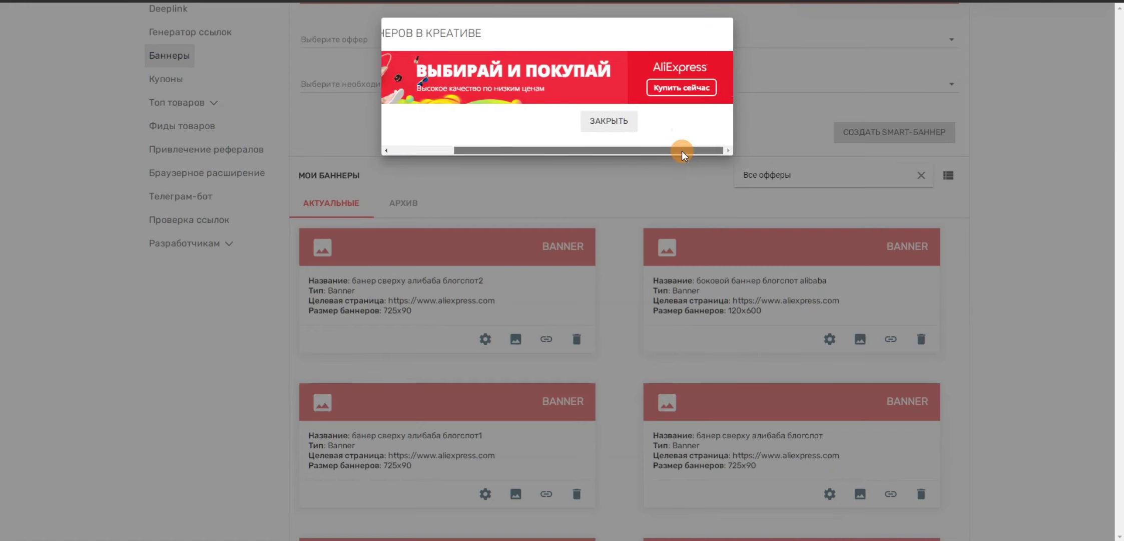
pyautogui.click(608, 192)
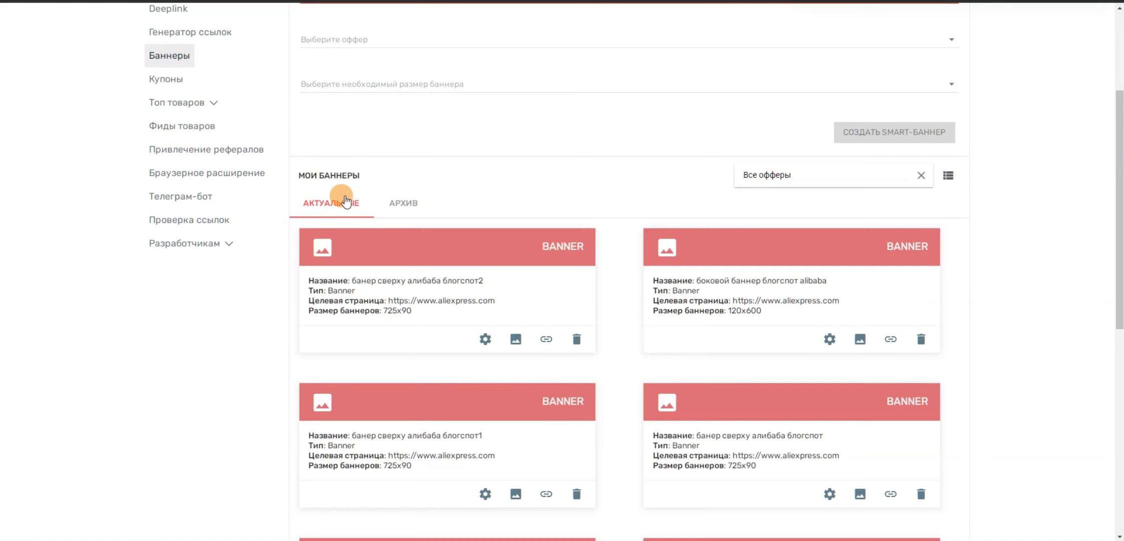
pyautogui.scroll(4, 360, 182)
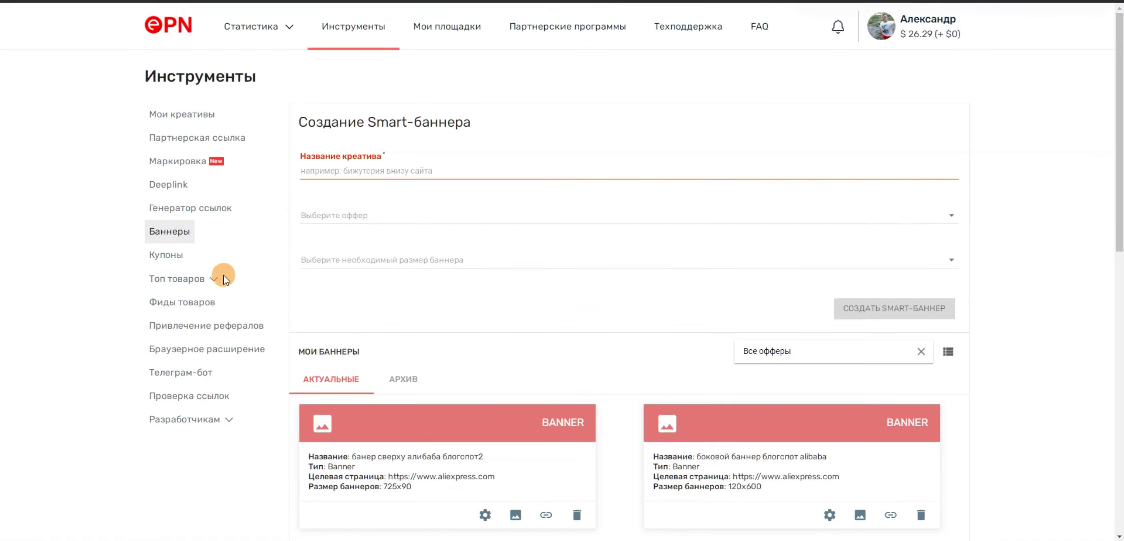
# Step: Open Купоны and look through the promo code offers from the listed stores
pyautogui.click(170, 256)
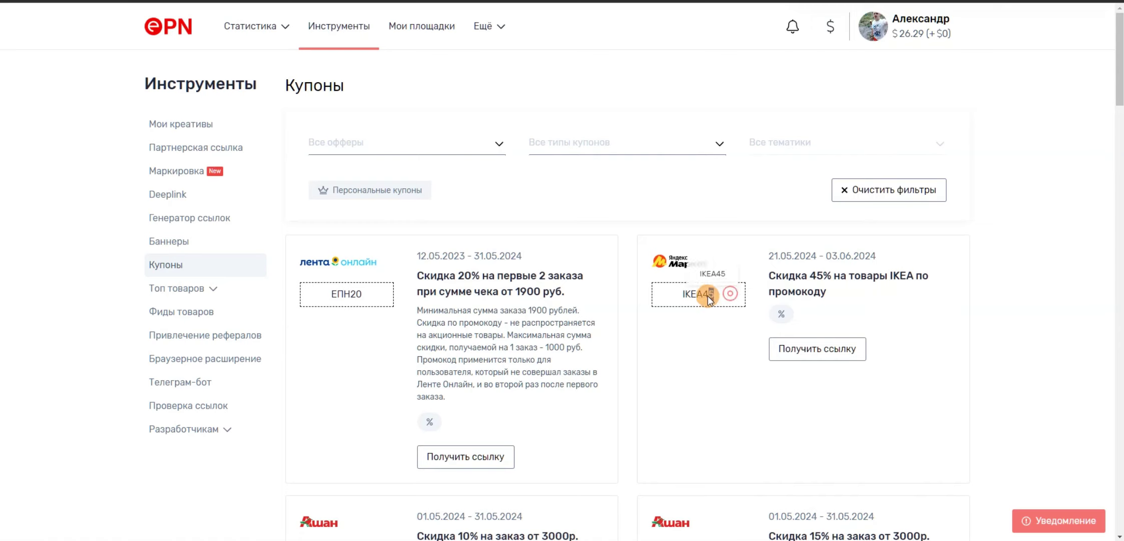
pyautogui.click(982, 299)
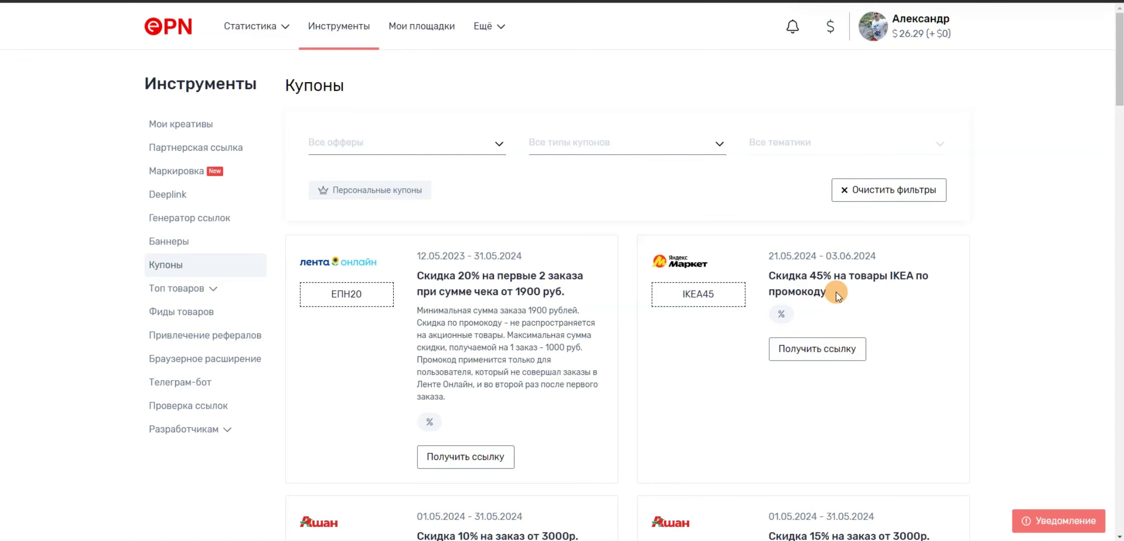
pyautogui.scroll(-5, 836, 292)
pyautogui.scroll(-8, 693, 291)
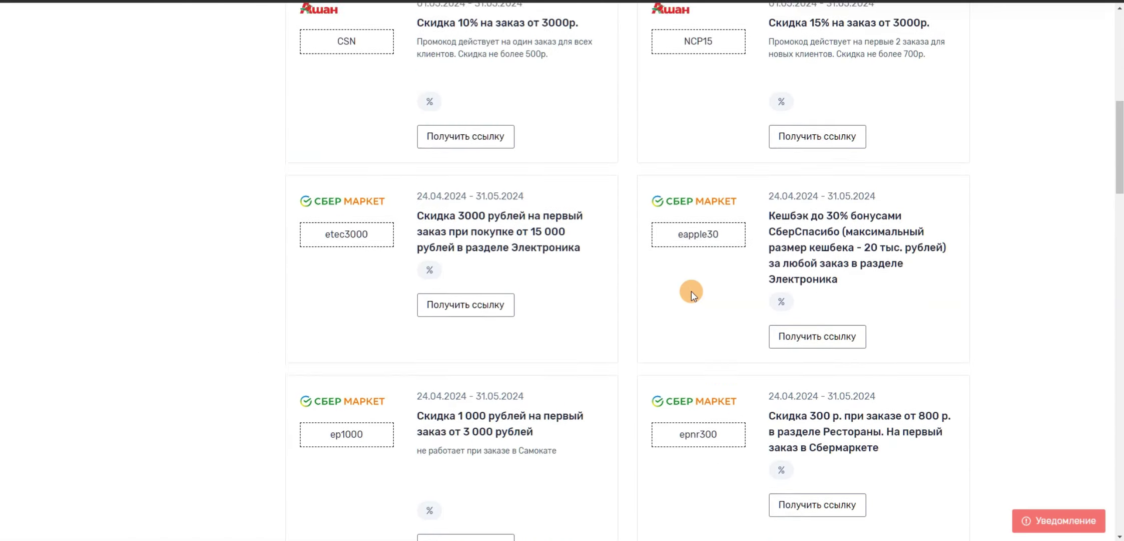
pyautogui.scroll(-2, 617, 330)
pyautogui.scroll(-5, 617, 331)
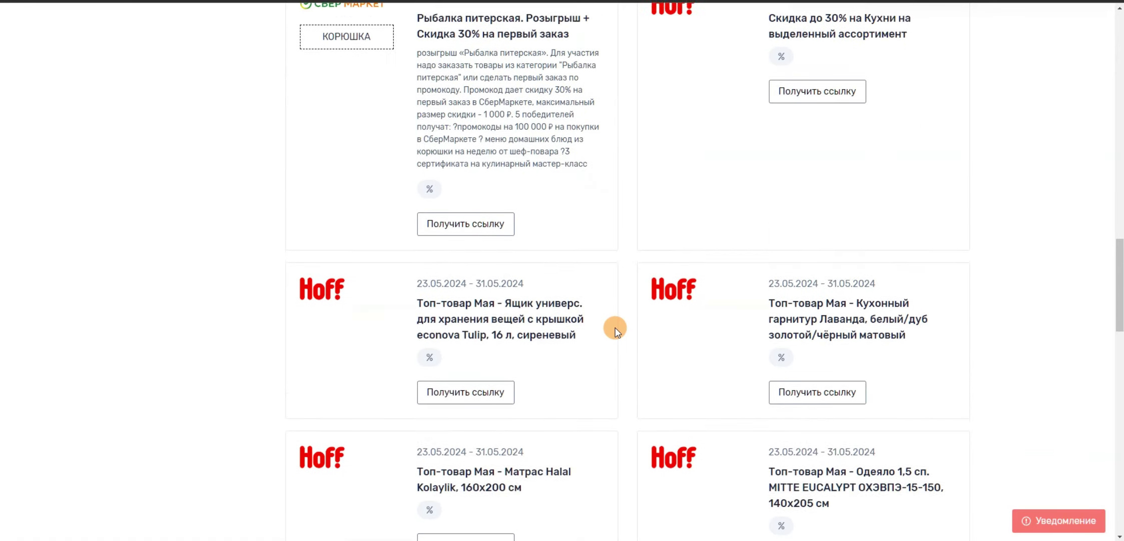
pyautogui.scroll(18, 617, 331)
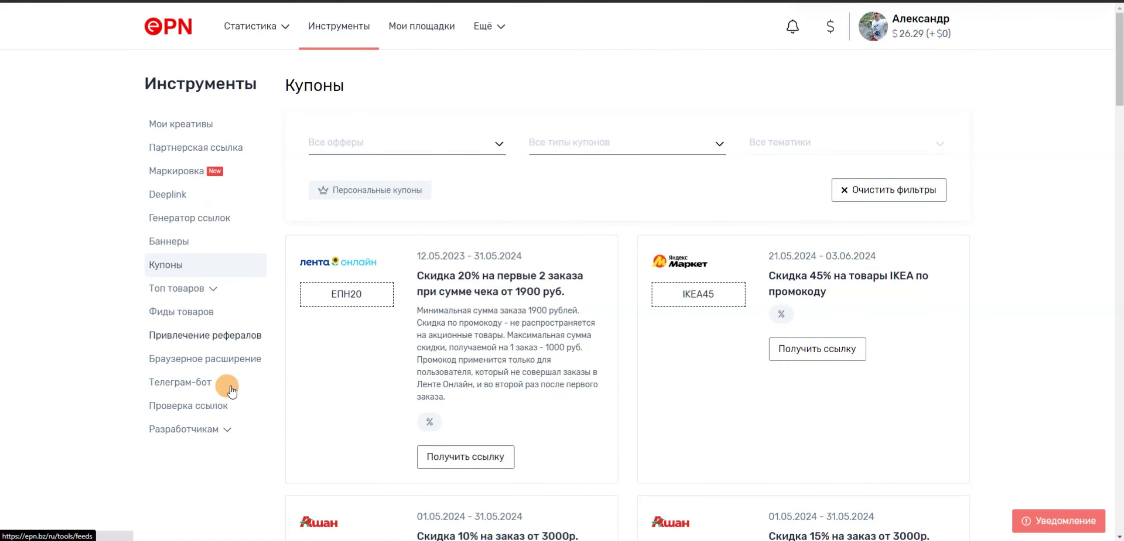
# Step: Open the Aliexpress page of Топ товаров to view its top products table
pyautogui.click(201, 289)
pyautogui.click(206, 311)
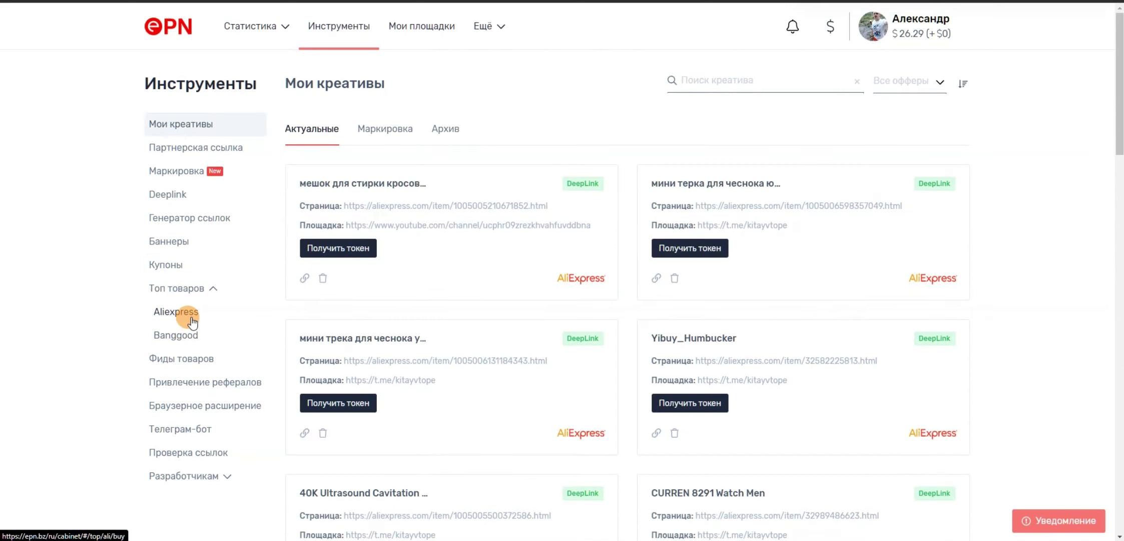
pyautogui.click(178, 314)
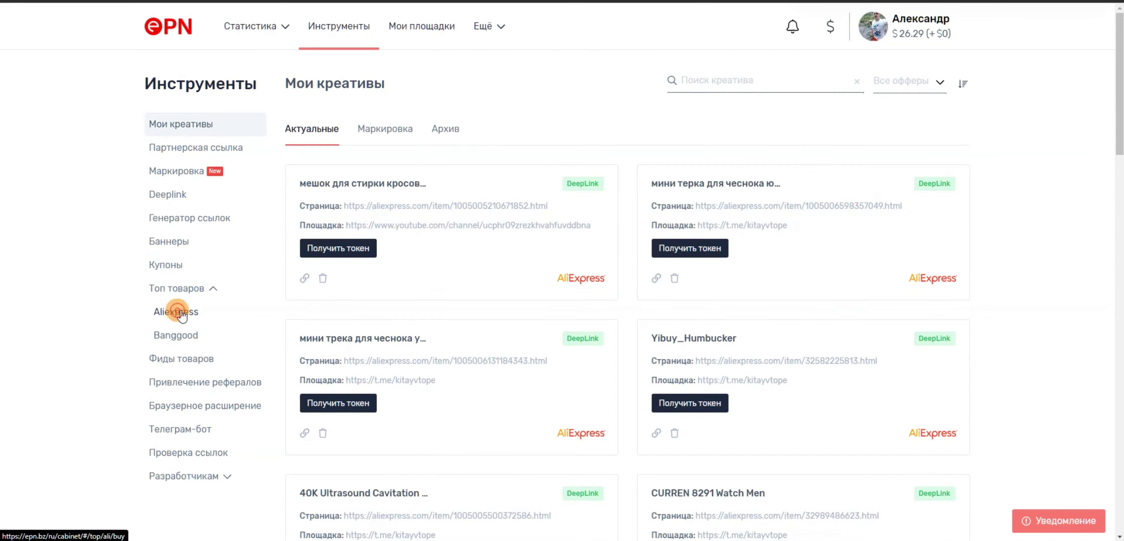
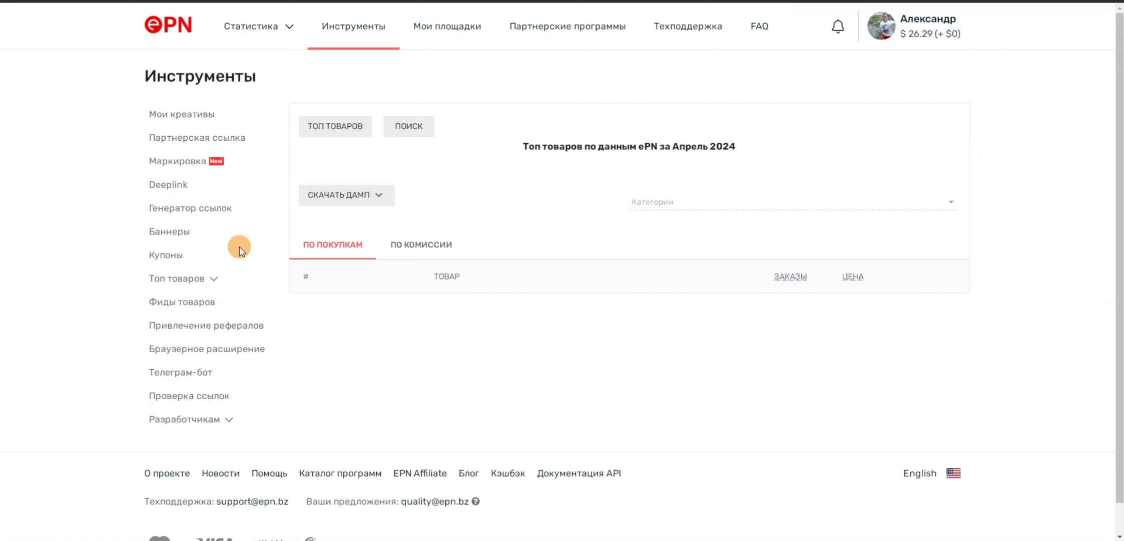
# Step: Open Фиды товаров and read the description of what product feed exports are intended for
pyautogui.click(211, 311)
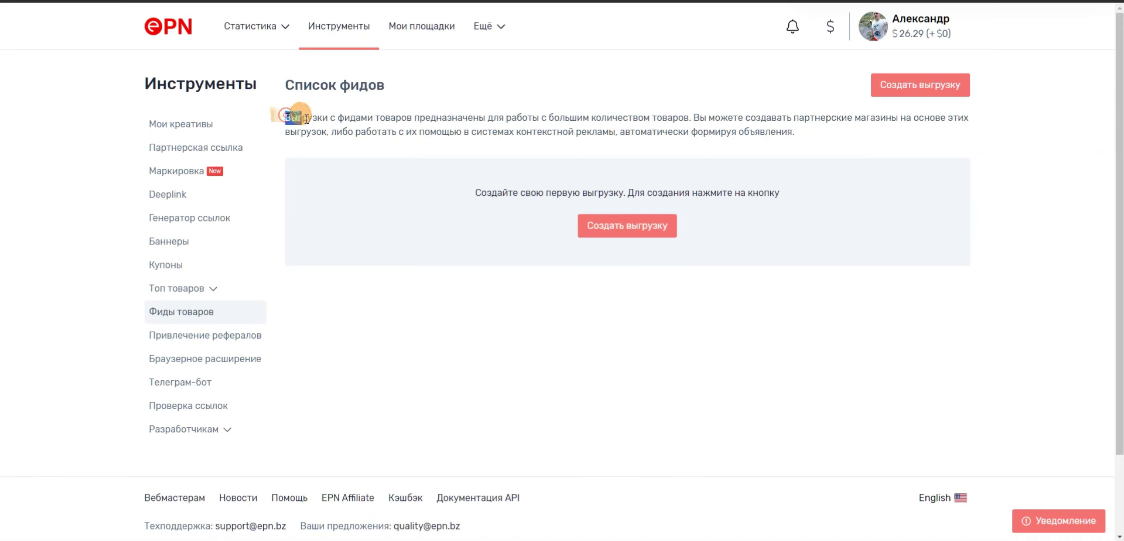
pyautogui.moveTo(270, 113); pyautogui.dragTo(901, 138)
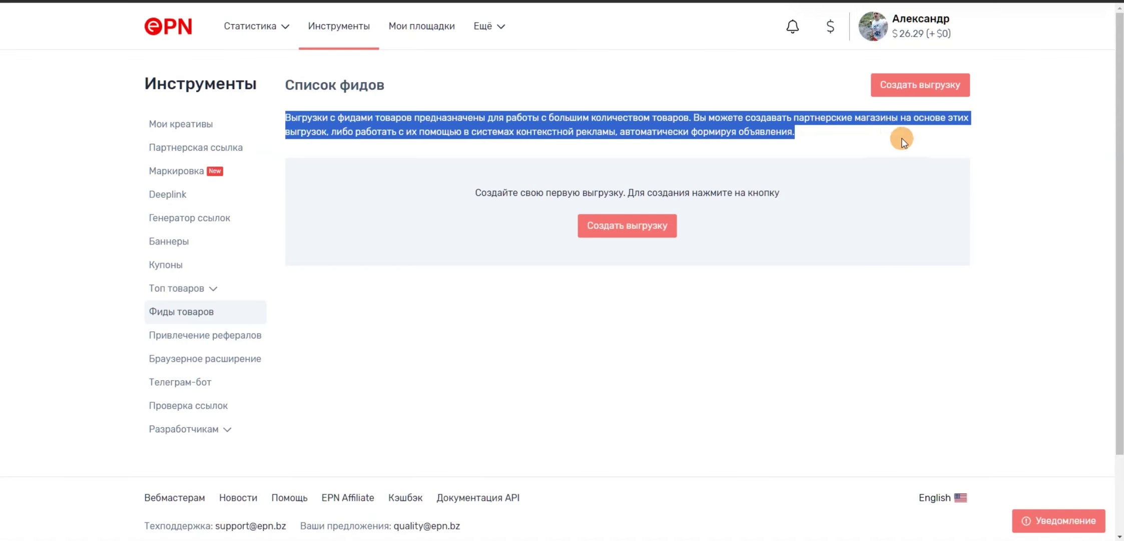
pyautogui.click(944, 146)
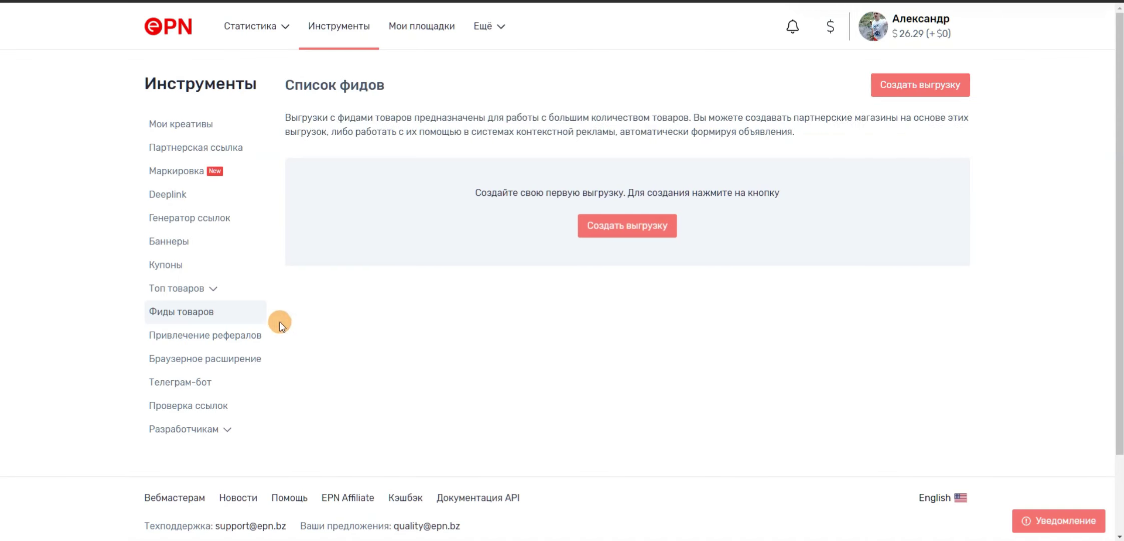
# Step: Open Привлечение рефералов and examine the ePN Standard program's income percentage and reward period beside the ePN Affiliate card
pyautogui.click(216, 341)
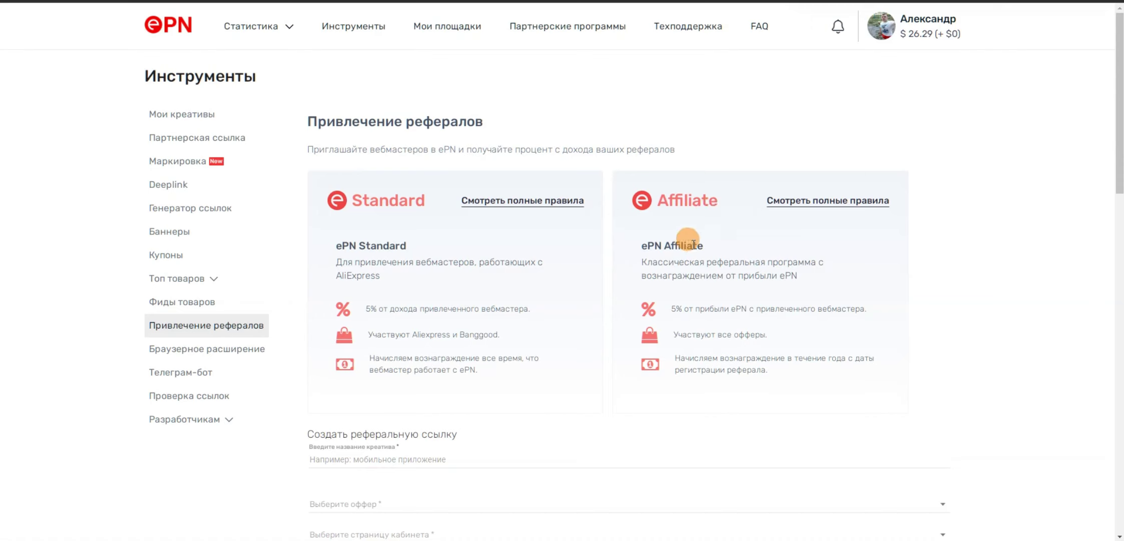
pyautogui.moveTo(641, 244); pyautogui.dragTo(712, 264)
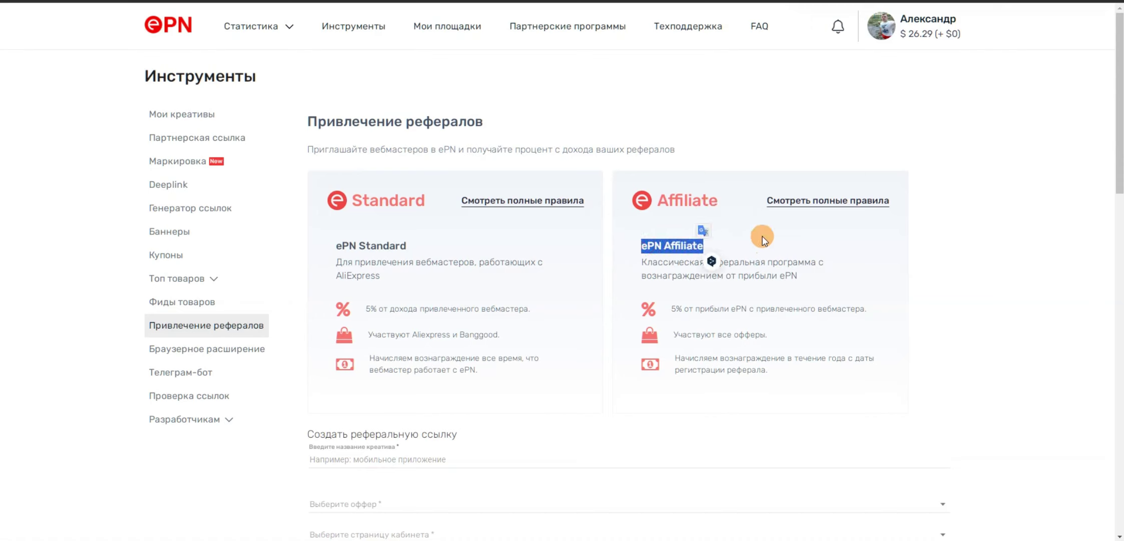
pyautogui.click(781, 235)
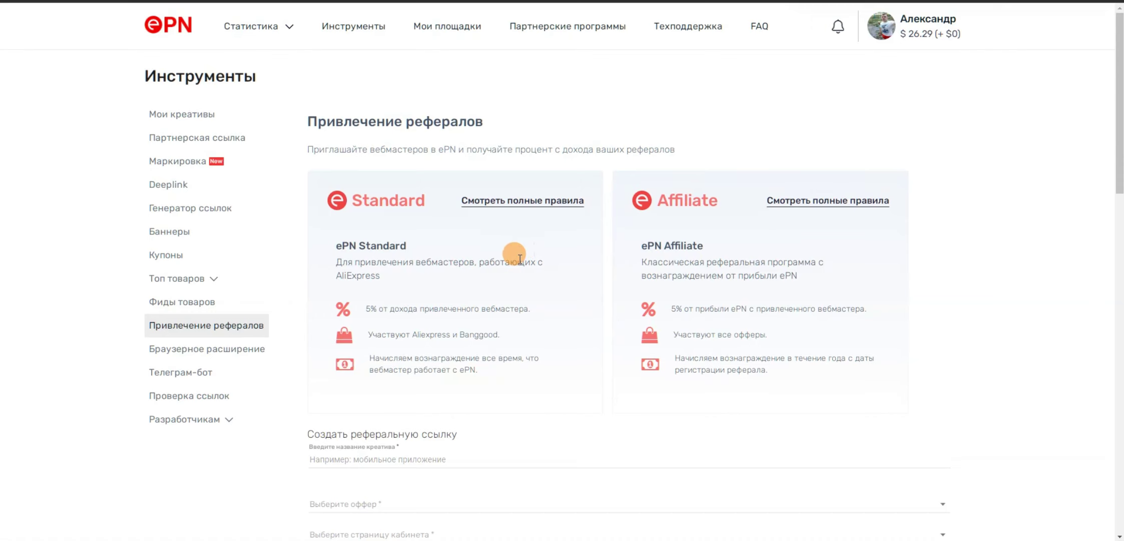
pyautogui.moveTo(370, 311); pyautogui.dragTo(529, 314)
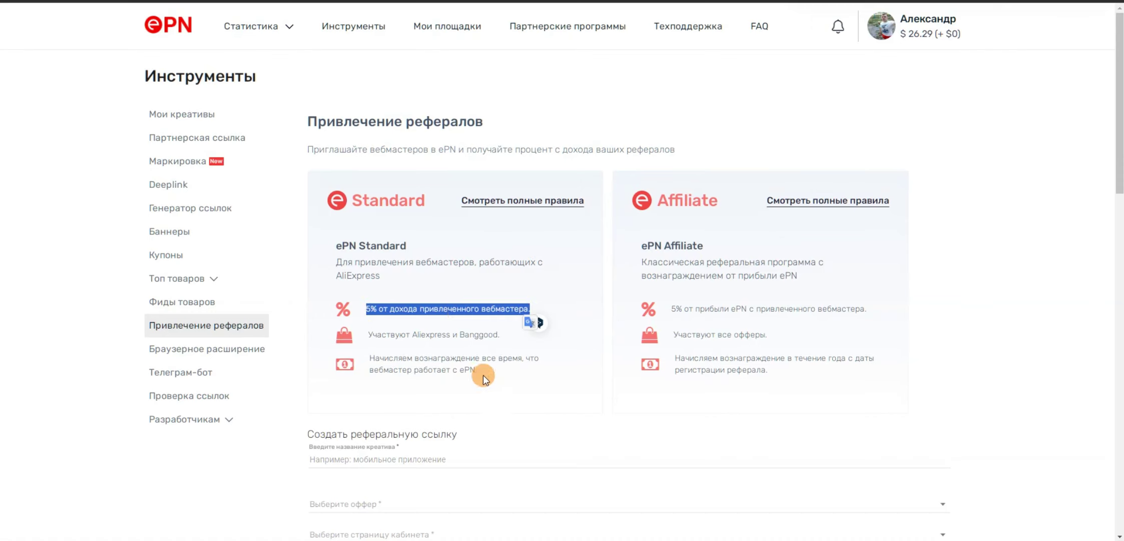
pyautogui.moveTo(368, 357); pyautogui.dragTo(454, 360)
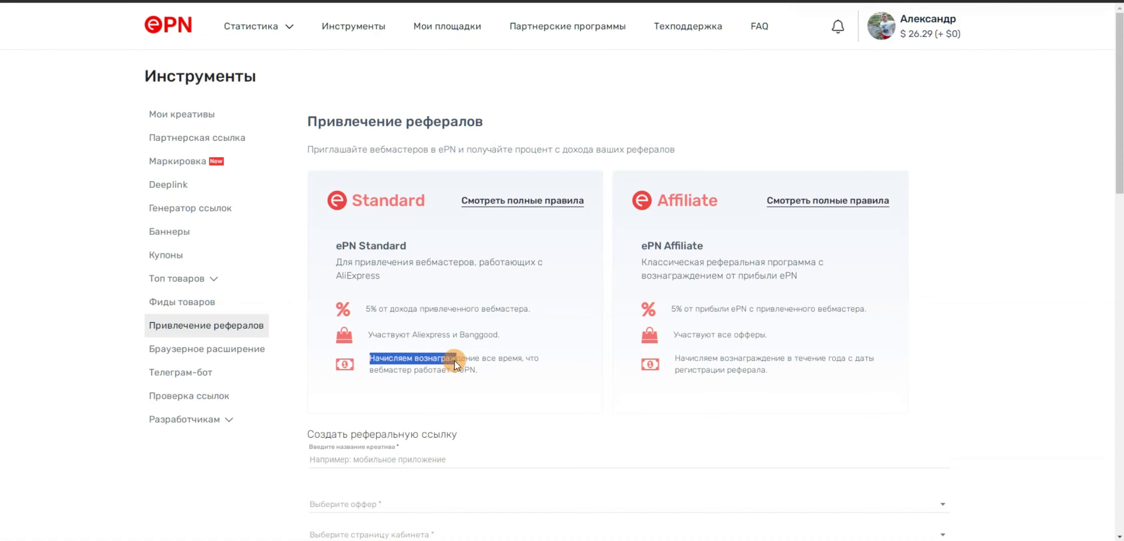
pyautogui.moveTo(540, 360); pyautogui.dragTo(482, 375)
pyautogui.click(507, 373)
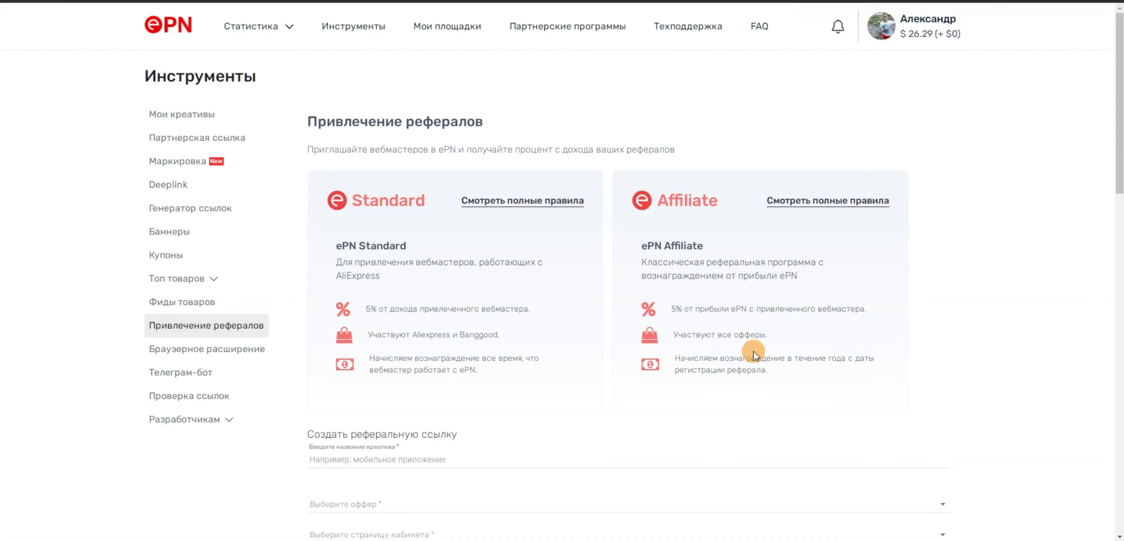
# Step: Read the ePN Affiliate program's terms on how long referral rewards are paid
pyautogui.moveTo(676, 359); pyautogui.dragTo(796, 371)
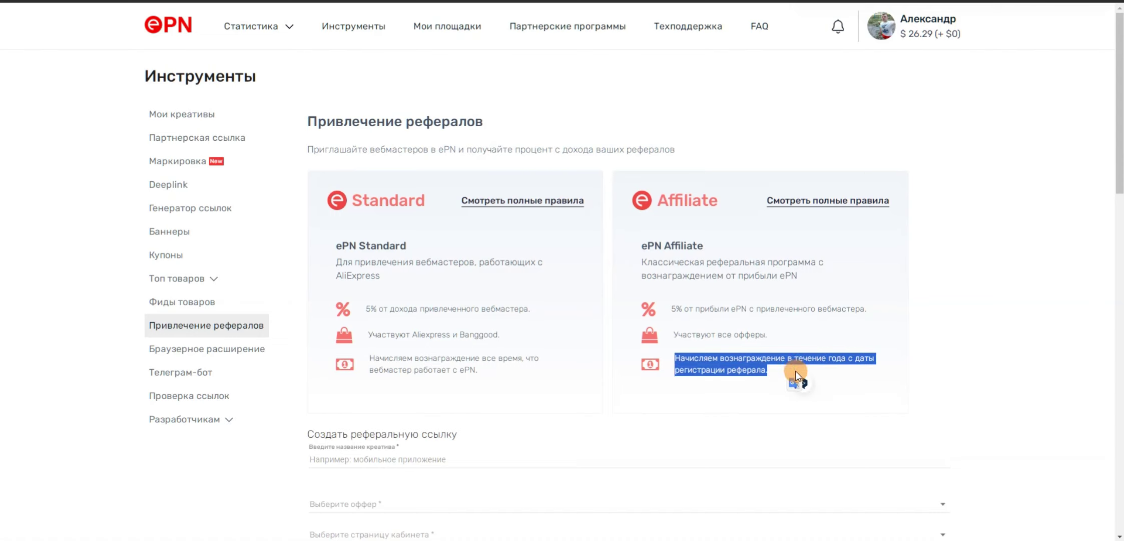
pyautogui.click(807, 368)
pyautogui.click(757, 395)
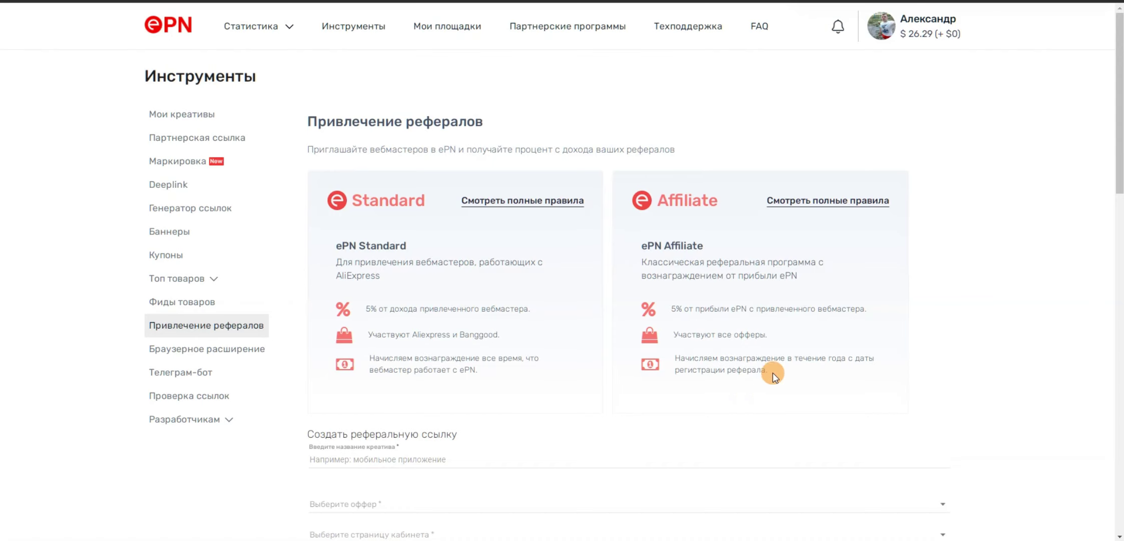
pyautogui.moveTo(772, 371); pyautogui.dragTo(679, 357)
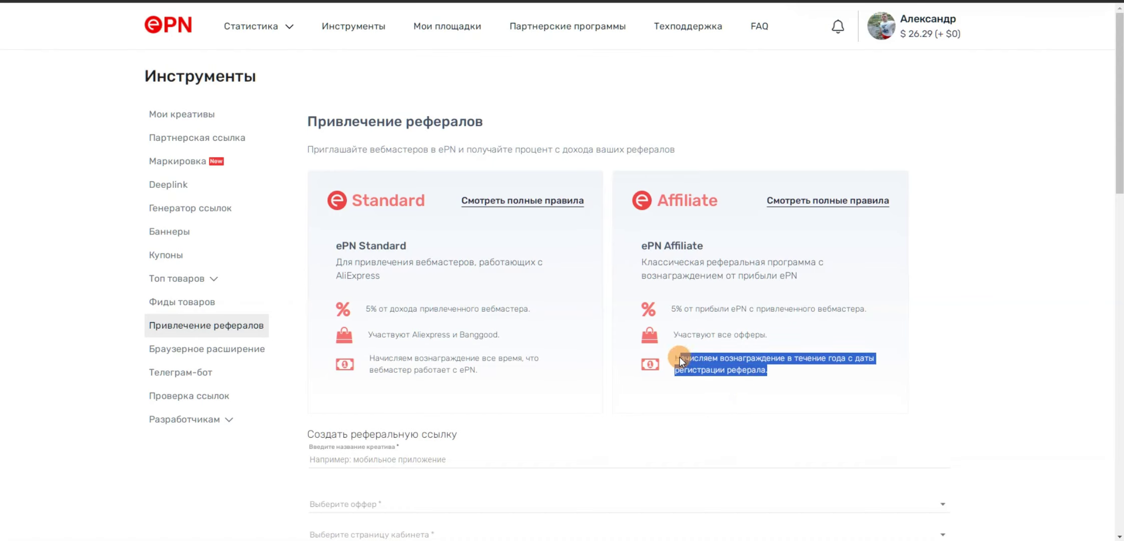
pyautogui.click(665, 415)
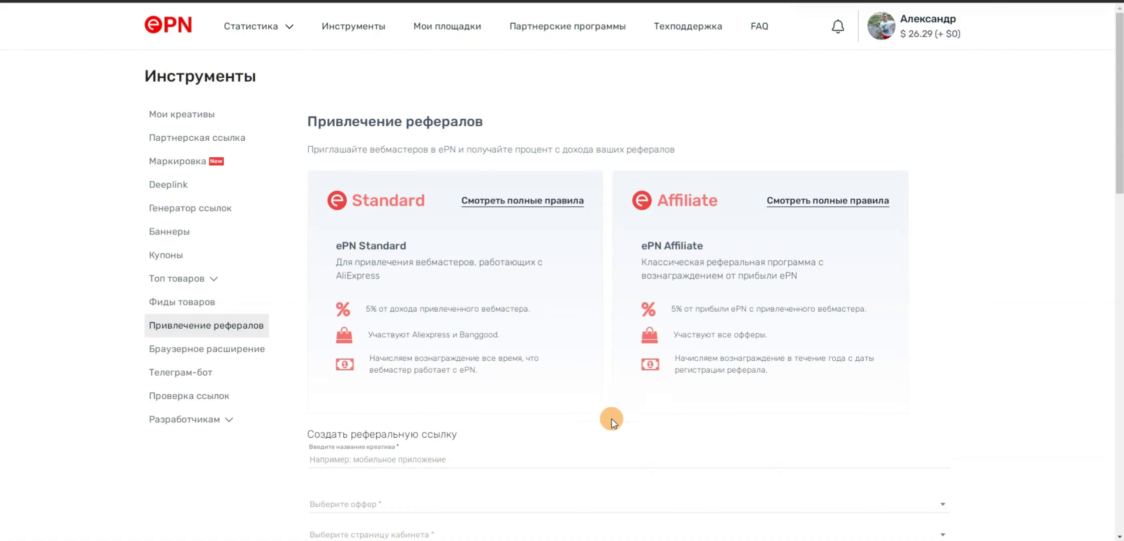
# Step: Examine the ePN Standard card and the referral link creation form under the program cards
pyautogui.moveTo(408, 248); pyautogui.dragTo(371, 251)
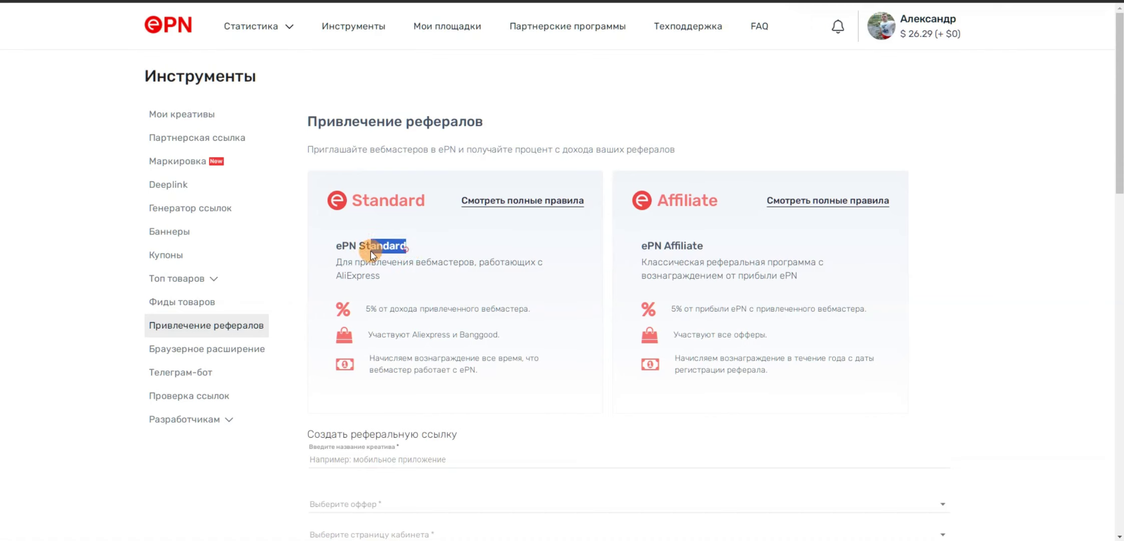
pyautogui.click(416, 242)
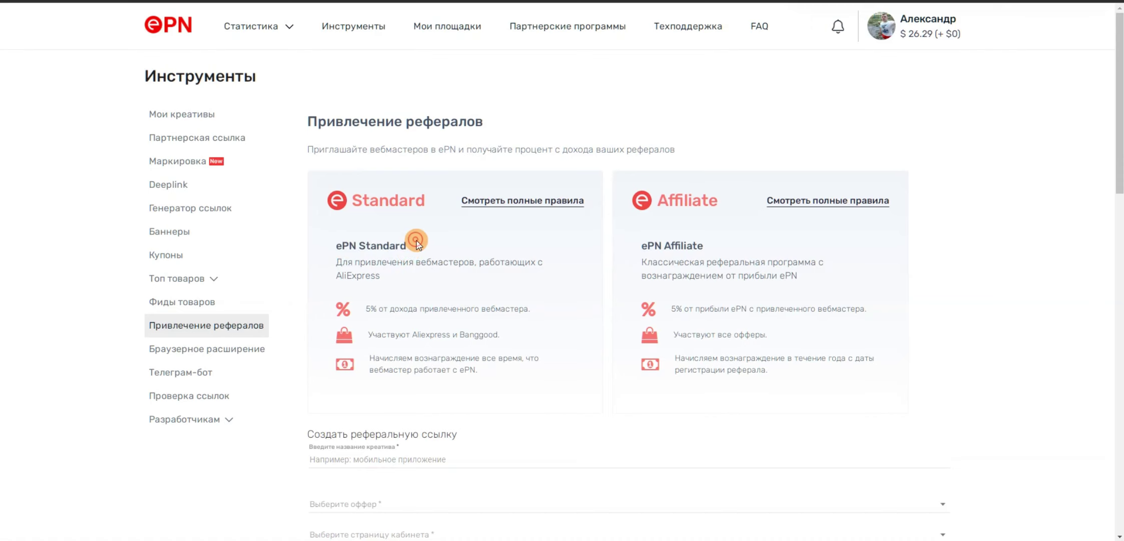
pyautogui.scroll(-3, 453, 315)
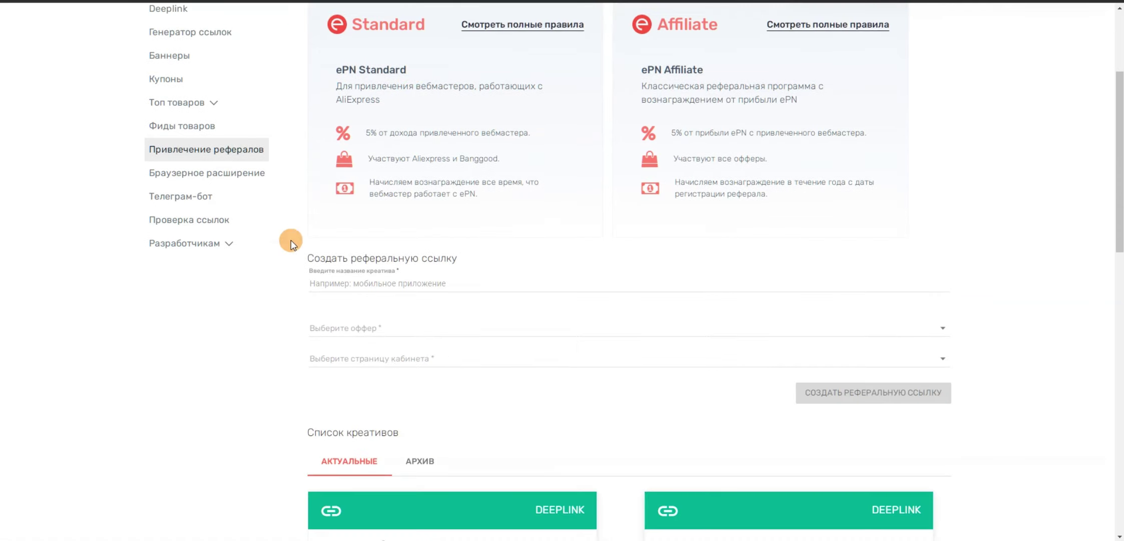
# Step: Open Браузерное расширение and view the partner link form of the installed ePN browser plugin
pyautogui.click(245, 173)
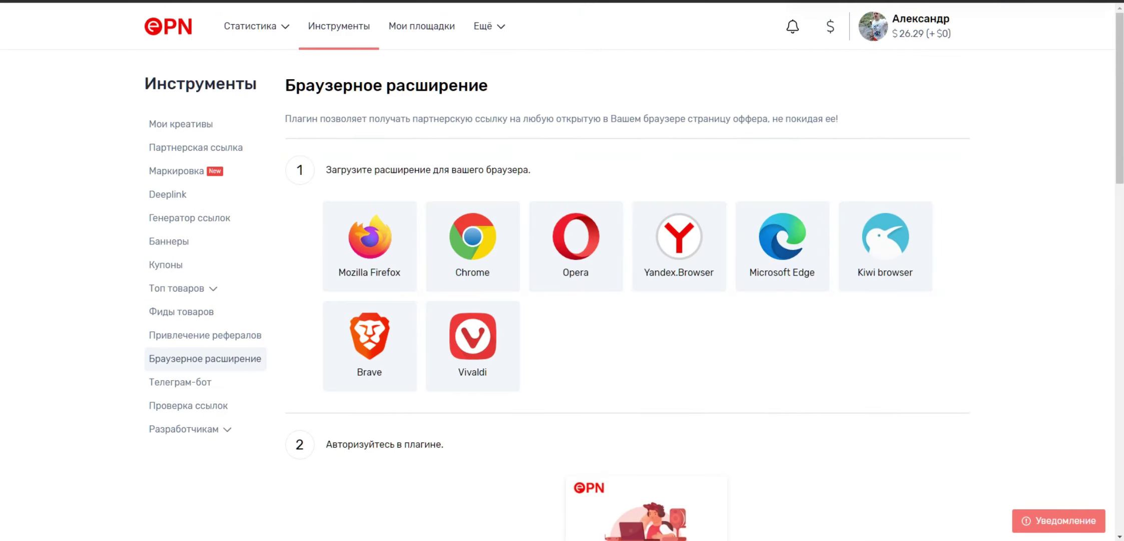
pyautogui.click(931, 2)
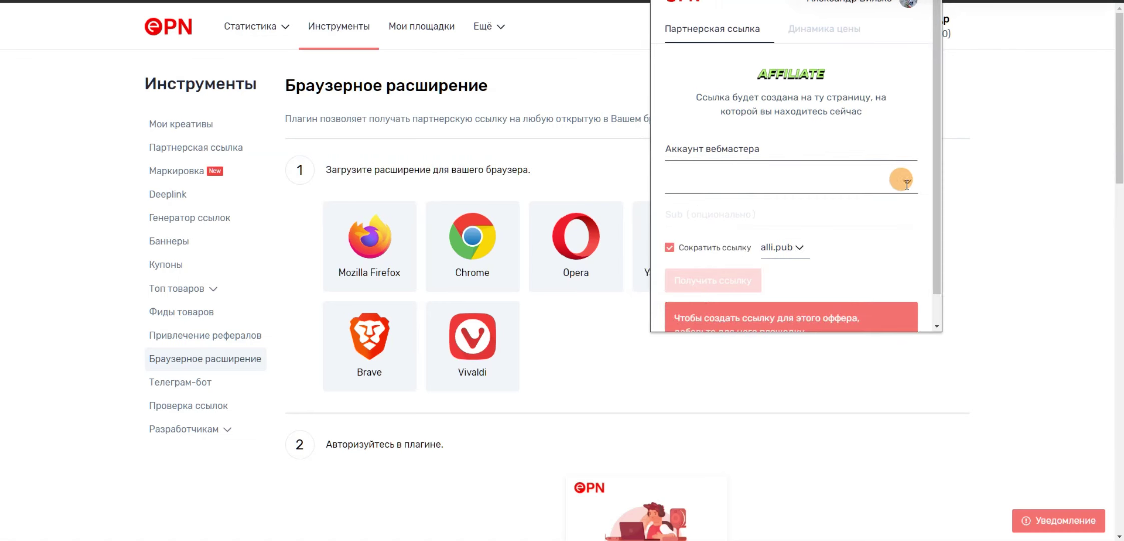
pyautogui.scroll(-1, 893, 178)
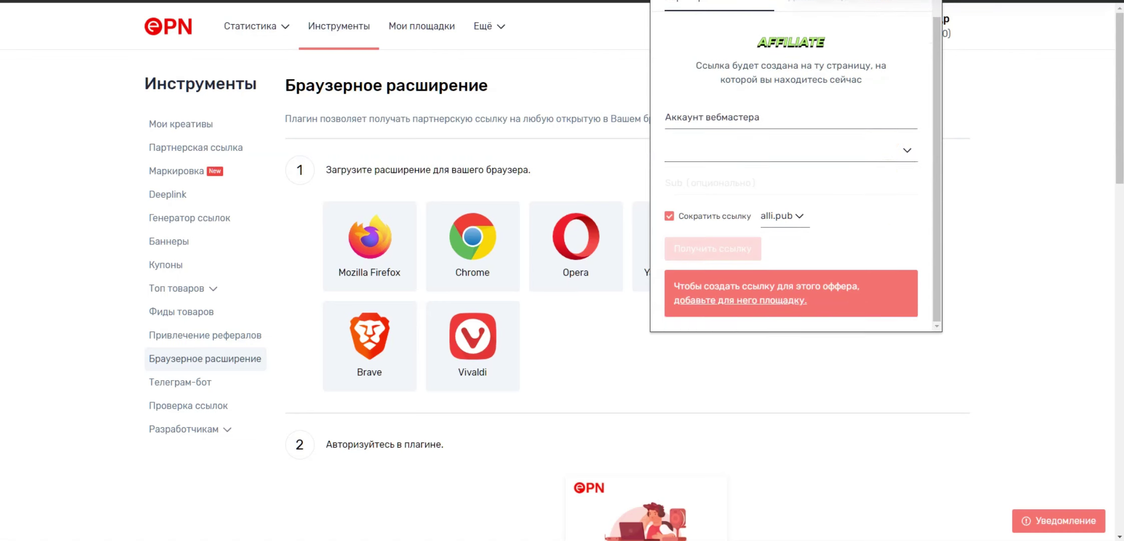
pyautogui.click(1001, 214)
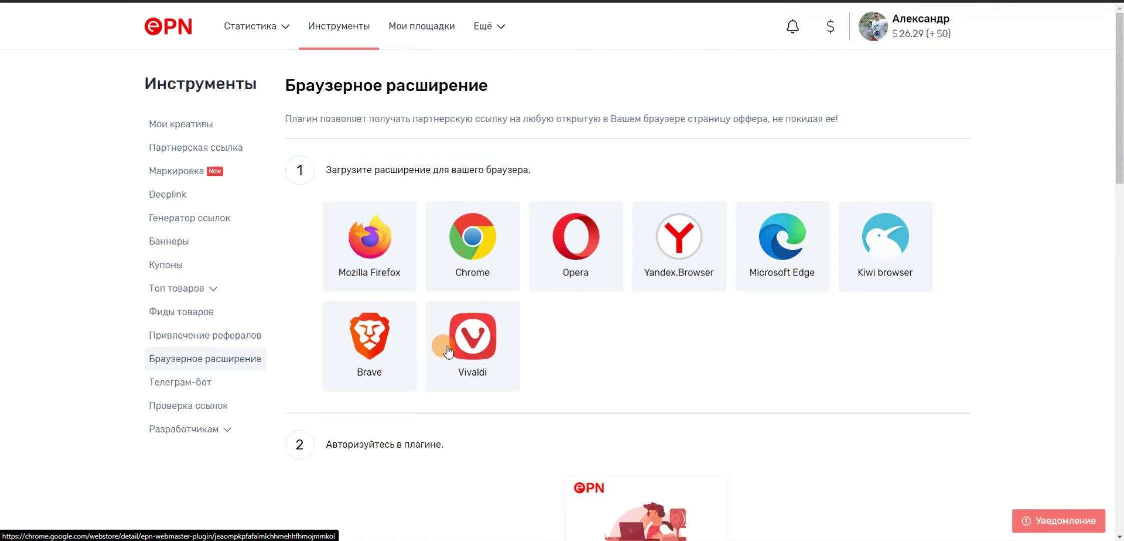
# Step: Review the supported browsers and plugin sign-in instructions, and view the open AliExpress product page
pyautogui.moveTo(444, 266); pyautogui.dragTo(480, 254)
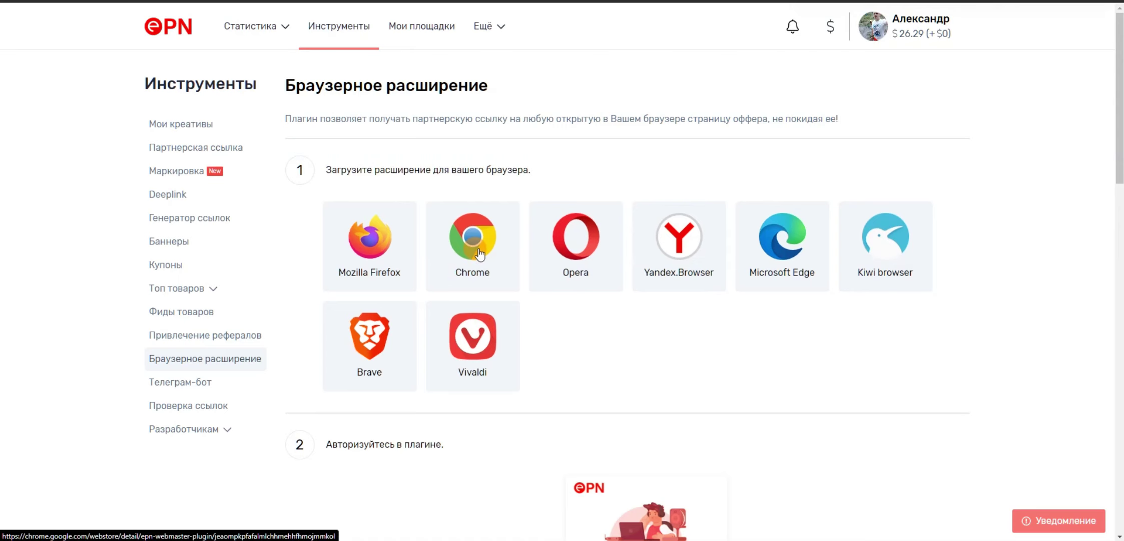
pyautogui.scroll(-5, 480, 254)
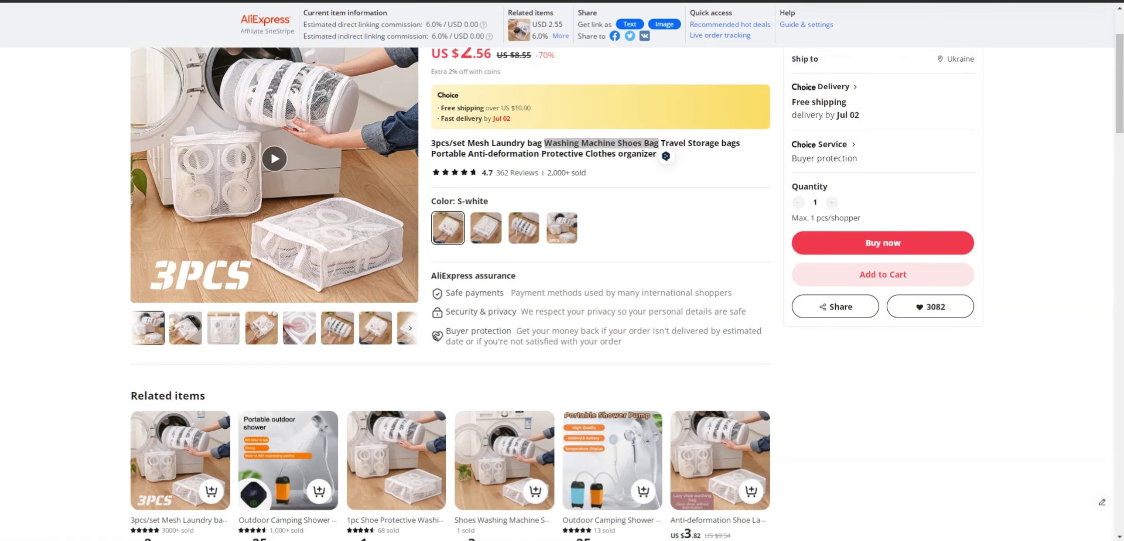
pyautogui.scroll(2, 677, 117)
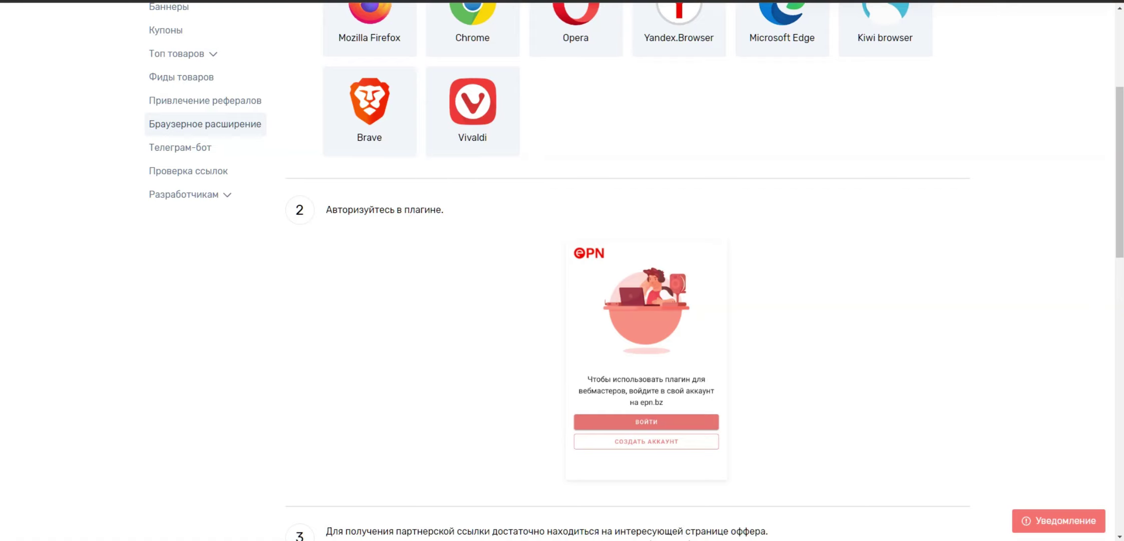
# Step: Open Телеграм-бот and read its description, advantages and connection instructions for webmasters and helpers
pyautogui.scroll(3, 485, 227)
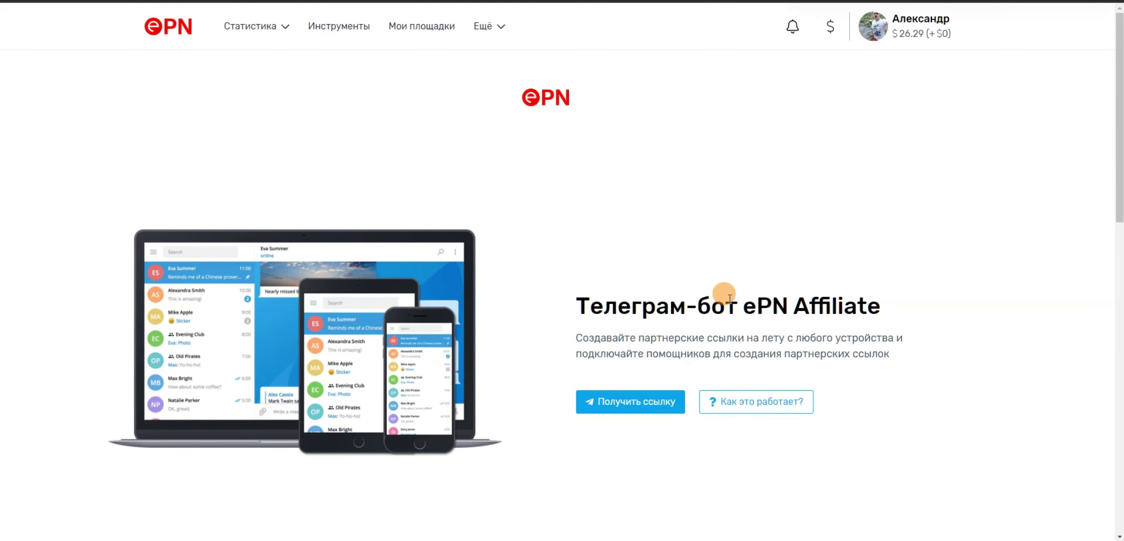
pyautogui.moveTo(700, 306); pyautogui.dragTo(917, 311)
pyautogui.moveTo(753, 339); pyautogui.dragTo(903, 338)
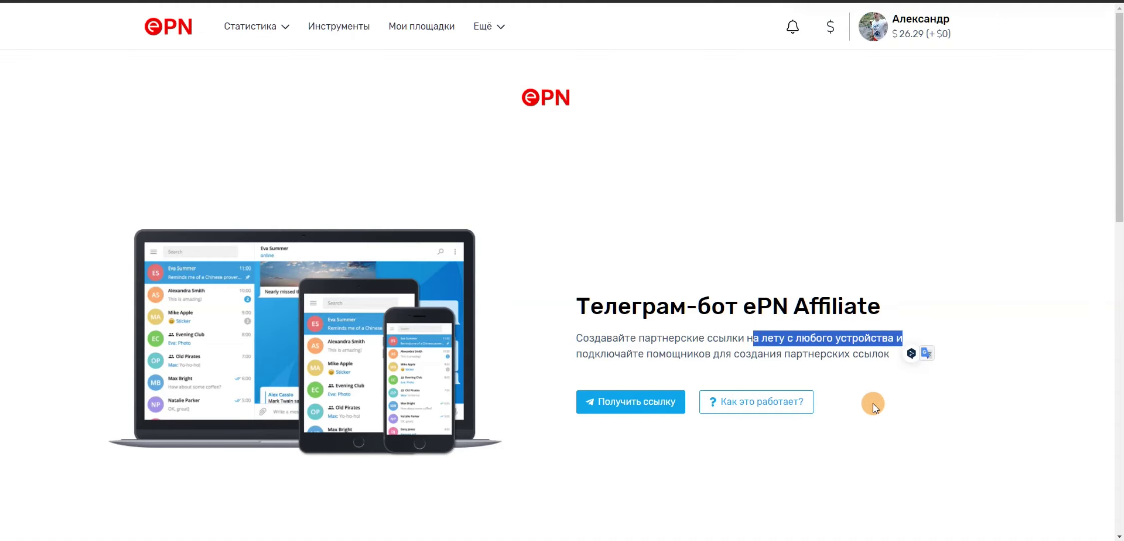
pyautogui.click(873, 403)
pyautogui.scroll(-10, 816, 301)
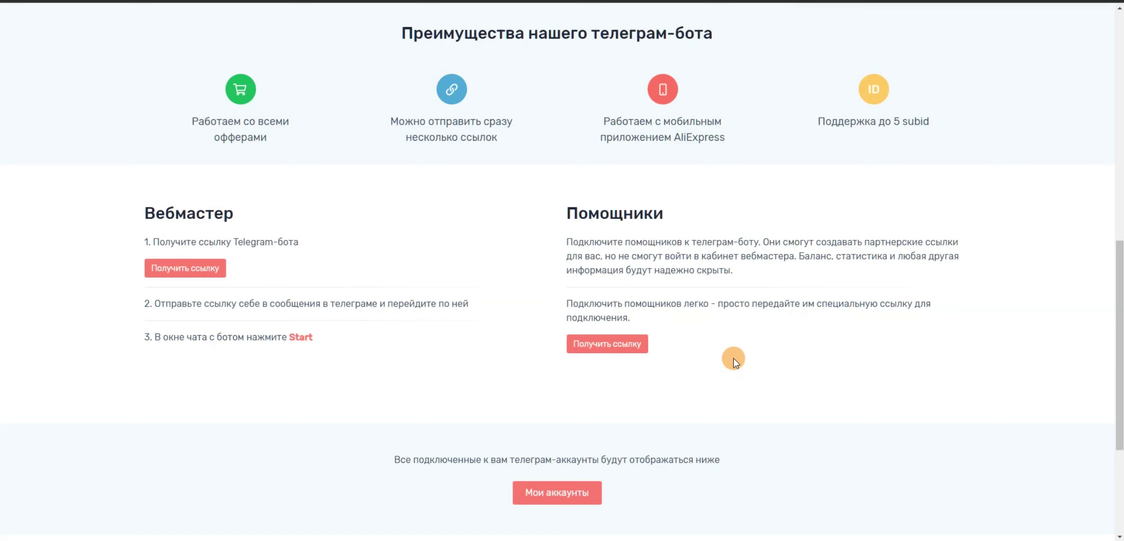
pyautogui.scroll(-4, 643, 283)
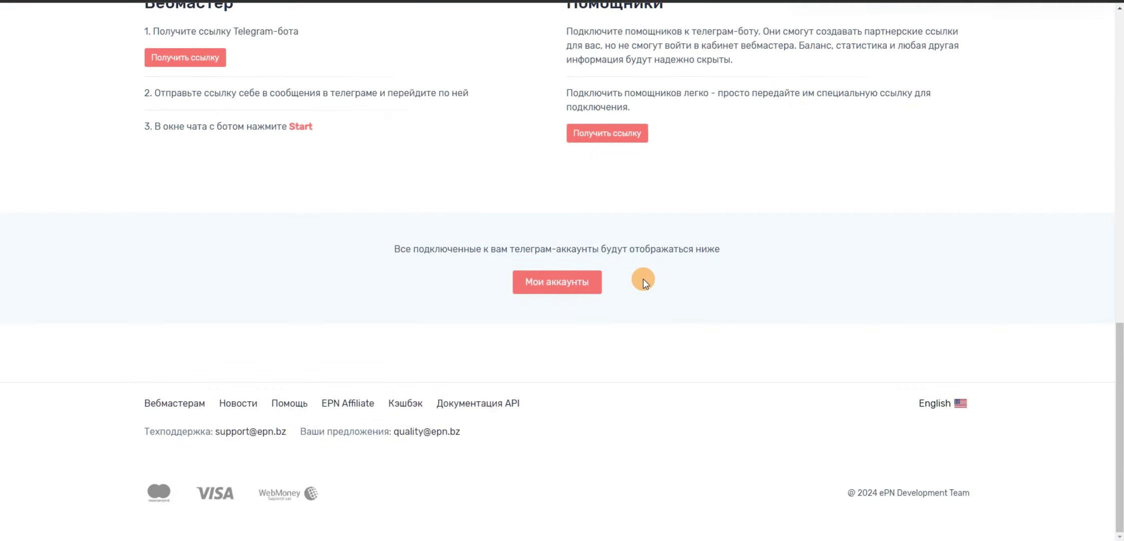
pyautogui.scroll(15, 643, 278)
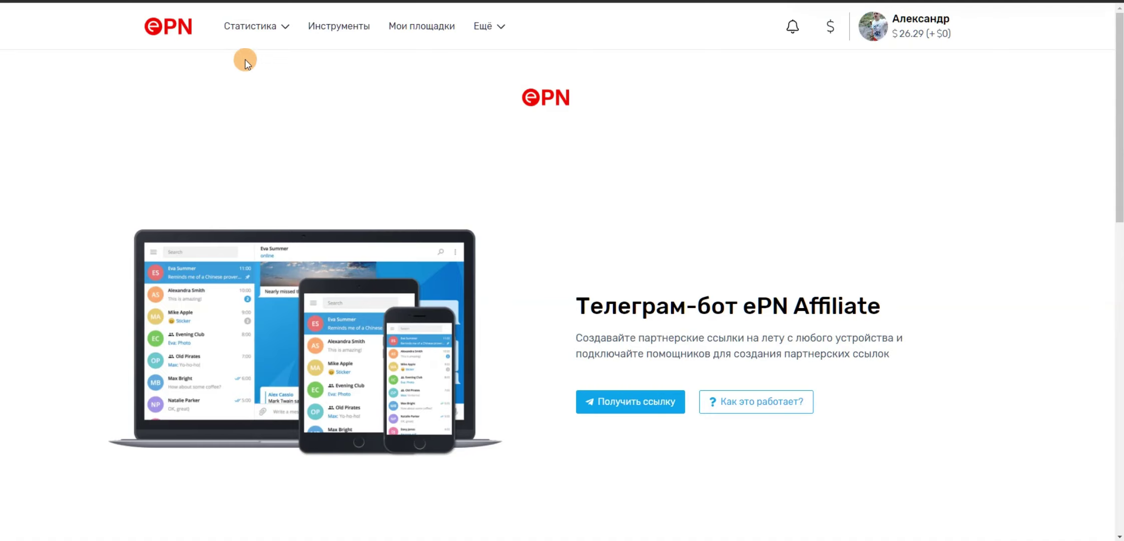
# Step: Open Проверка ссылок and paste the address of the AliExpress mesh laundry bag product as the link to check
pyautogui.click(338, 27)
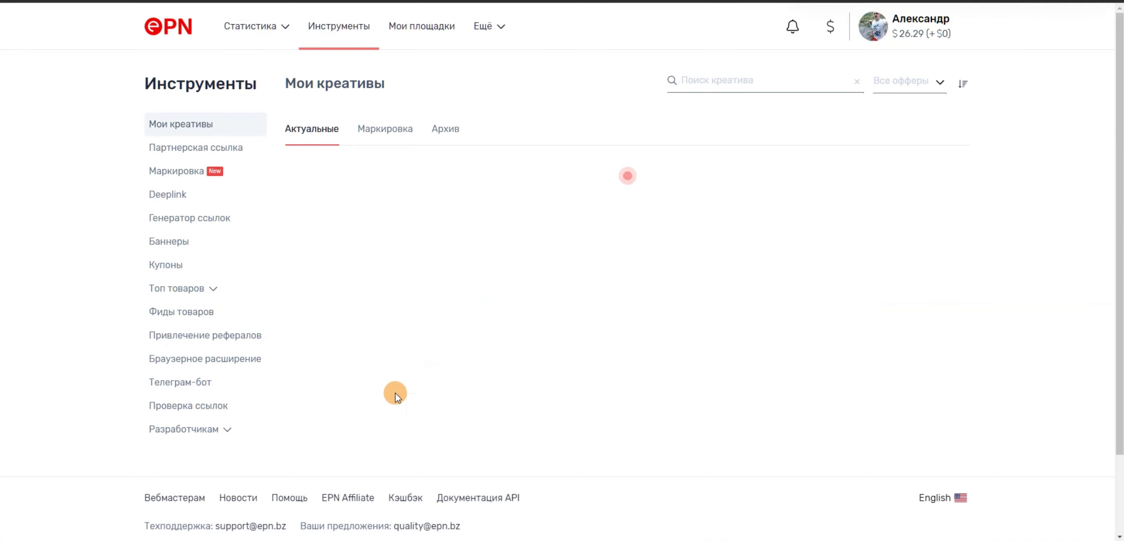
pyautogui.click(211, 405)
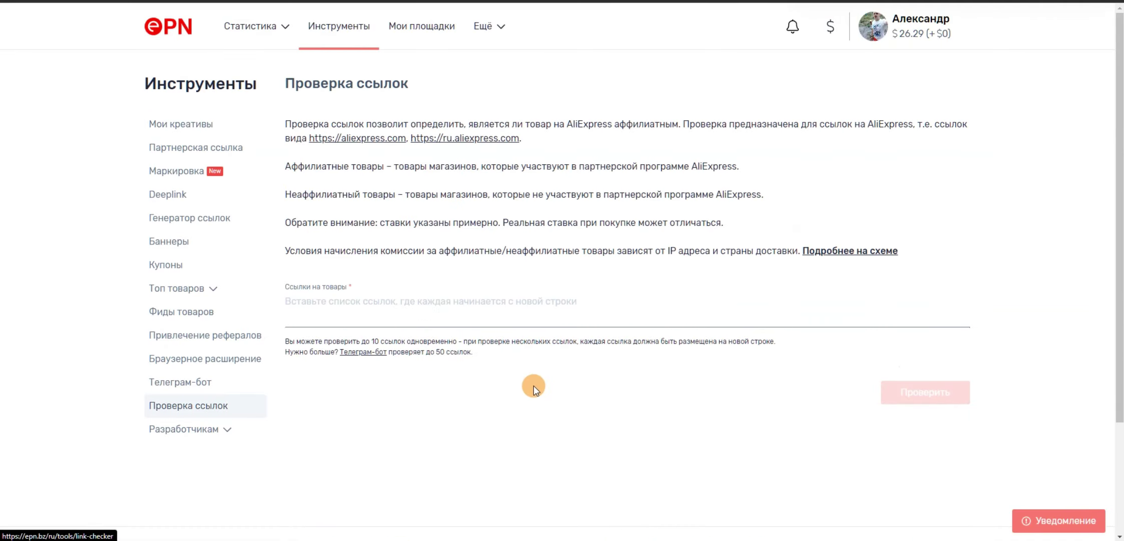
pyautogui.hotkey('ctrl', 'Tab')
pyautogui.rightClick(635, 2)
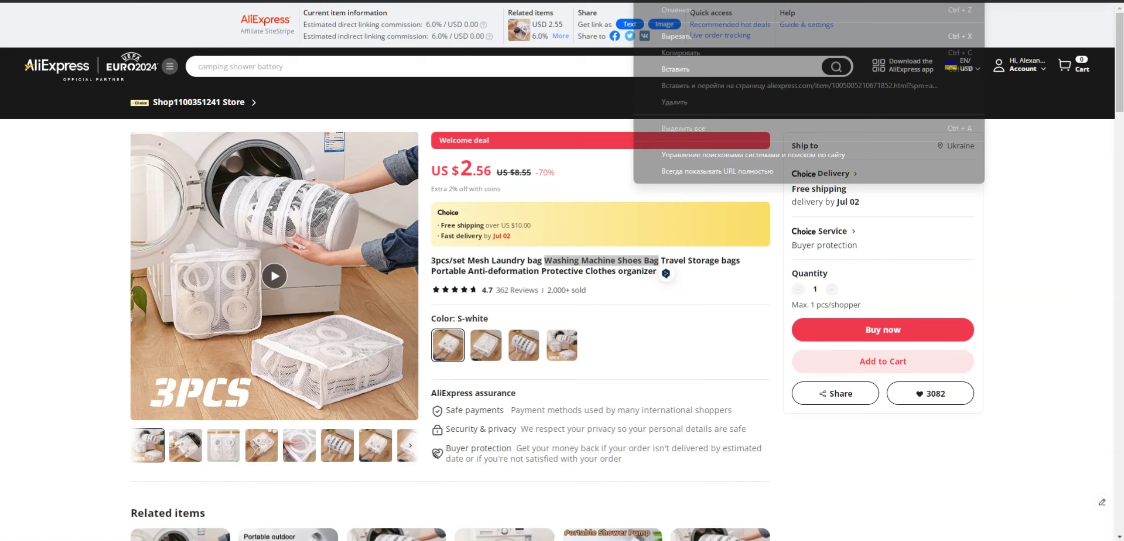
pyautogui.click(703, 50)
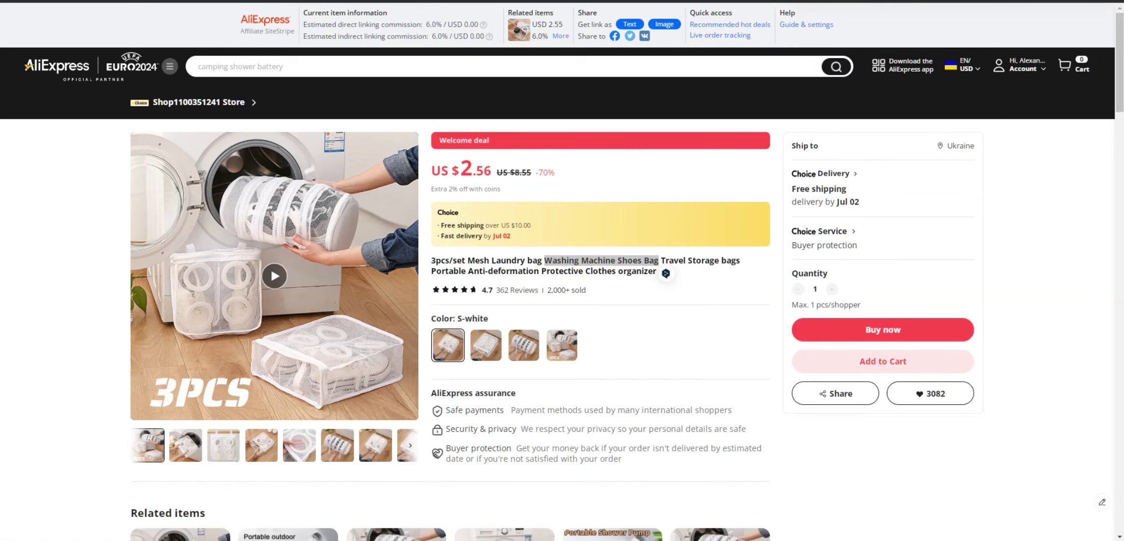
pyautogui.hotkey('ctrl', 'shift', 'Tab')
pyautogui.click(490, 312)
pyautogui.rightClick(490, 313)
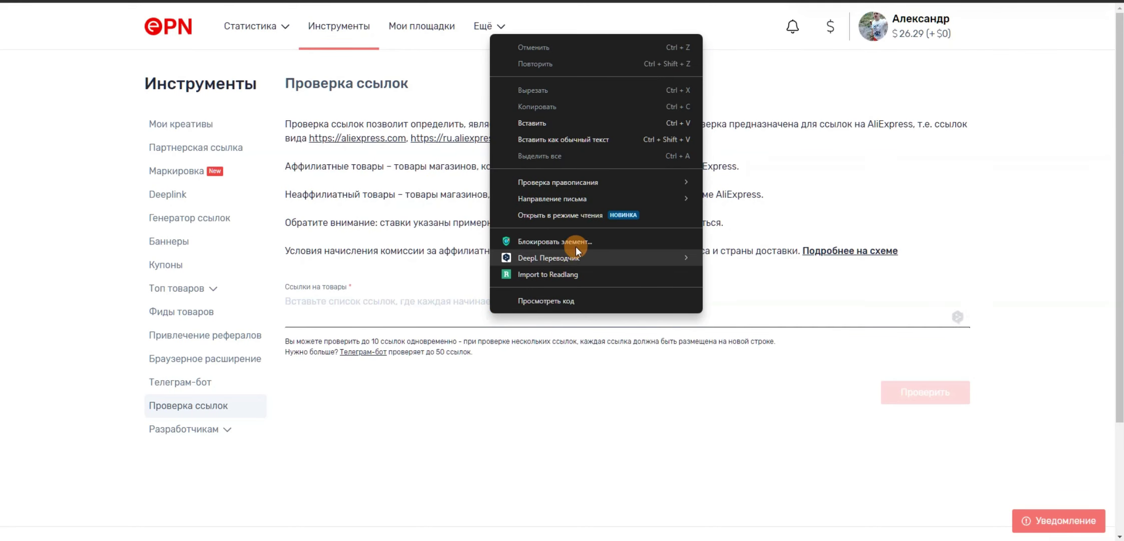
pyautogui.click(563, 120)
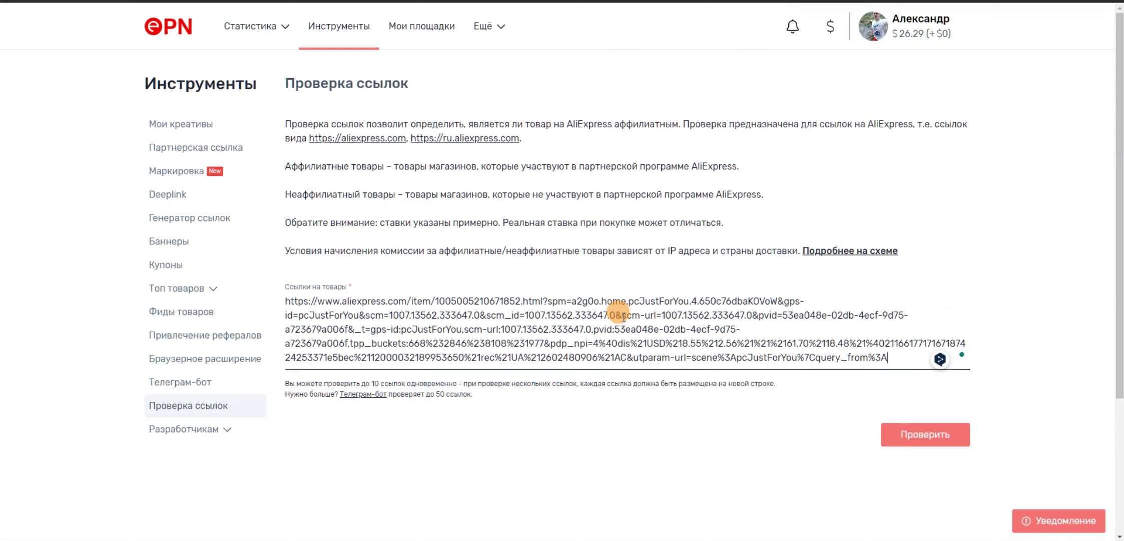
pyautogui.moveTo(547, 300); pyautogui.dragTo(804, 357)
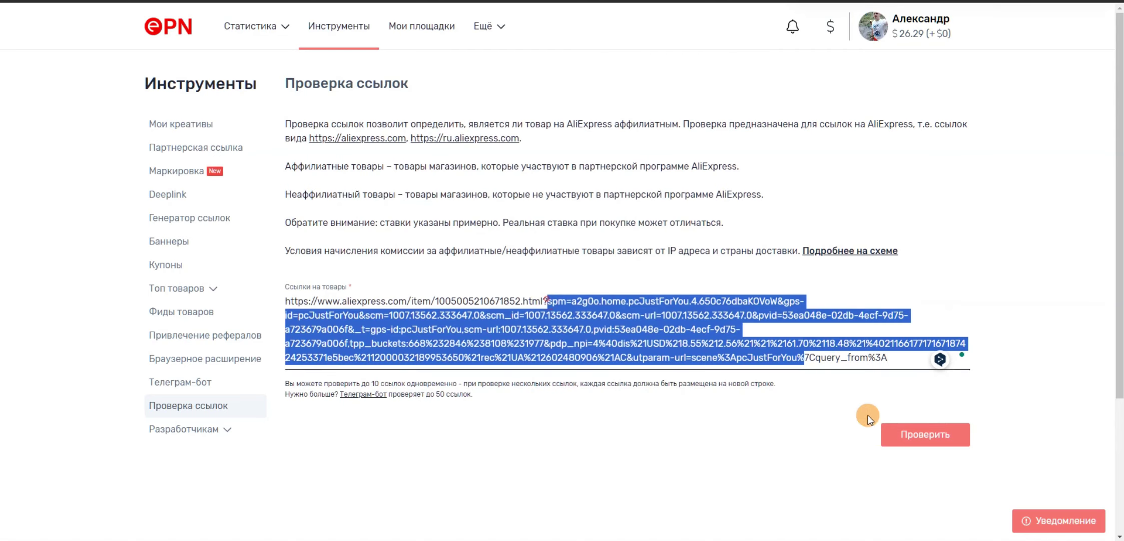
pyautogui.hotkey('shift', 'End')
pyautogui.press('BackSpace')
pyautogui.press('BackSpace')
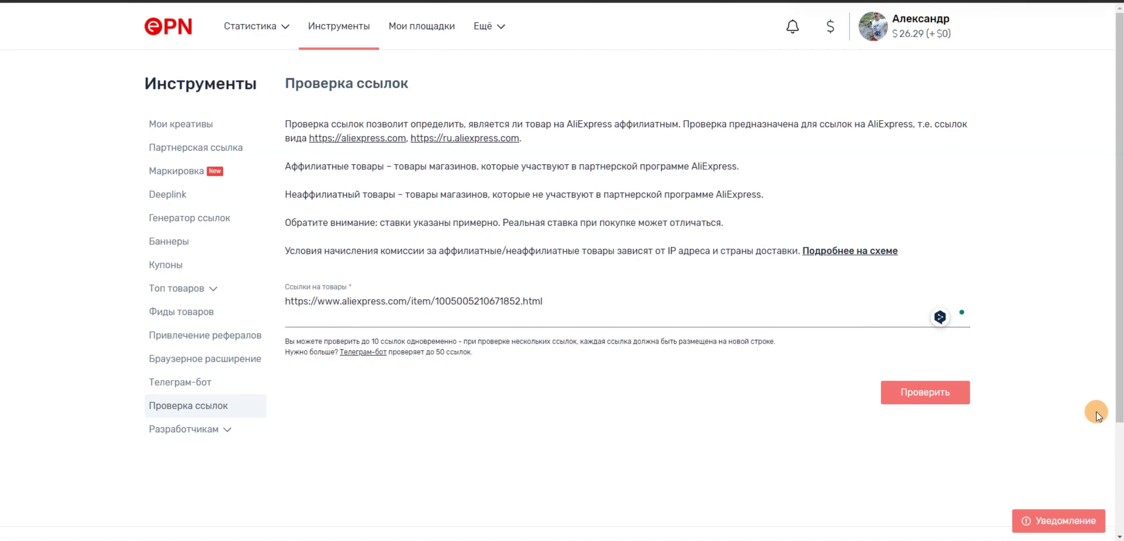
pyautogui.click(952, 395)
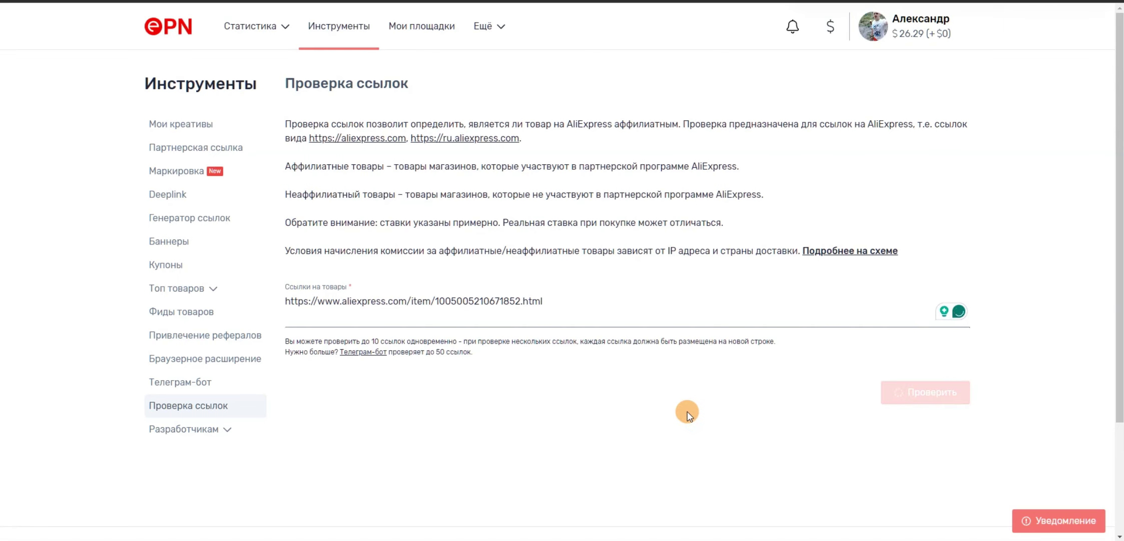
# Step: Examine the checked product's commission rates for CIS countries and for other countries
pyautogui.scroll(-3, 603, 398)
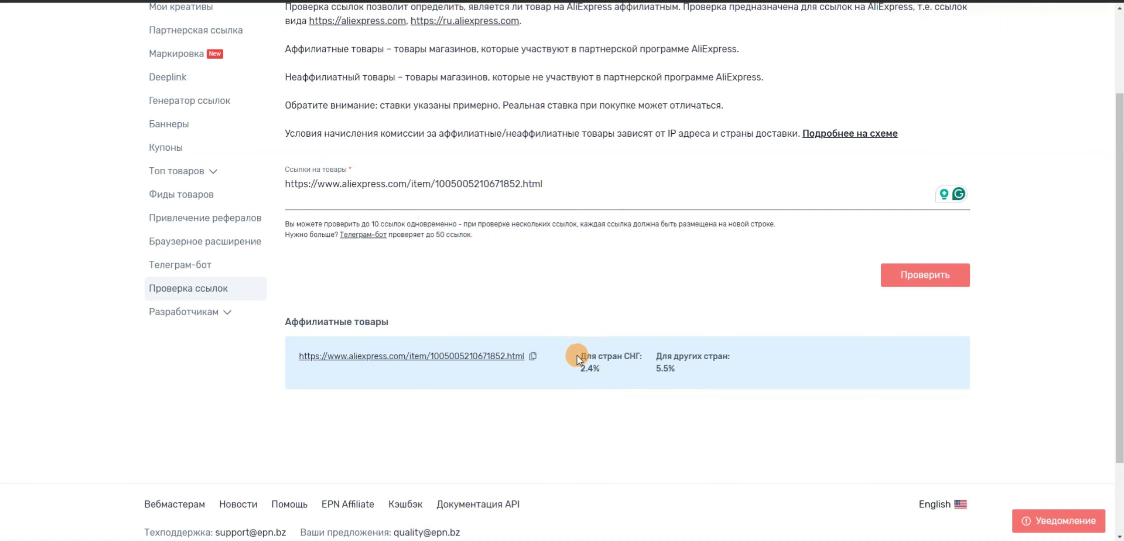
pyautogui.click(628, 379)
pyautogui.click(679, 408)
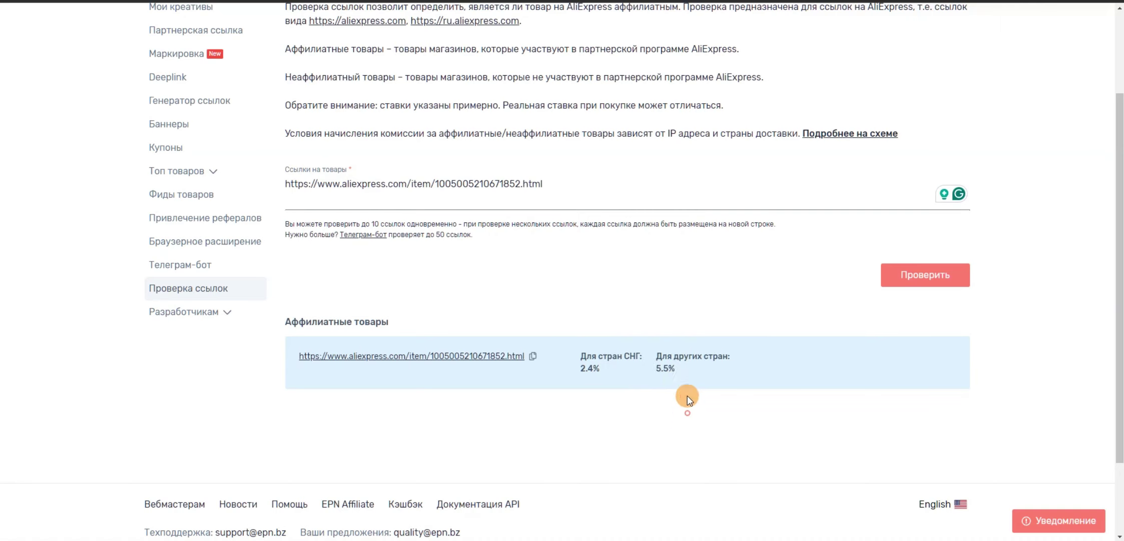
pyautogui.moveTo(580, 353); pyautogui.dragTo(658, 373)
pyautogui.click(756, 455)
pyautogui.click(698, 432)
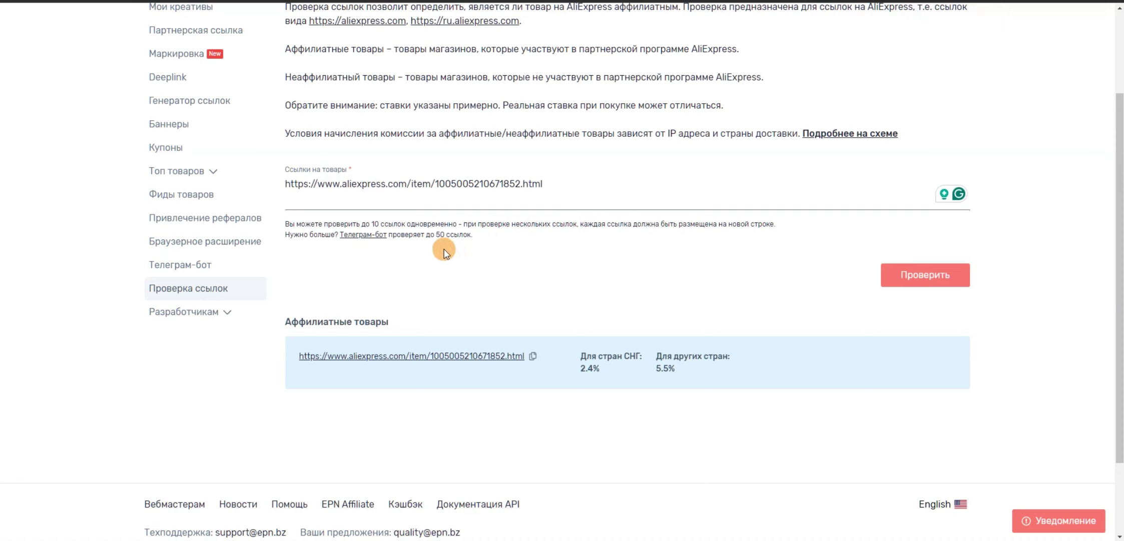
# Step: Expand the Разработчикам section to see which developer tools it offers
pyautogui.click(213, 318)
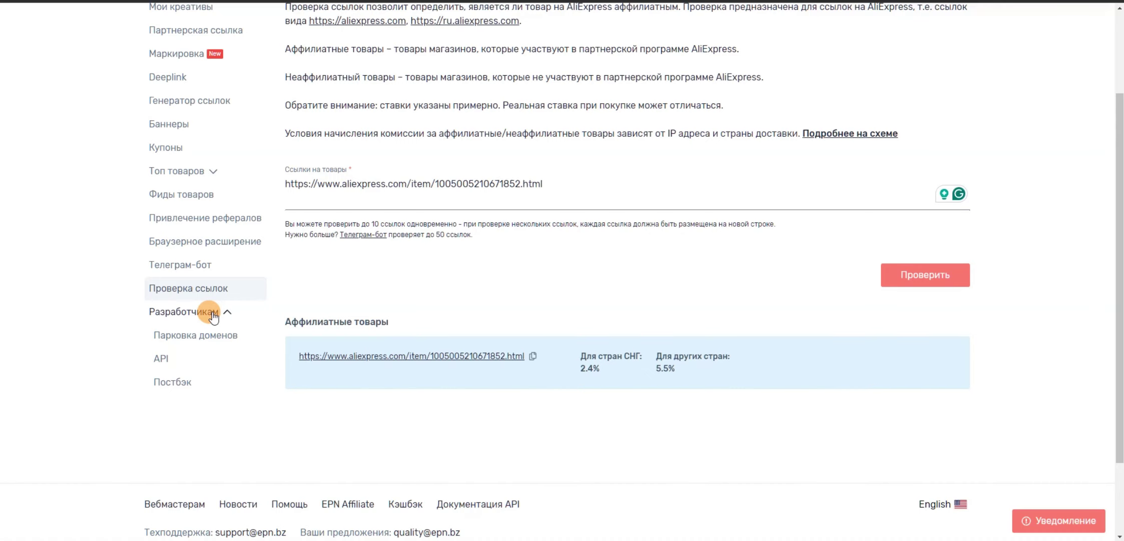
pyautogui.scroll(3, 321, 271)
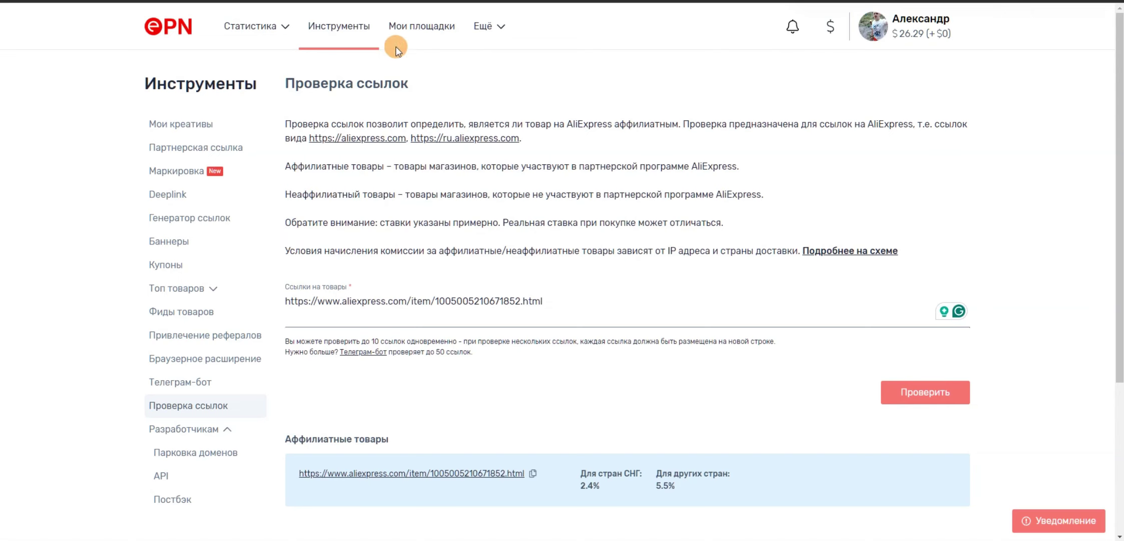
# Step: Open Мои площадки and look through the list of added sites and their approval statuses
pyautogui.click(422, 29)
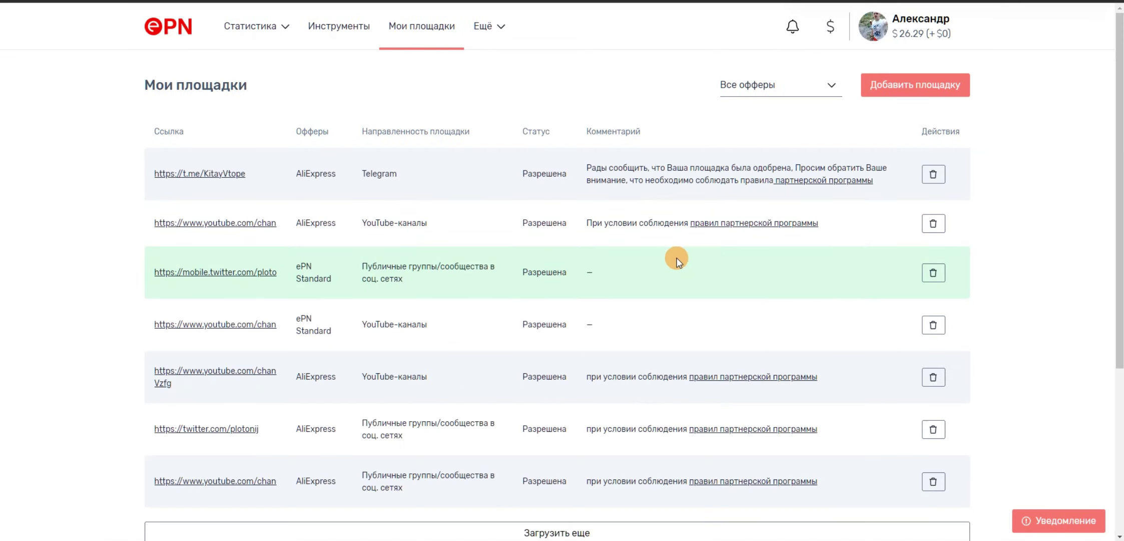
pyautogui.scroll(-2, 439, 265)
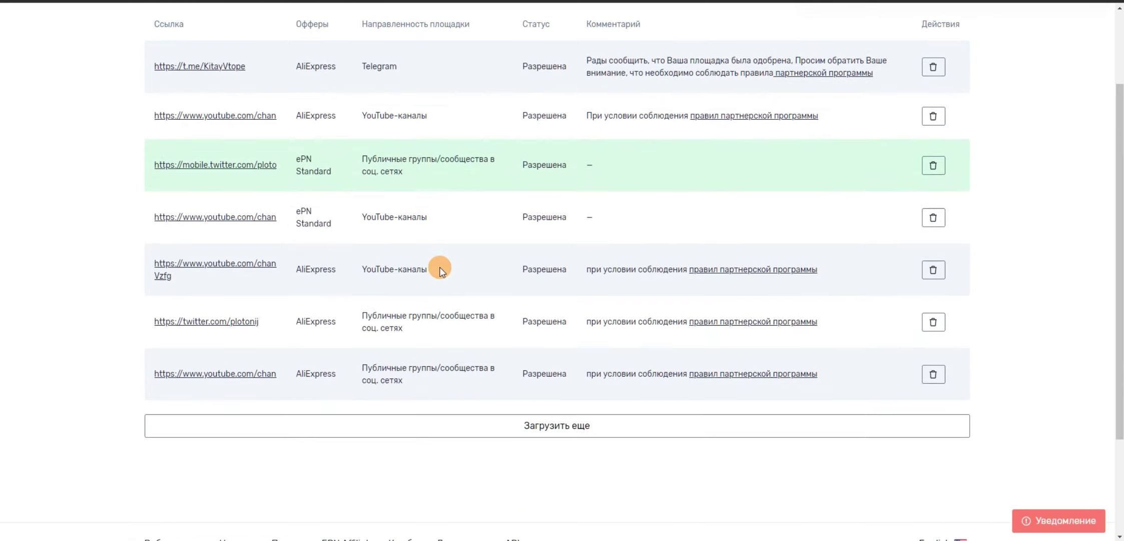
pyautogui.scroll(-3, 440, 267)
pyautogui.scroll(5, 442, 264)
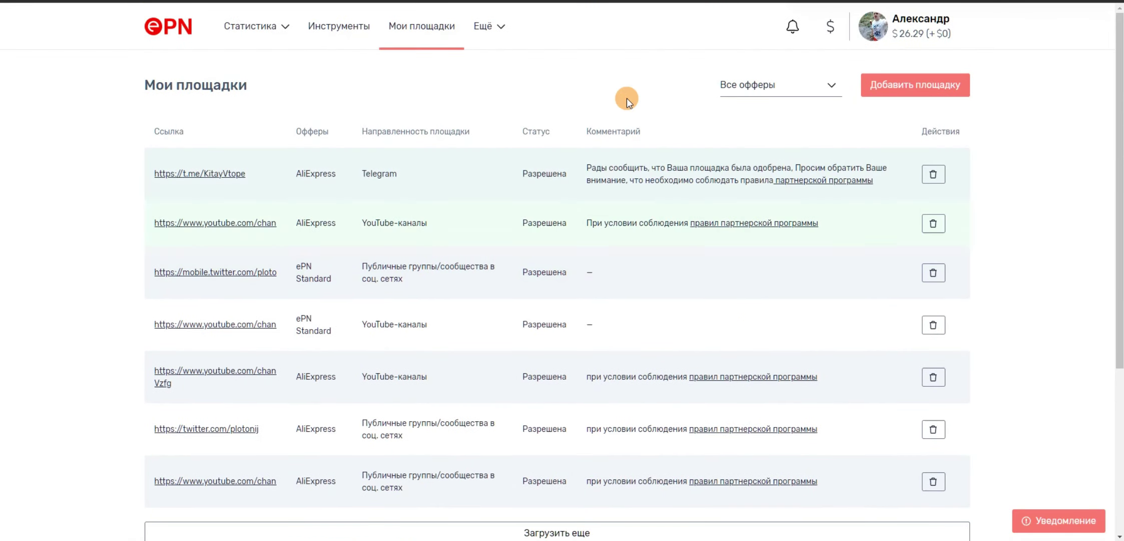
# Step: Open Партнерские программы and browse the list of available offers
pyautogui.click(490, 31)
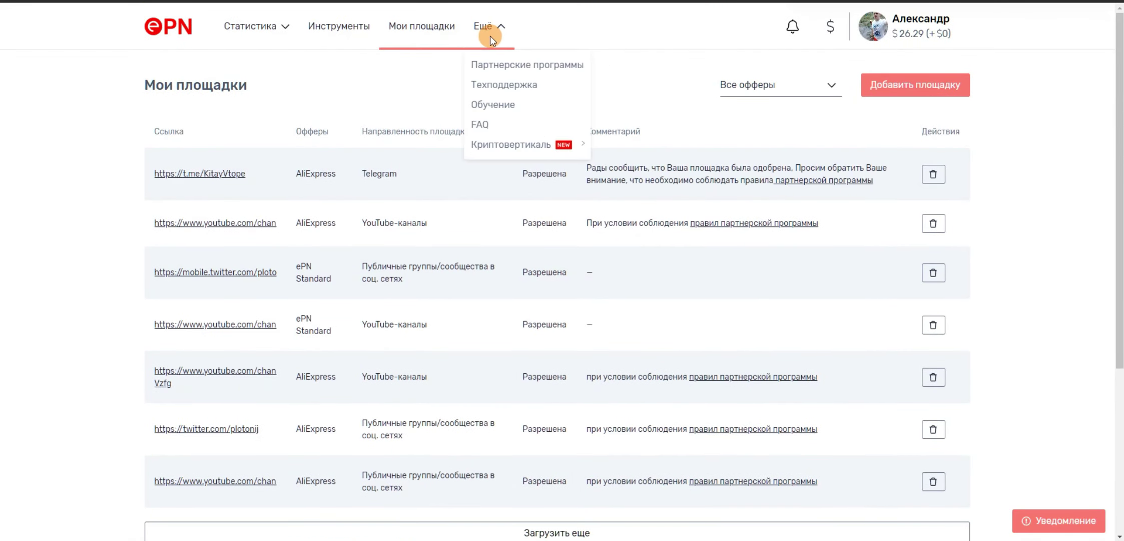
pyautogui.click(500, 68)
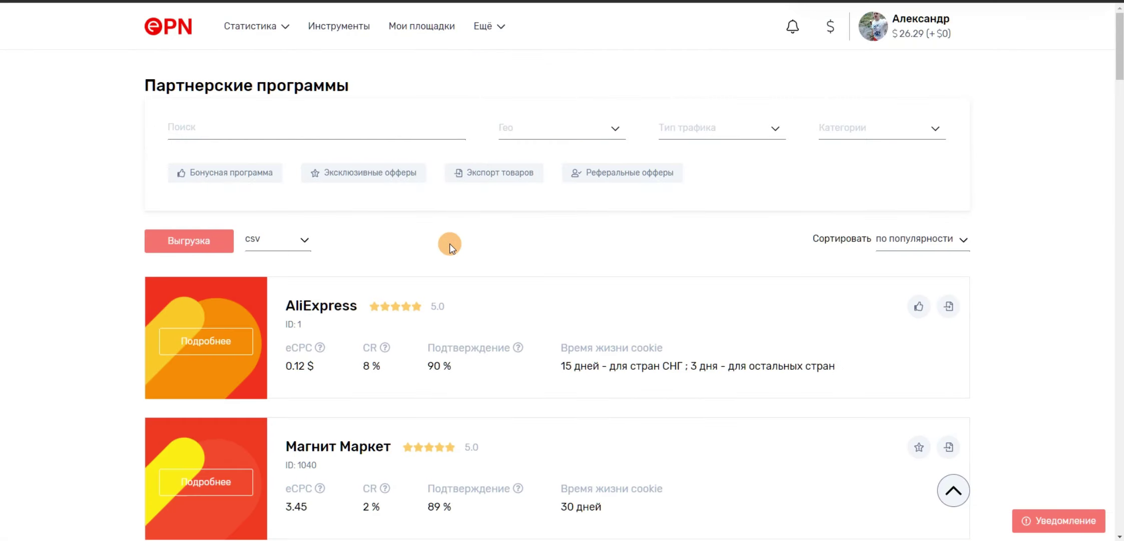
pyautogui.scroll(-2, 449, 244)
pyautogui.scroll(-5, 450, 243)
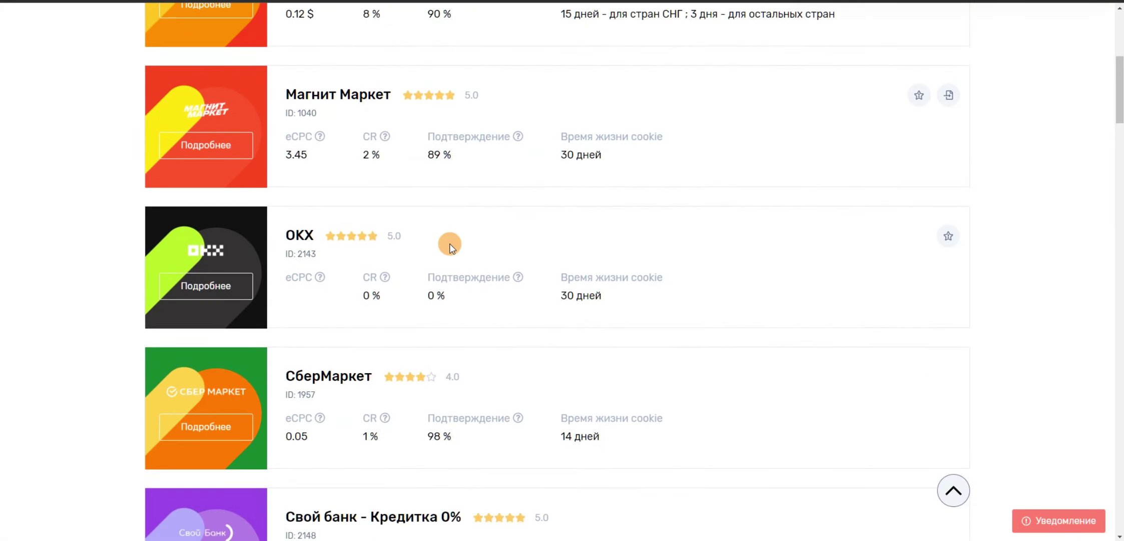
# Step: Look through more of the partner offers and their eCPC, CR and confirmation rates, and return to the start of the list
pyautogui.scroll(-12, 449, 243)
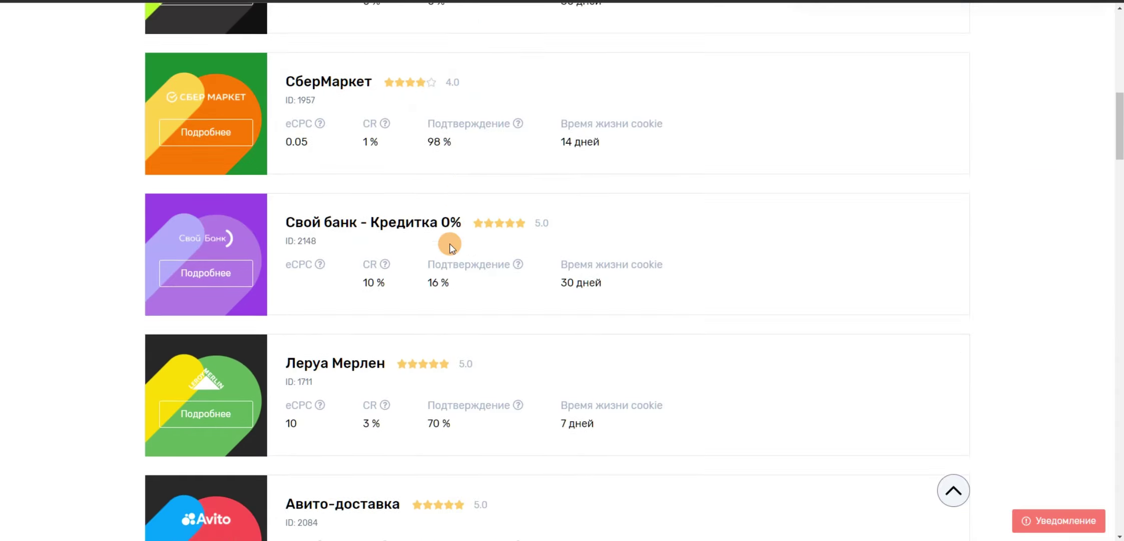
pyautogui.scroll(-20, 450, 244)
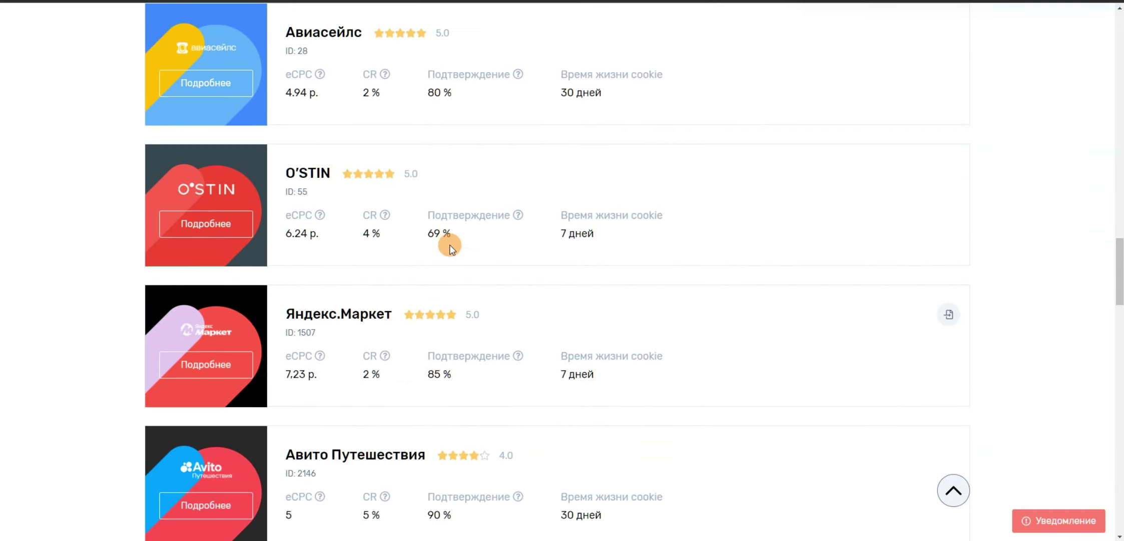
pyautogui.scroll(20, 450, 246)
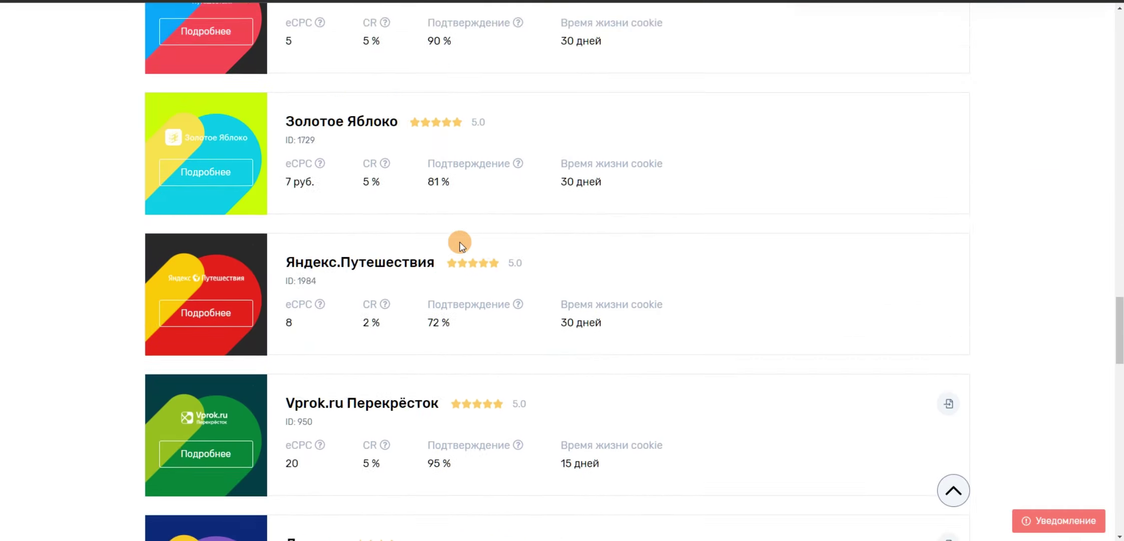
pyautogui.scroll(20, 460, 244)
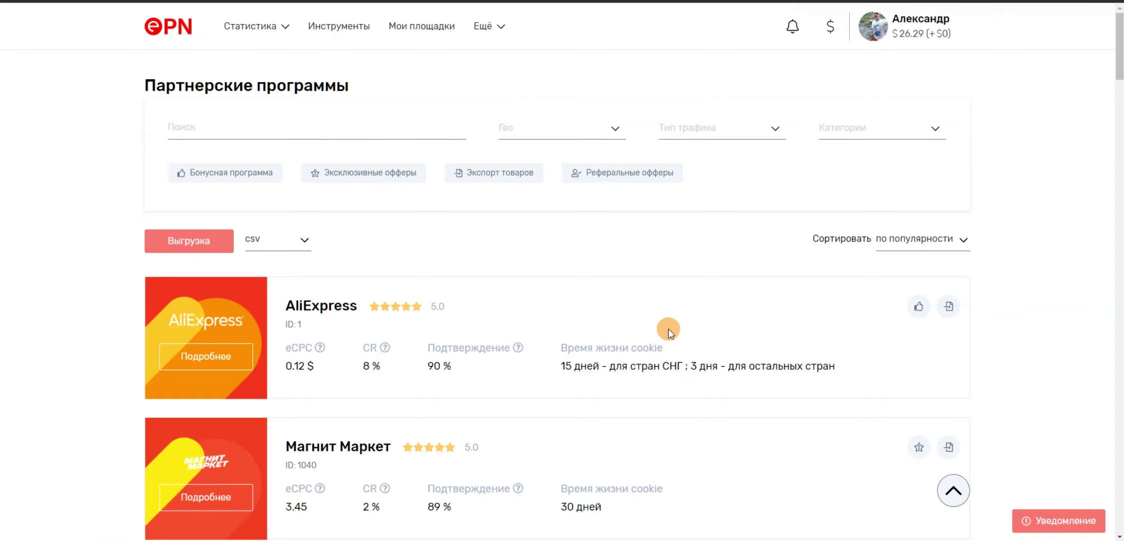
# Step: Compare the cookie lifetime of the Магнит Маркет offer with AliExpress's terms for CIS and other countries
pyautogui.scroll(-2, 655, 340)
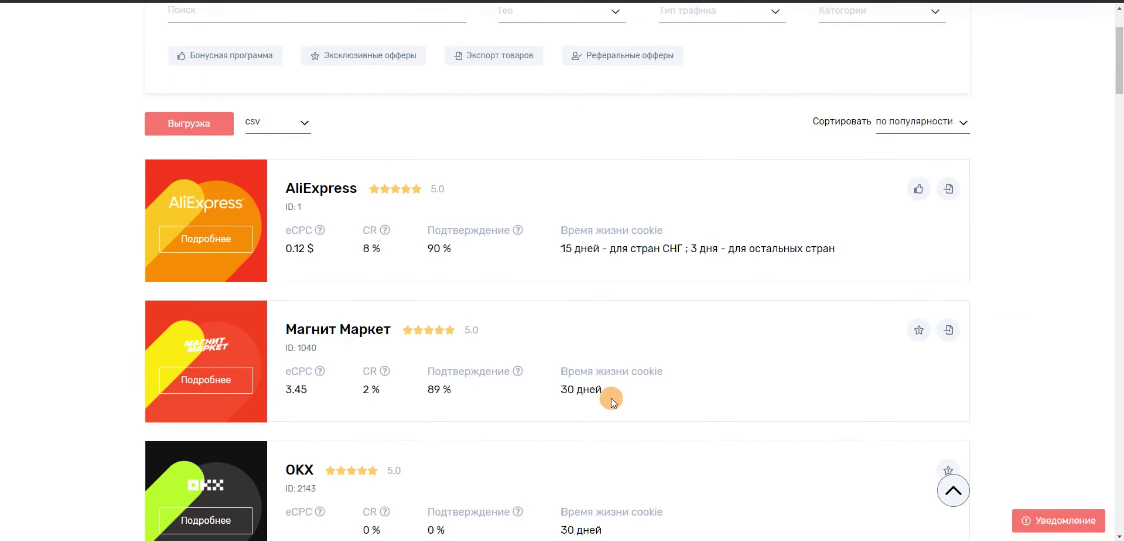
pyautogui.moveTo(557, 367); pyautogui.dragTo(602, 390)
pyautogui.click(1020, 296)
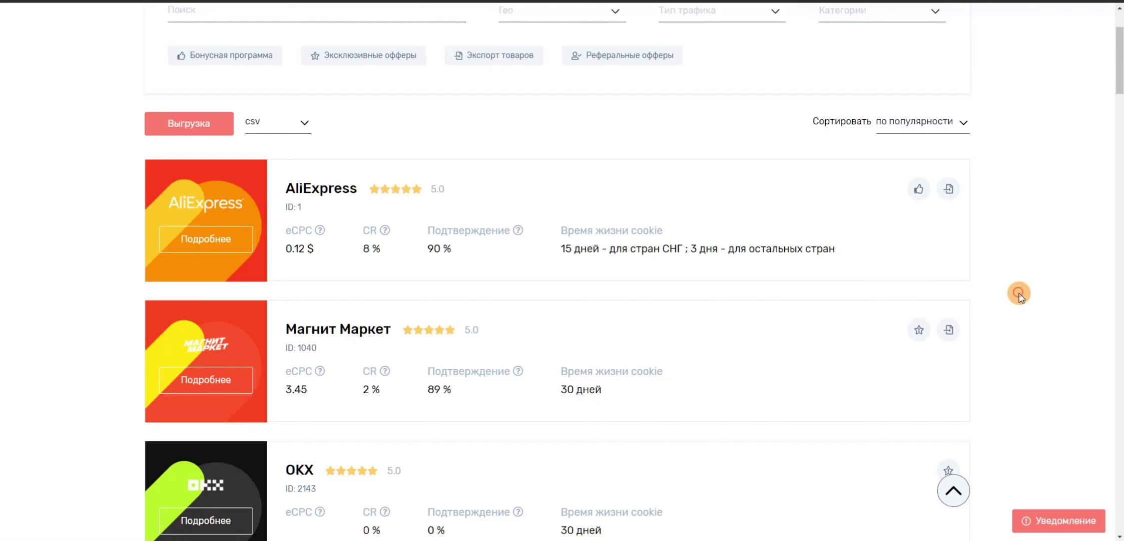
pyautogui.scroll(3, 798, 158)
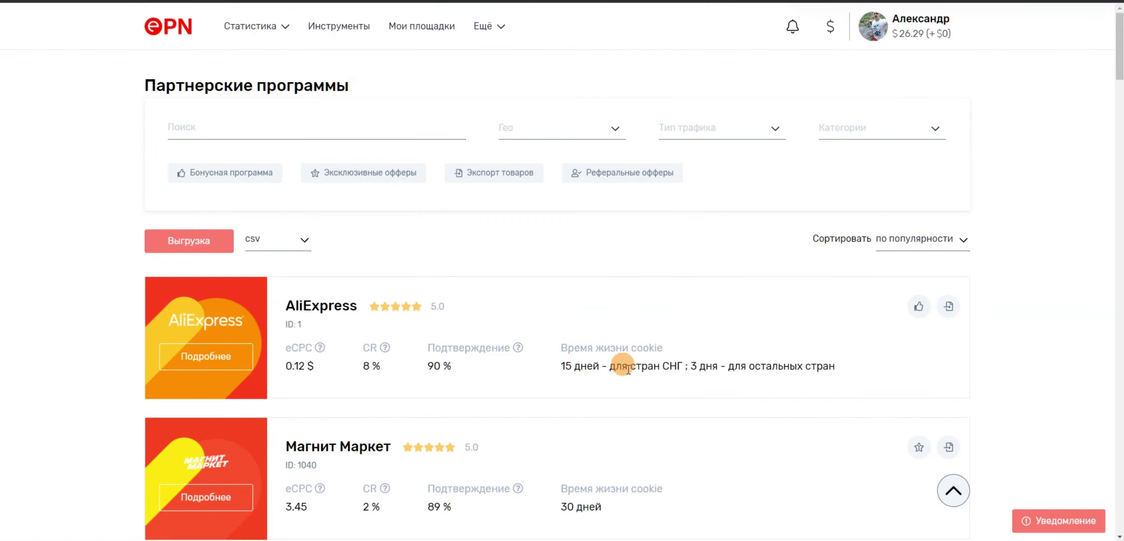
pyautogui.moveTo(558, 365); pyautogui.dragTo(836, 369)
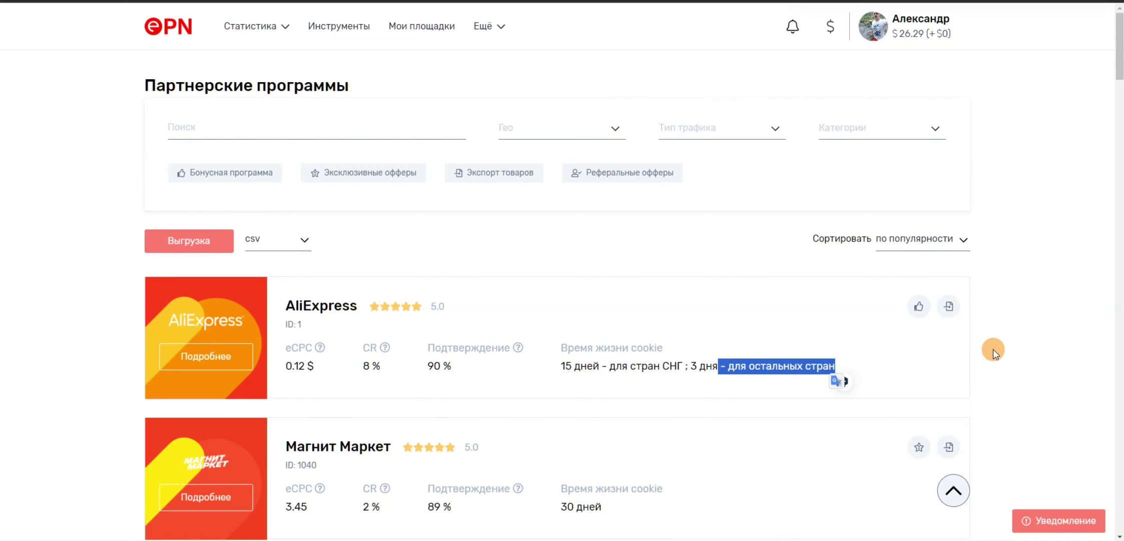
pyautogui.click(968, 353)
pyautogui.moveTo(687, 365)
pyautogui.mouseDown()
pyautogui.moveTo(849, 375)
pyautogui.moveTo(691, 373)
pyautogui.mouseUp()
pyautogui.click(1089, 335)
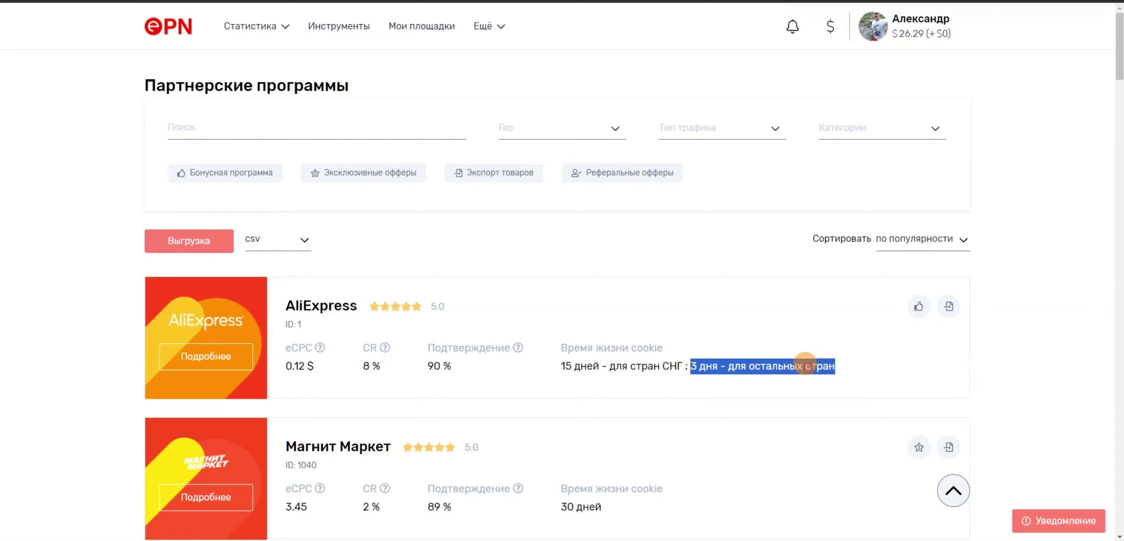
pyautogui.click(810, 368)
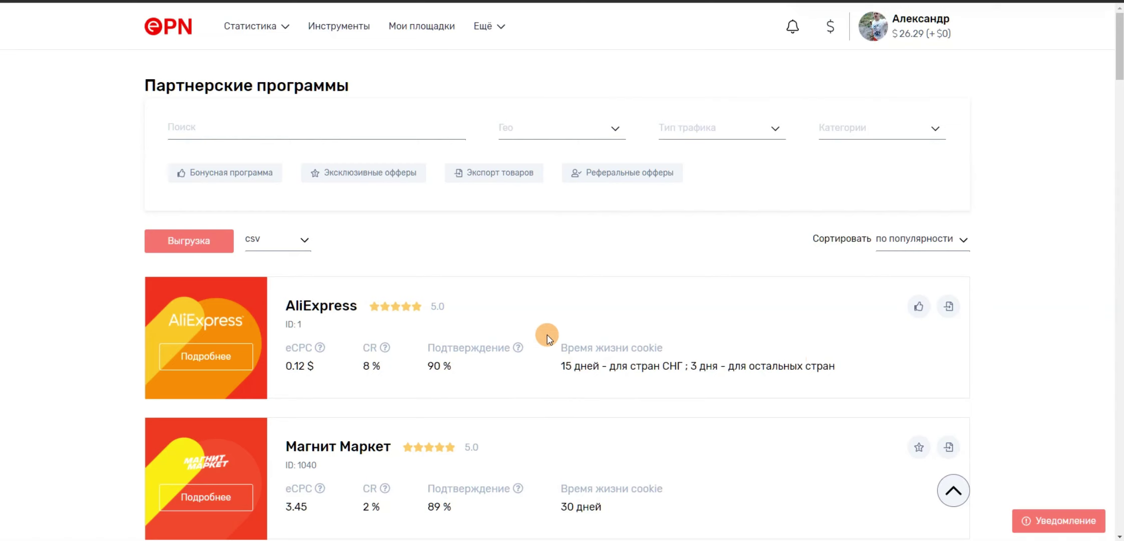
# Step: Open the Техподдержка page, bring up the Задать вопрос form and read its instructions
pyautogui.click(489, 29)
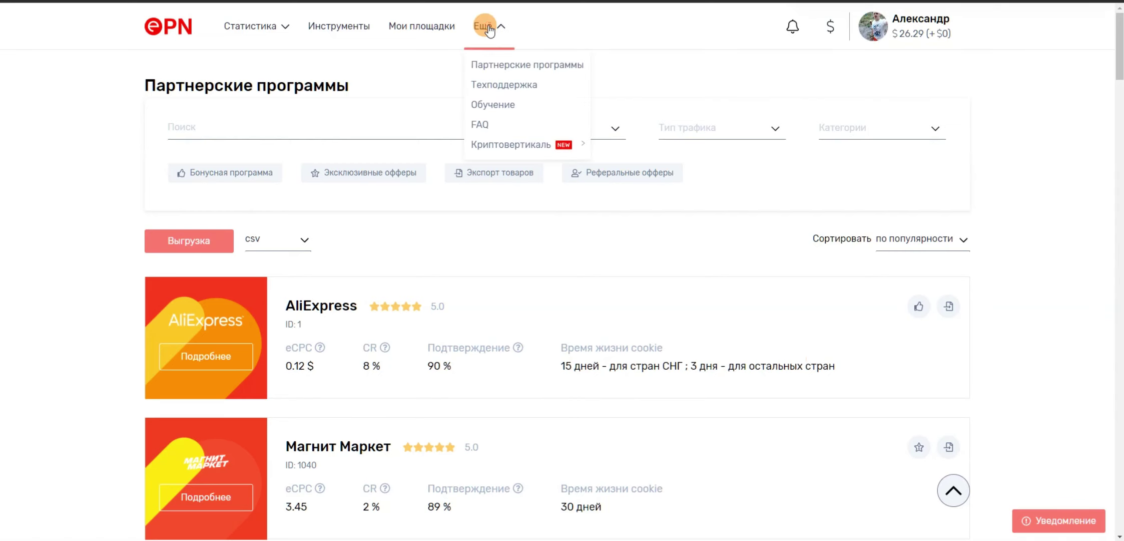
pyautogui.click(511, 86)
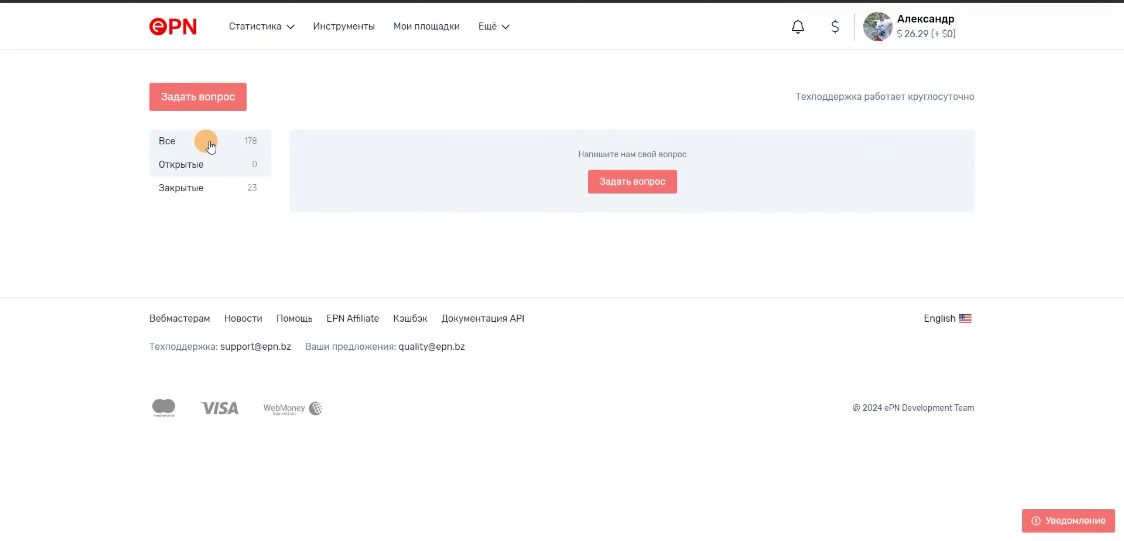
pyautogui.click(631, 181)
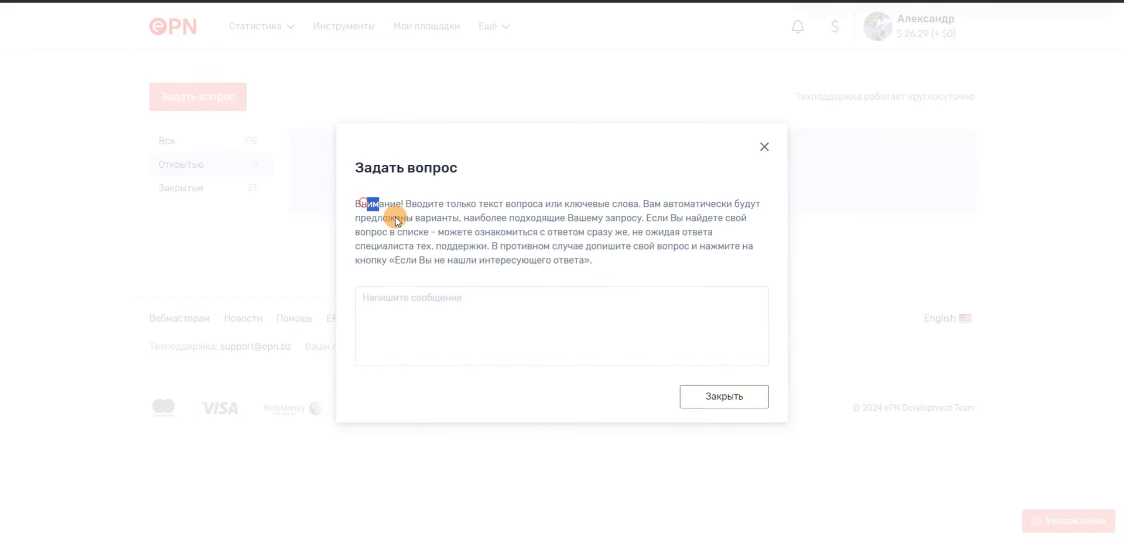
pyautogui.moveTo(396, 219); pyautogui.dragTo(739, 265)
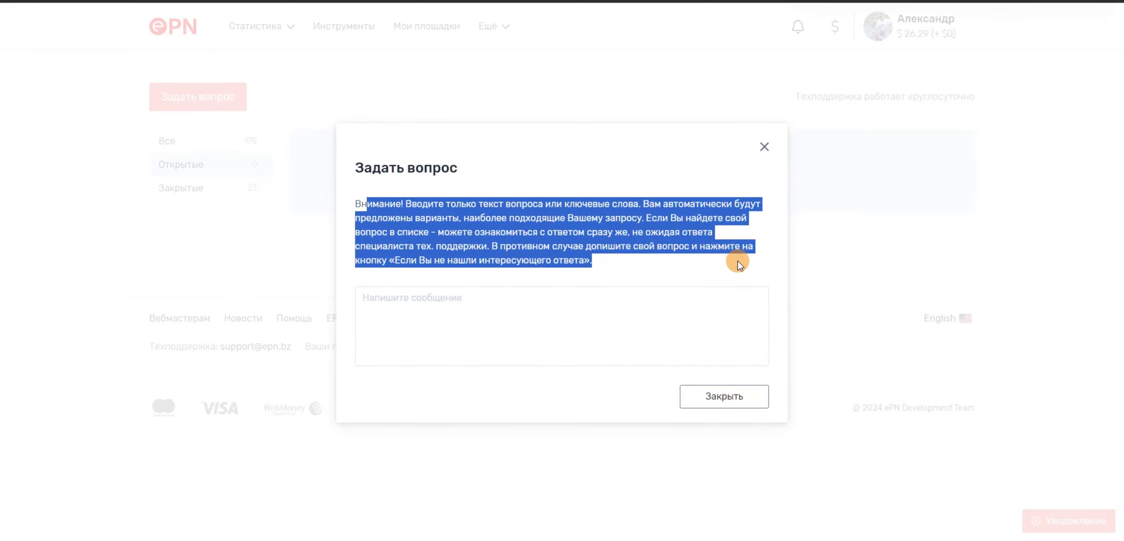
pyautogui.click(616, 267)
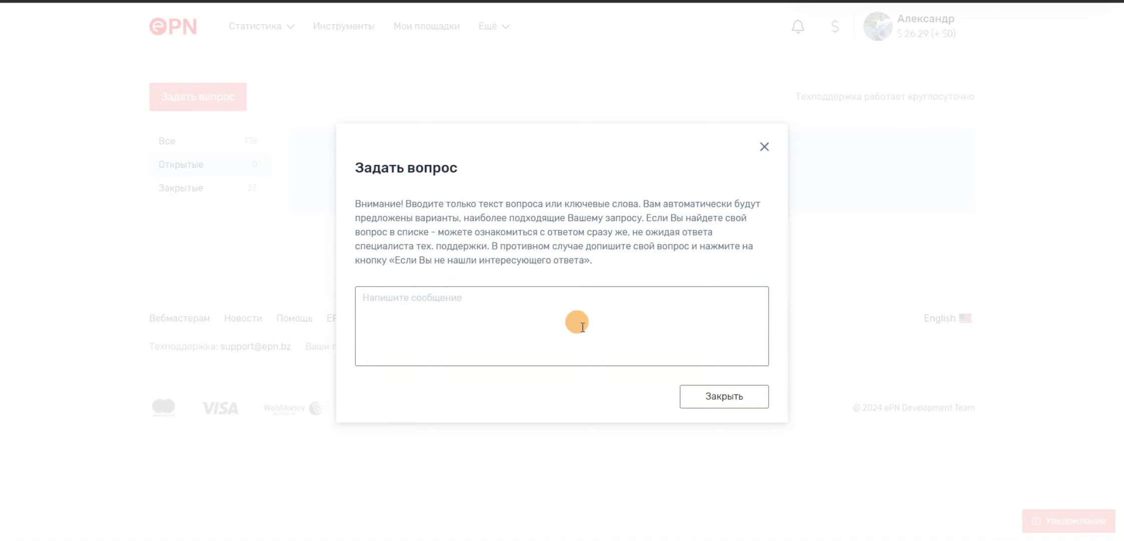
# Step: Try out the question form with a random sample message, clear the text and close the form without sending
pyautogui.click(582, 327)
pyautogui.write('аравр')
pyautogui.write('апоен')
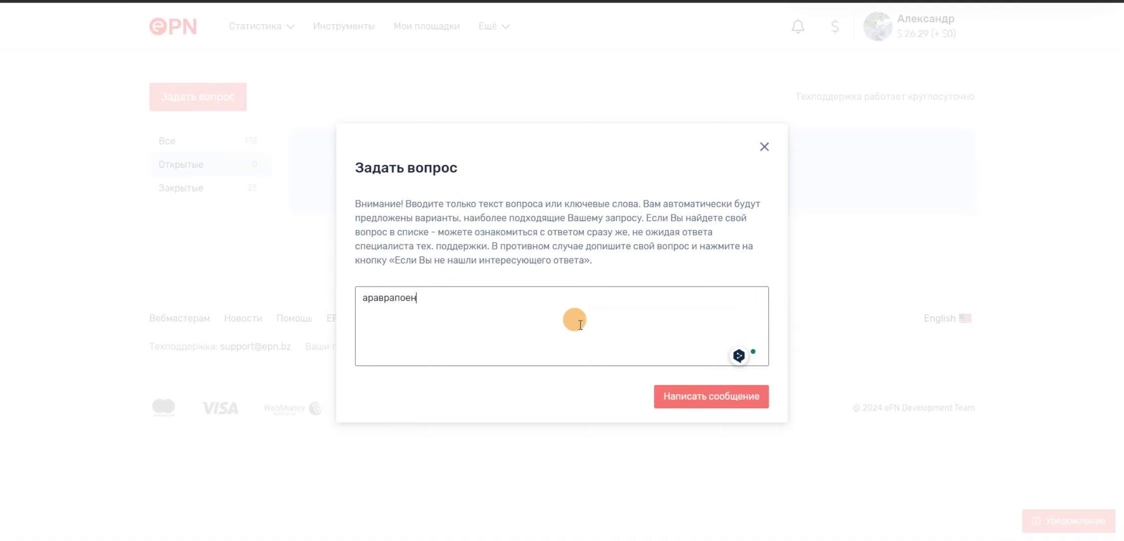
pyautogui.write('енененено')
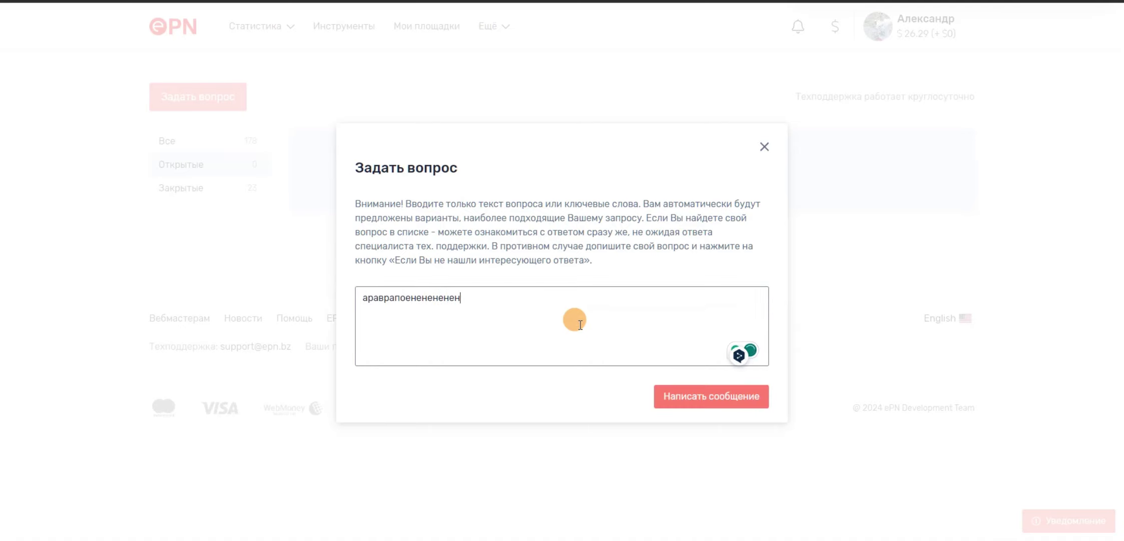
pyautogui.press('BackSpace')
pyautogui.press('BackSpace')
pyautogui.press('BackSpace')
pyautogui.press('BackSpace')
pyautogui.press('BackSpace')
pyautogui.press('BackSpace')
pyautogui.press('BackSpace')
pyautogui.press('BackSpace')
pyautogui.press('BackSpace')
pyautogui.press('BackSpace')
pyautogui.press('BackSpace')
pyautogui.press('BackSpace')
pyautogui.press('BackSpace')
pyautogui.press('BackSpace')
pyautogui.press('BackSpace')
pyautogui.press('BackSpace')
pyautogui.press('BackSpace')
pyautogui.press('BackSpace')
pyautogui.press('BackSpace')
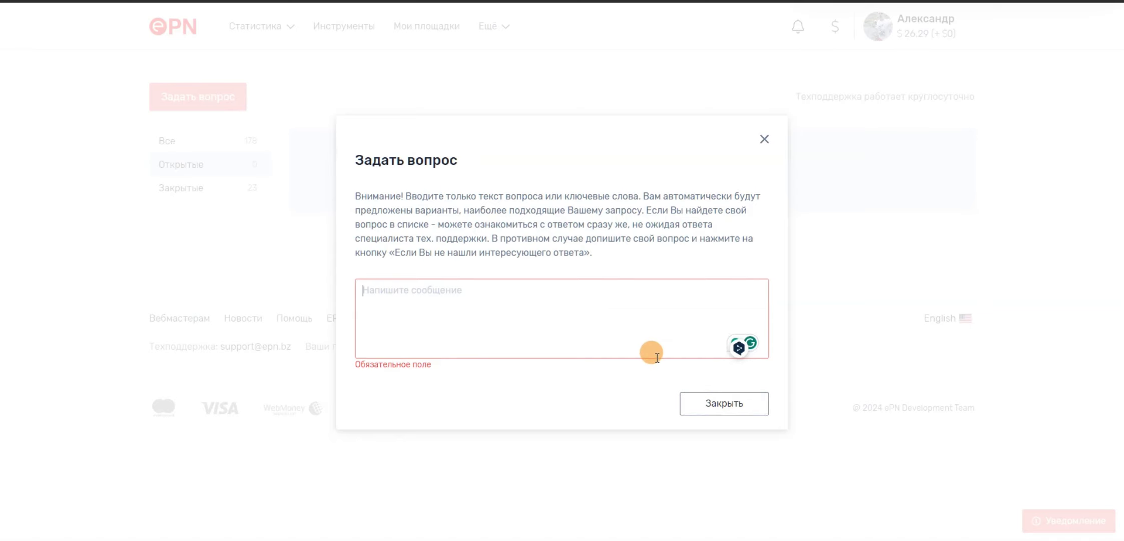
pyautogui.click(758, 135)
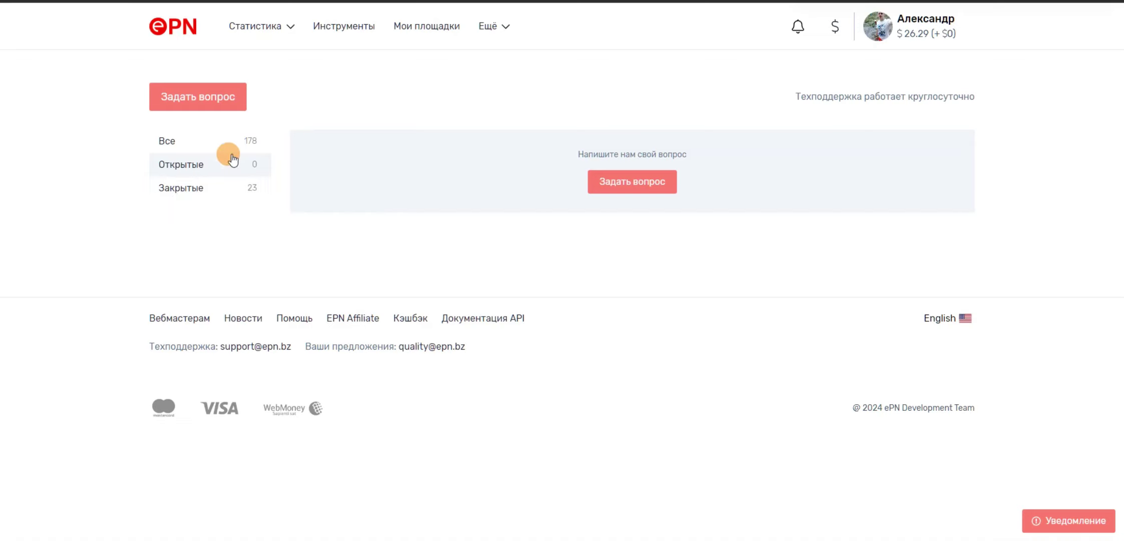
# Step: Open the Обучение page and look through the Работа с кабинетом videos and the Продвижение articles
pyautogui.click(503, 23)
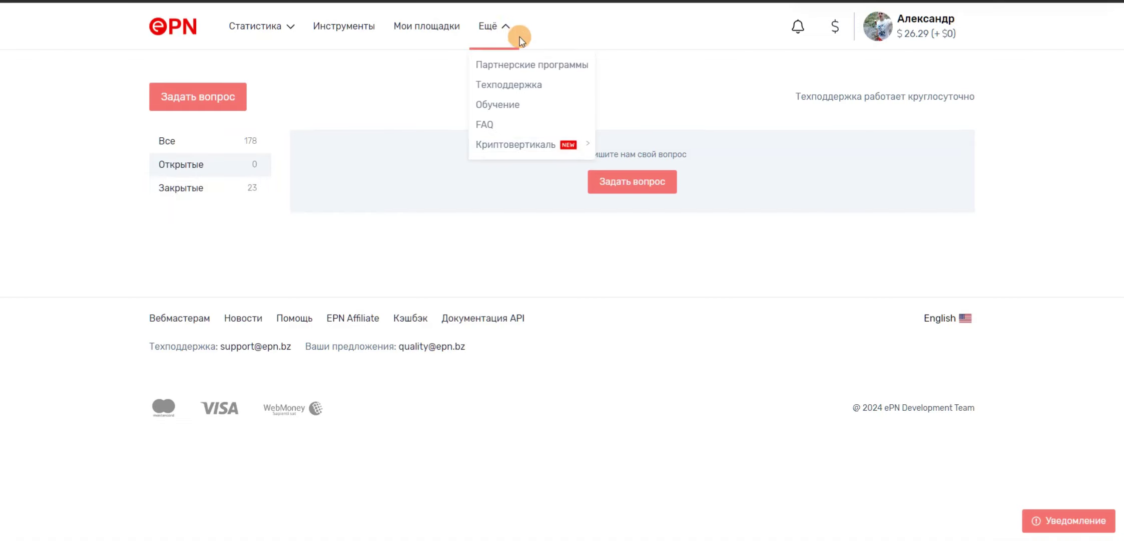
pyautogui.click(537, 103)
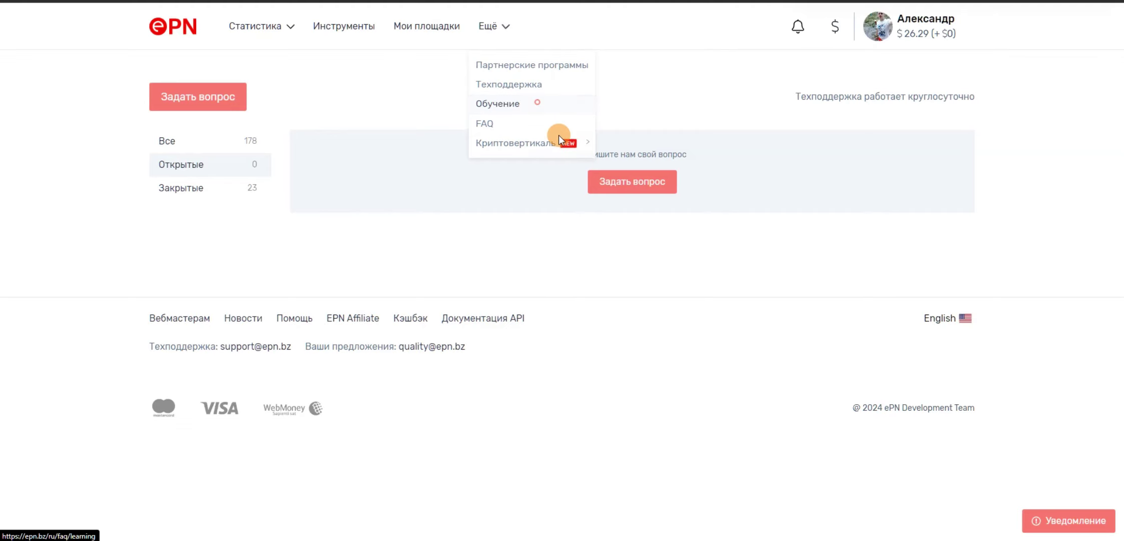
pyautogui.scroll(-8, 581, 145)
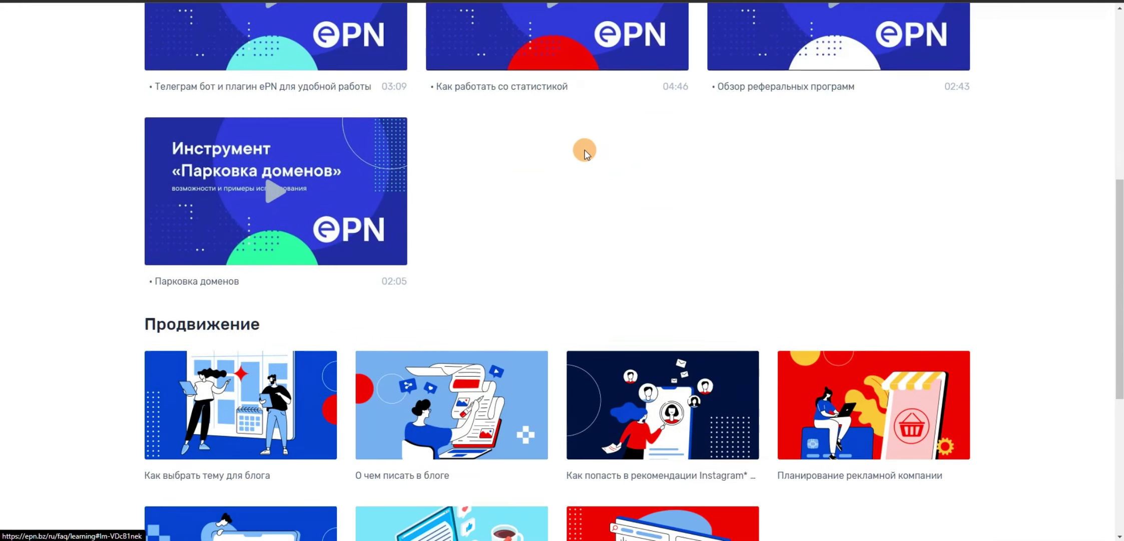
pyautogui.scroll(-3, 557, 220)
pyautogui.scroll(12, 358, 183)
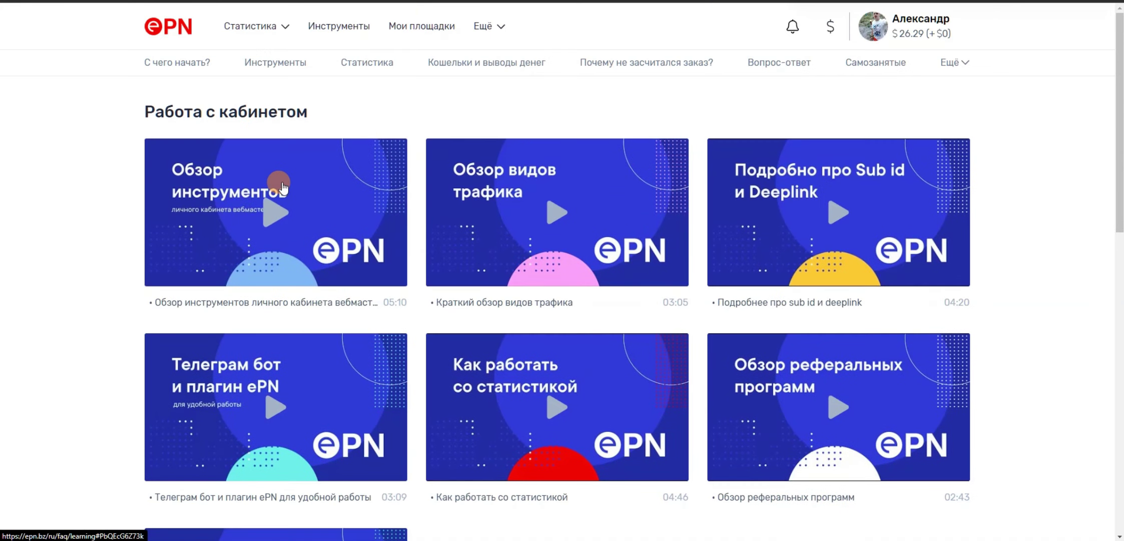
pyautogui.moveTo(211, 112); pyautogui.dragTo(315, 106)
pyautogui.click(422, 91)
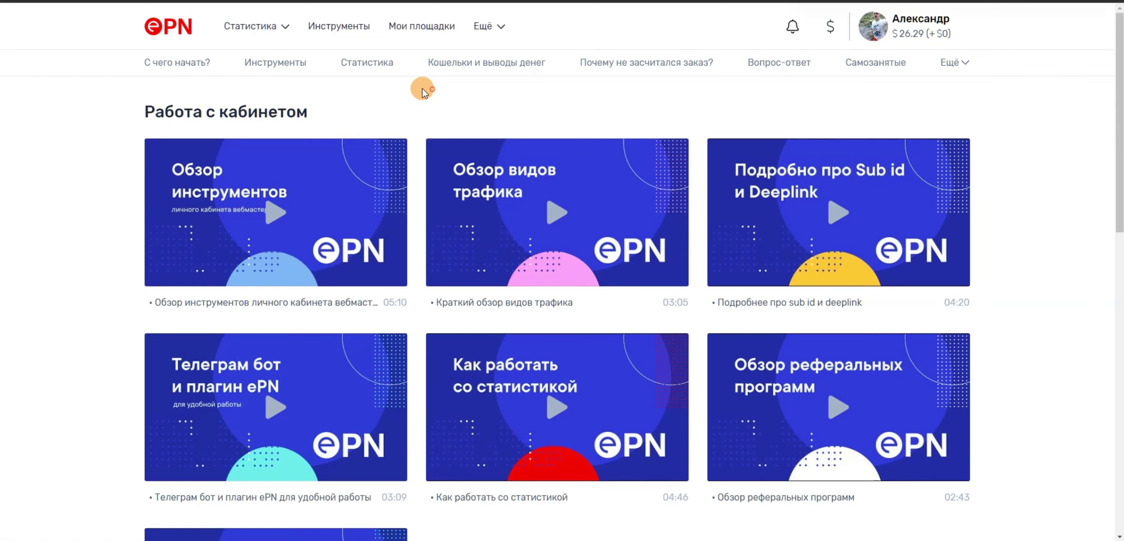
pyautogui.scroll(-6, 421, 87)
pyautogui.scroll(-7, 421, 95)
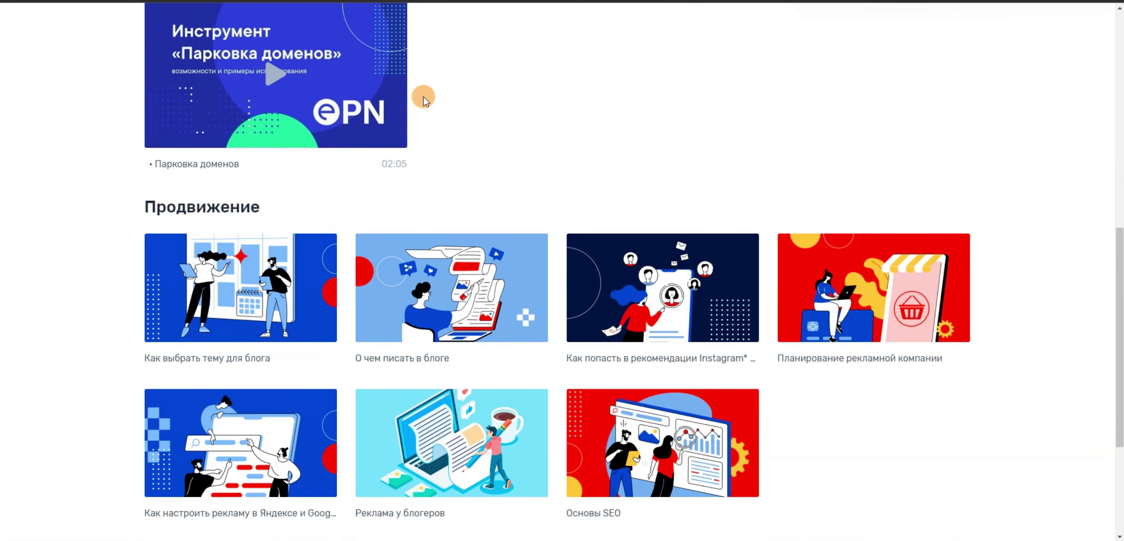
pyautogui.scroll(4, 423, 98)
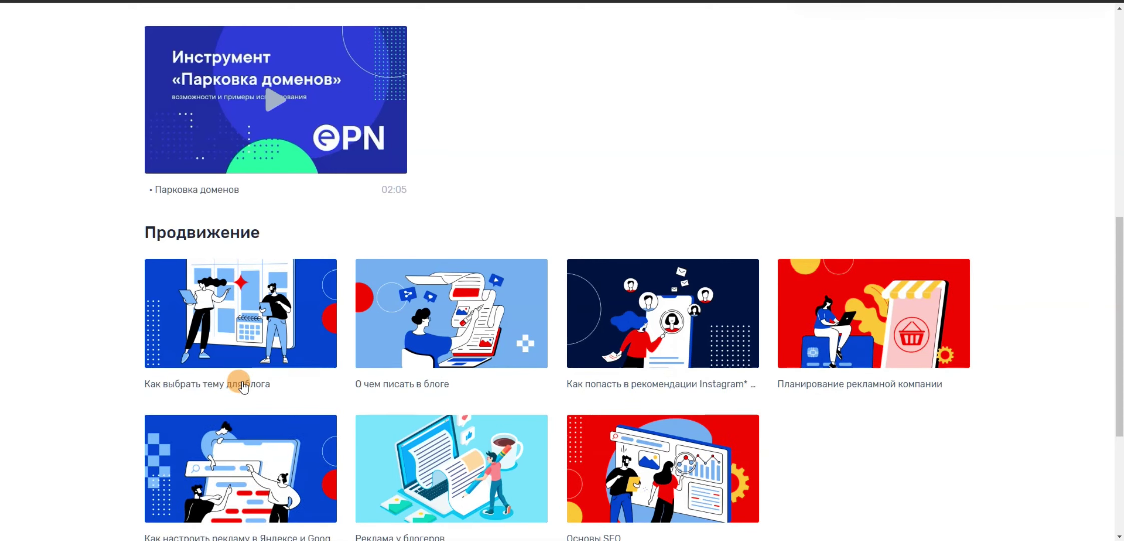
pyautogui.scroll(2, 243, 387)
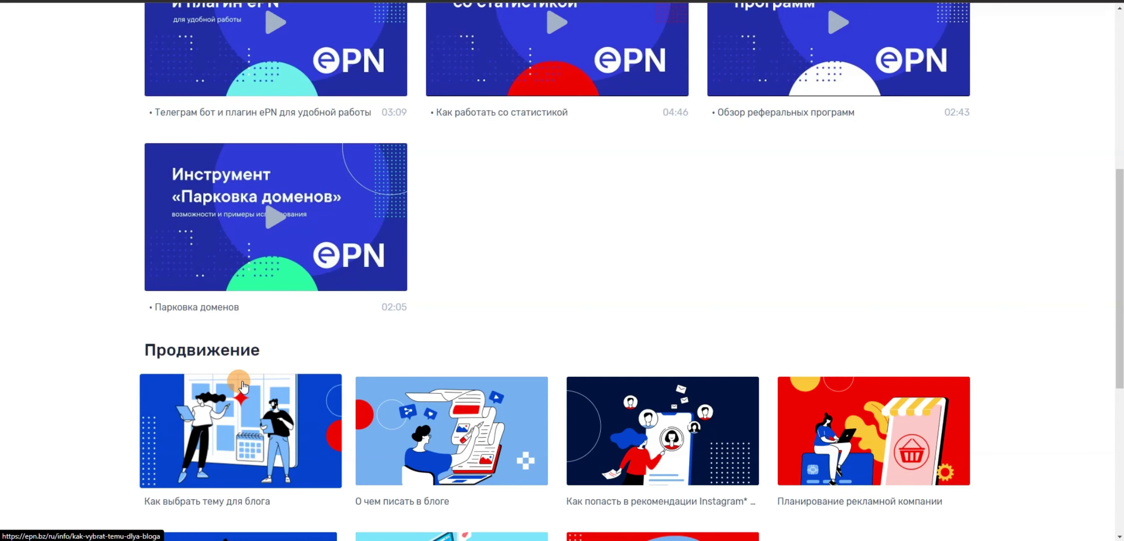
pyautogui.scroll(7, 521, 251)
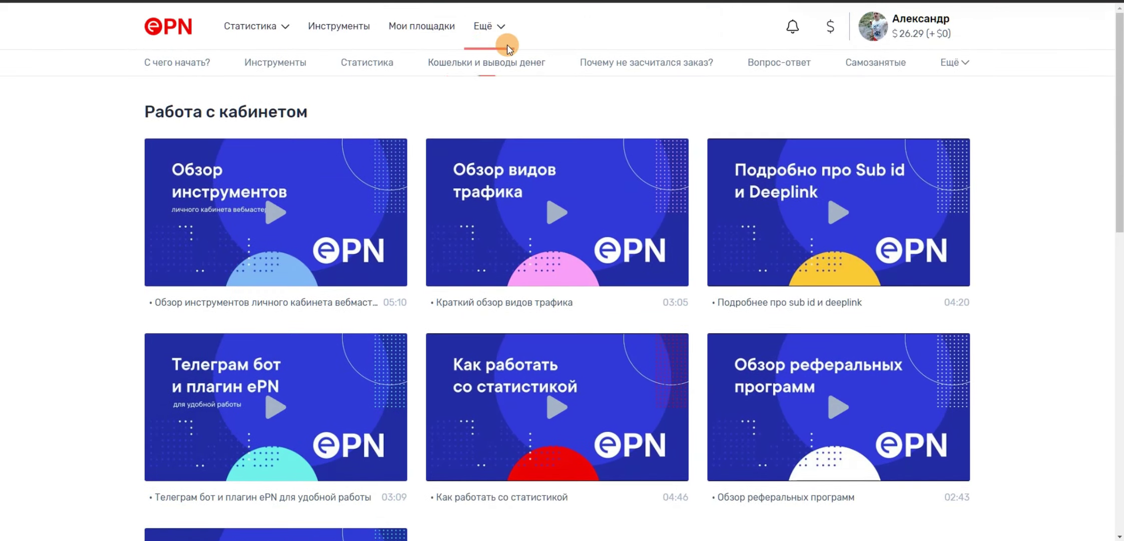
# Step: Open the FAQ page and look through the whole Вопрос-Ответ list of questions
pyautogui.click(490, 27)
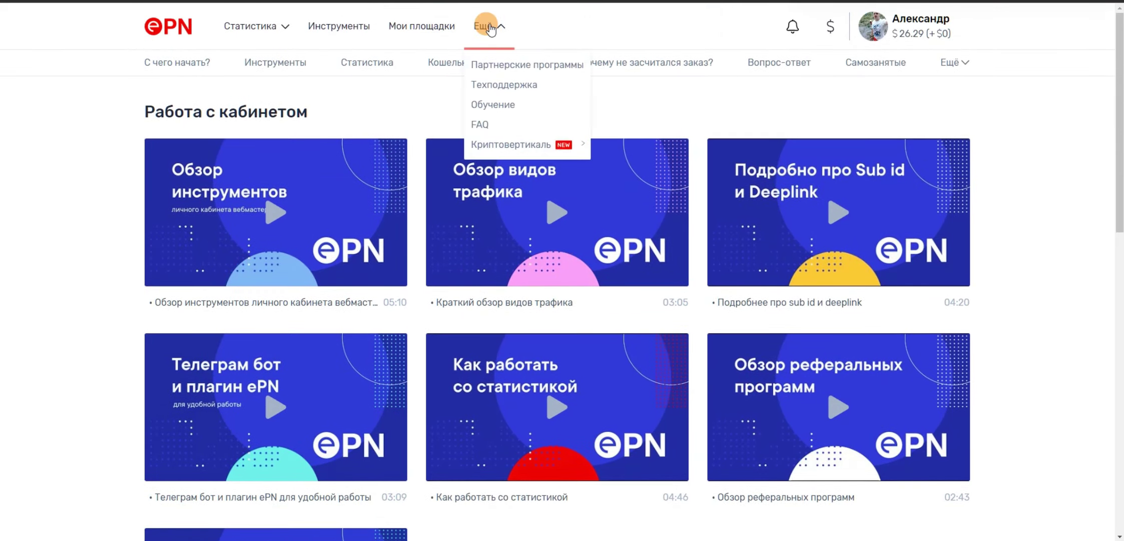
pyautogui.rightClick(527, 129)
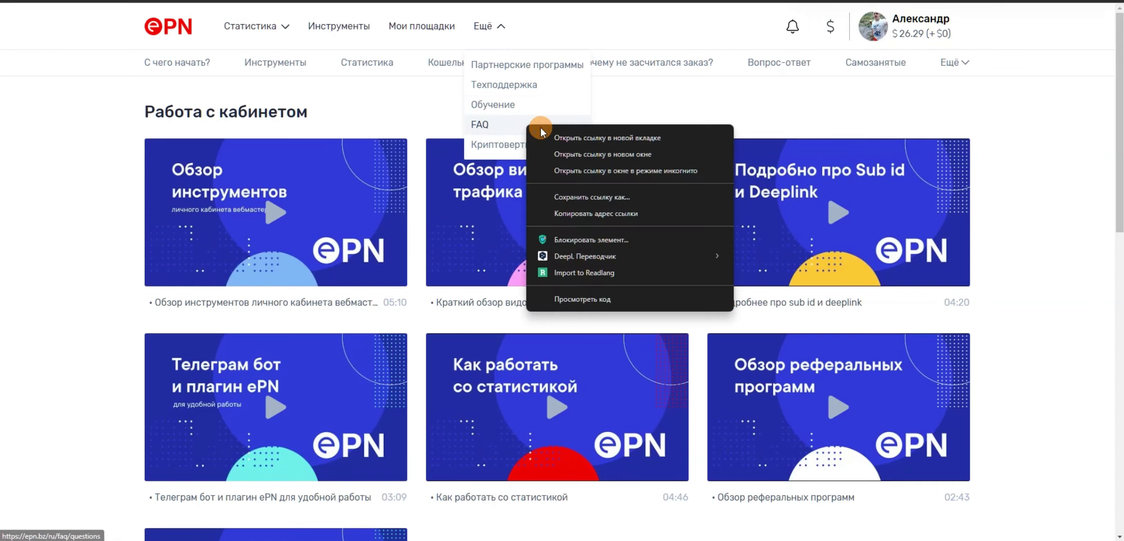
pyautogui.press('Escape')
pyautogui.click(479, 124)
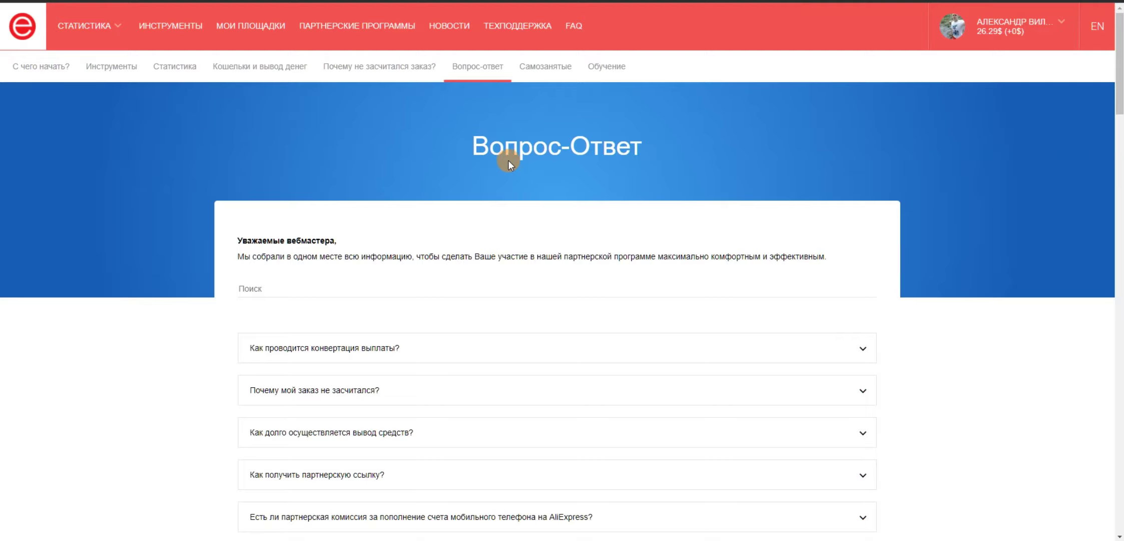
pyautogui.moveTo(479, 153); pyautogui.dragTo(646, 159)
pyautogui.scroll(-1, 701, 260)
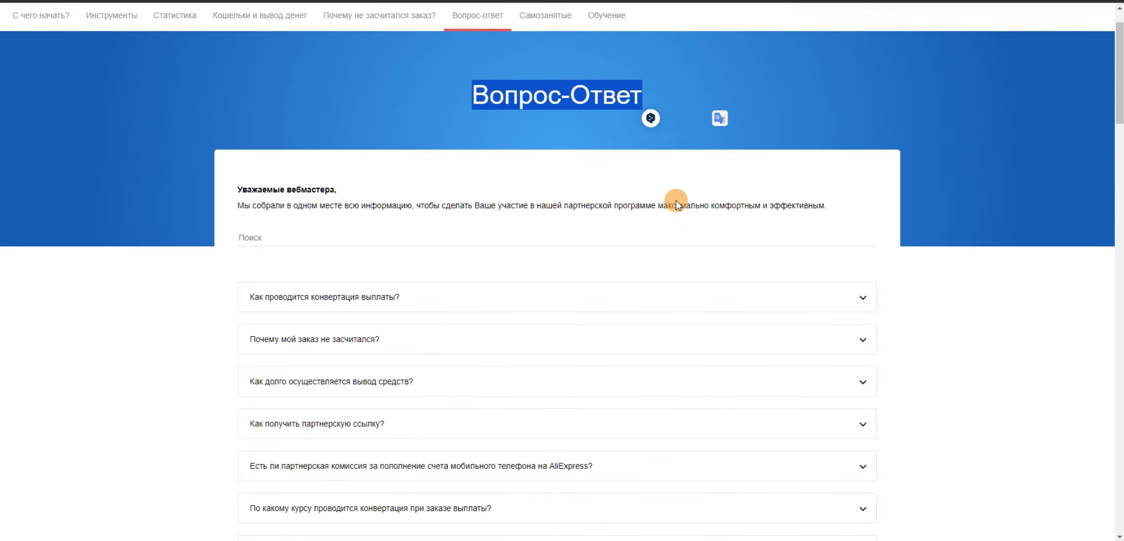
pyautogui.click(637, 165)
pyautogui.scroll(-3, 637, 166)
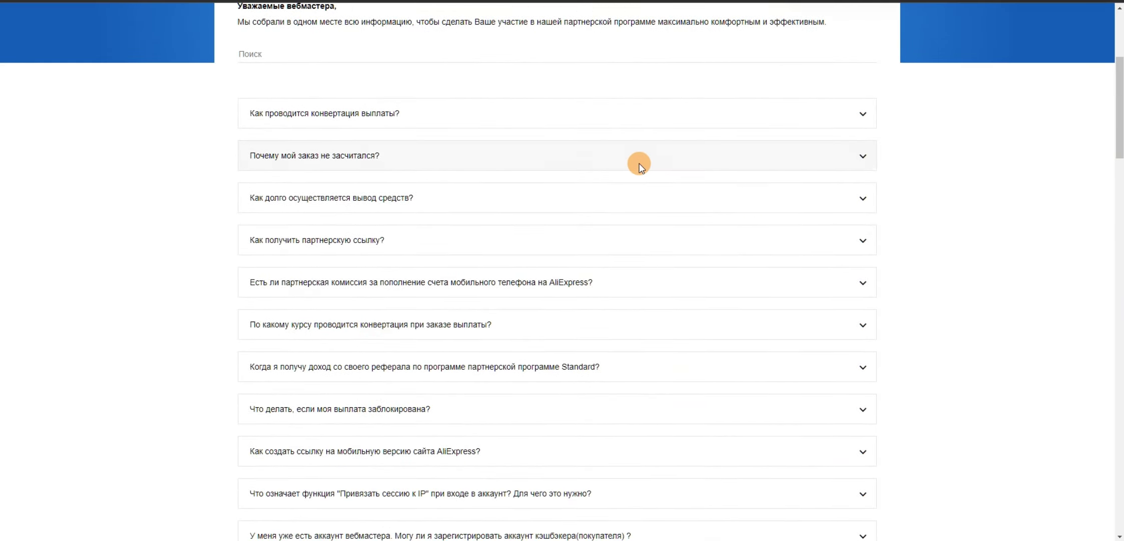
pyautogui.scroll(-18, 633, 175)
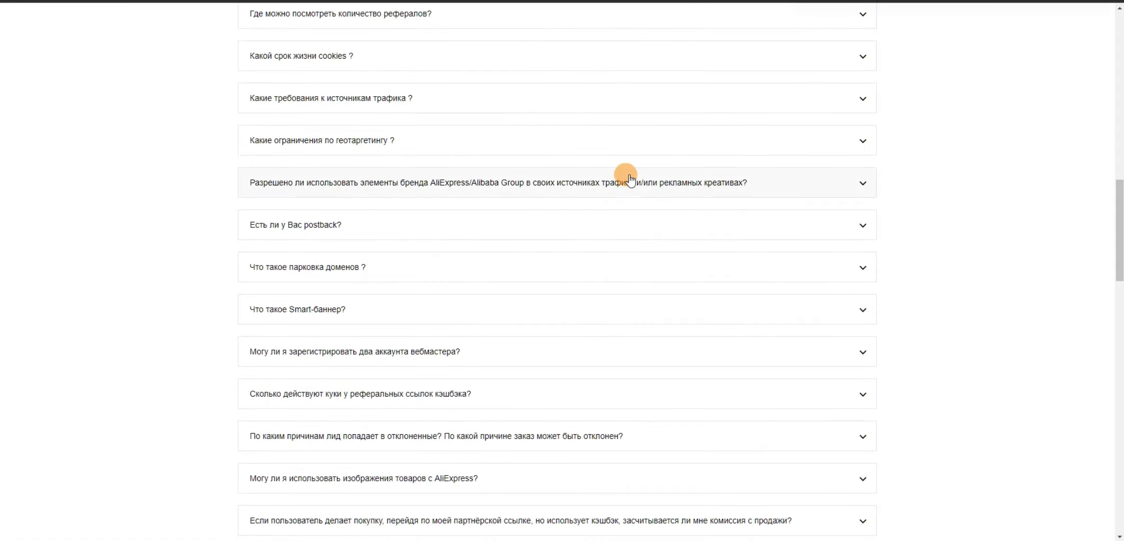
pyautogui.scroll(-15, 623, 180)
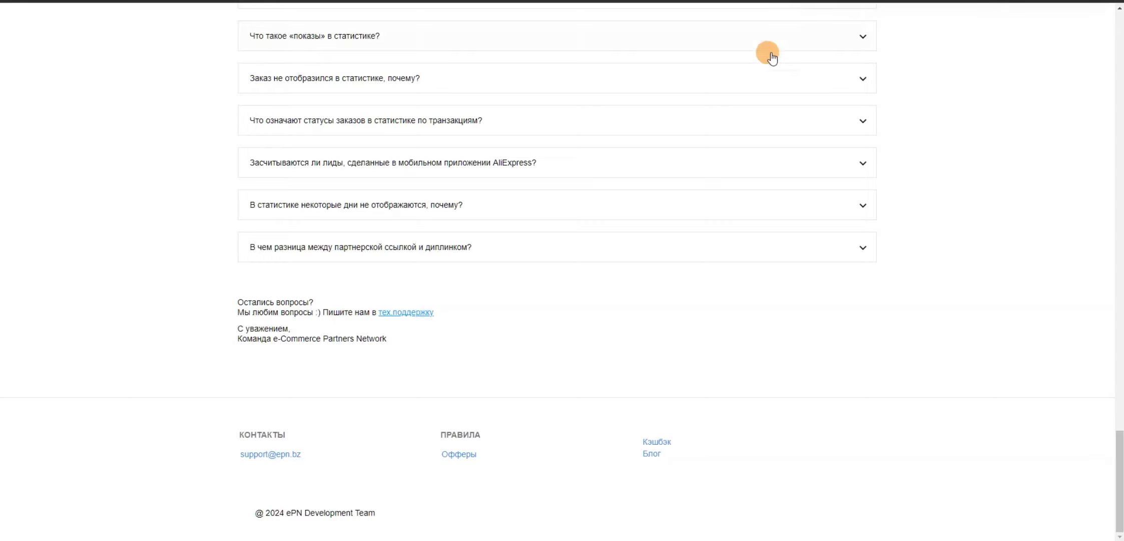
# Step: Skim back over the Вопрос-Ответ questions from the end of the list to its beginning
pyautogui.scroll(10, 629, 118)
pyautogui.scroll(-10, 476, 198)
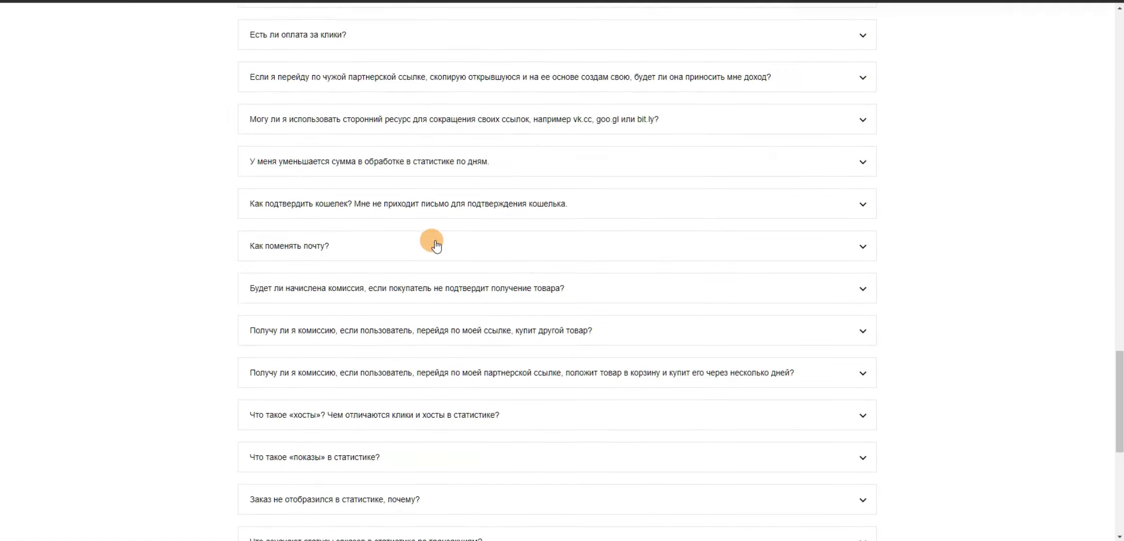
pyautogui.scroll(20, 419, 223)
pyautogui.scroll(20, 419, 224)
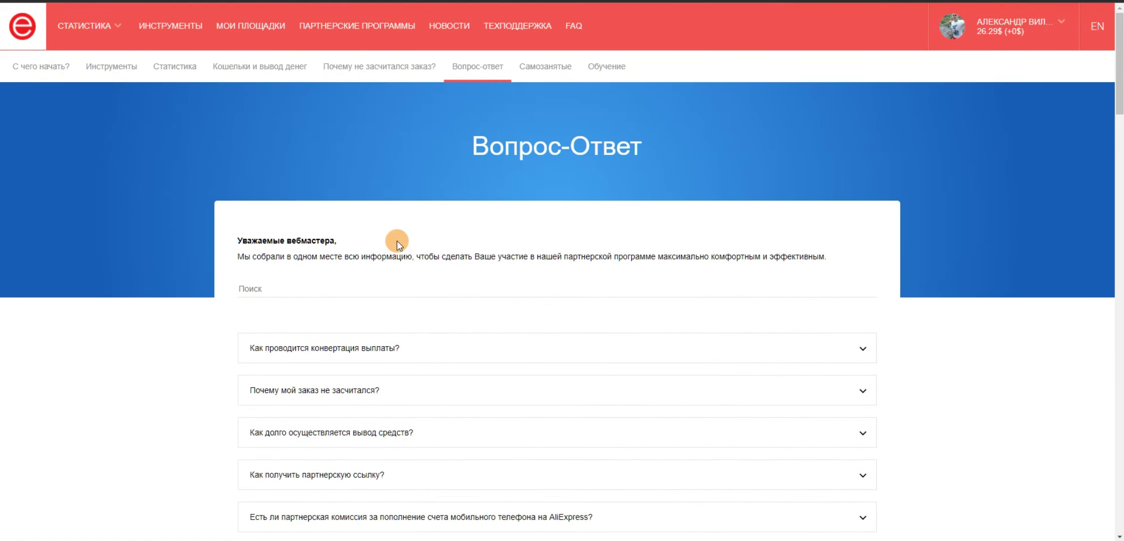
pyautogui.scroll(-1, 397, 241)
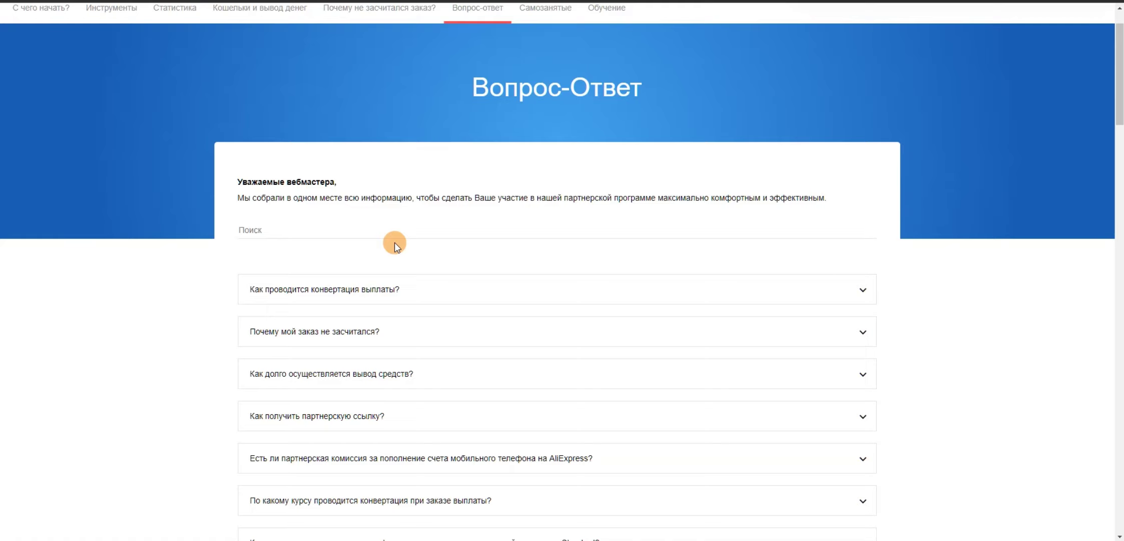
pyautogui.scroll(-3, 395, 242)
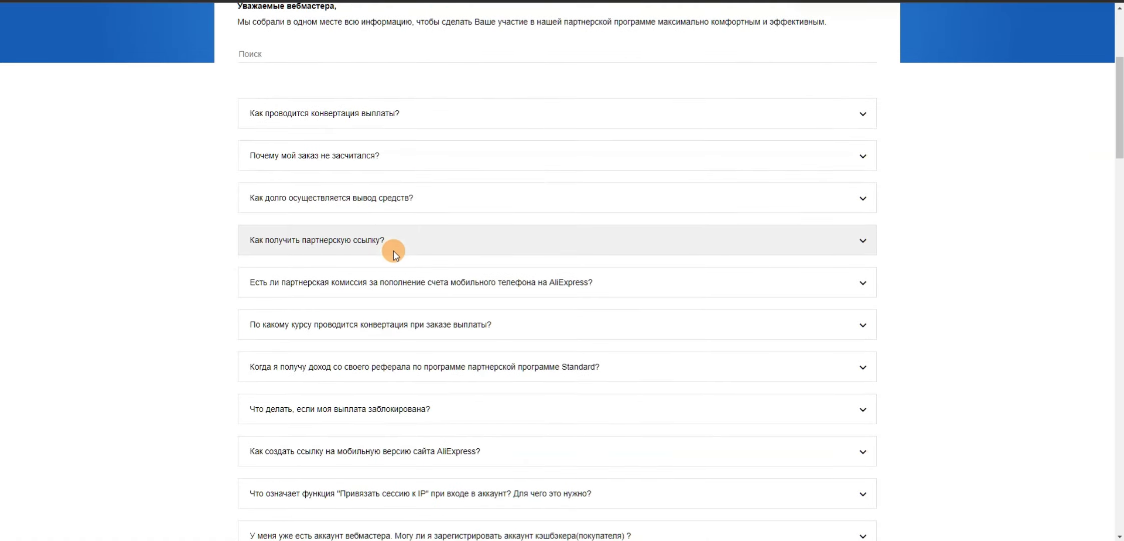
pyautogui.scroll(4, 393, 250)
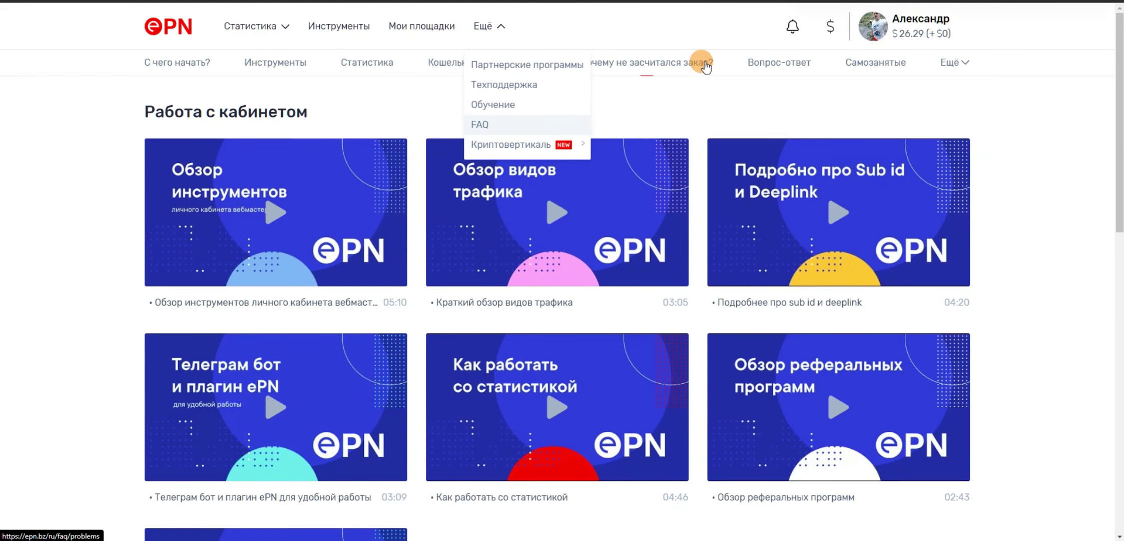
# Step: Open the Дашборд page and review the profile card and the Баланс amounts earned today, in processing and confirmed
pyautogui.click(913, 36)
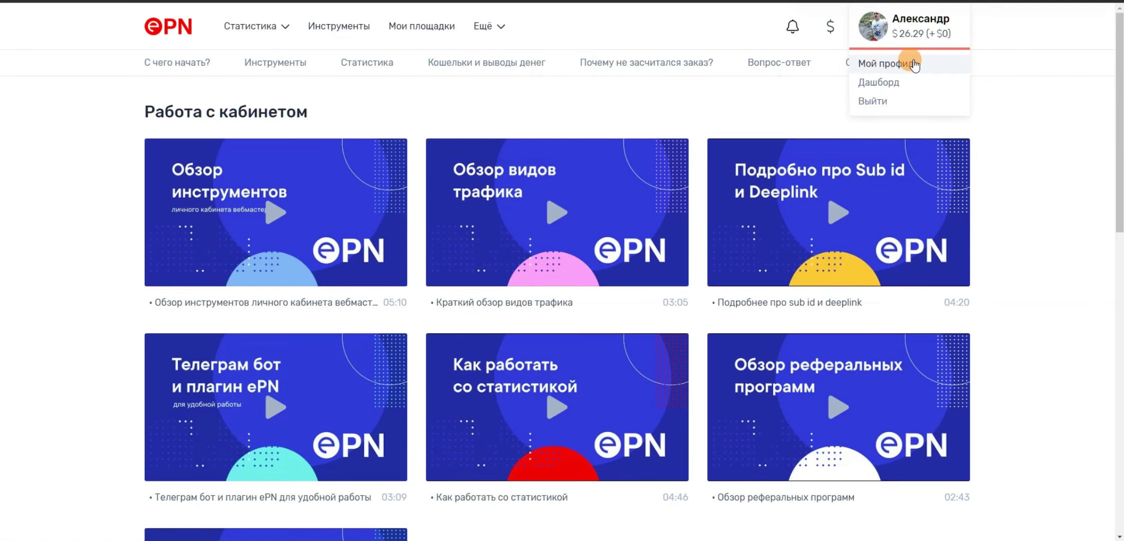
pyautogui.click(901, 86)
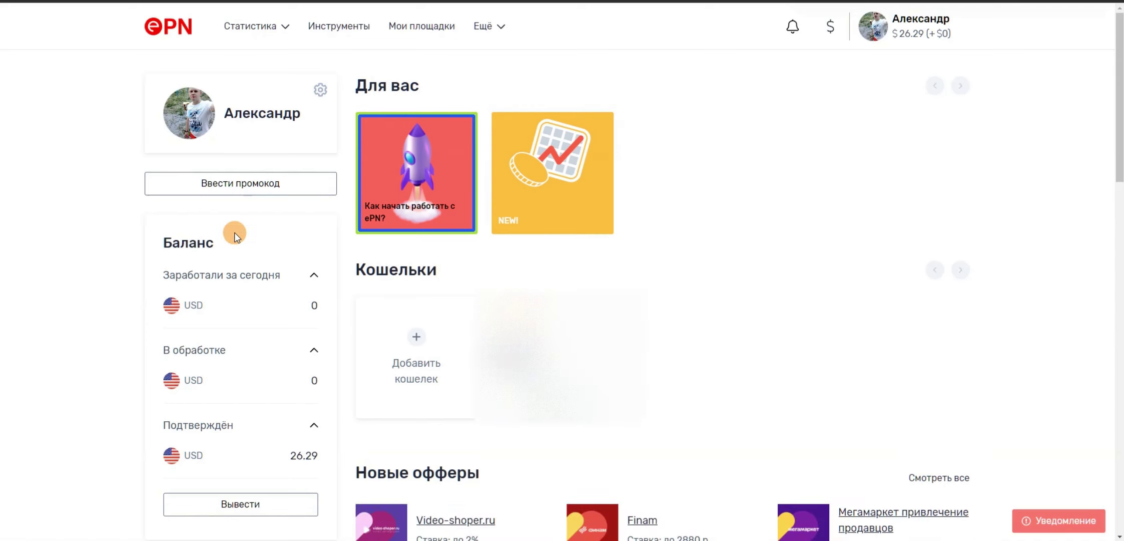
pyautogui.moveTo(231, 114); pyautogui.dragTo(250, 138)
pyautogui.click(249, 138)
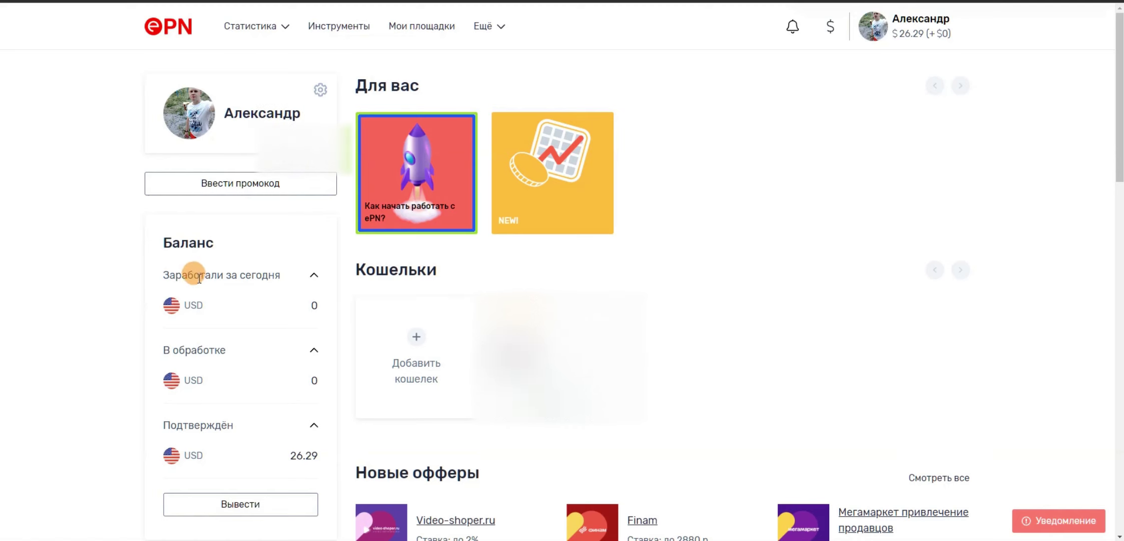
pyautogui.moveTo(181, 274); pyautogui.dragTo(284, 283)
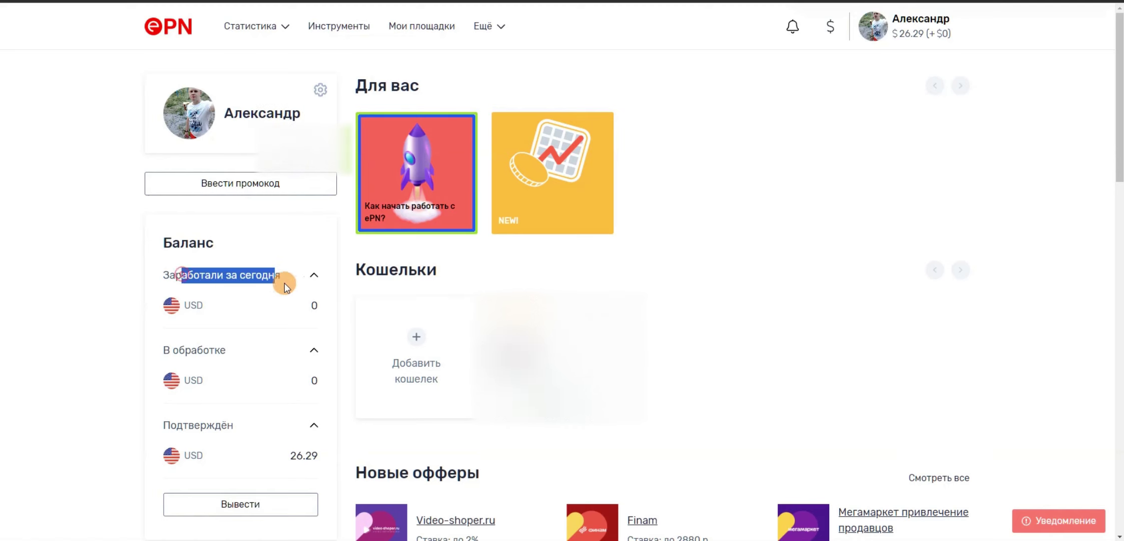
pyautogui.moveTo(197, 306); pyautogui.dragTo(297, 315)
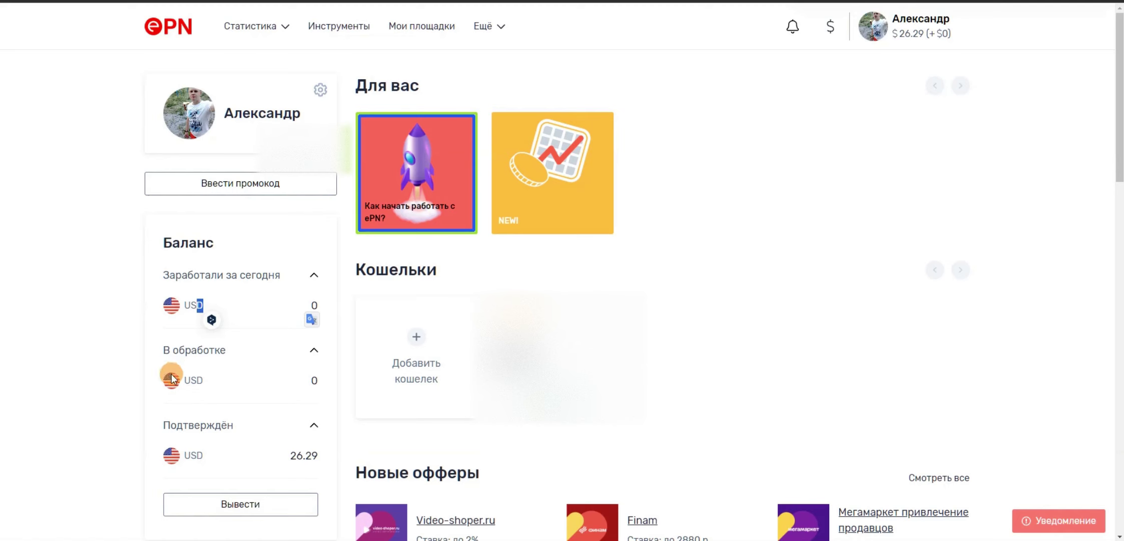
pyautogui.moveTo(178, 376); pyautogui.dragTo(299, 384)
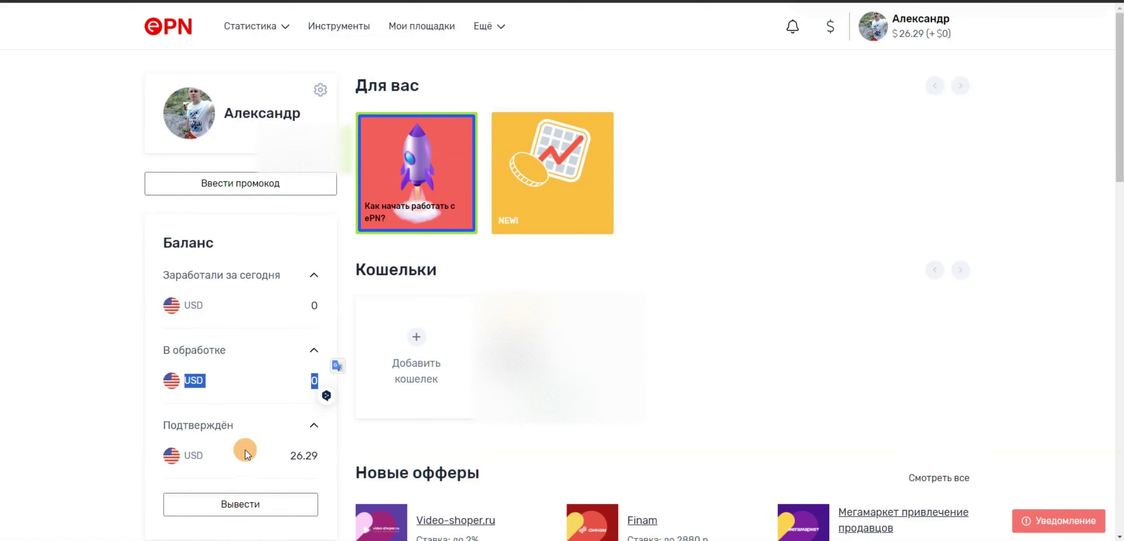
pyautogui.moveTo(179, 450); pyautogui.dragTo(328, 448)
pyautogui.click(350, 435)
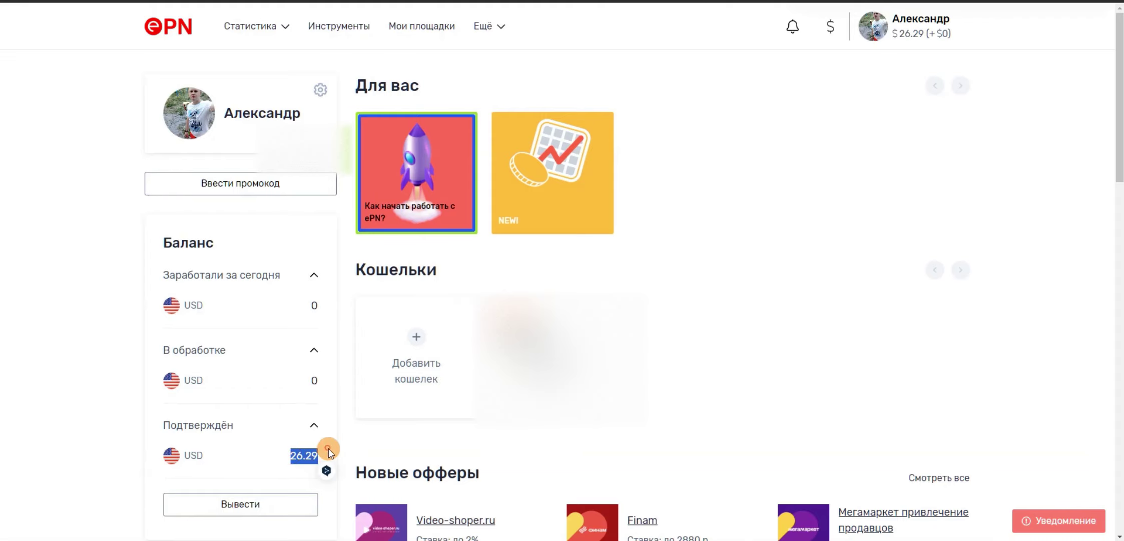
# Step: Look through the dashboard's Рефералы, Новые офферы and Акции sections down to the start of Выплаты
pyautogui.scroll(-10, 325, 443)
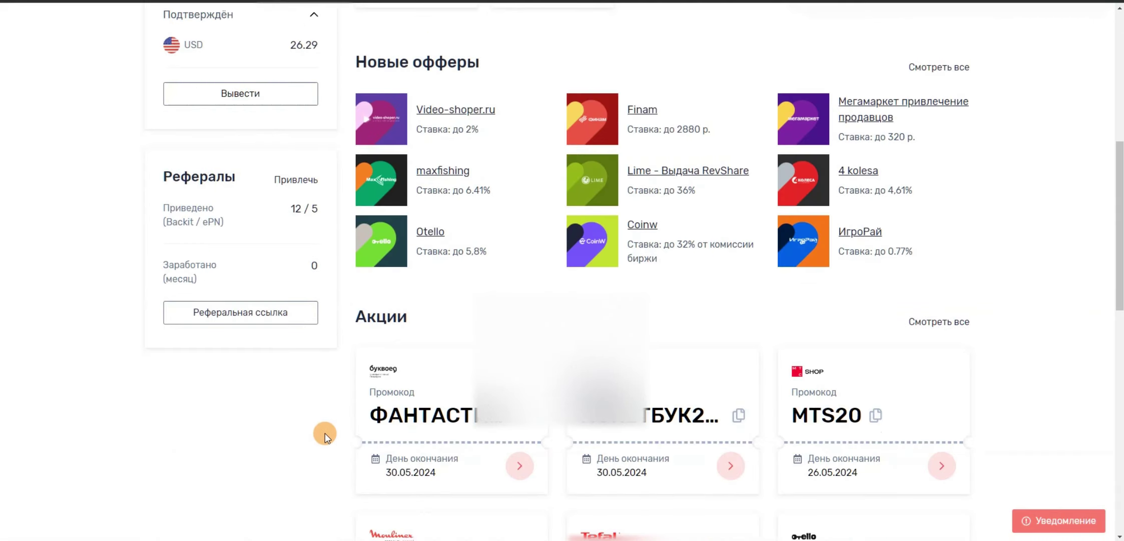
pyautogui.scroll(5, 324, 436)
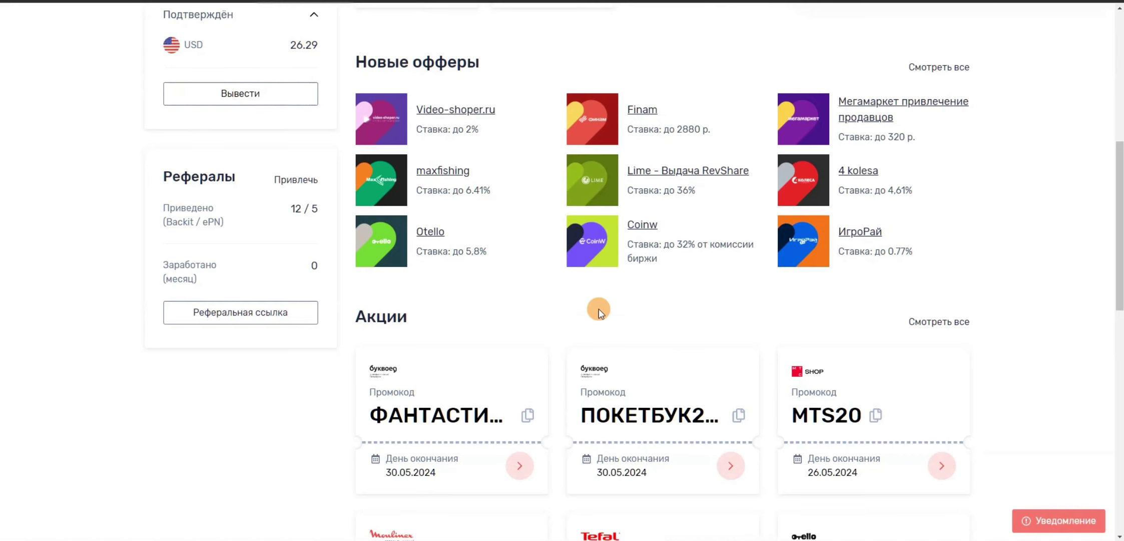
pyautogui.scroll(-4, 648, 286)
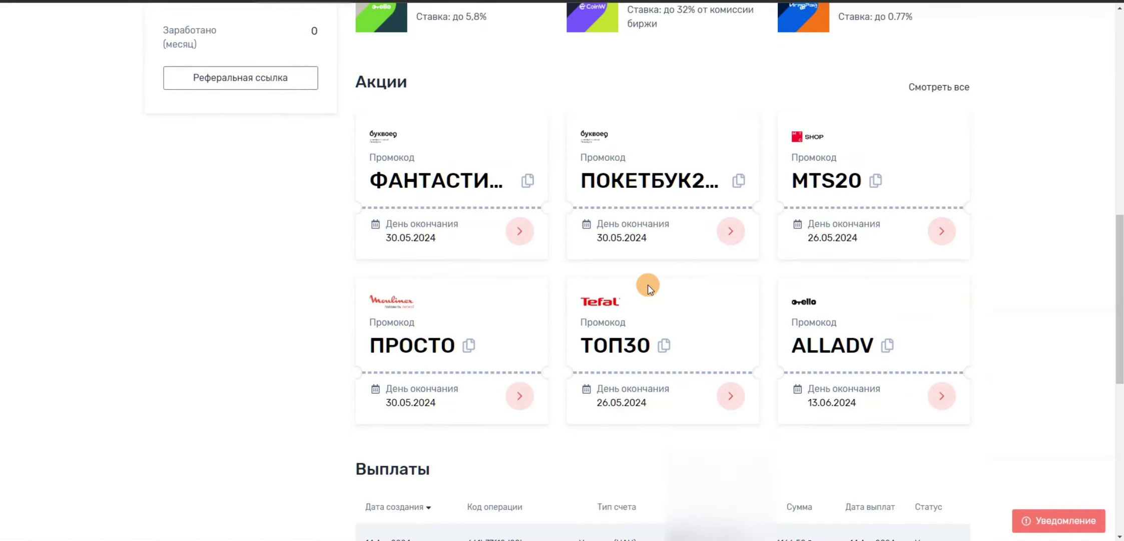
pyautogui.moveTo(350, 83); pyautogui.dragTo(425, 84)
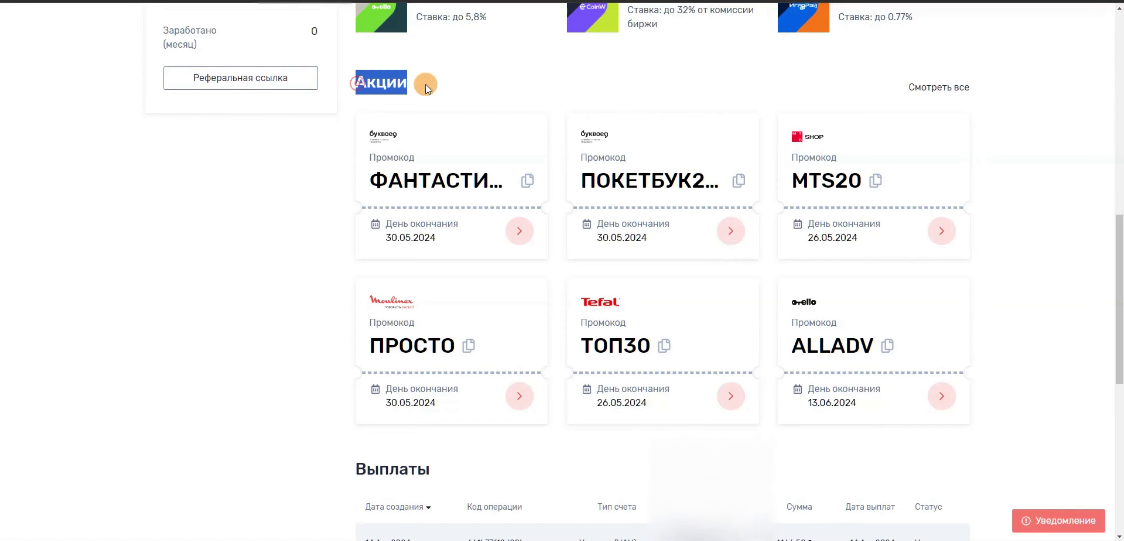
pyautogui.click(499, 80)
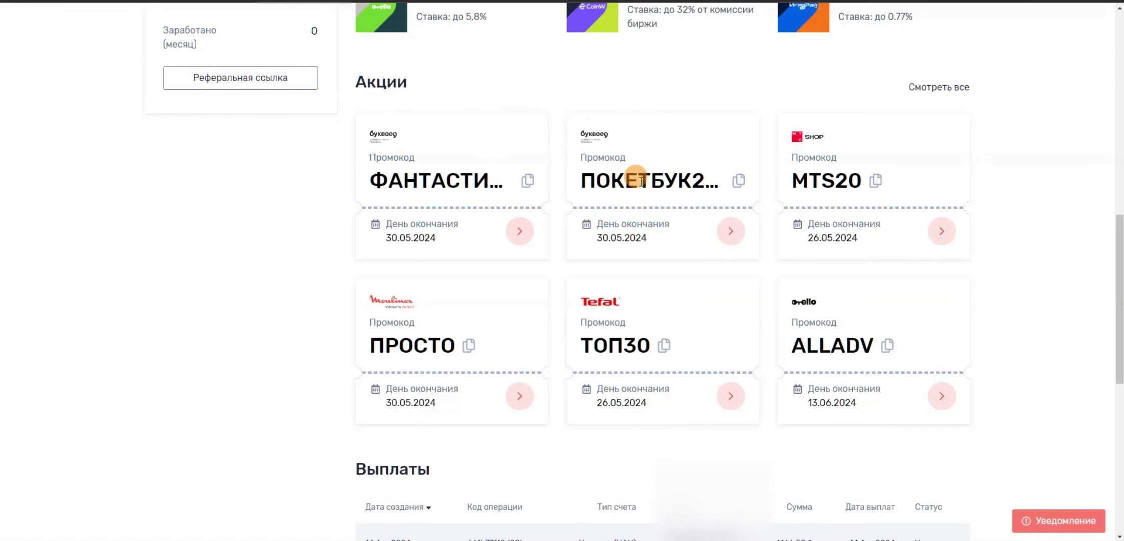
pyautogui.scroll(-1, 904, 304)
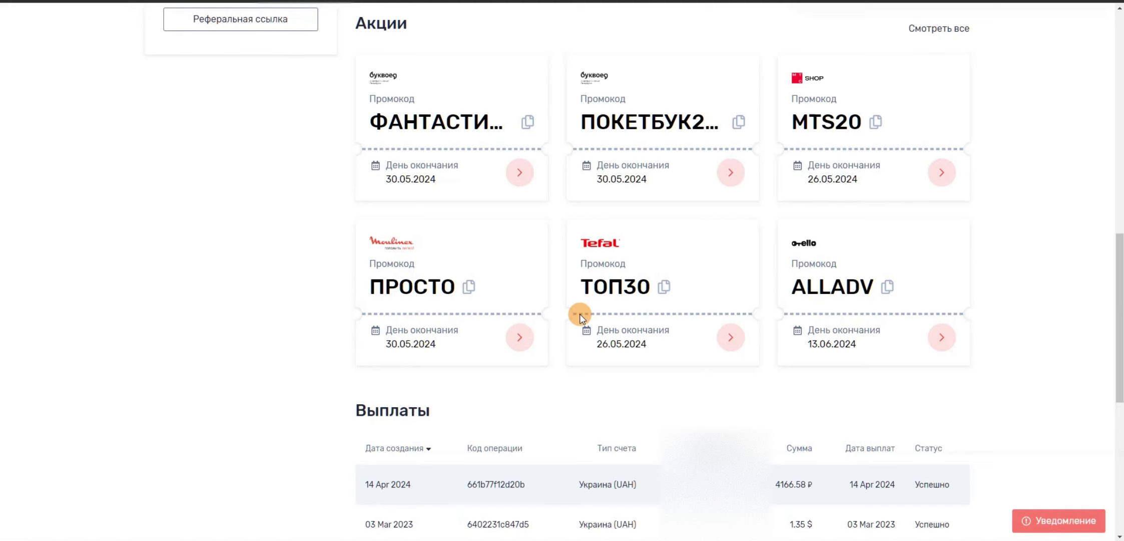
pyautogui.scroll(1, 581, 318)
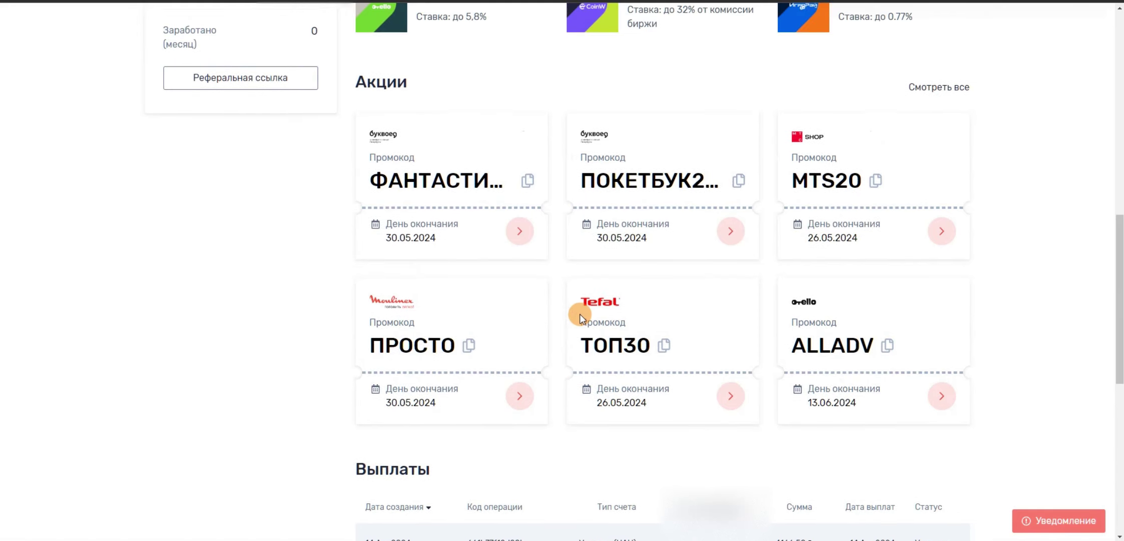
pyautogui.scroll(1, 581, 318)
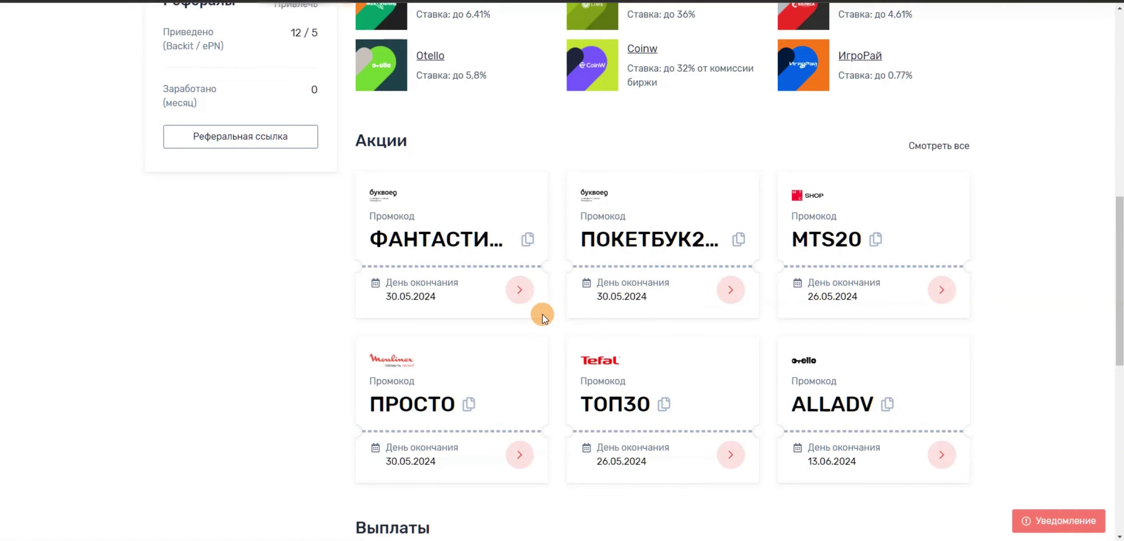
# Step: Bring up the choice of wallets to add, compare the payout methods with their minimums and fees, and close it without choosing one
pyautogui.scroll(10, 543, 316)
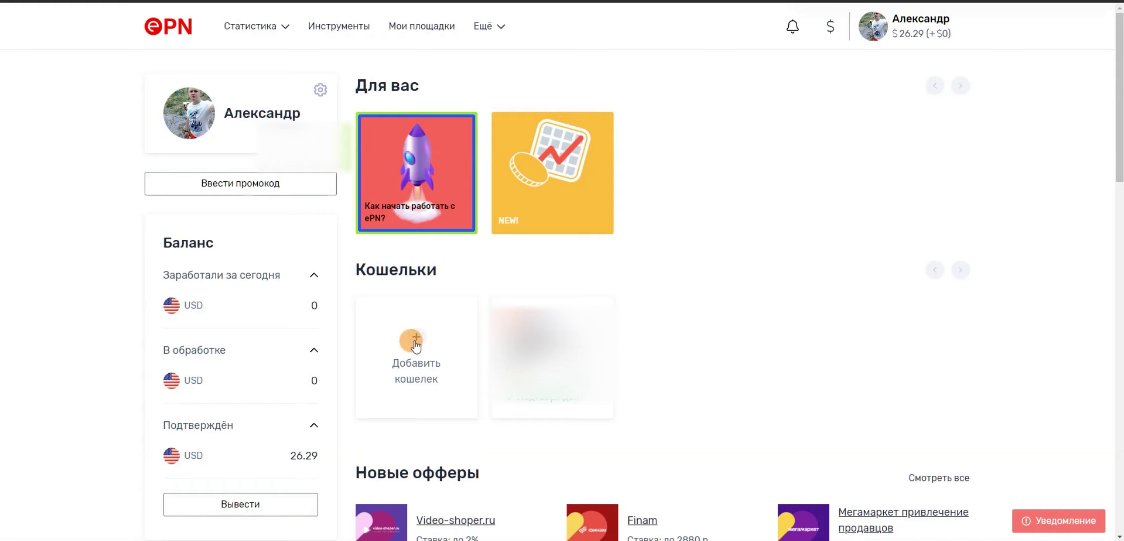
pyautogui.click(415, 341)
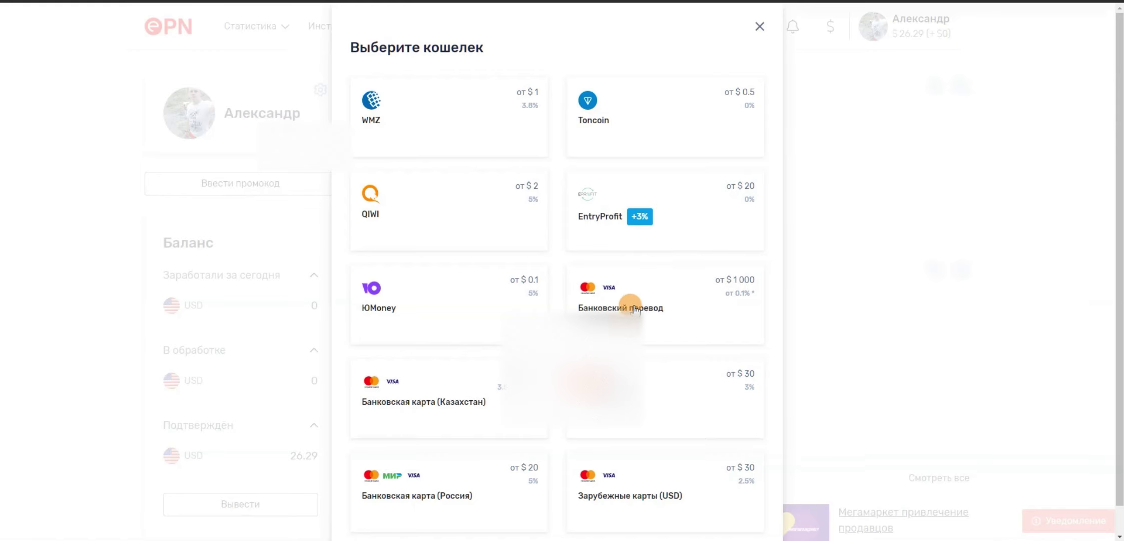
pyautogui.scroll(-1, 636, 280)
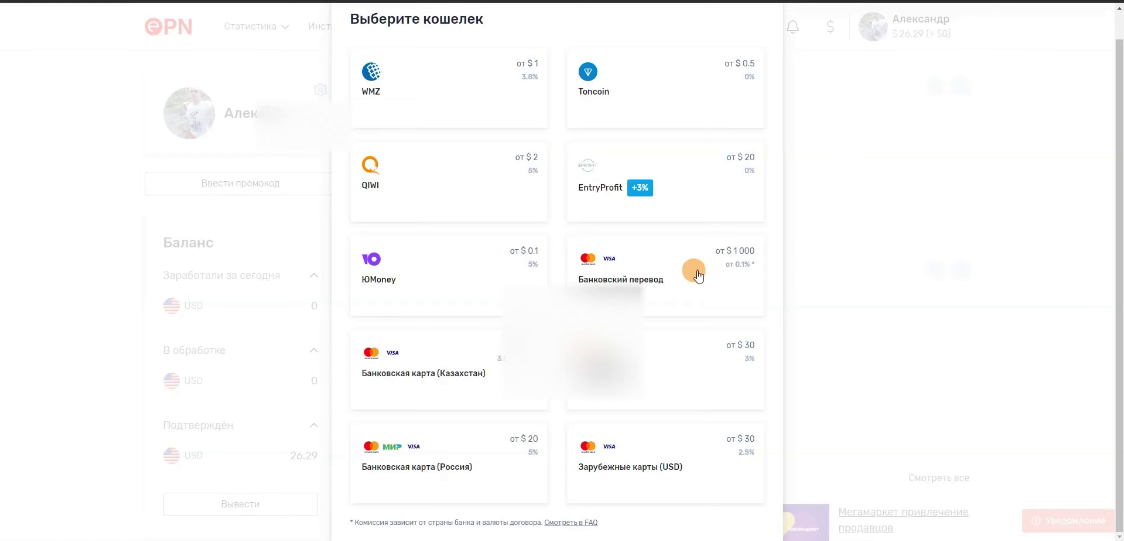
pyautogui.scroll(1, 697, 274)
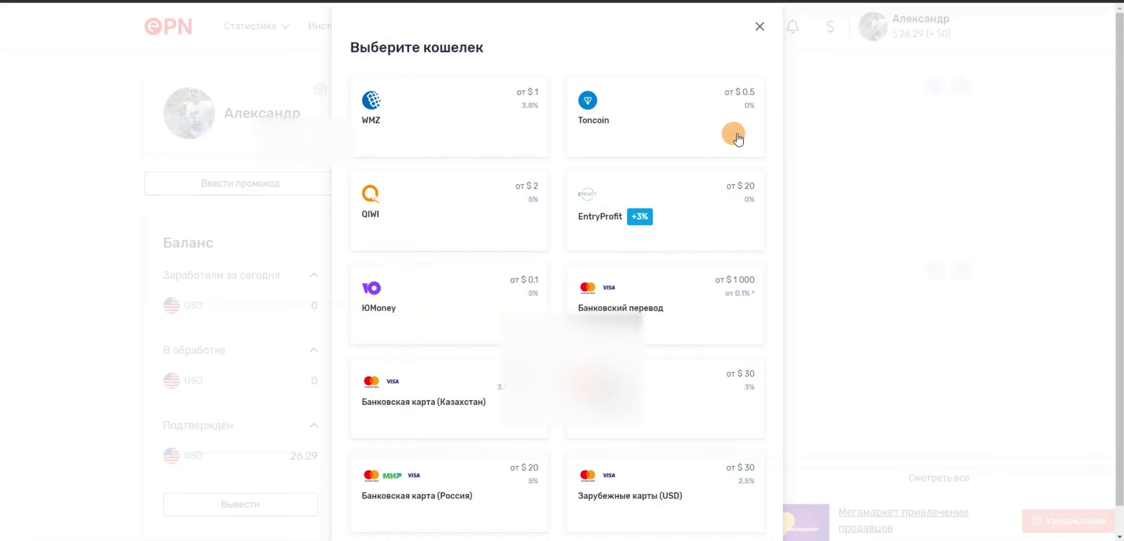
pyautogui.click(758, 26)
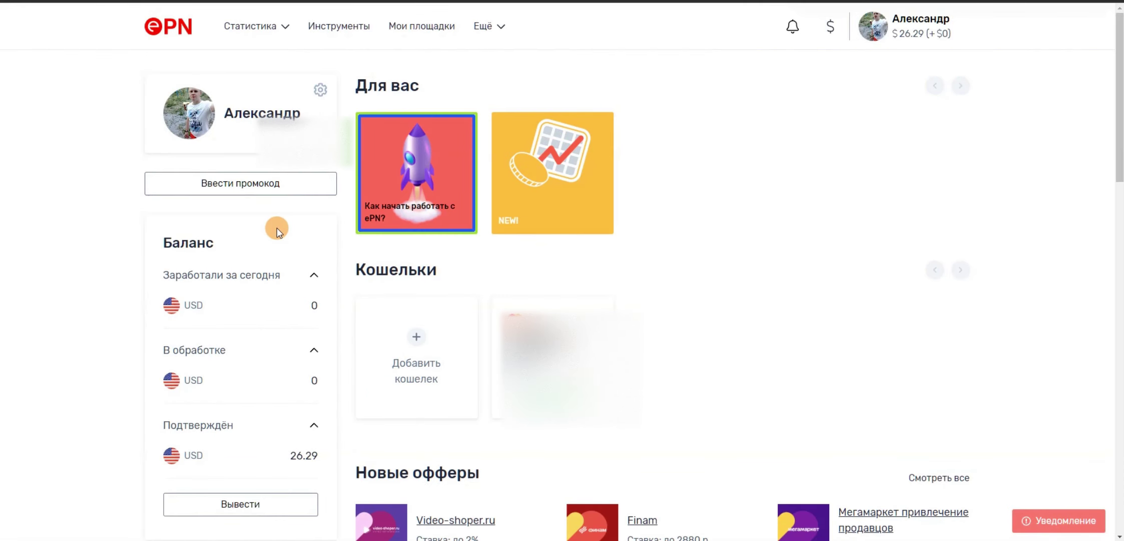
# Step: Open the Мой профиль page and review the Учетная запись and Личные данные details
pyautogui.click(926, 27)
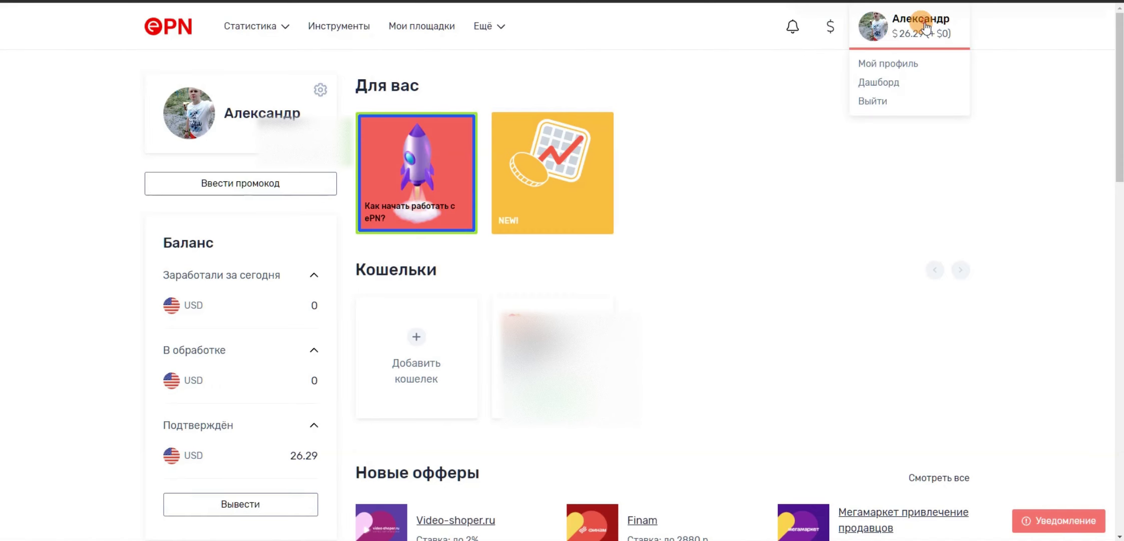
pyautogui.click(906, 65)
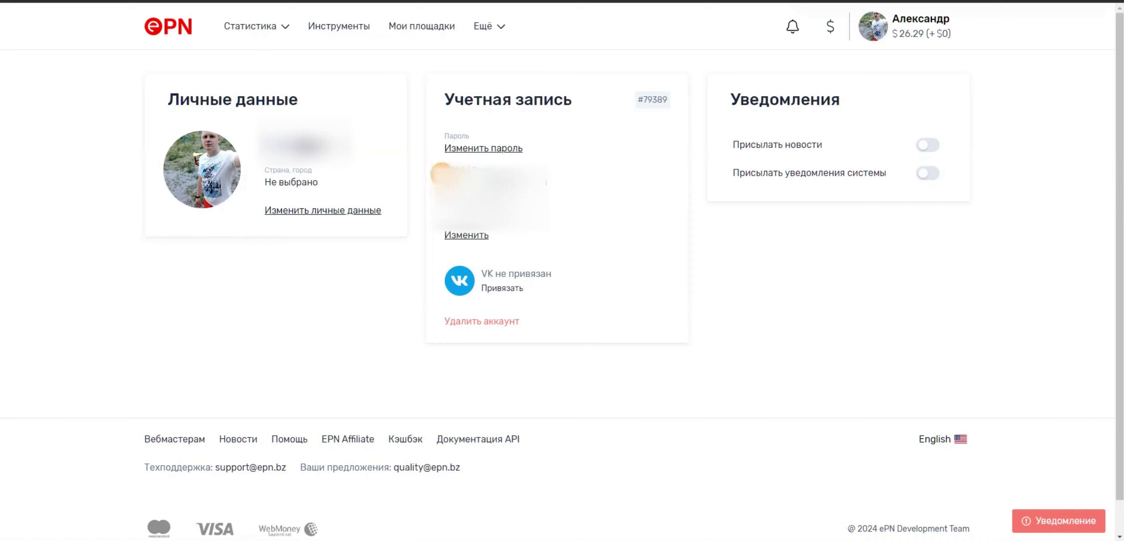
pyautogui.moveTo(446, 167); pyautogui.dragTo(516, 164)
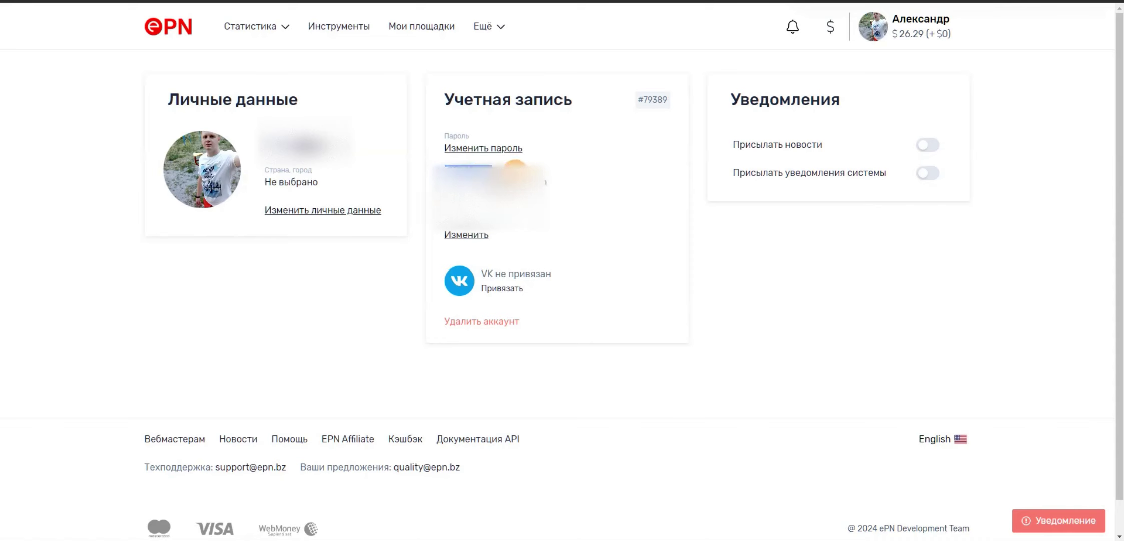
pyautogui.click(564, 158)
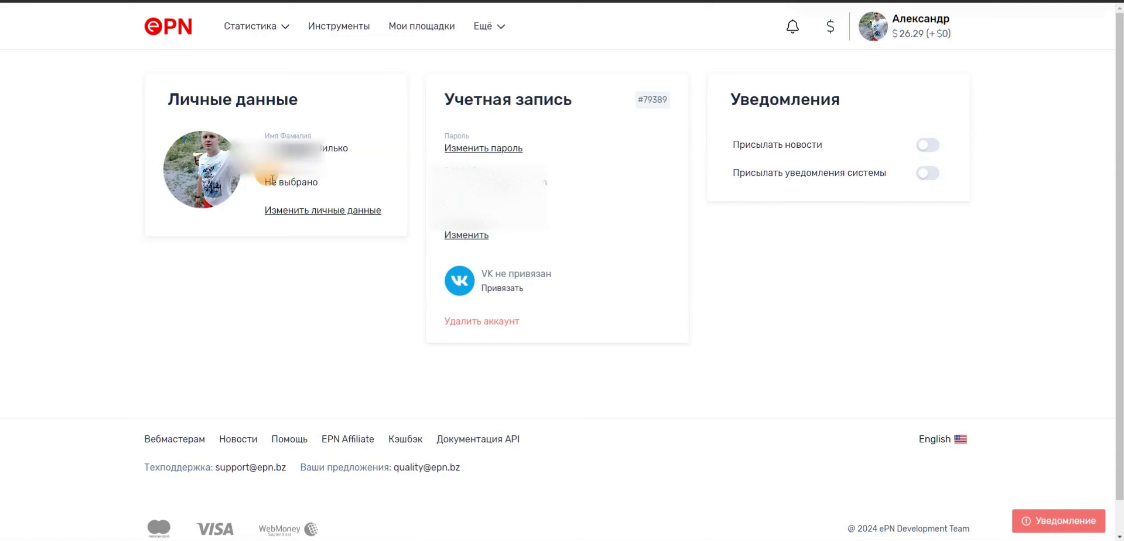
pyautogui.moveTo(272, 180); pyautogui.dragTo(315, 183)
pyautogui.click(373, 170)
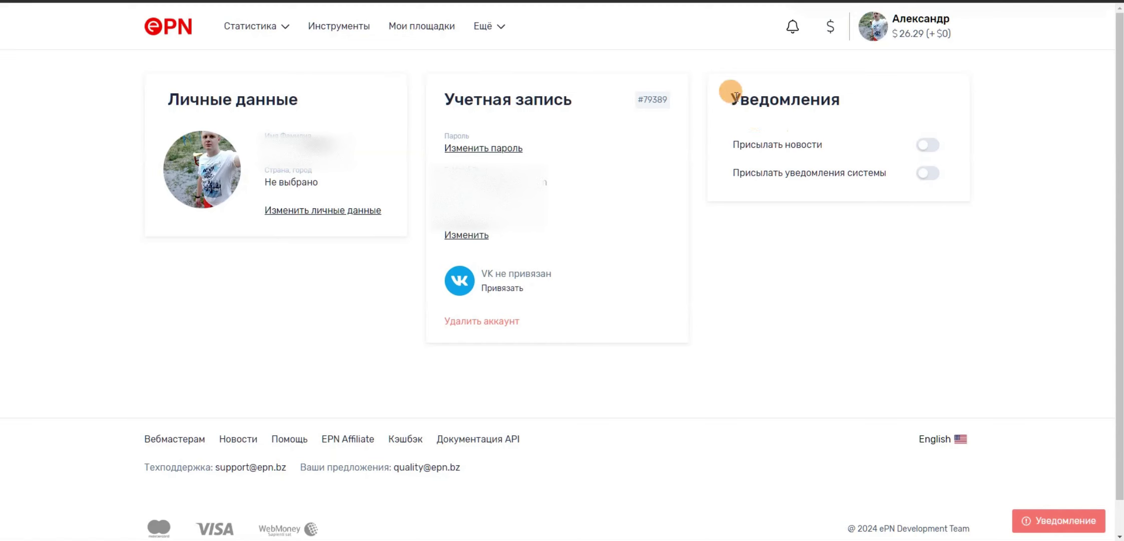
# Step: Review the Уведомления options for receiving news and system notifications on the profile page
pyautogui.moveTo(732, 95); pyautogui.dragTo(841, 103)
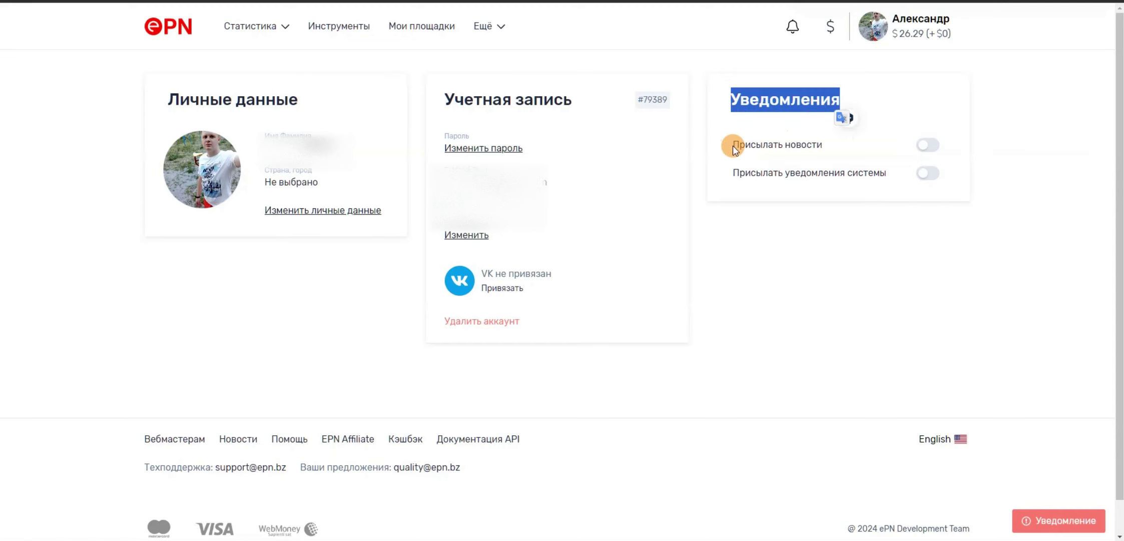
pyautogui.moveTo(733, 145); pyautogui.dragTo(826, 145)
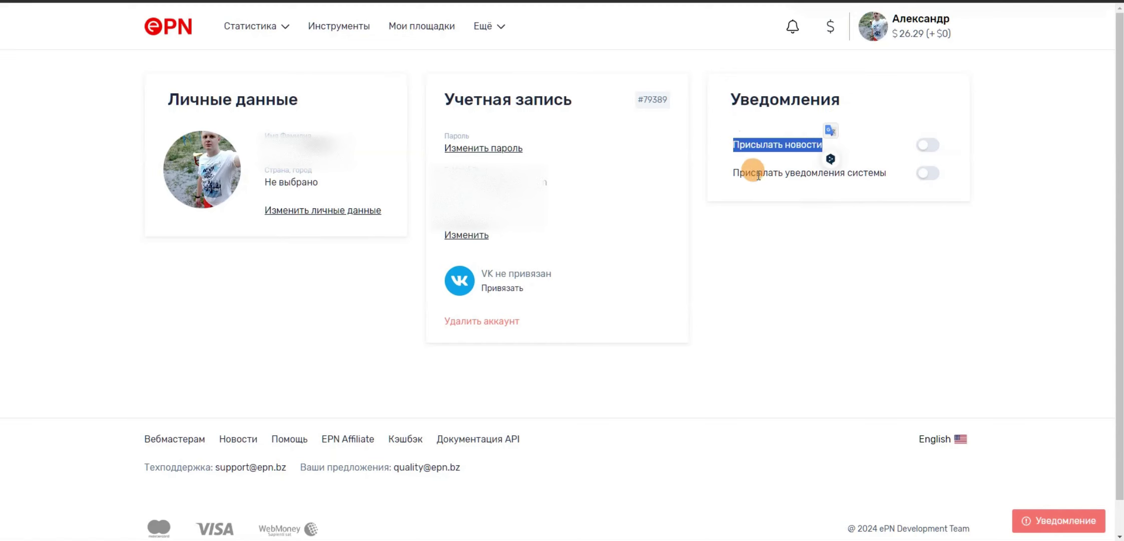
pyautogui.moveTo(734, 174); pyautogui.dragTo(890, 173)
pyautogui.click(881, 212)
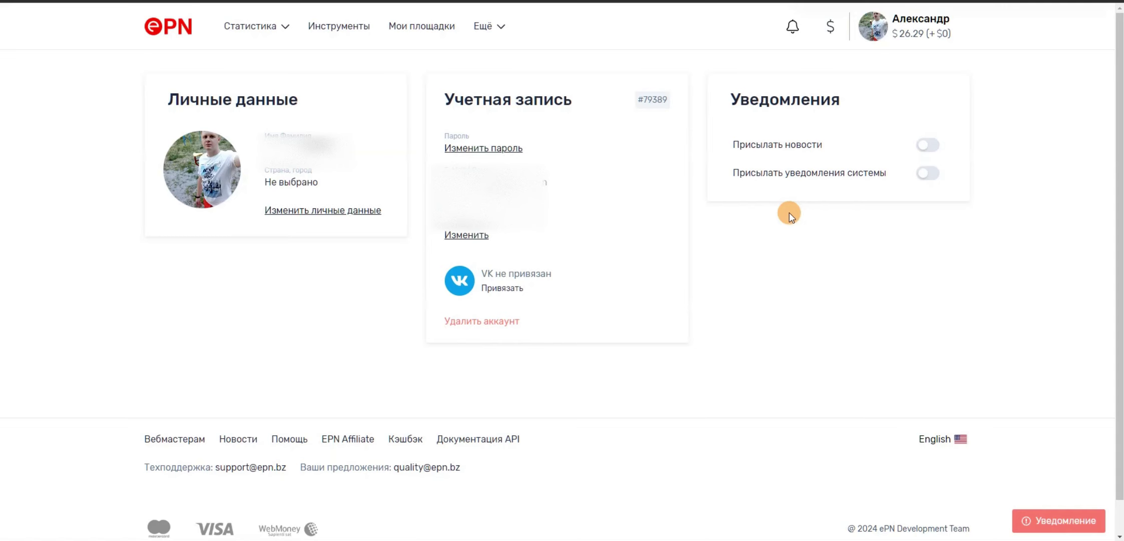
pyautogui.scroll(-1, 789, 216)
pyautogui.scroll(1, 790, 220)
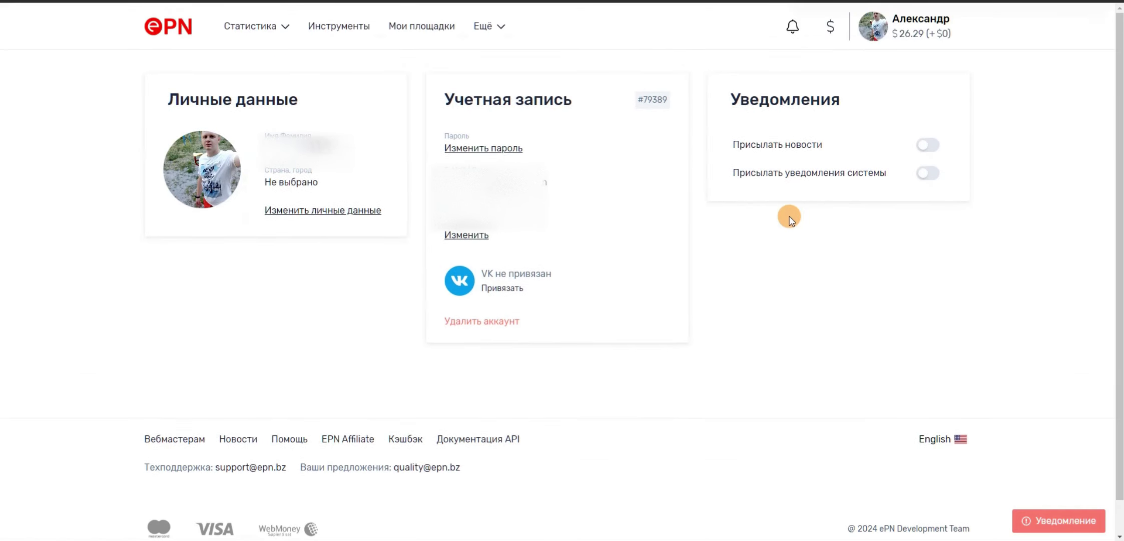